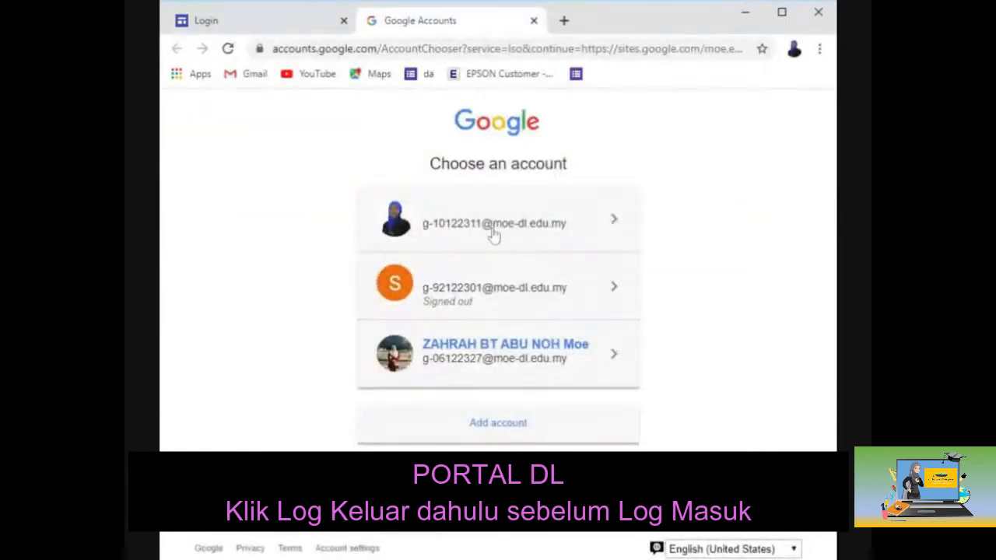
Step: Sign in with the first account and open the portal's Guru > 2. Aktiviti page
left_click(493, 232)
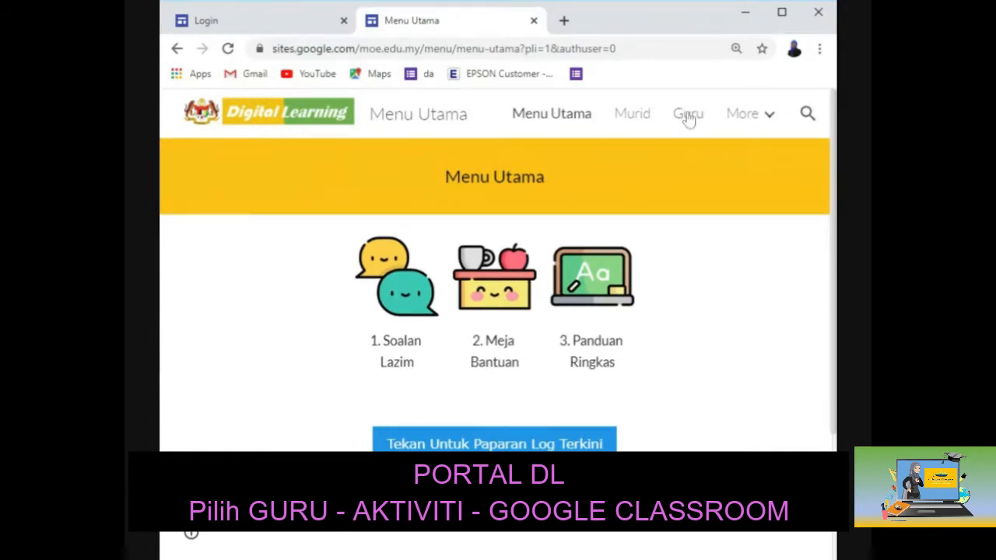
left_click(689, 115)
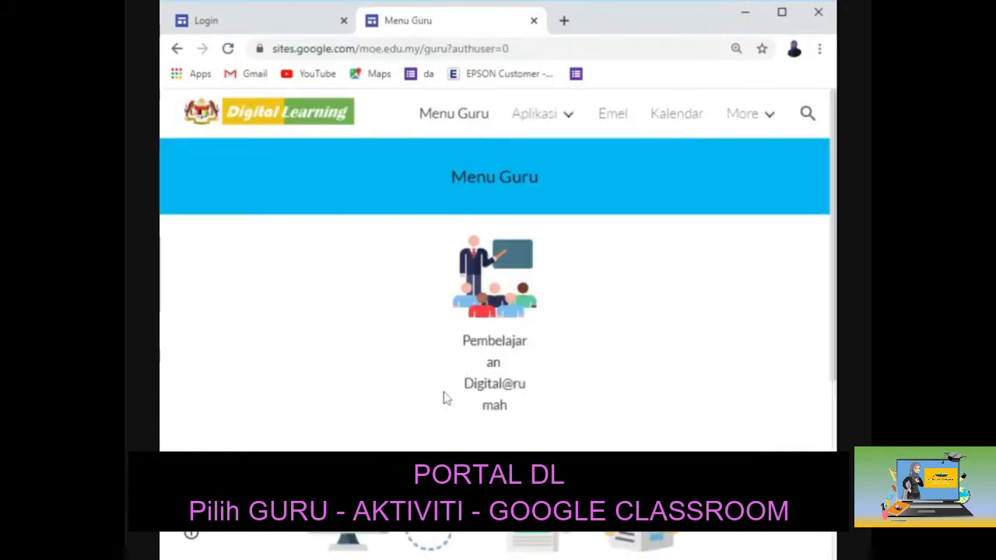
scroll(444, 397, "down", 1)
scroll(445, 398, "down", 2)
left_click(462, 289)
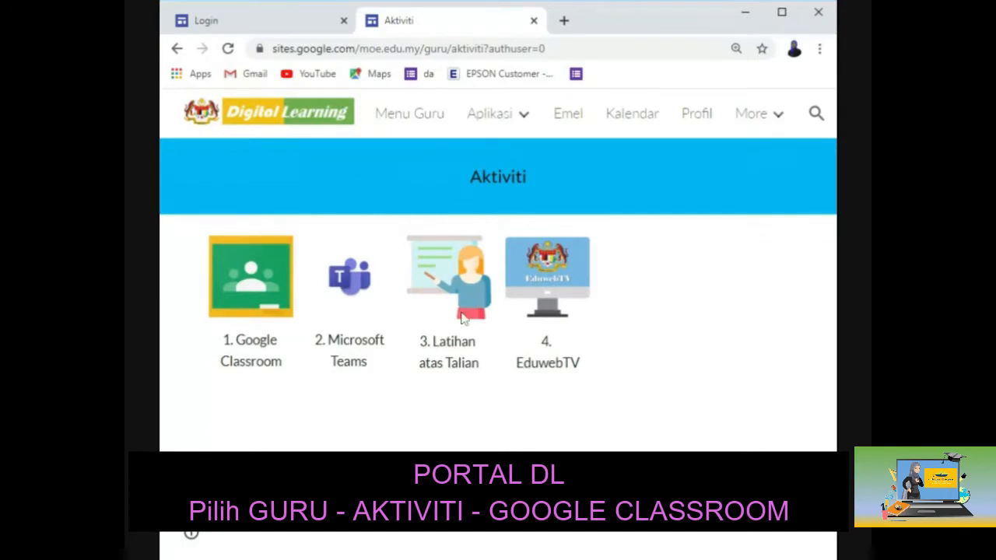
Step: Open the portal's Google Classroom page and launch classroom.google.com in a new tab via 'Klik untuk Mula'
left_click(250, 304)
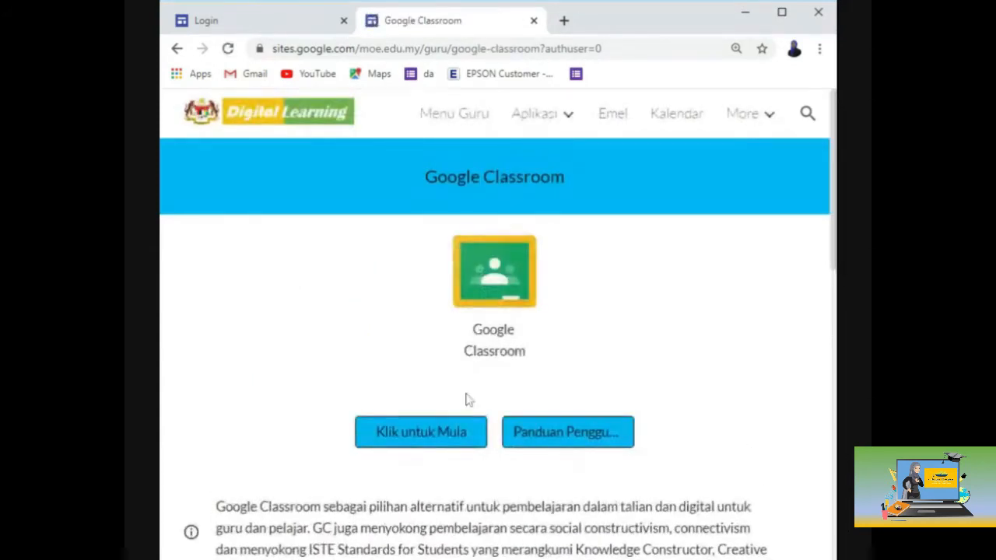
left_click(467, 441)
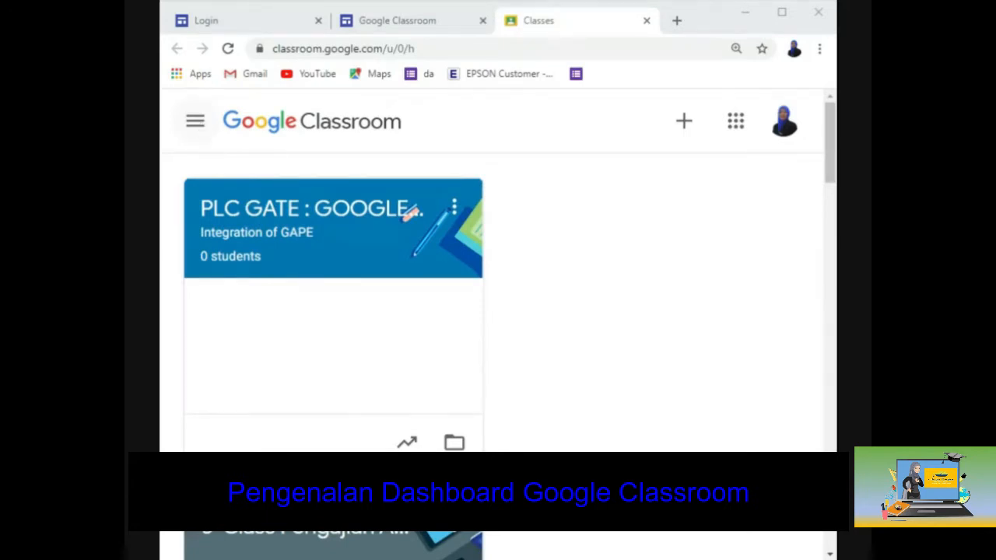
left_click(195, 120)
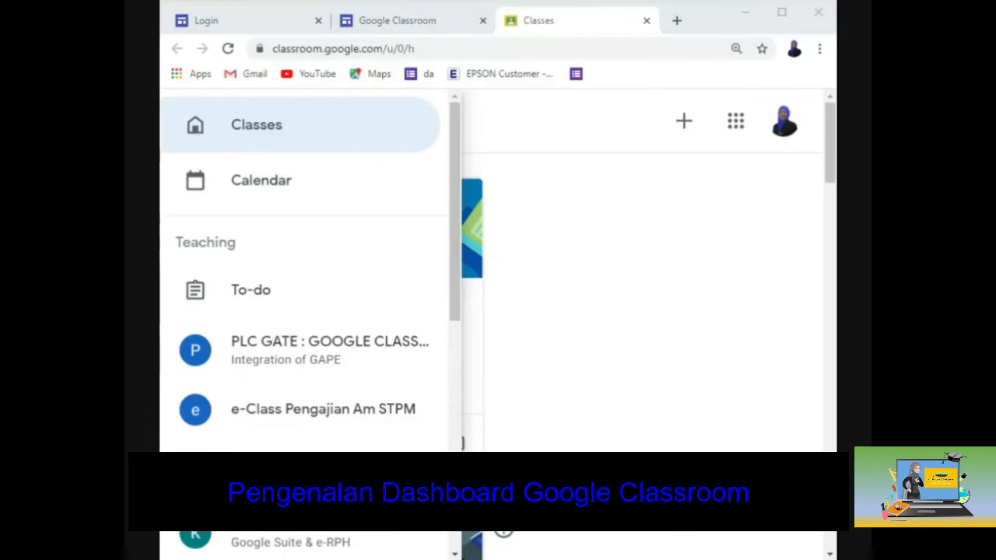
left_click(249, 140)
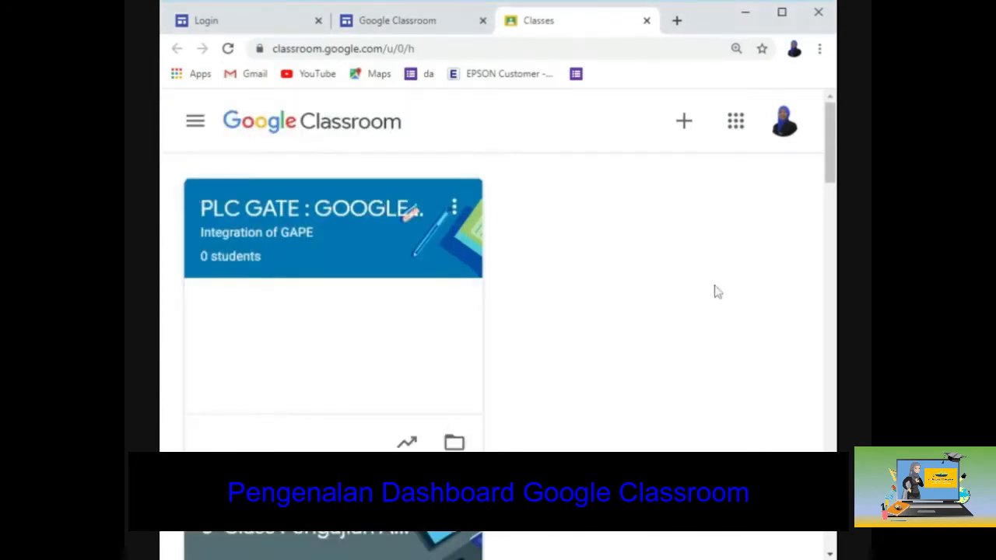
left_click(197, 128)
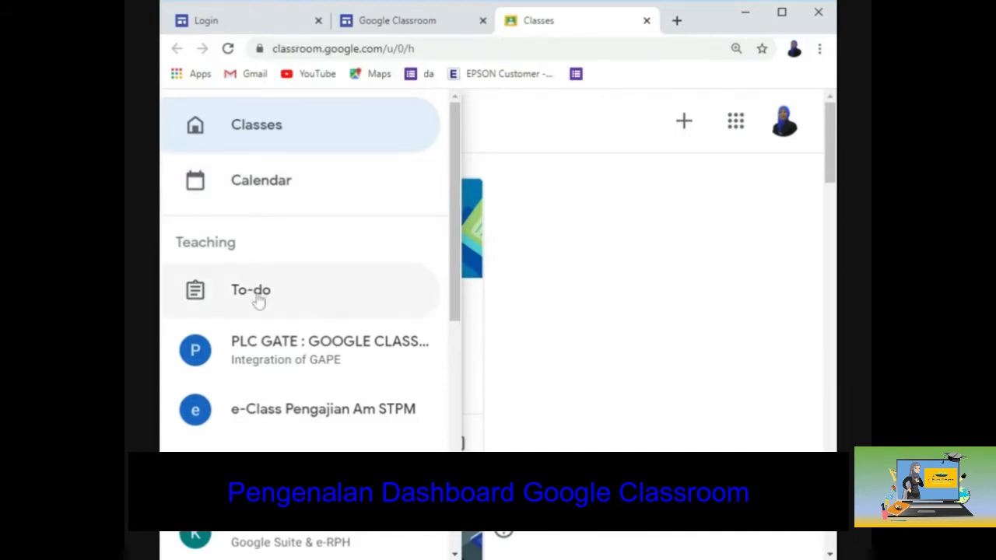
scroll(259, 302, "down", 1)
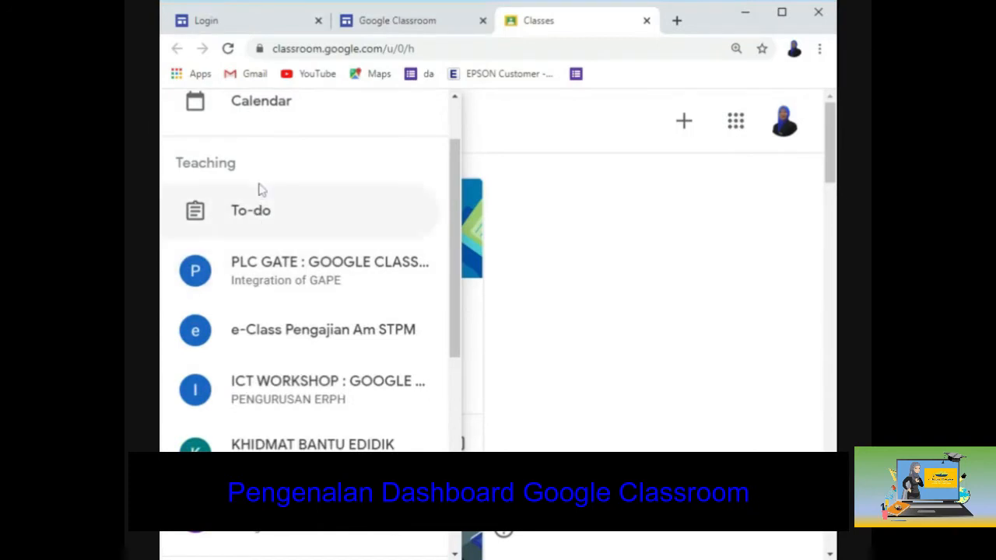
scroll(263, 225, "down", 2)
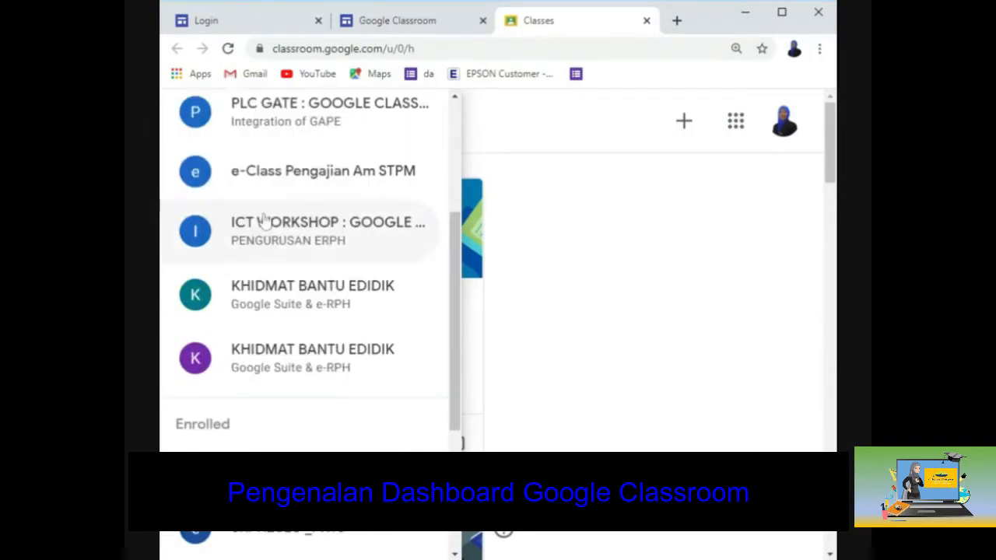
scroll(272, 211, "up", 1)
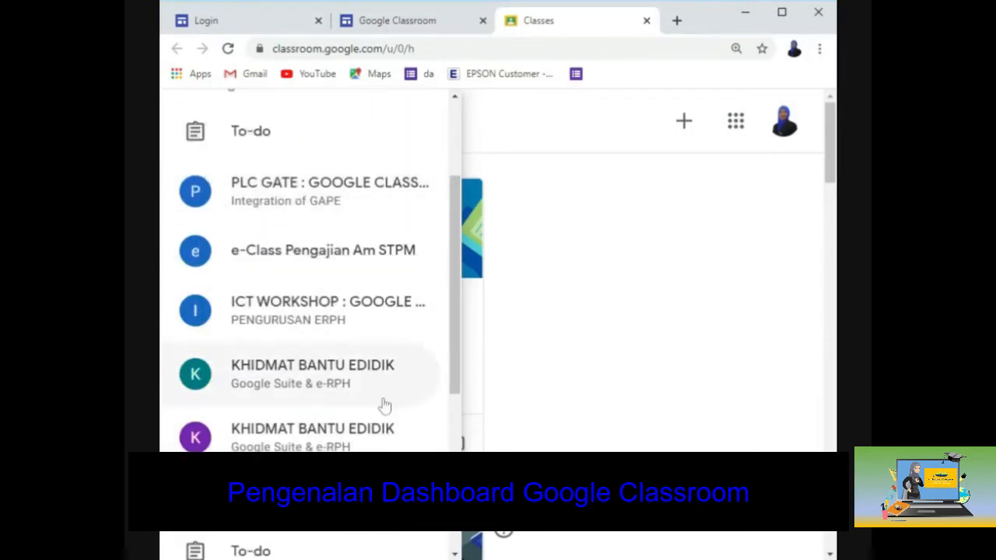
scroll(345, 296, "down", 3)
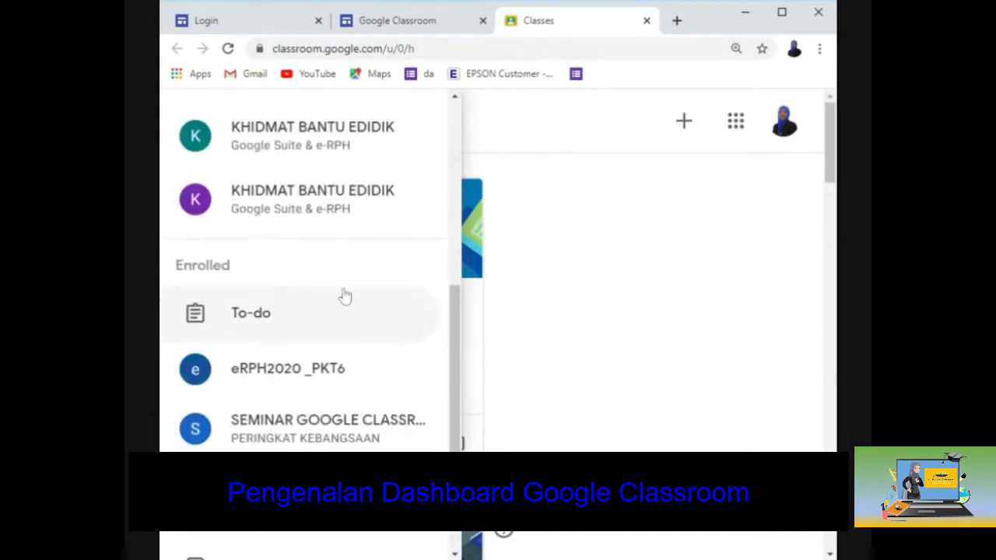
scroll(204, 436, "down", 1)
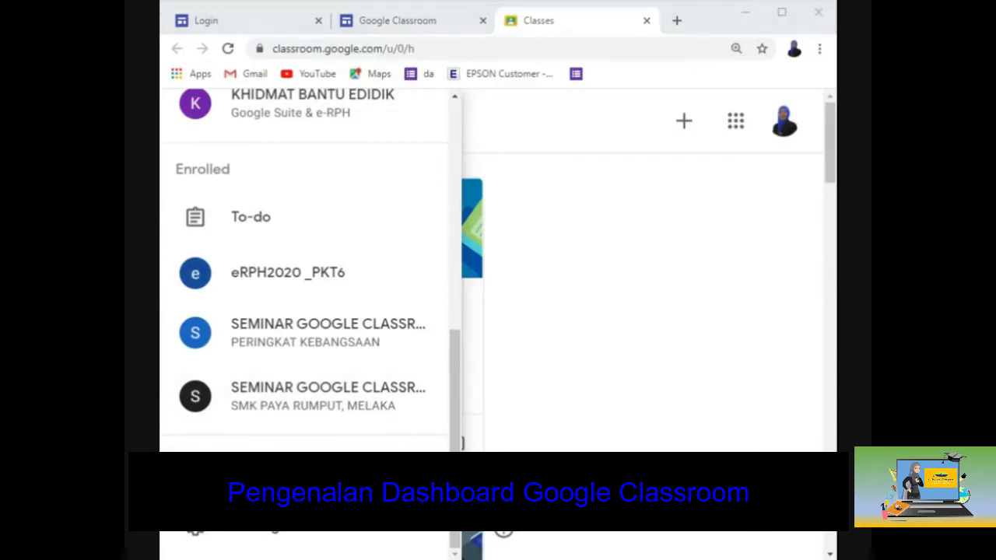
scroll(298, 244, "up", 6)
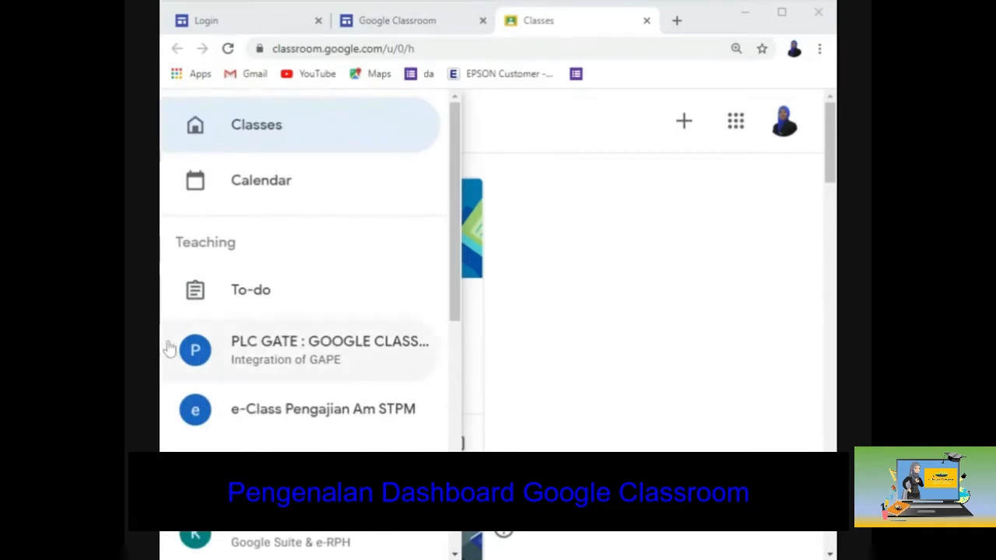
left_click(560, 179)
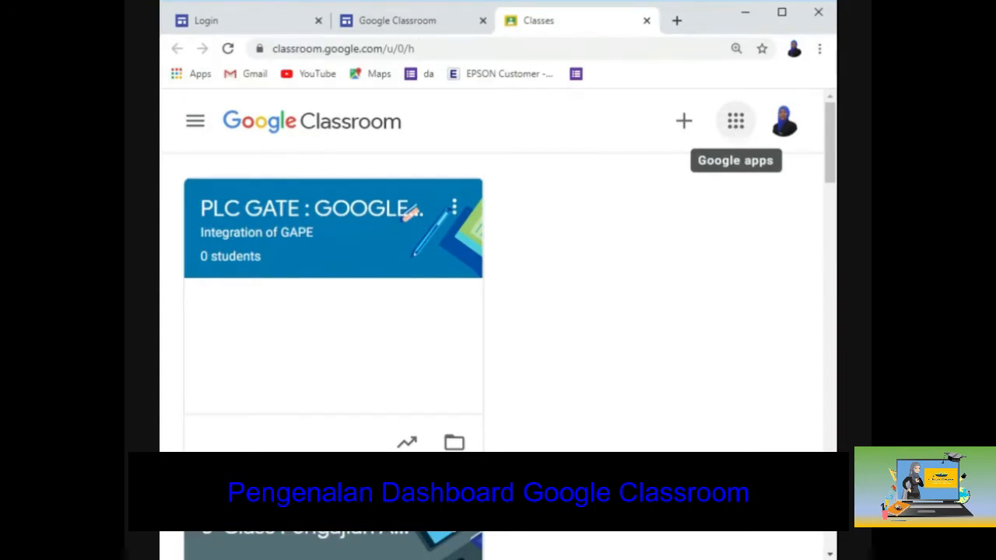
Step: Open and dismiss the Google apps grid, then scroll through the class cards on the dashboard
left_click(735, 121)
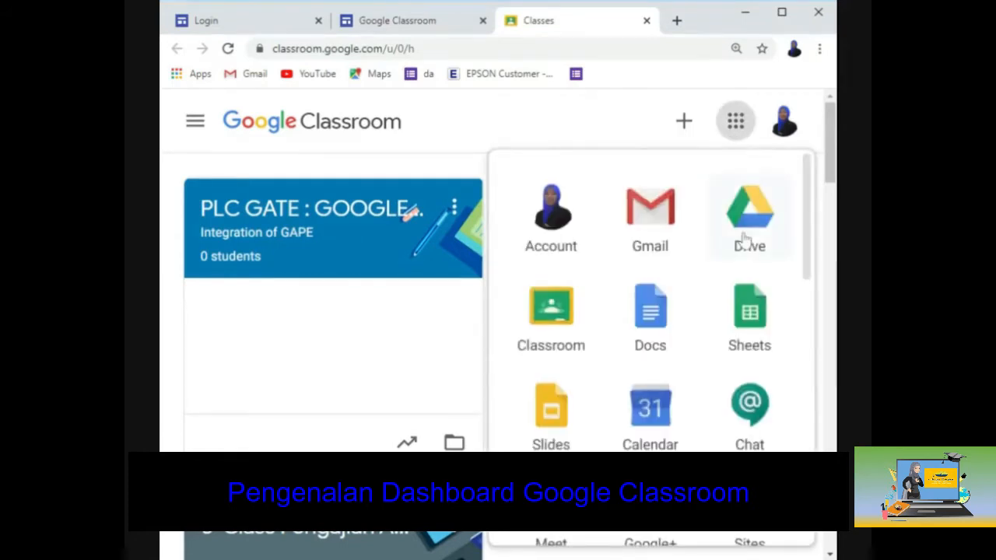
scroll(745, 240, "down", 10)
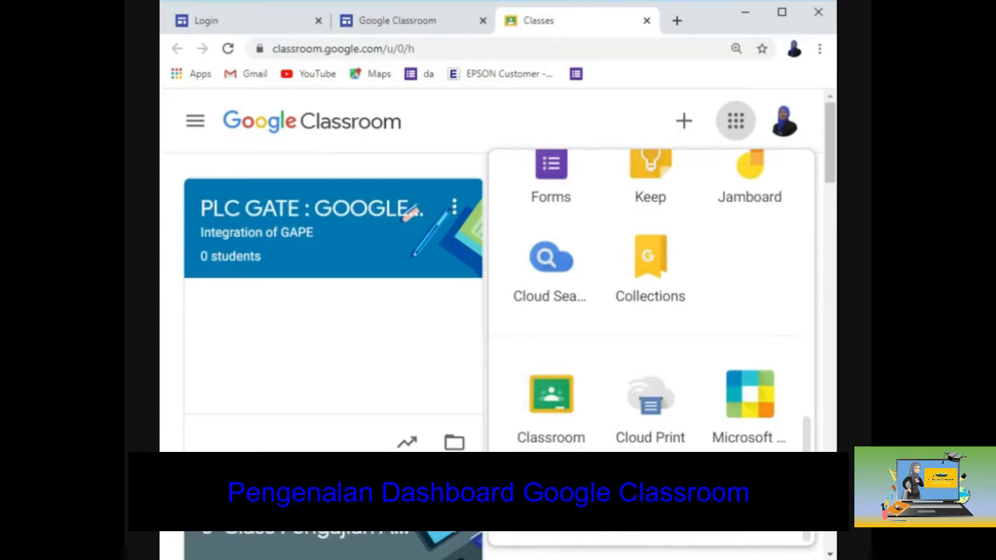
left_click(401, 164)
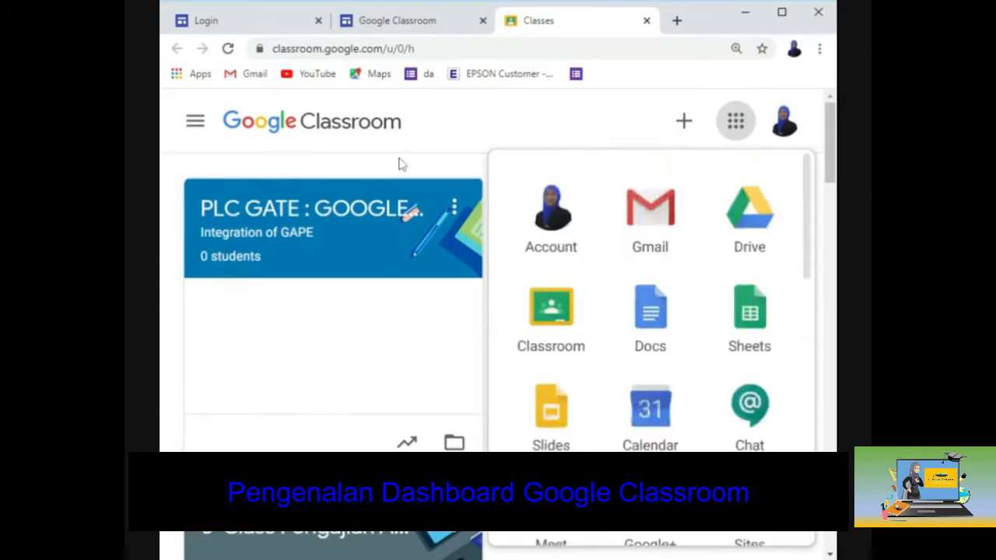
scroll(655, 262, "down", 8)
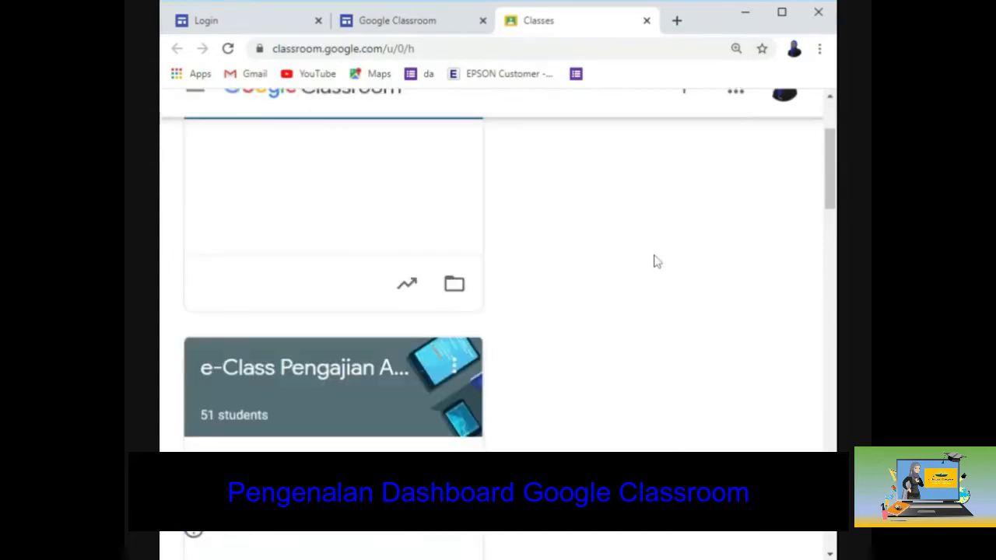
scroll(655, 261, "down", 4)
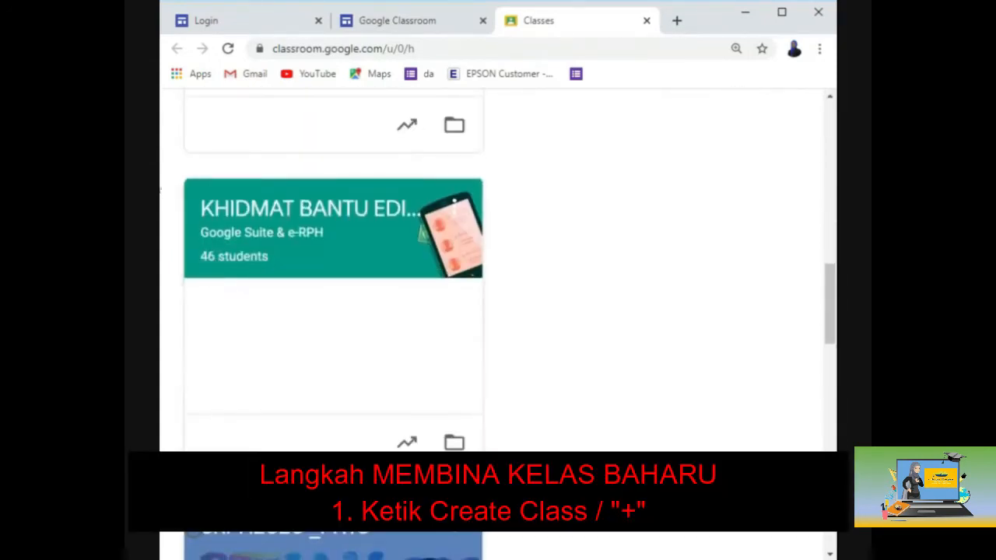
scroll(634, 297, "up", 6)
scroll(636, 299, "up", 5)
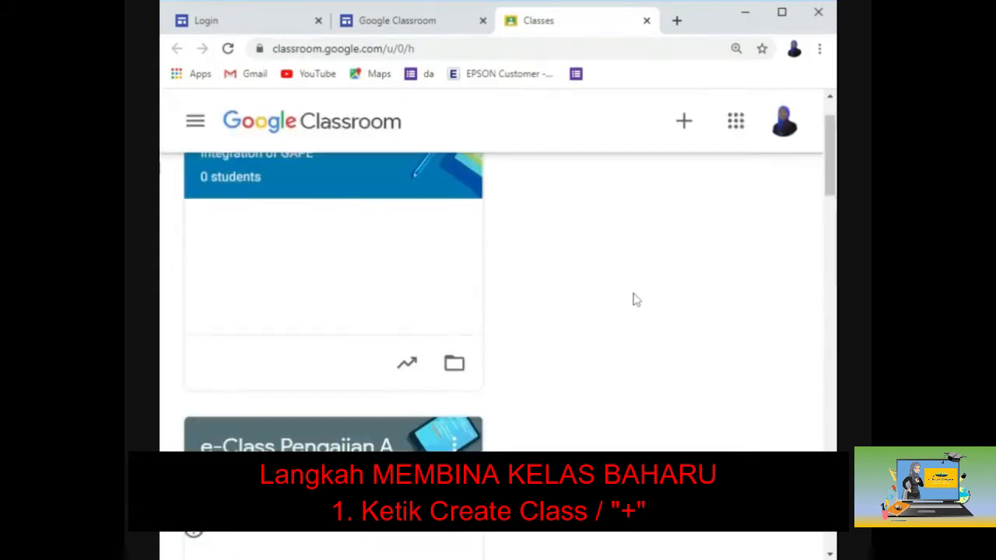
scroll(636, 299, "up", 1)
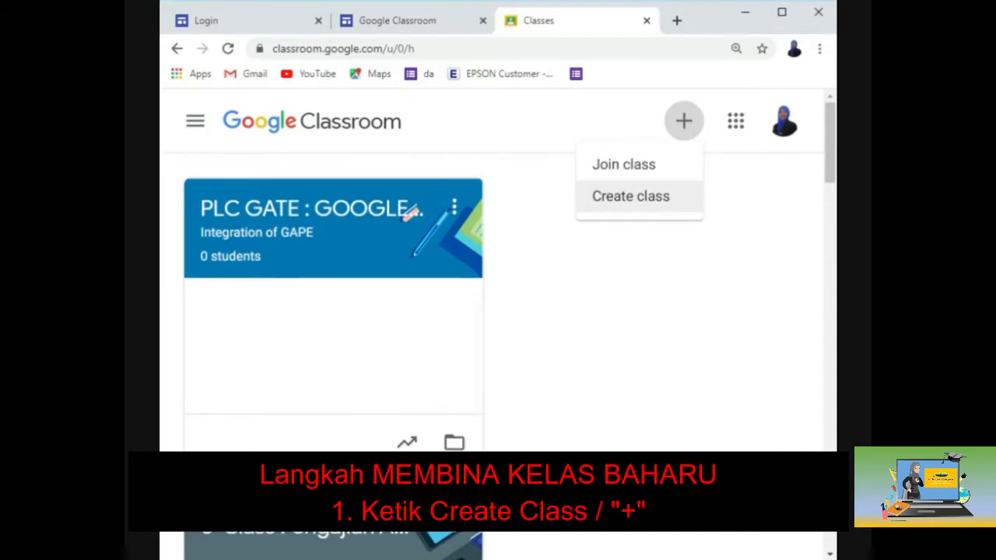
Step: Create class PENGAJIAN AM STPM with section PENGGAL 2, subject YEAR 2020, and a room
left_click(690, 200)
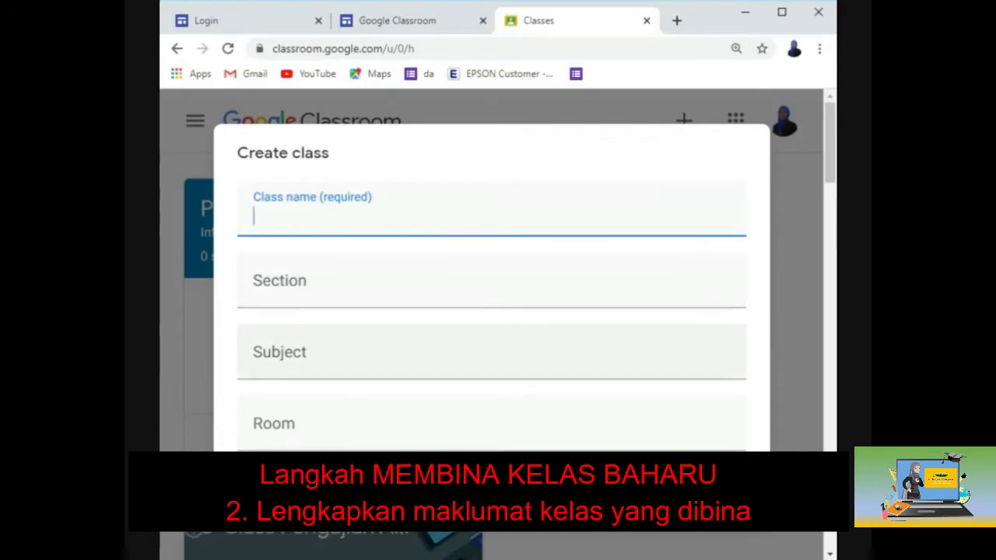
left_click(282, 354)
left_click(281, 424)
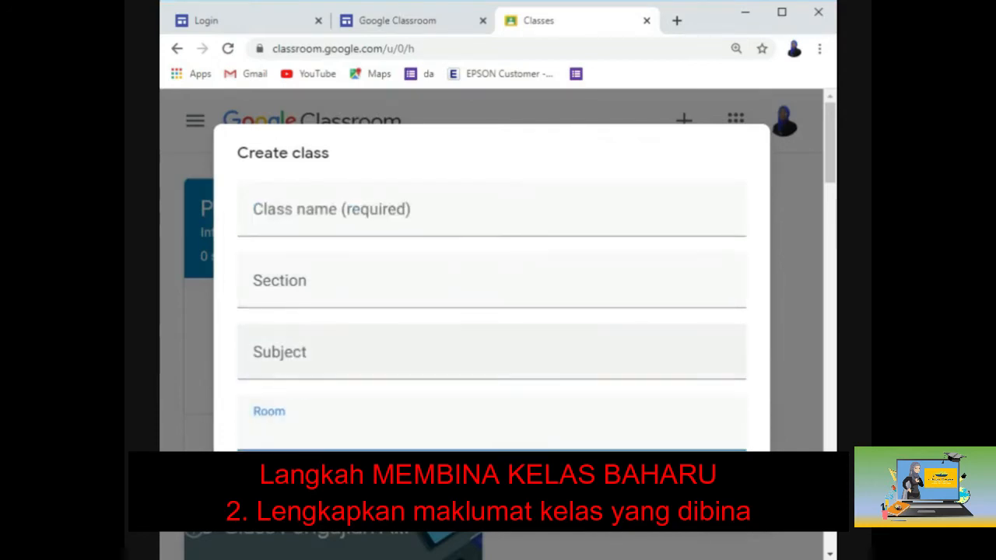
left_click(286, 214)
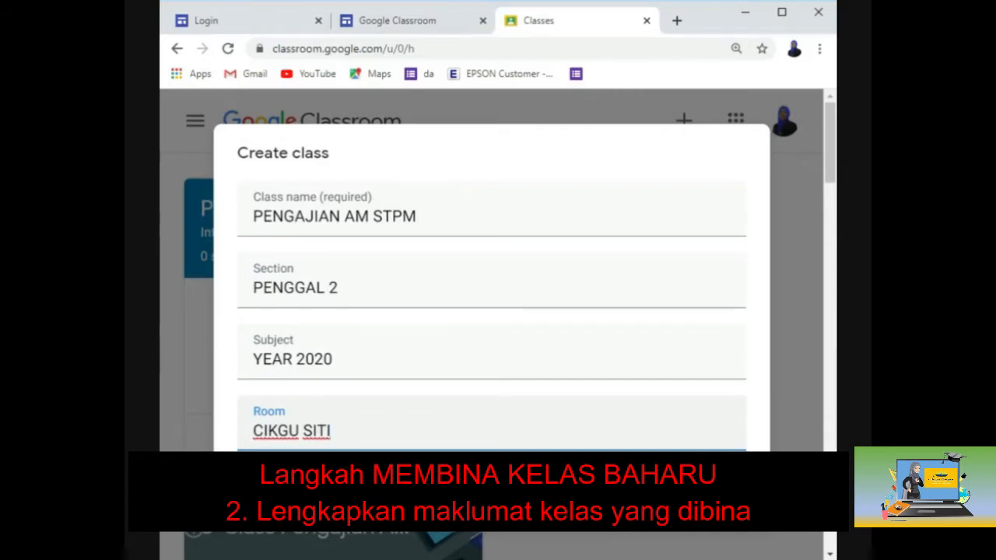
left_click(726, 499)
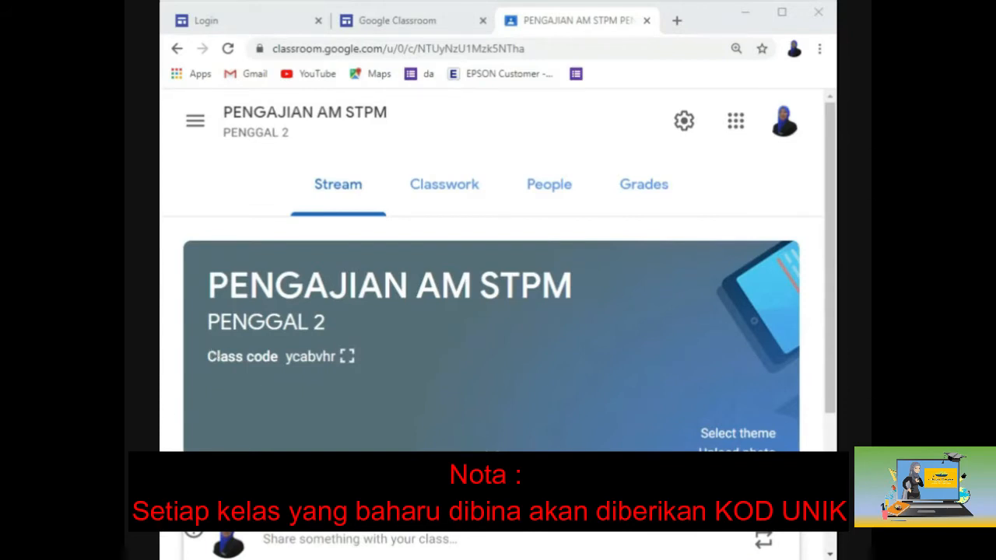
Step: In class settings, set Stream posting to 'Students can only comment'
left_click(684, 121)
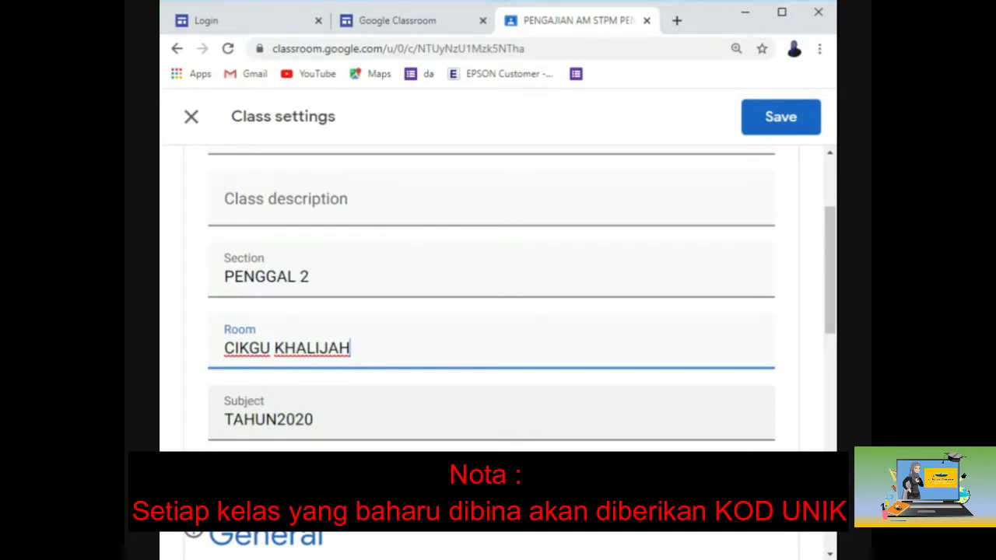
scroll(326, 442, "down", 2)
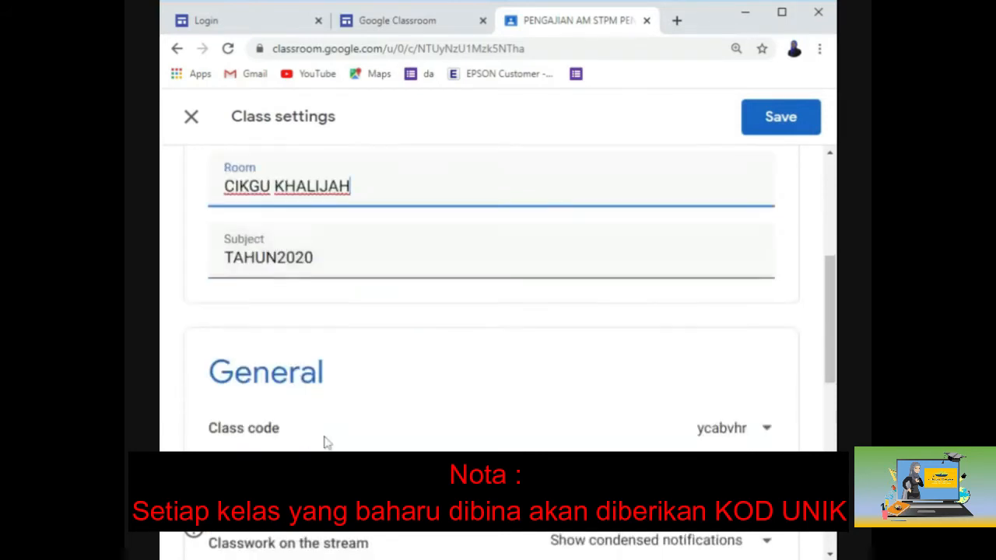
scroll(327, 442, "down", 1)
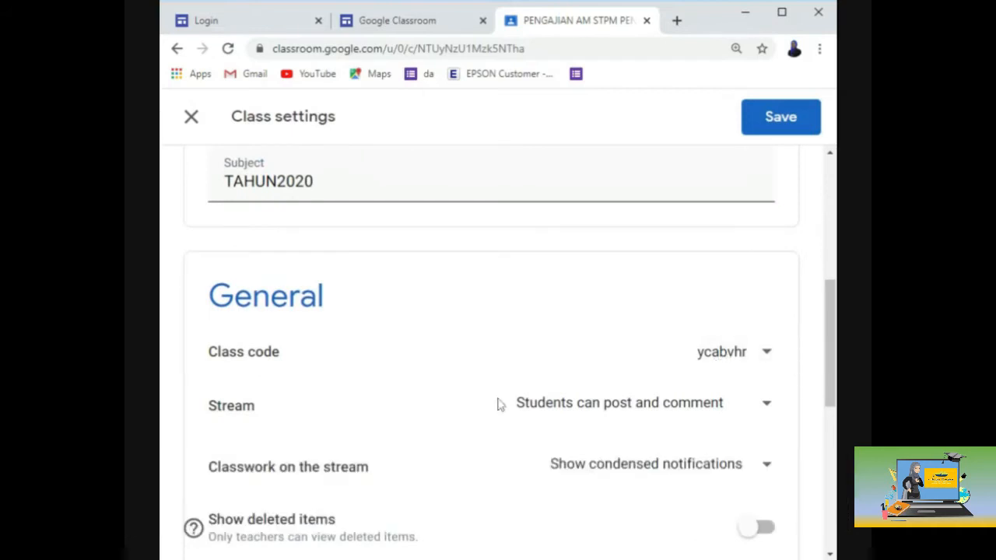
left_click(607, 414)
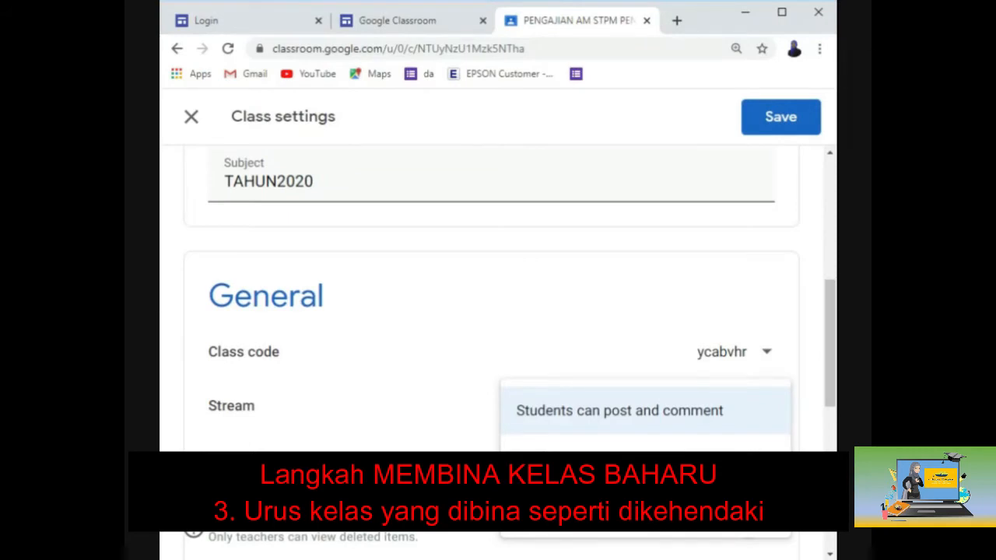
left_click(619, 455)
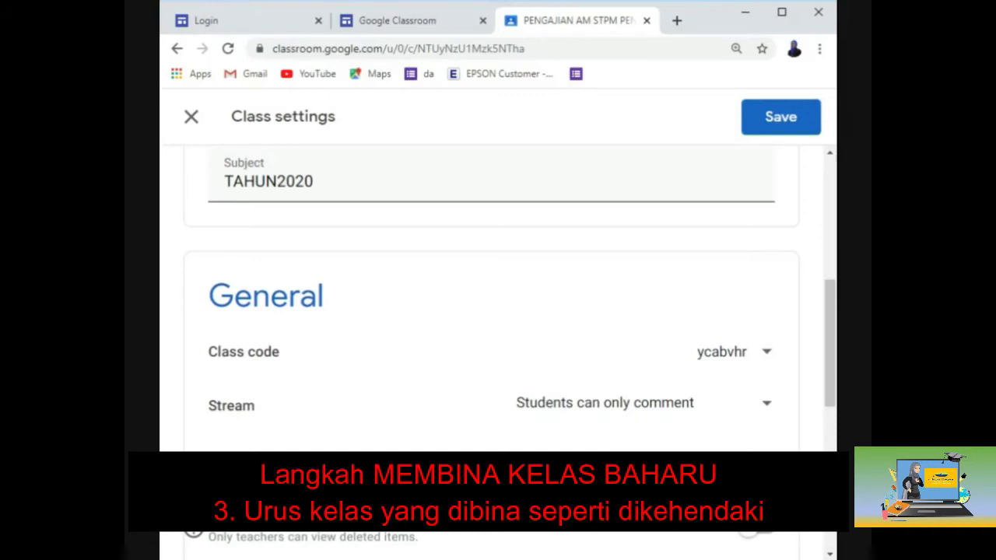
Step: Turn off Guardian summaries and save the class settings
scroll(696, 445, "down", 2)
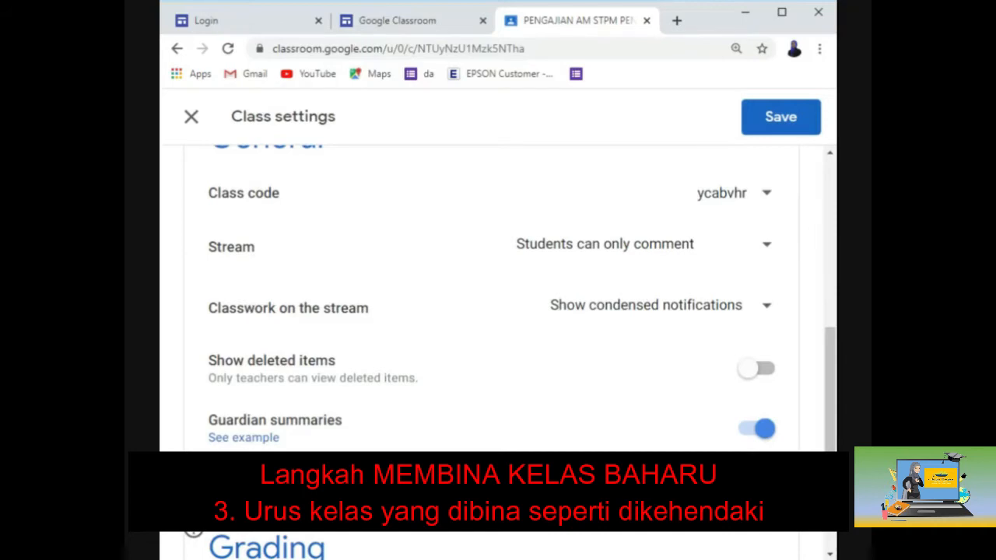
left_click(753, 435)
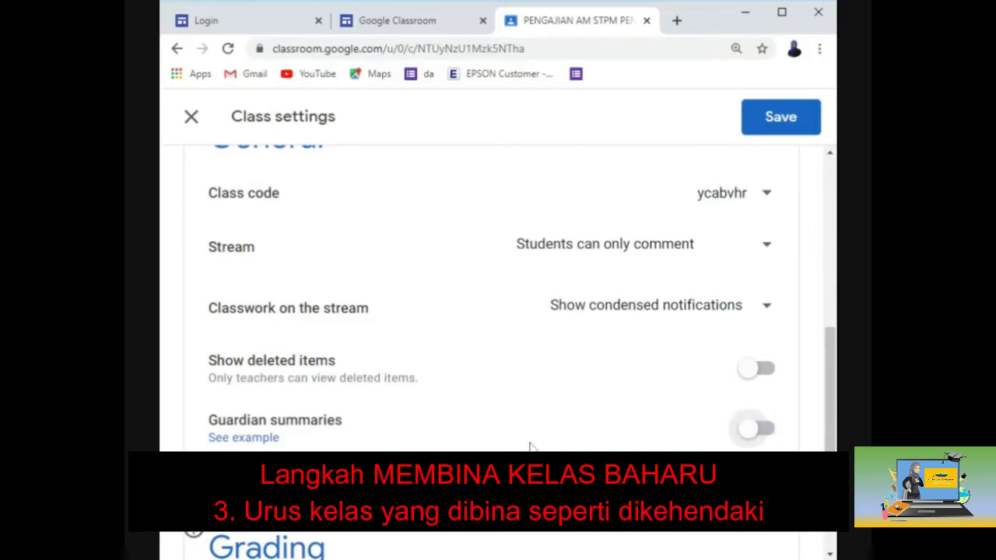
scroll(529, 446, "down", 4)
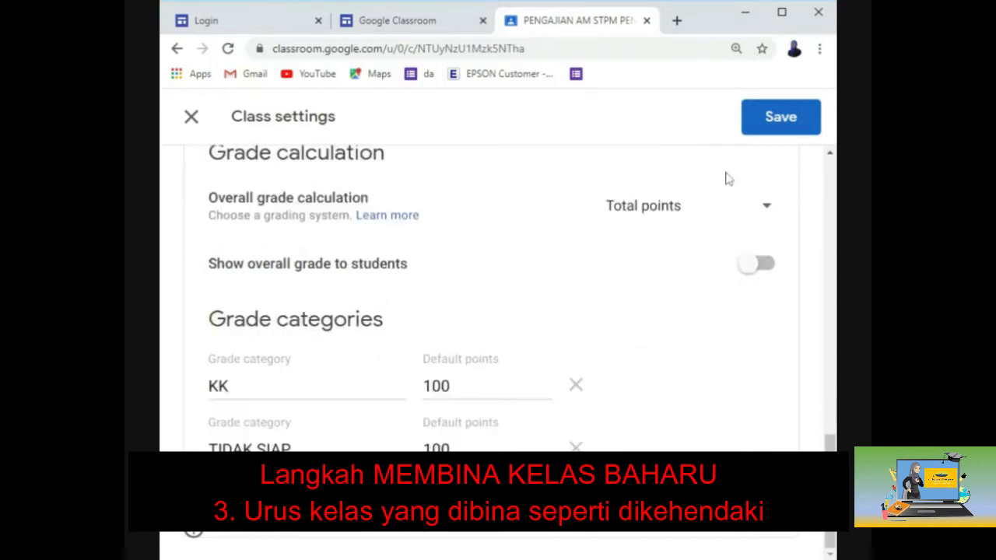
left_click(768, 134)
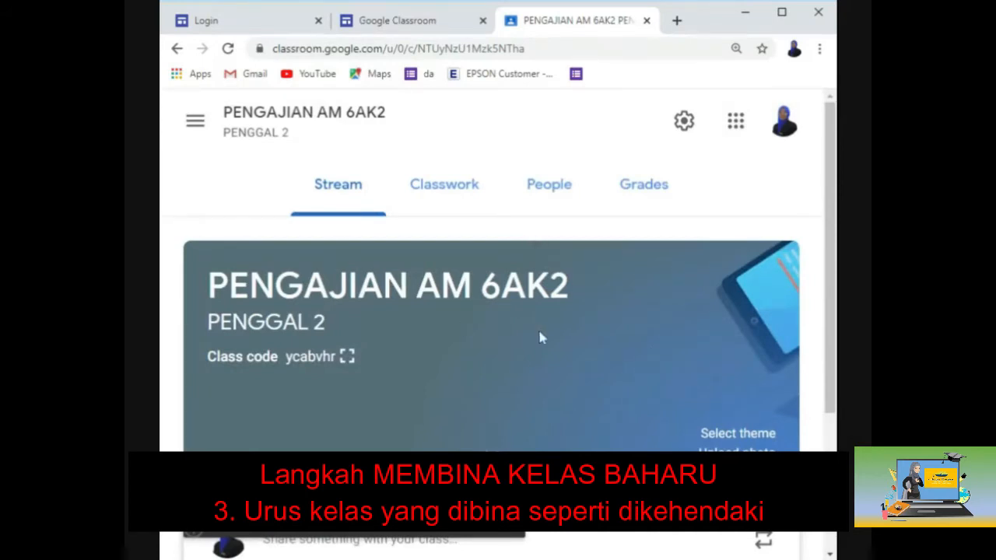
scroll(542, 338, "down", 1)
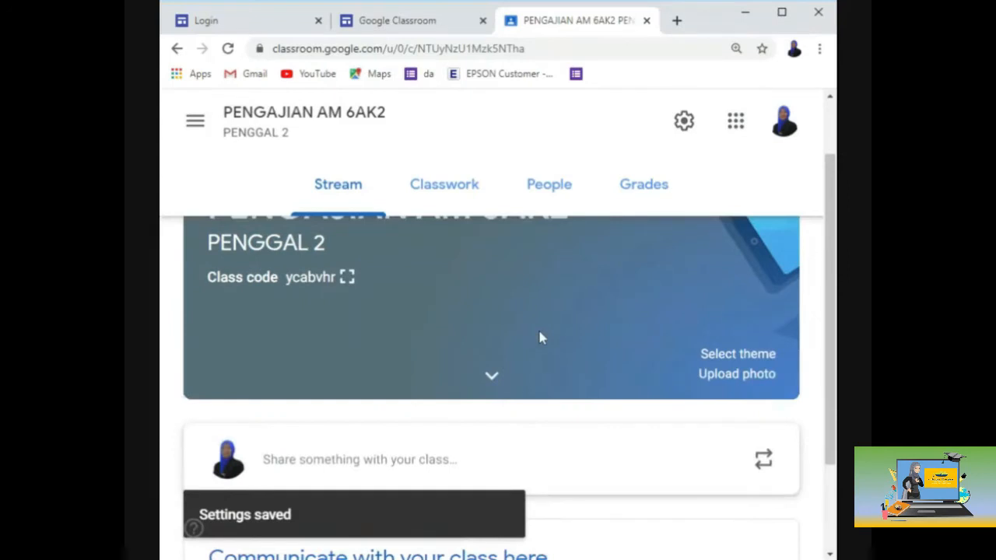
scroll(542, 338, "up", 1)
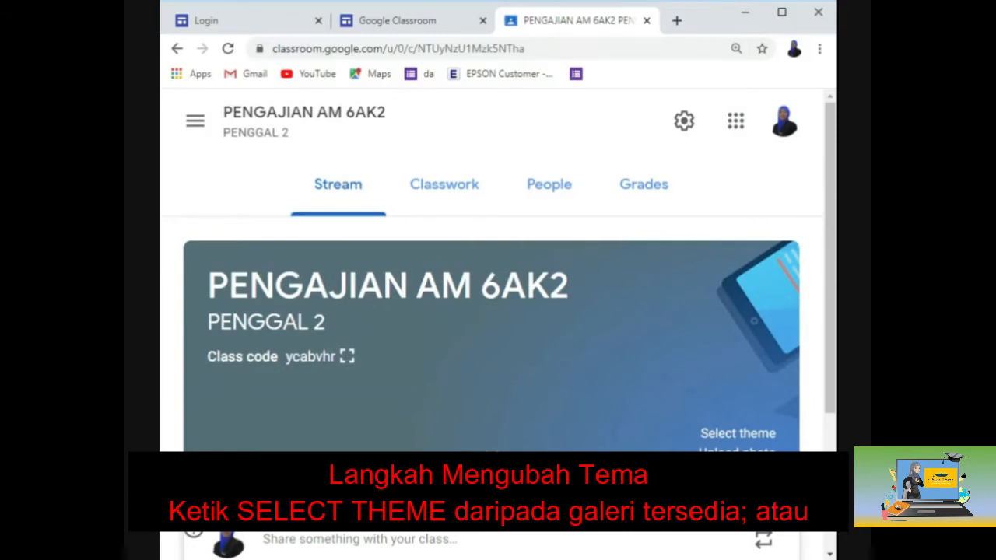
left_click(721, 437)
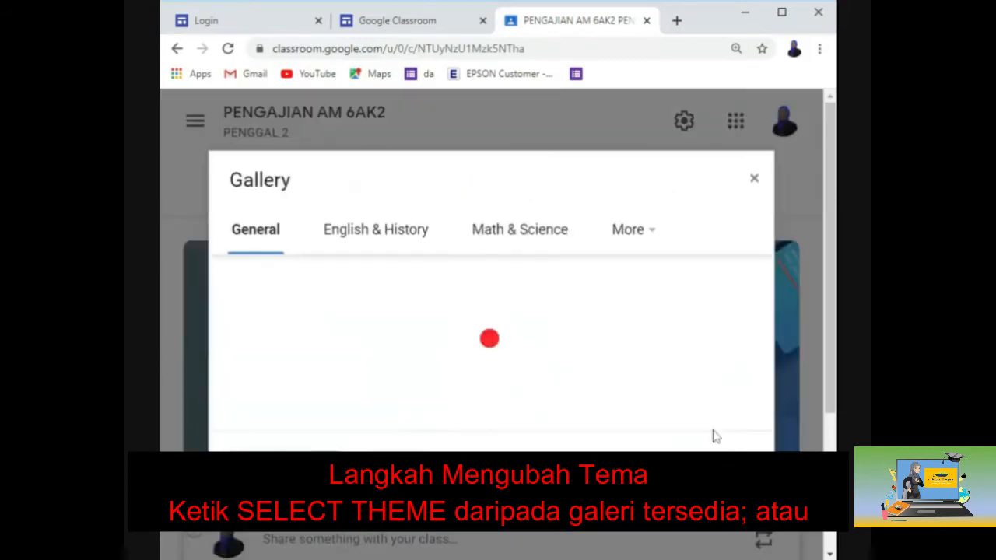
scroll(564, 334, "down", 3)
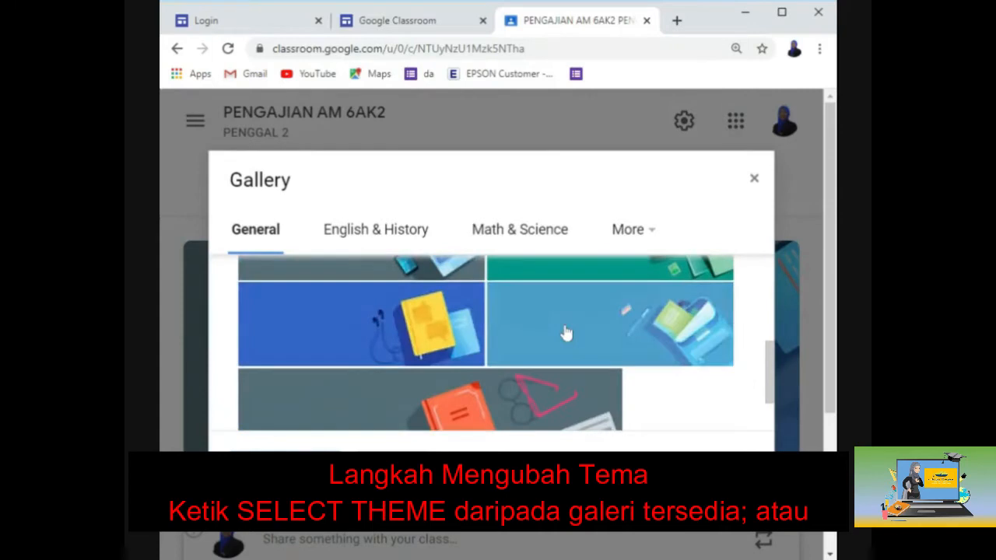
left_click(400, 231)
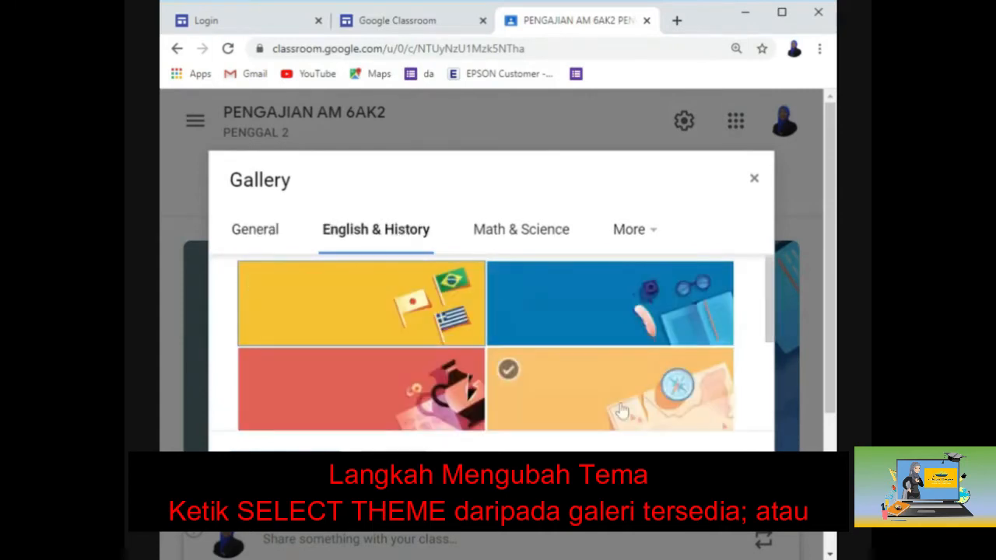
scroll(544, 312, "down", 2)
left_click(536, 239)
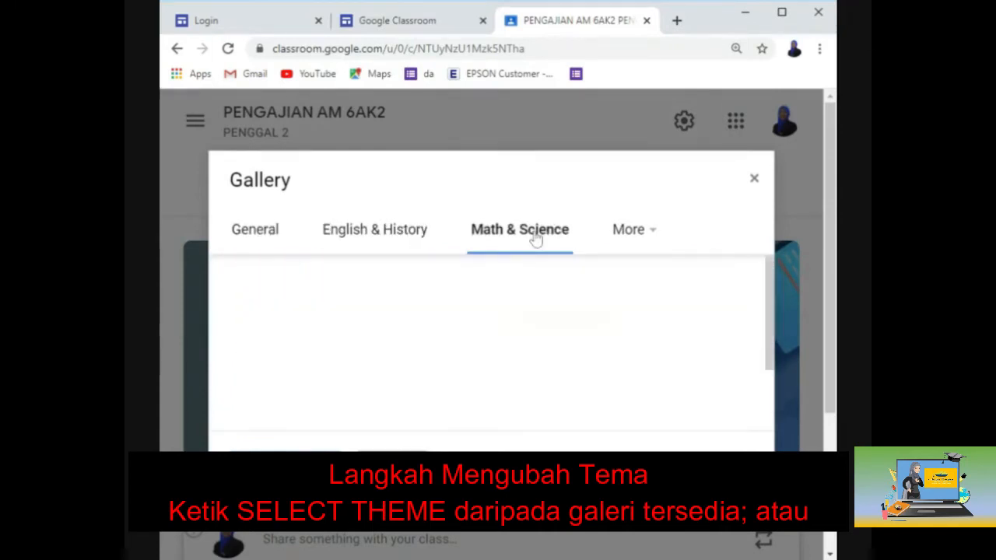
scroll(578, 363, "down", 2)
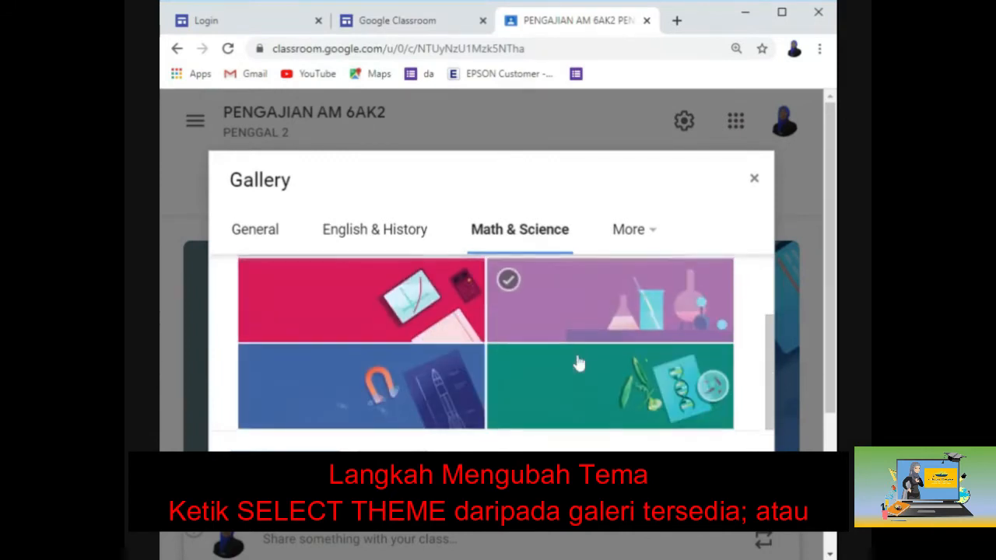
scroll(575, 360, "up", 2)
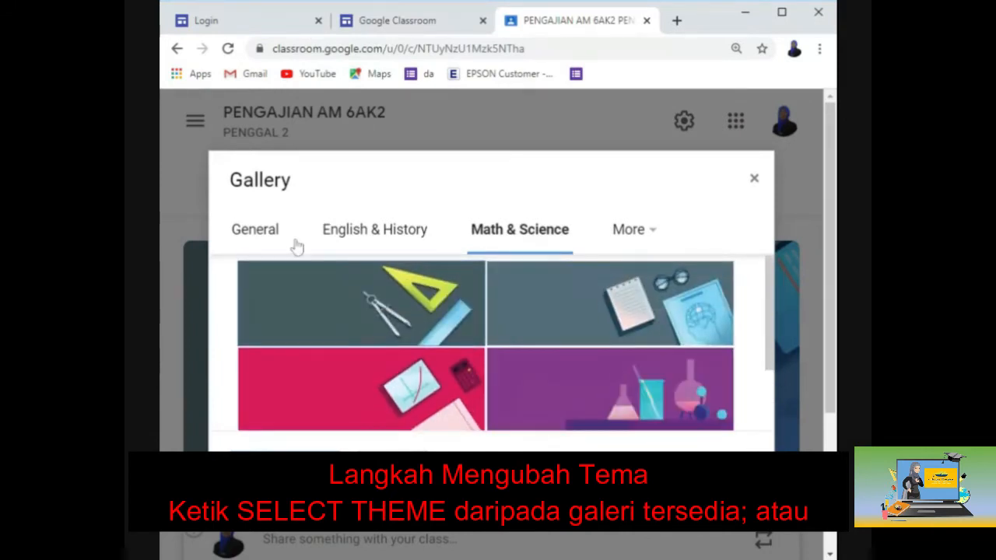
left_click(413, 244)
scroll(444, 314, "down", 5)
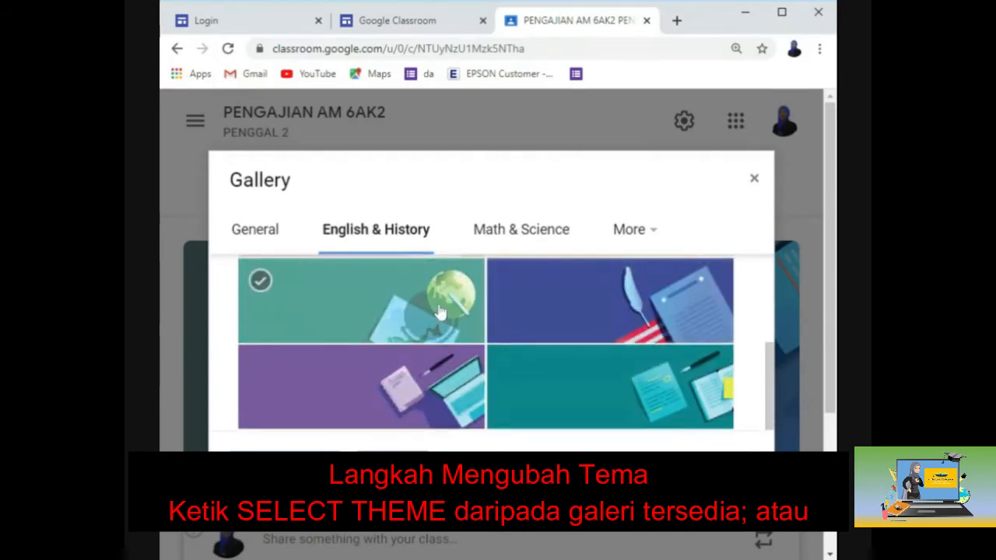
left_click(575, 339)
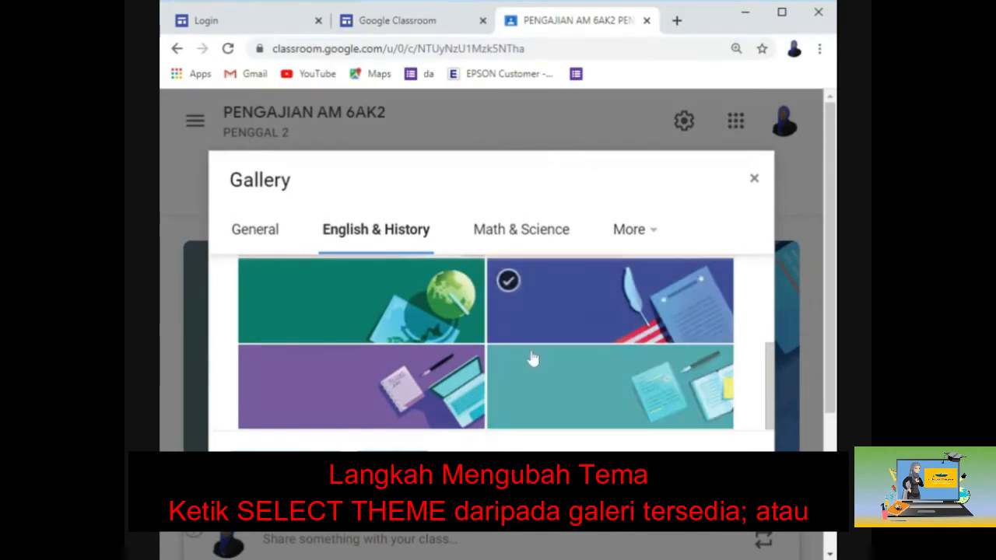
left_click(312, 382)
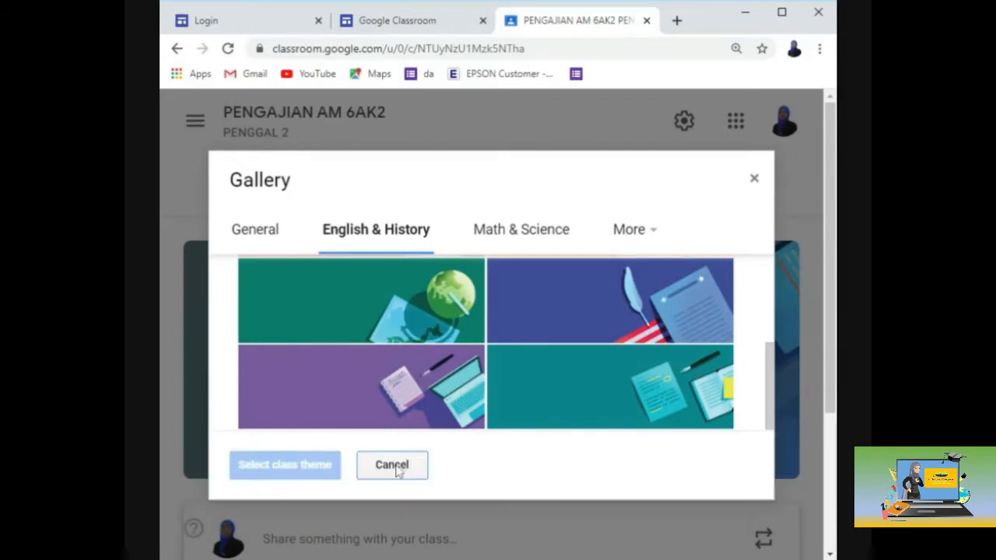
left_click(393, 467)
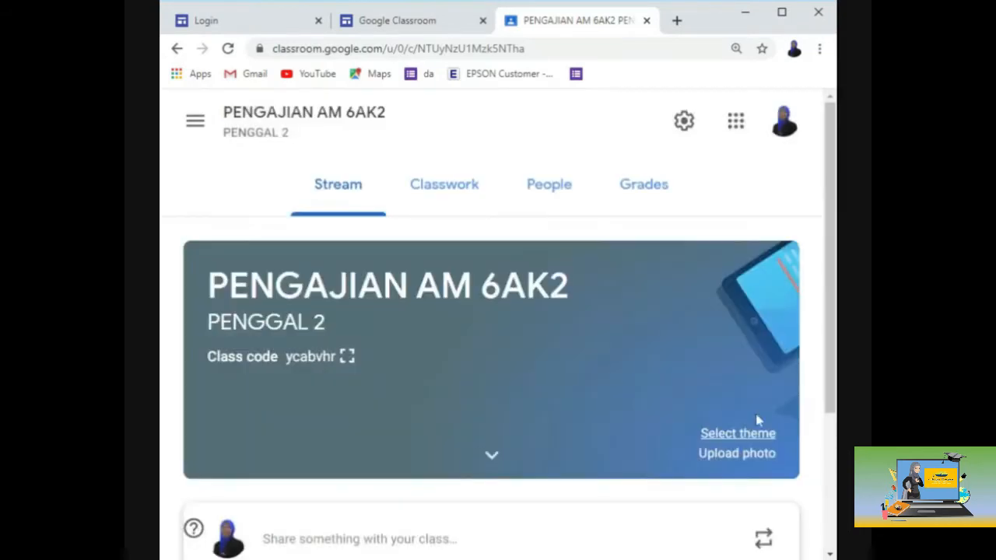
Step: Upload asean2.png from the computer, crop it, and apply it as the class theme
left_click(708, 457)
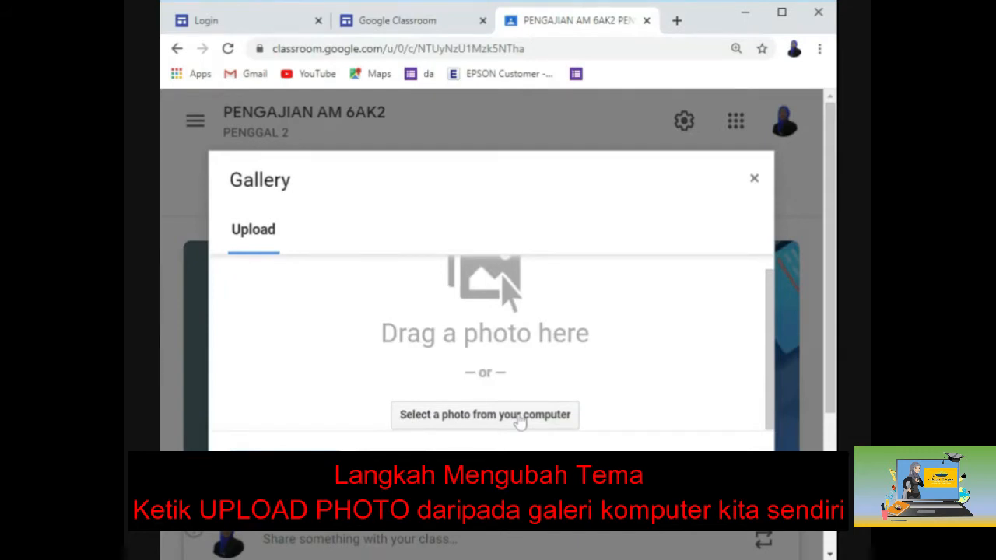
left_click(520, 421)
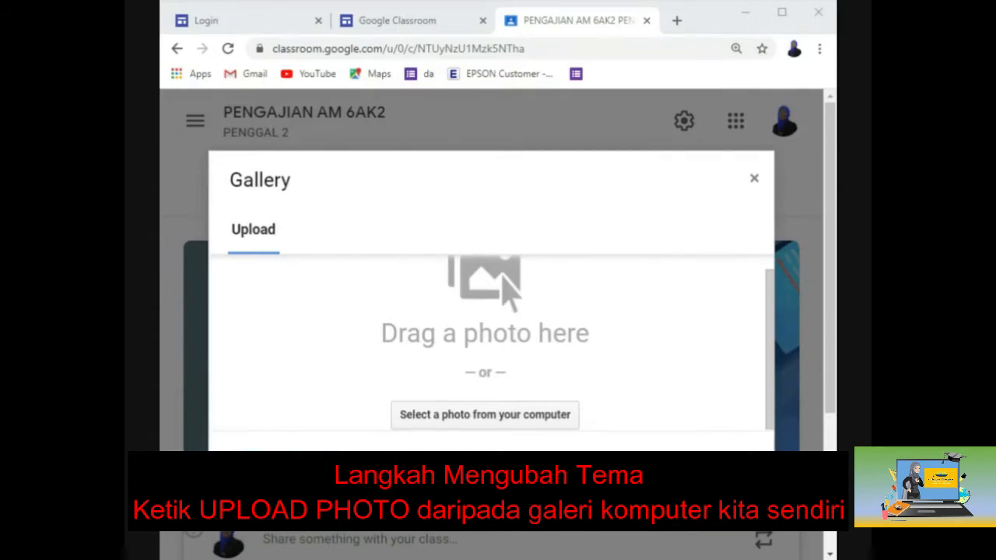
double_click(713, 207)
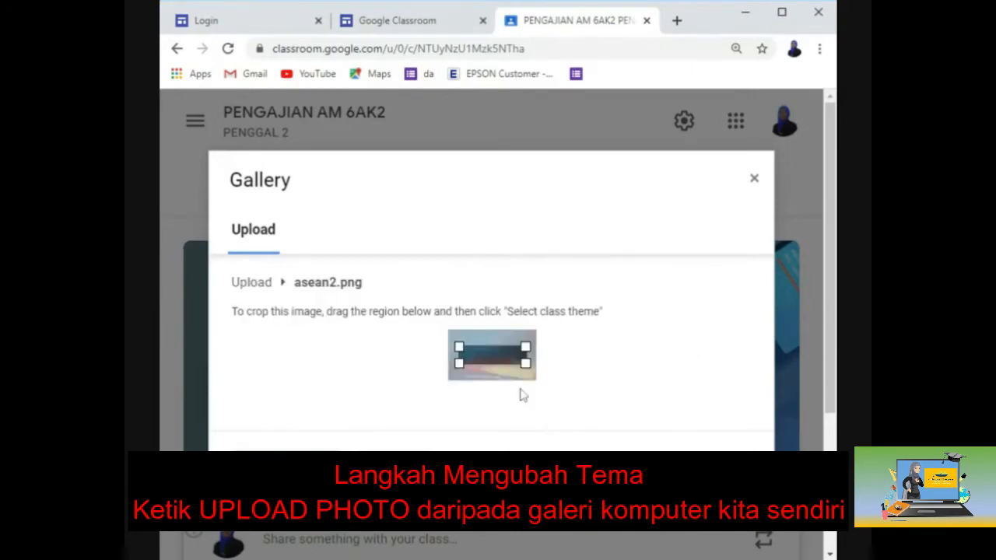
left_click_drag(527, 365, 537, 394)
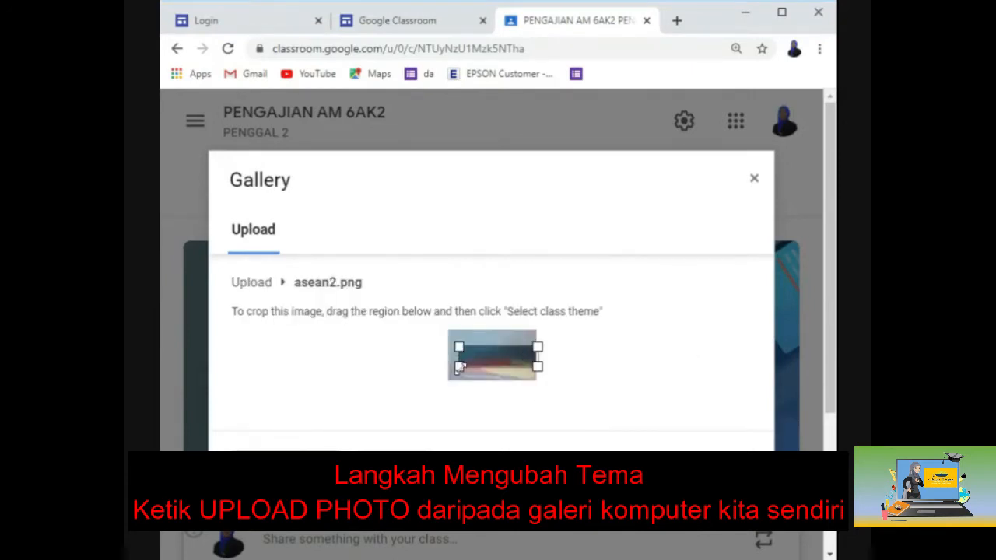
left_click_drag(460, 368, 437, 402)
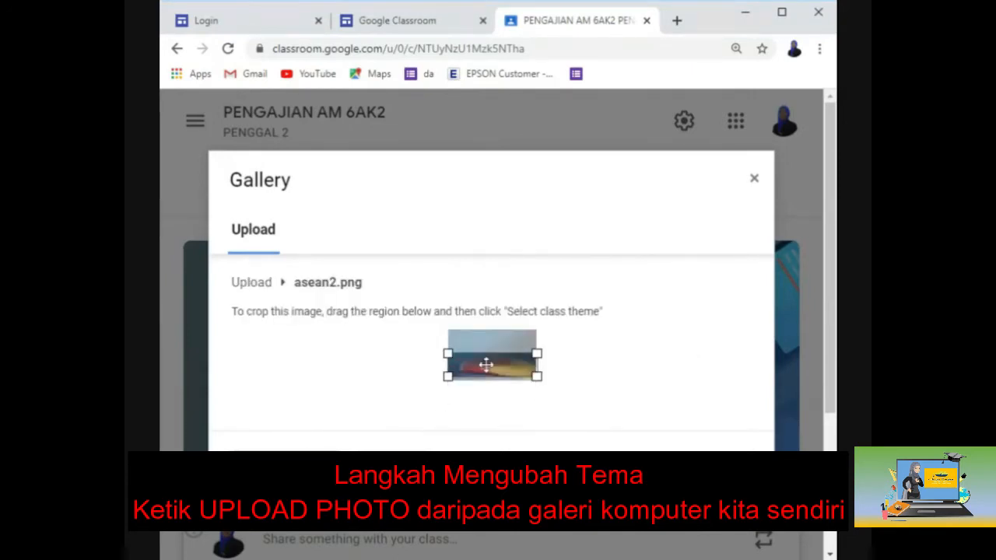
left_click_drag(484, 358, 484, 364)
left_click(285, 464)
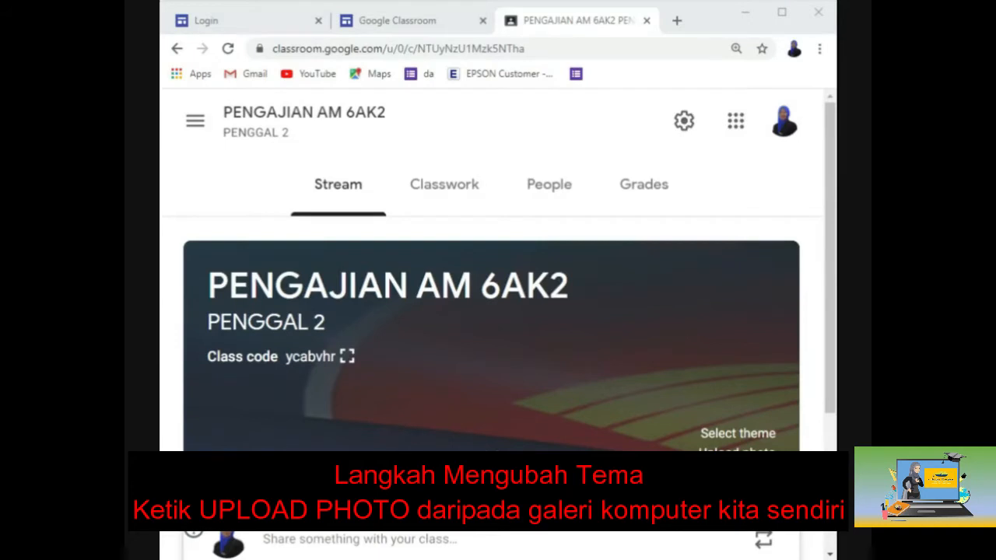
scroll(549, 395, "down", 2)
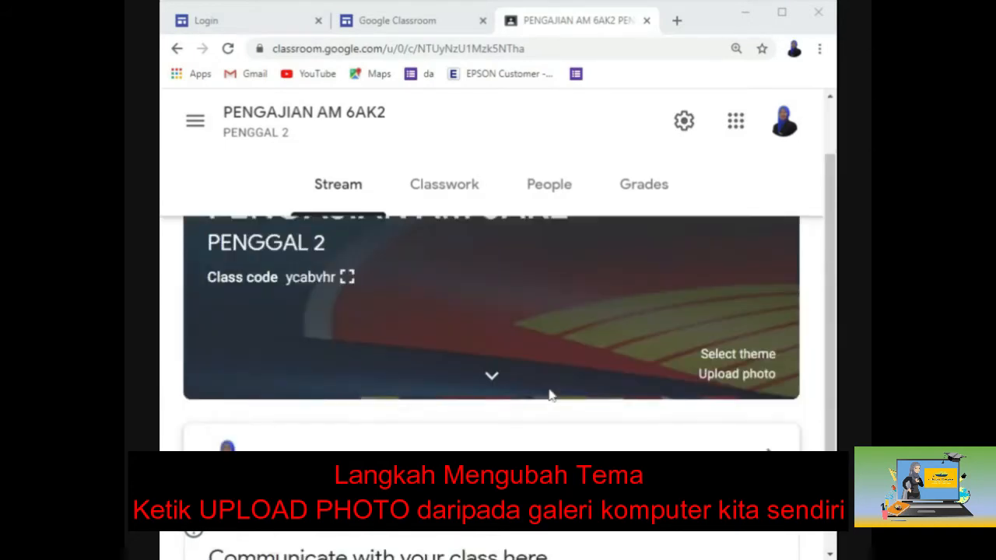
scroll(547, 362, "up", 2)
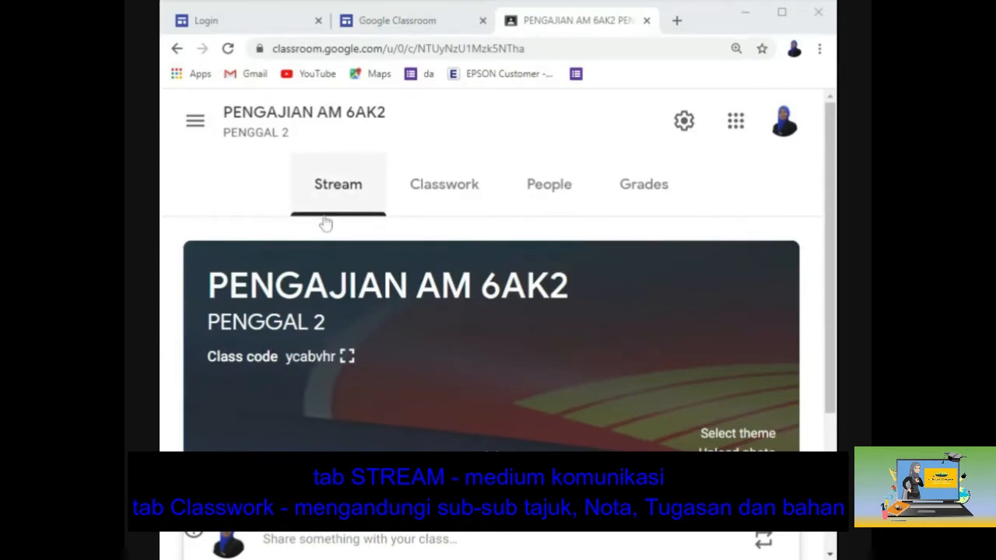
scroll(326, 223, "down", 2)
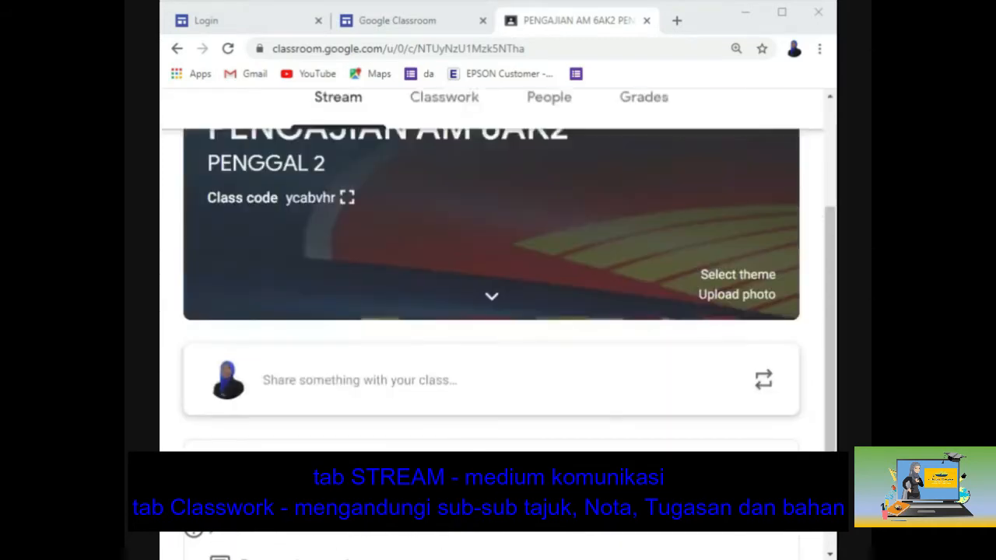
scroll(491, 273, "down", 1)
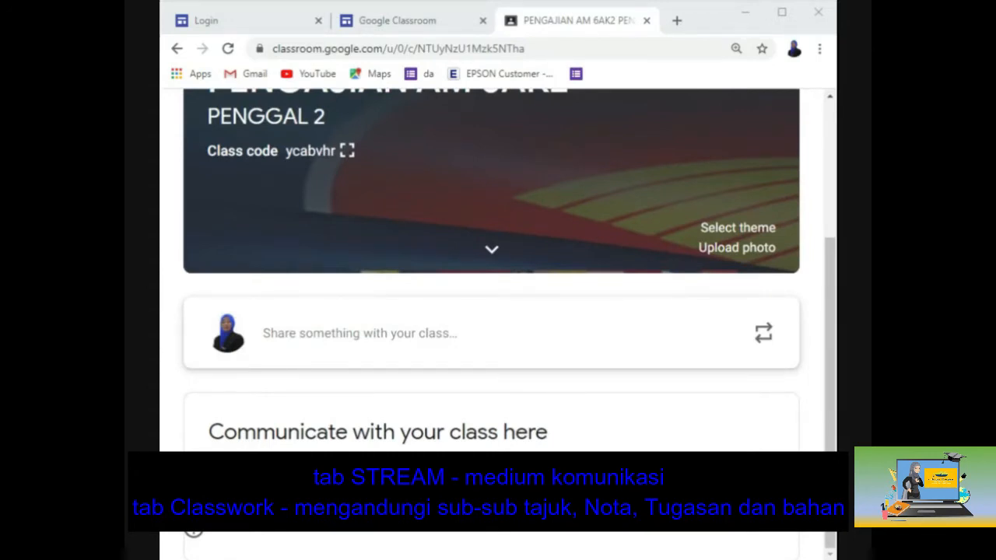
Step: Write the class post 'KENALKAN DIRI ANDA' and open the Google Drive attachment option
left_click(358, 341)
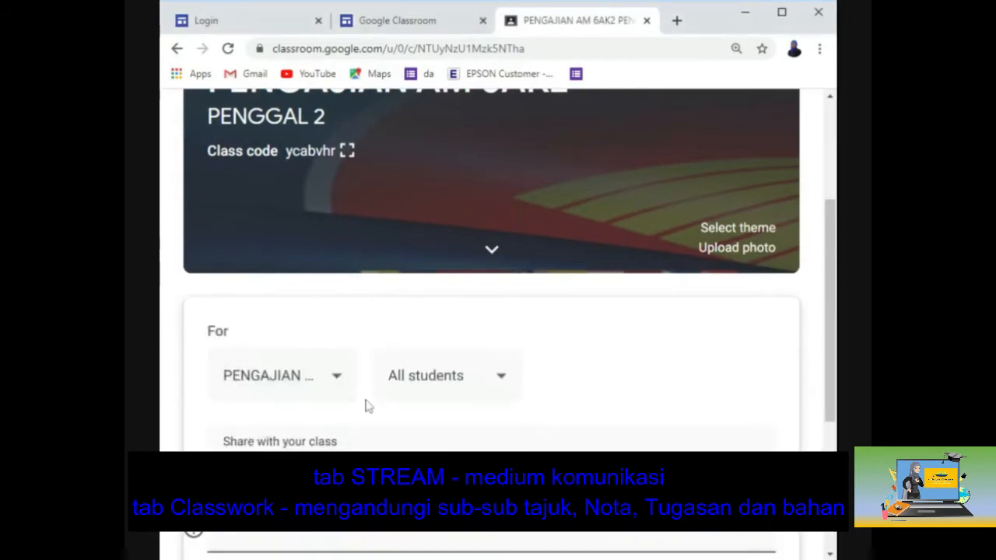
scroll(384, 439, "down", 1)
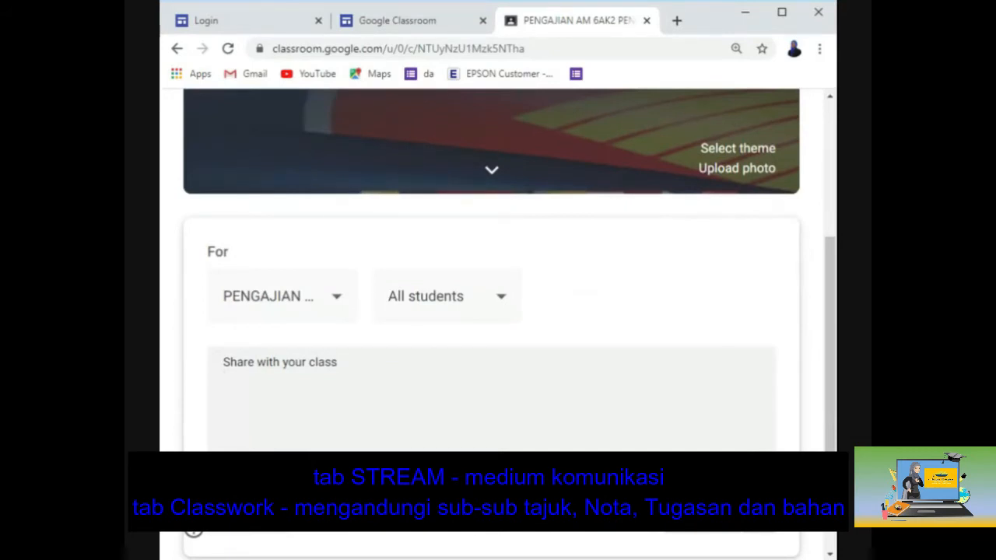
type("KENALKAN DIRI ANDA")
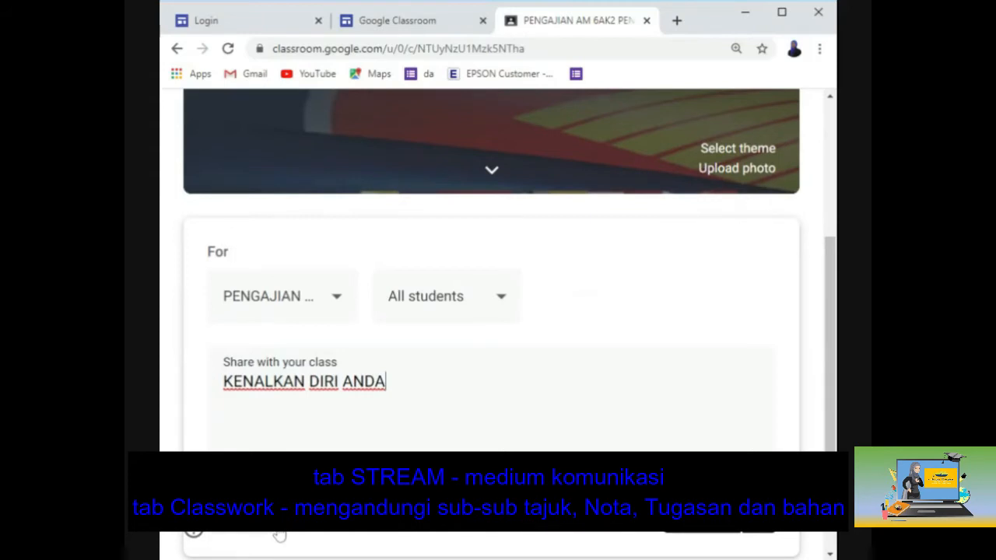
left_click(279, 535)
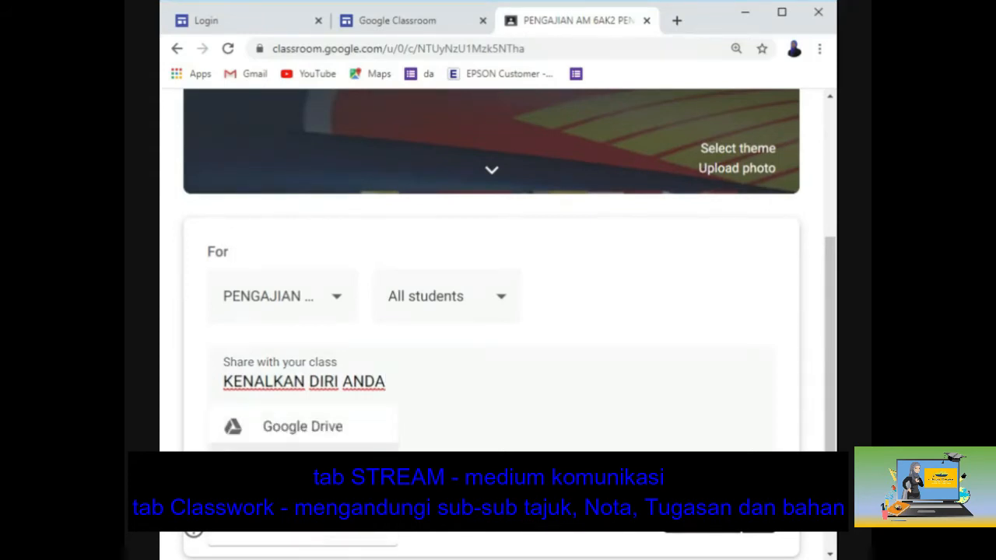
left_click(323, 430)
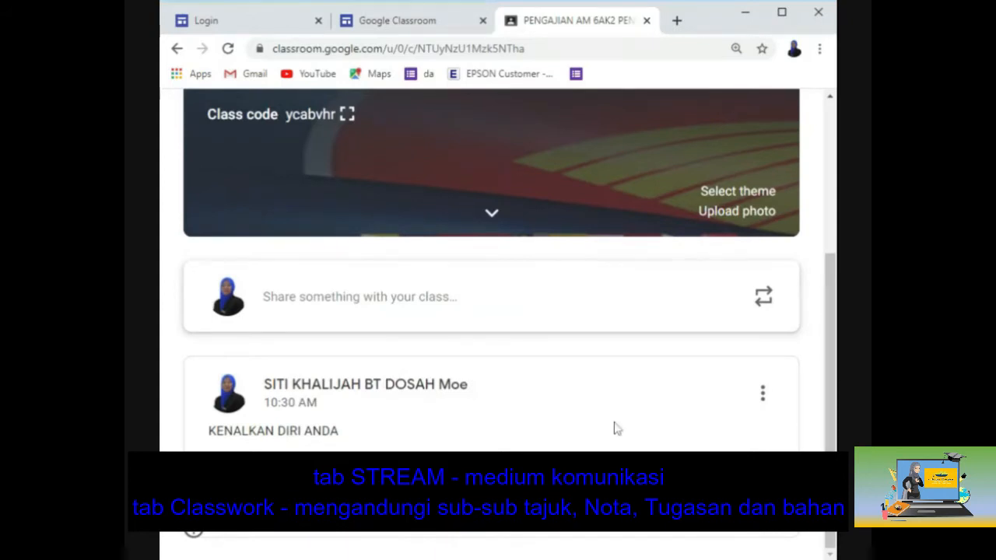
Step: Scroll back to the top and open the class's People tab
scroll(509, 432, "up", 3)
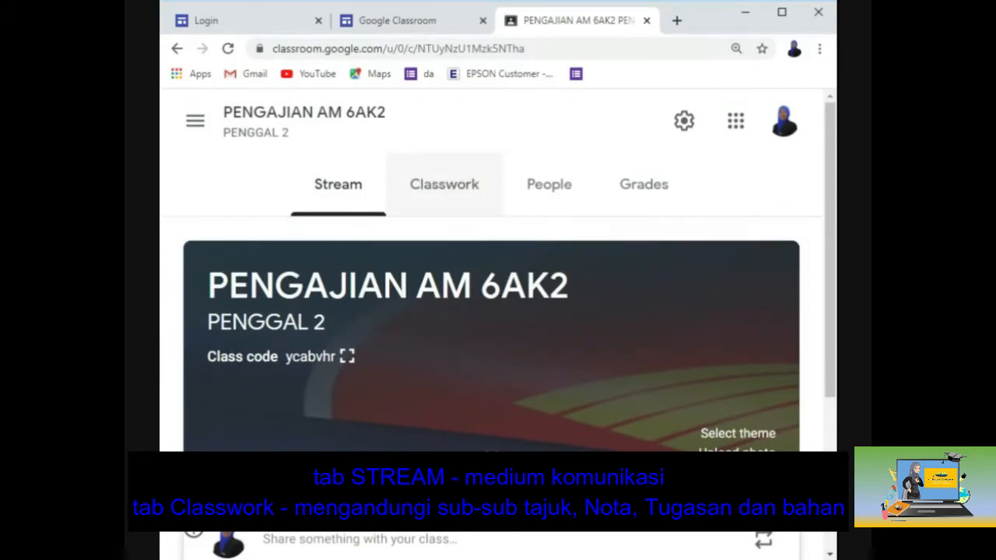
left_click(560, 189)
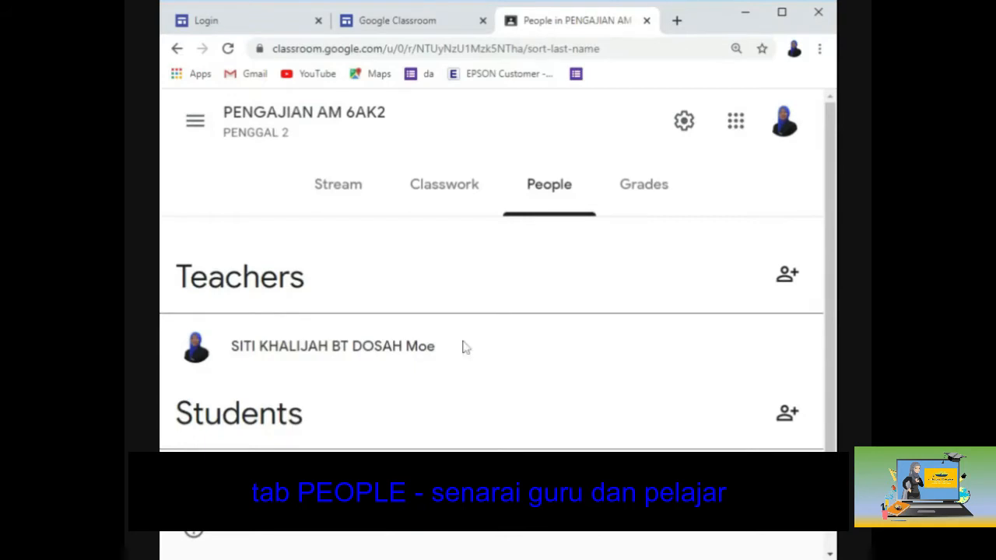
scroll(464, 347, "down", 1)
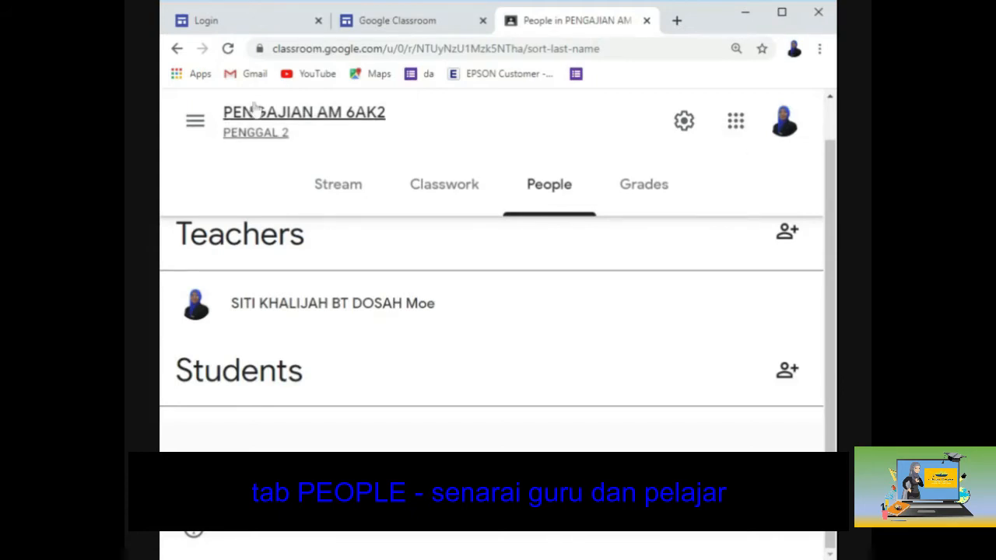
left_click(225, 142)
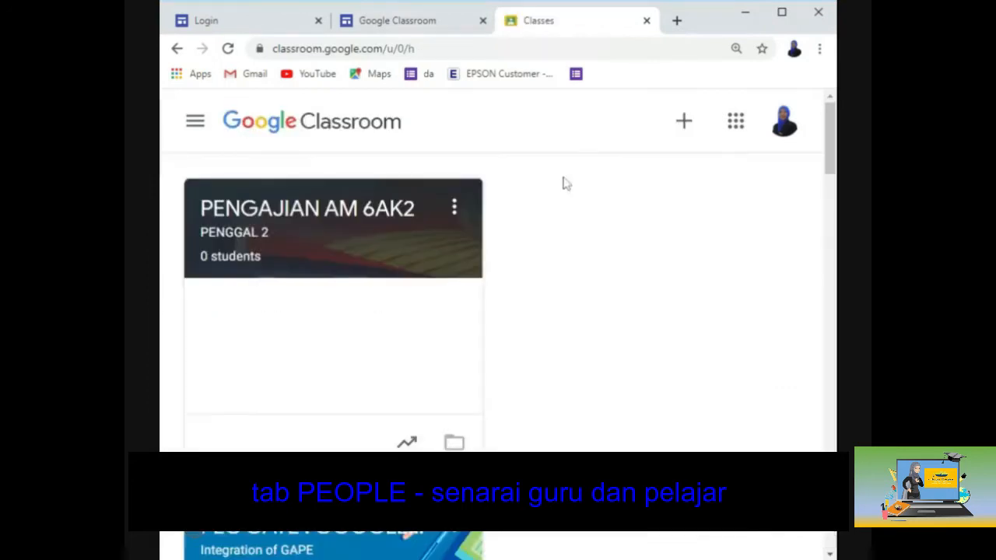
left_click(687, 123)
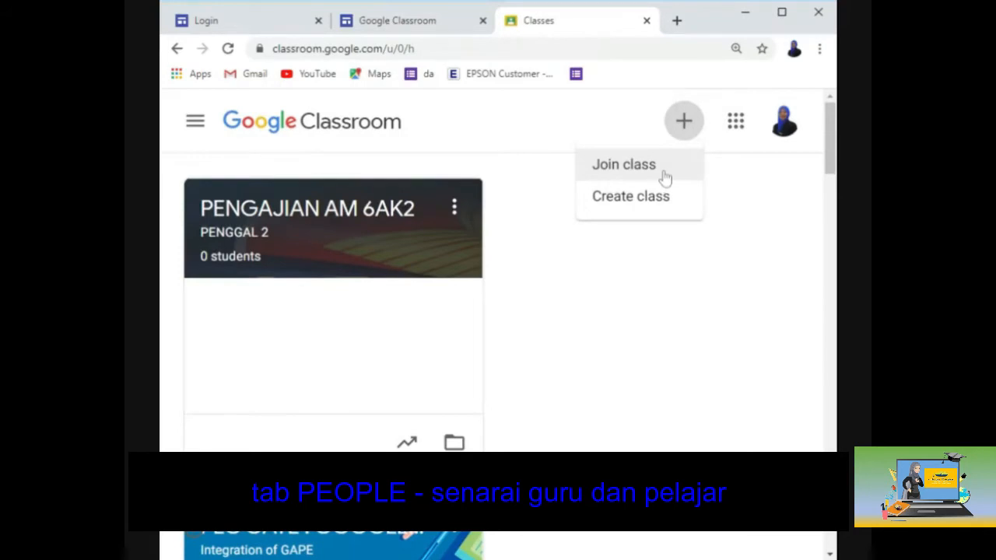
left_click(322, 231)
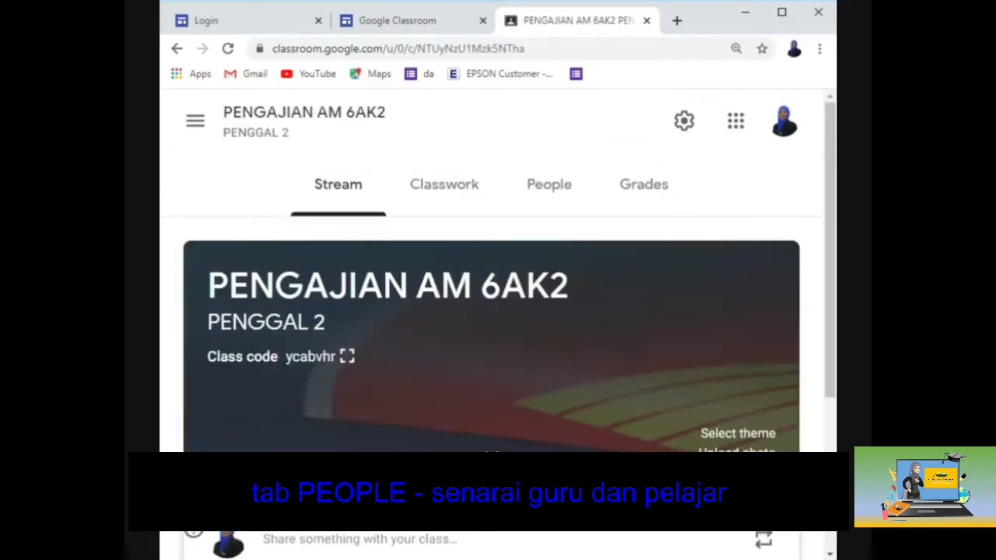
left_click(560, 208)
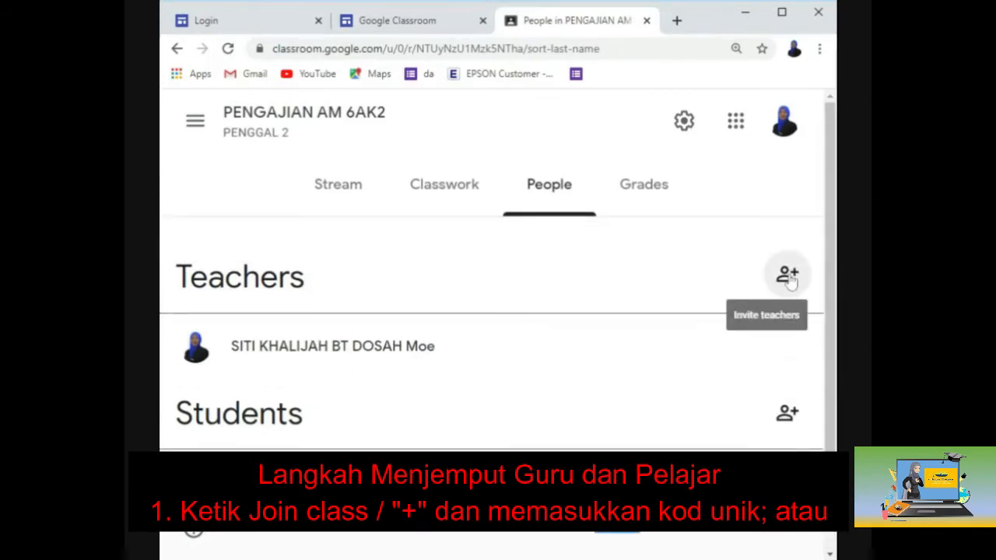
Step: Open the teacher invitation, cancel it, then start inviting students instead
left_click(788, 277)
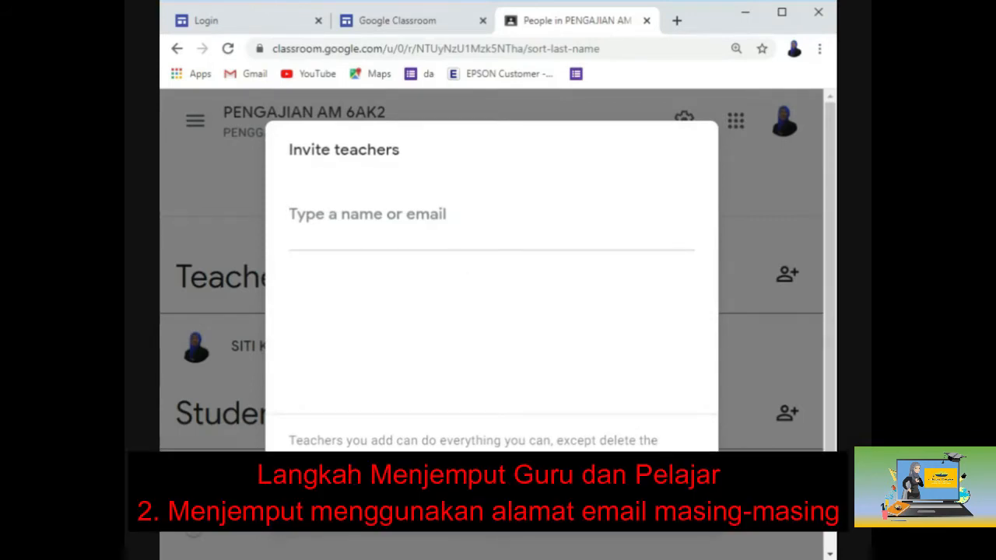
key("Escape")
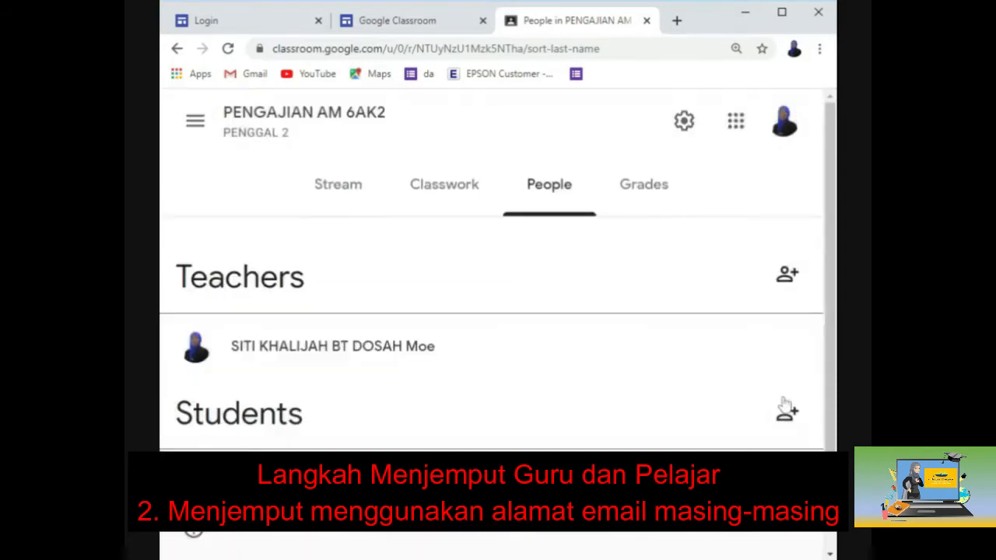
left_click(794, 416)
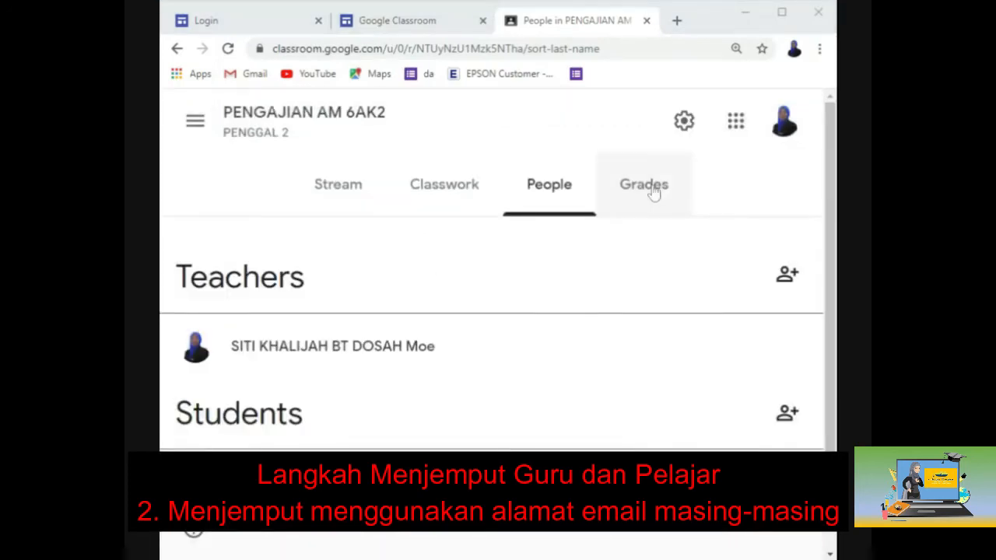
Step: View the empty Grades page of PENGAJIAN AM 6AK2, then switch to the S2_Pengajian Am stream
left_click(654, 193)
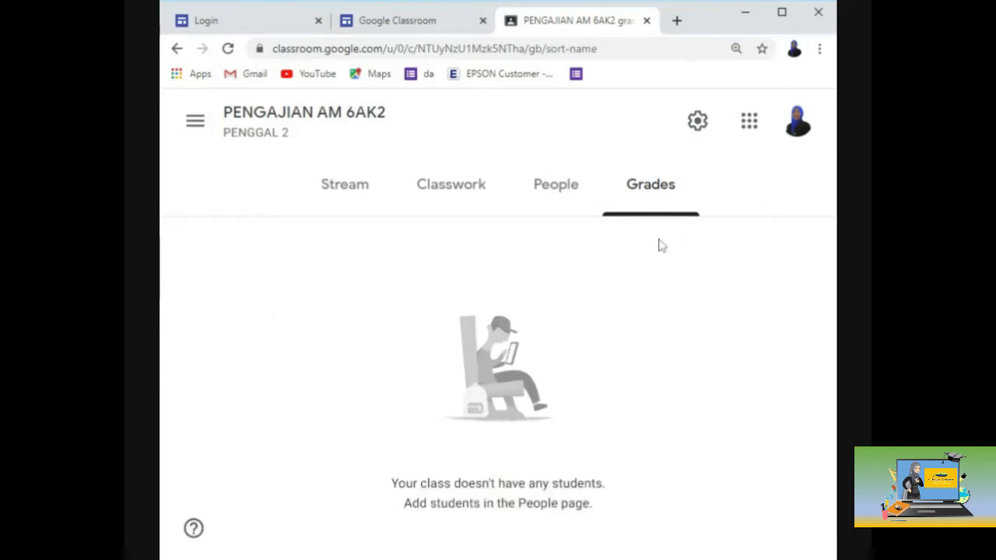
left_click(743, 14)
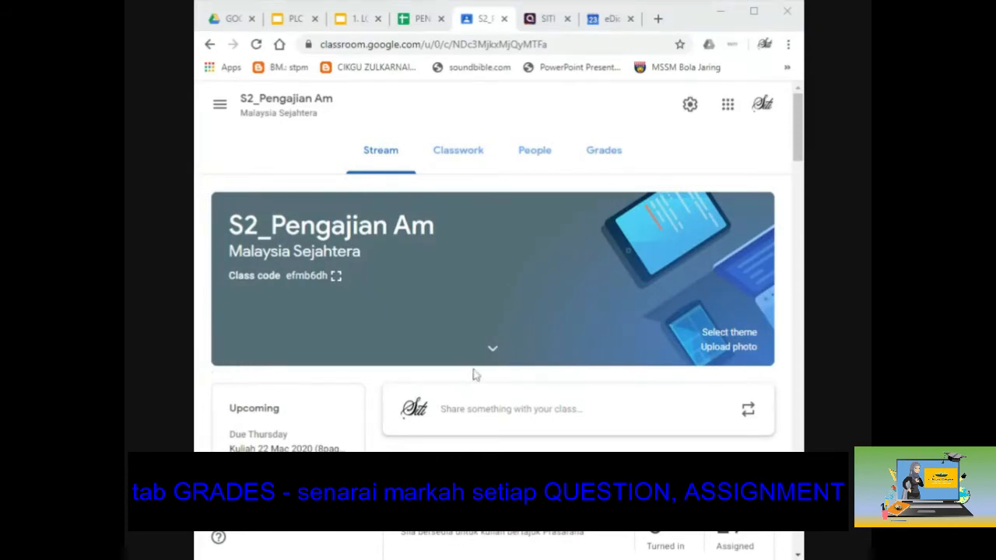
Step: Scroll through the S2_Pengajian Am stream posts, then bring up the class's Grades table
scroll(472, 375, "down", 1)
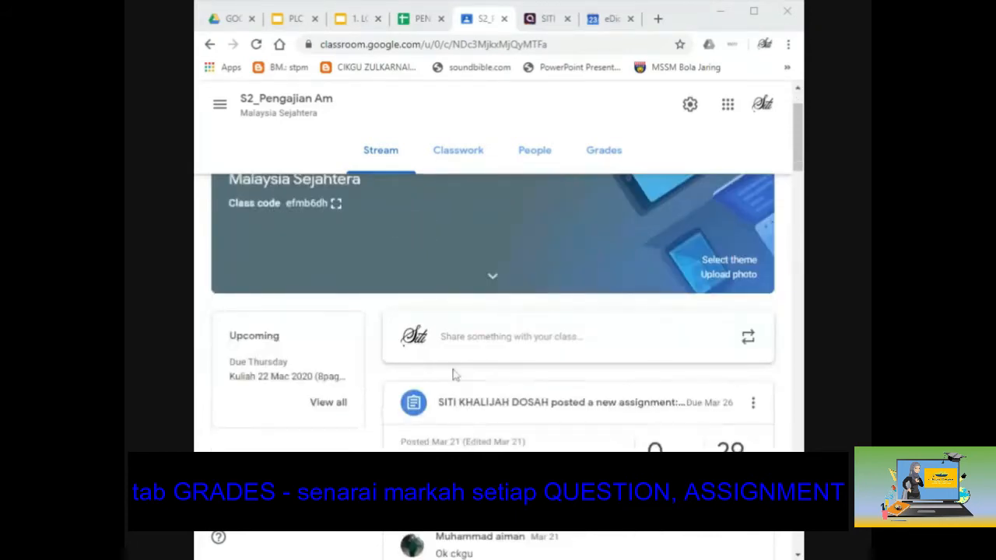
scroll(454, 374, "down", 2)
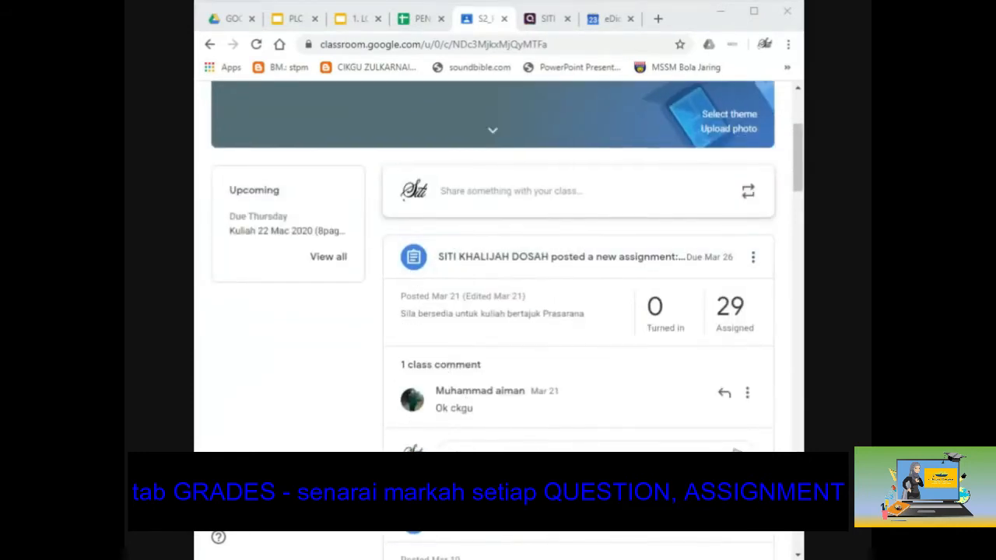
scroll(491, 426, "down", 5)
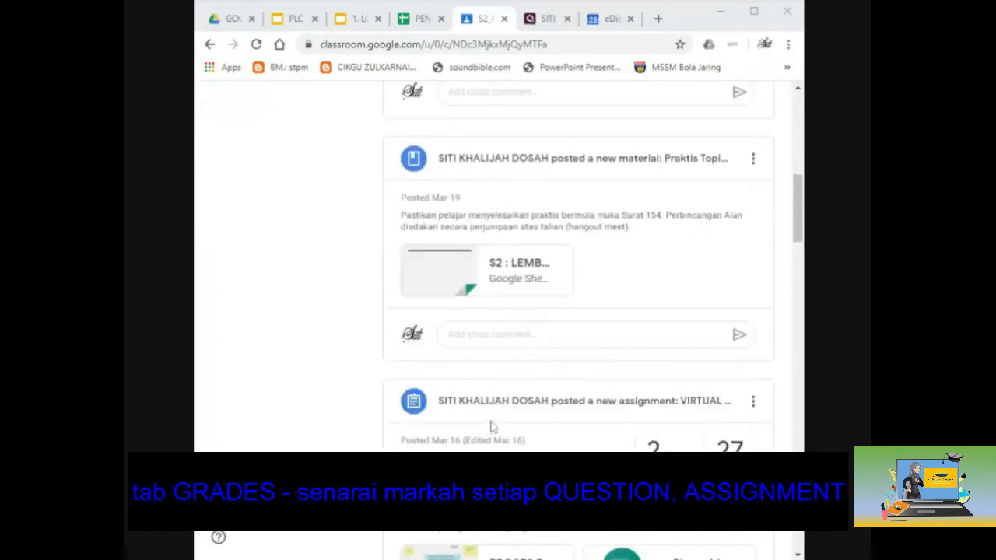
scroll(492, 427, "down", 3)
scroll(501, 441, "up", 10)
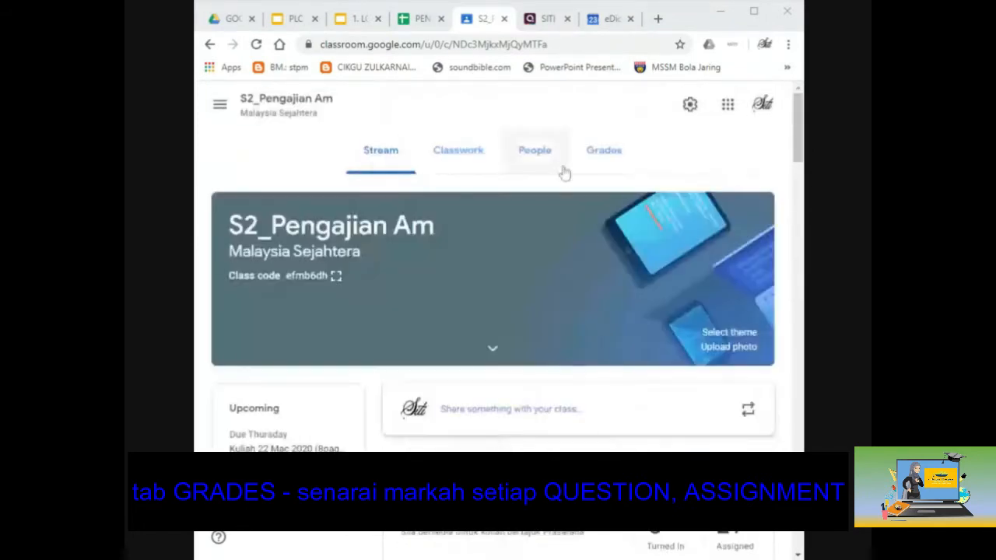
left_click(612, 156)
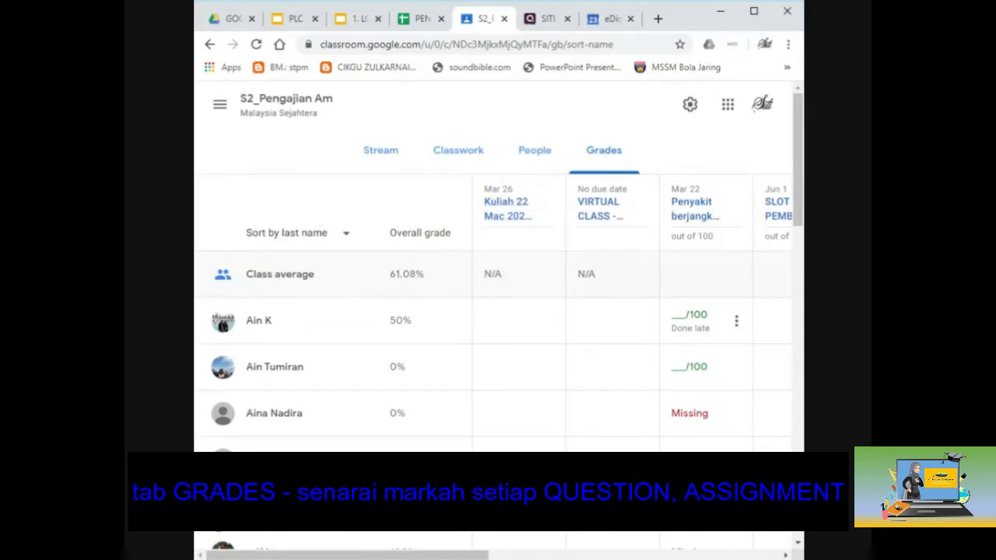
Step: Scroll sideways across the S2_Pengajian Am grades table to review every assignment's marks
left_click_drag(481, 557, 549, 558)
left_click_drag(420, 556, 410, 556)
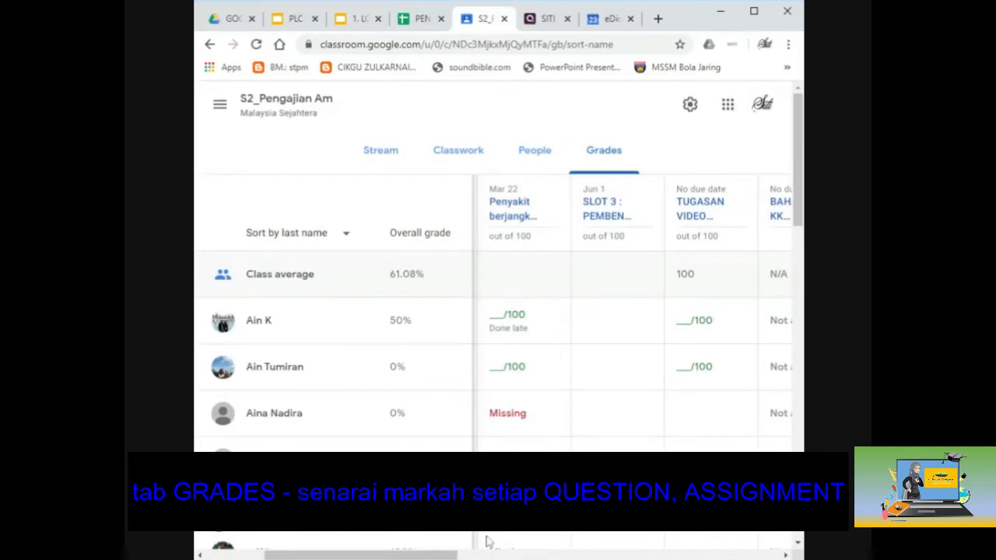
left_click_drag(485, 556, 524, 556)
left_click_drag(400, 556, 574, 555)
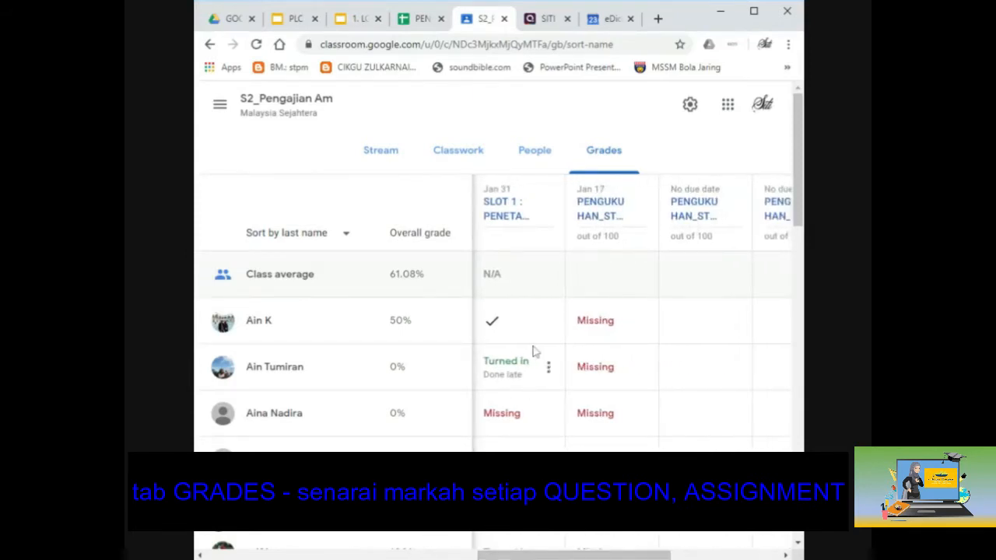
left_click_drag(554, 555, 663, 556)
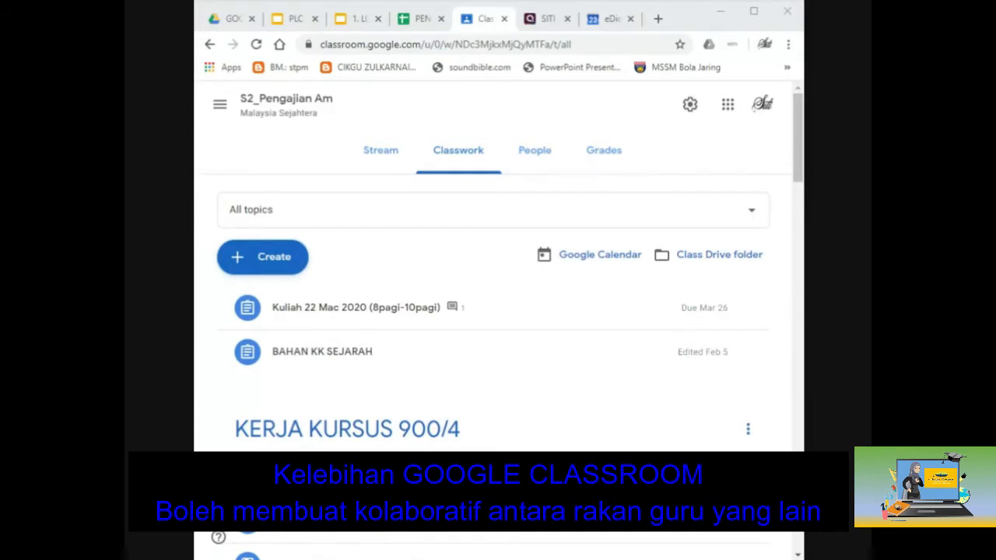
Step: Return to the Classes page listing all class cards via the main menu
left_click(221, 103)
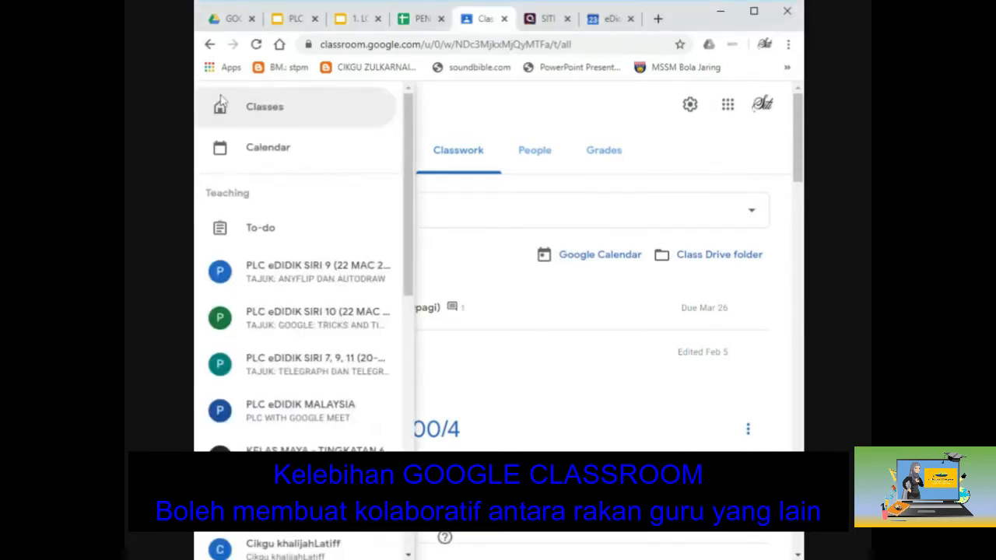
left_click(263, 118)
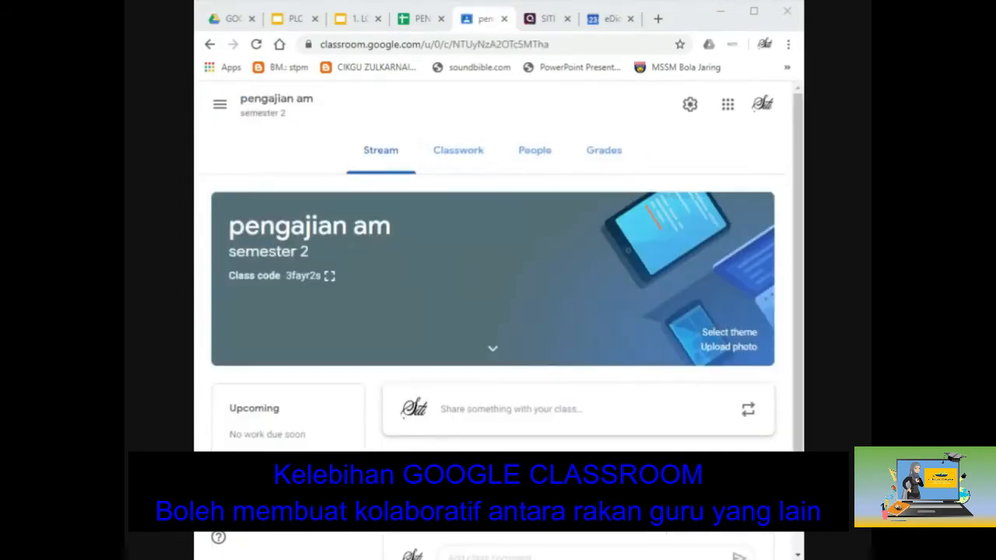
Step: Show the pengajian am People list and reveal the Leave class option beside the teacher entry
left_click(514, 236)
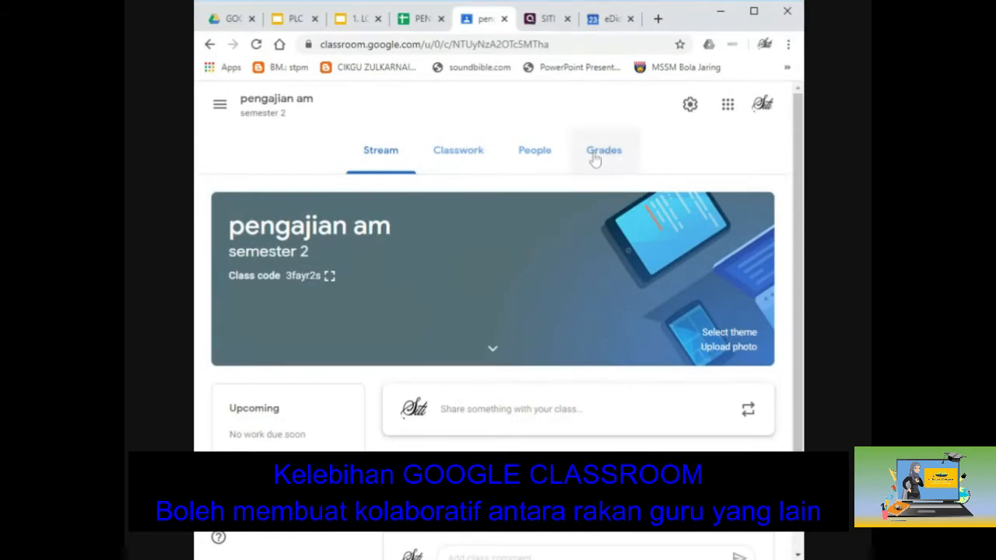
left_click(559, 159)
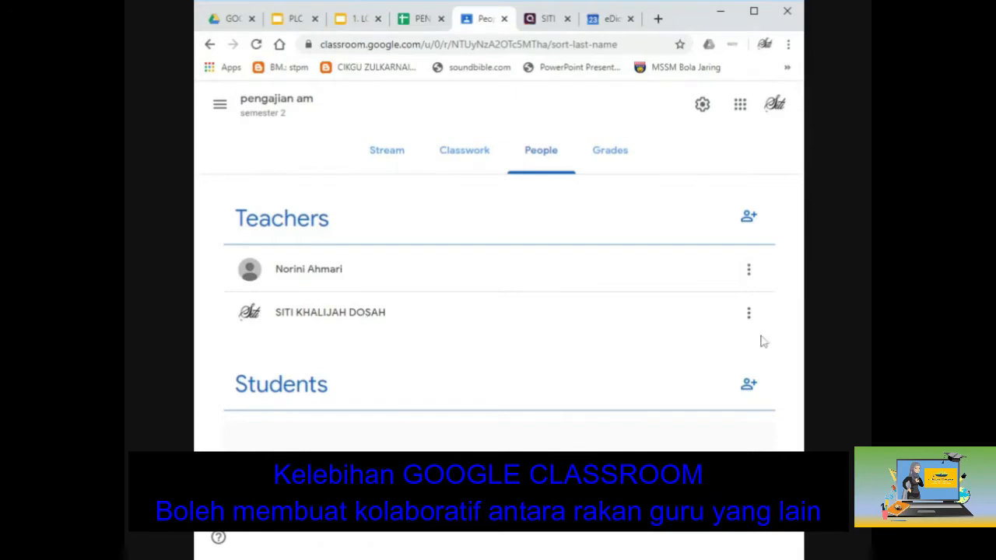
left_click(749, 314)
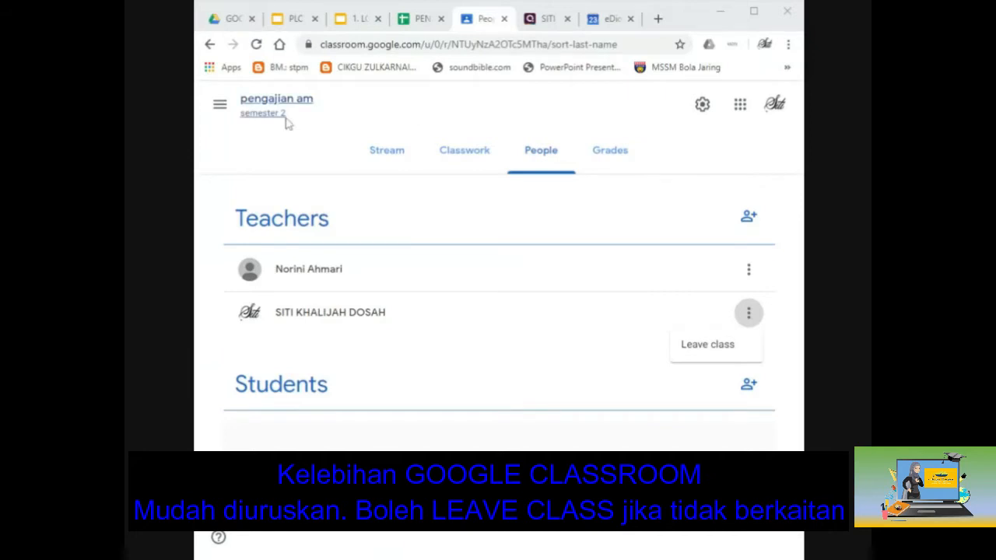
Step: Dismiss the Leave class menu and scroll back to the top of the page
left_click(222, 111)
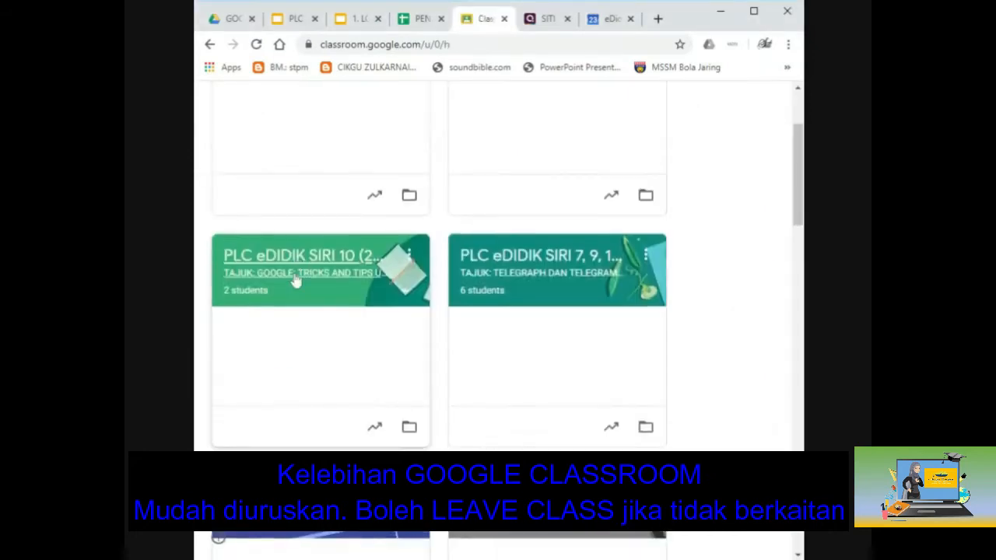
scroll(296, 282, "up", 2)
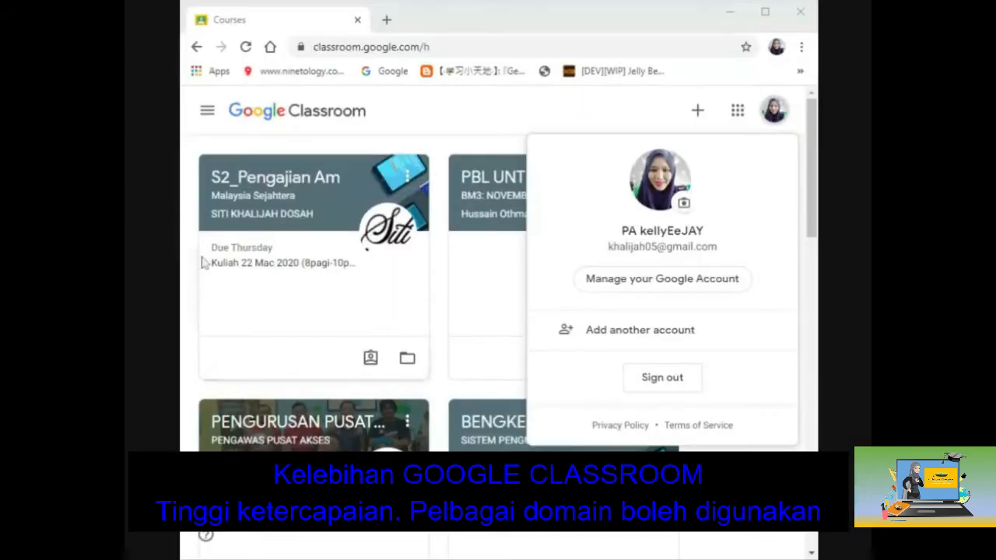
Step: Check the signed-in account's details, highlighting its email domain, then close the panel
left_click(774, 110)
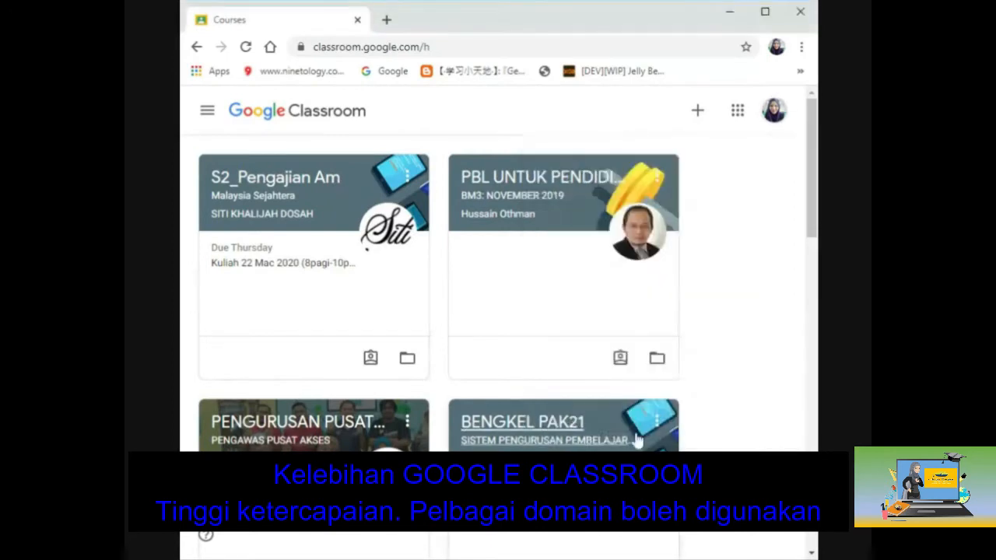
left_click(774, 111)
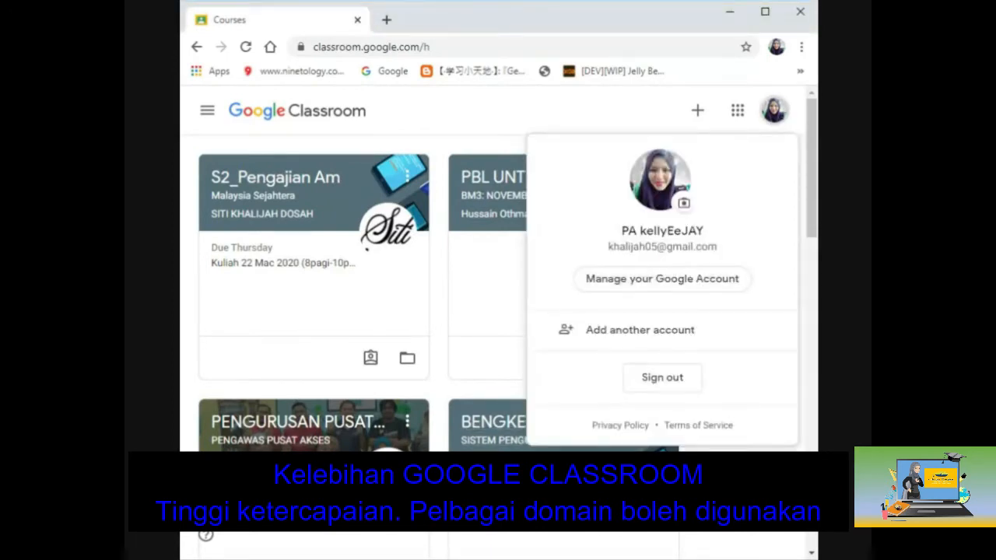
left_click_drag(667, 247, 717, 249)
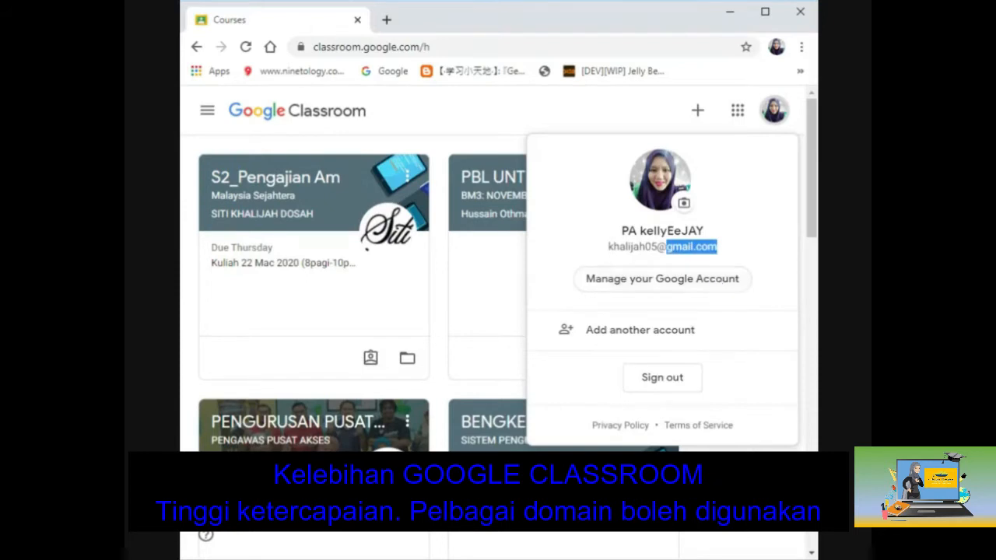
left_click(701, 483)
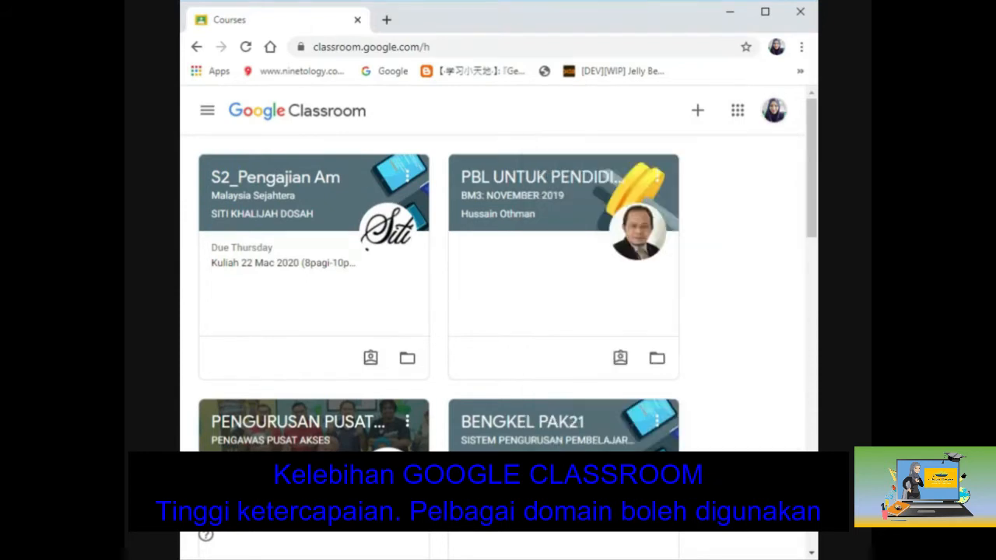
Step: Start a new class with Create class, accepting the school-use notice
left_click(700, 111)
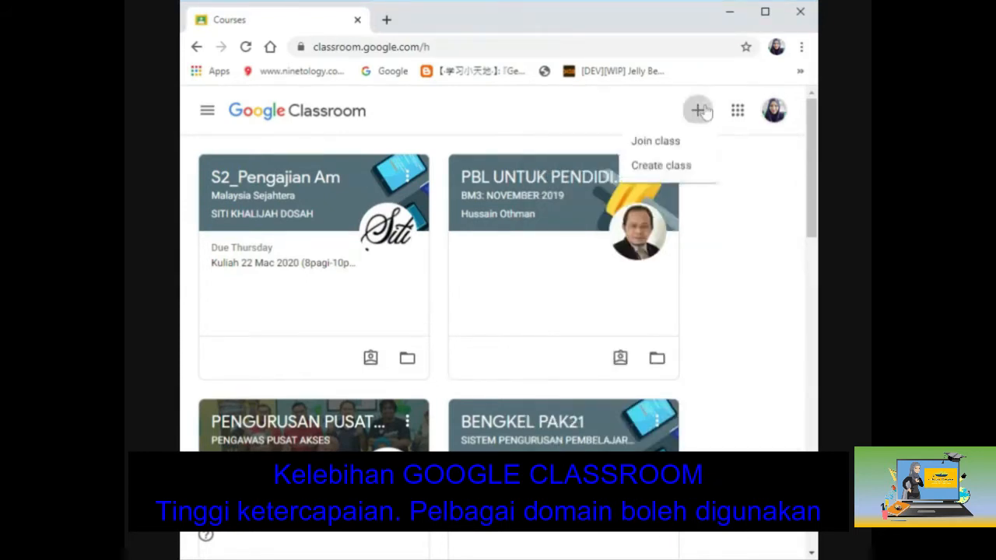
left_click(676, 168)
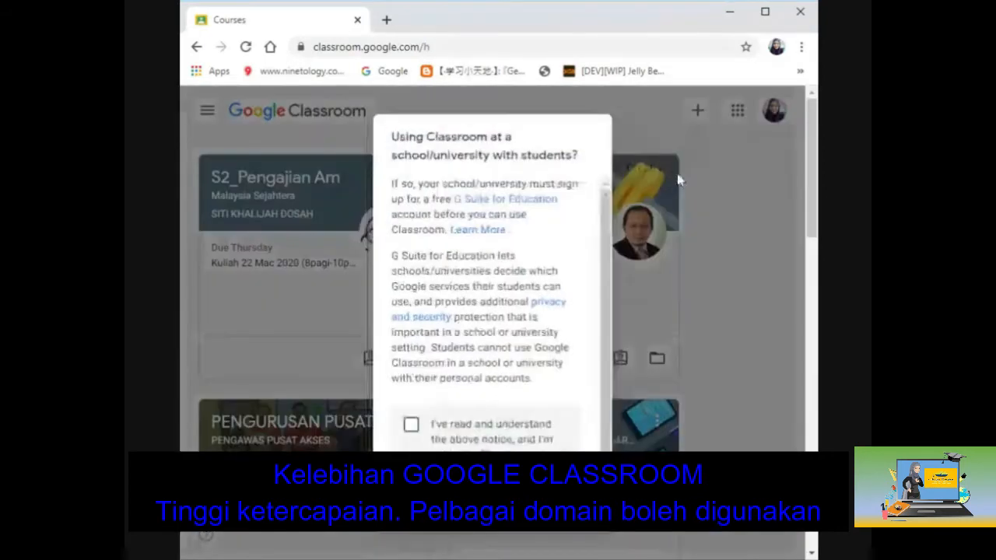
left_click(411, 424)
left_click(572, 511)
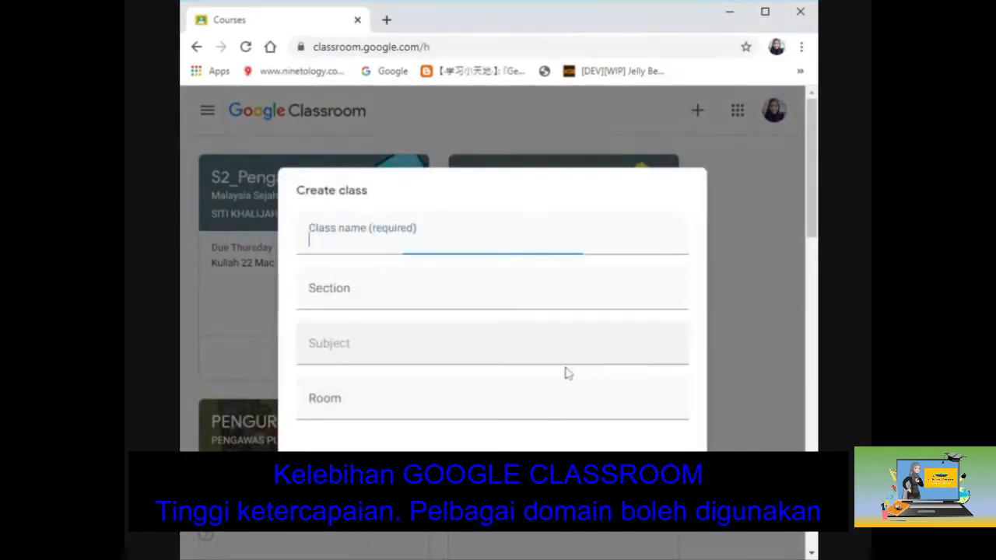
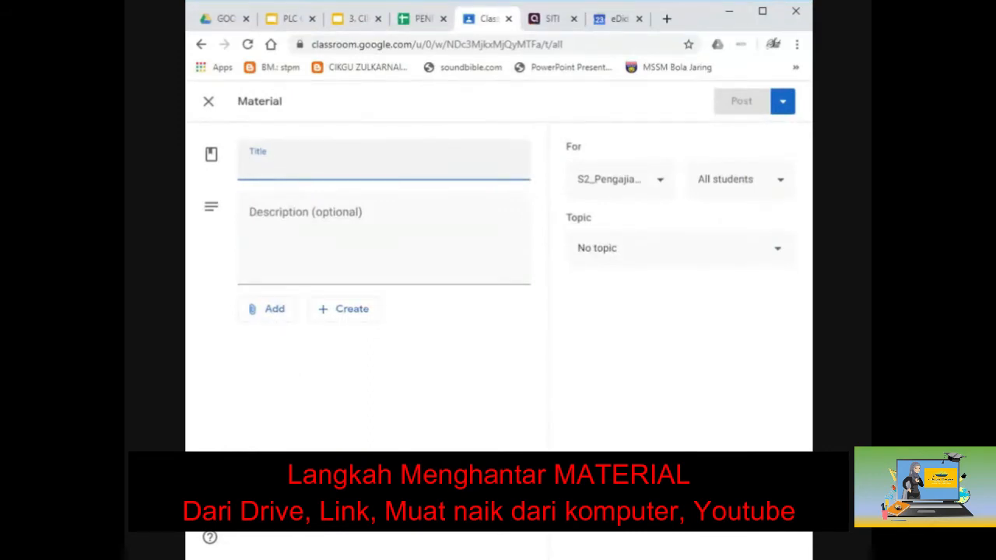
Step: Enter 'MALAYSIA MAJU DAN SEJAHTERA' as the material title and open the Add menu
type("mat")
key("BackSpace")
key("BackSpace")
key("BackSpace")
type("MALAYSIA MAJU DAN ")
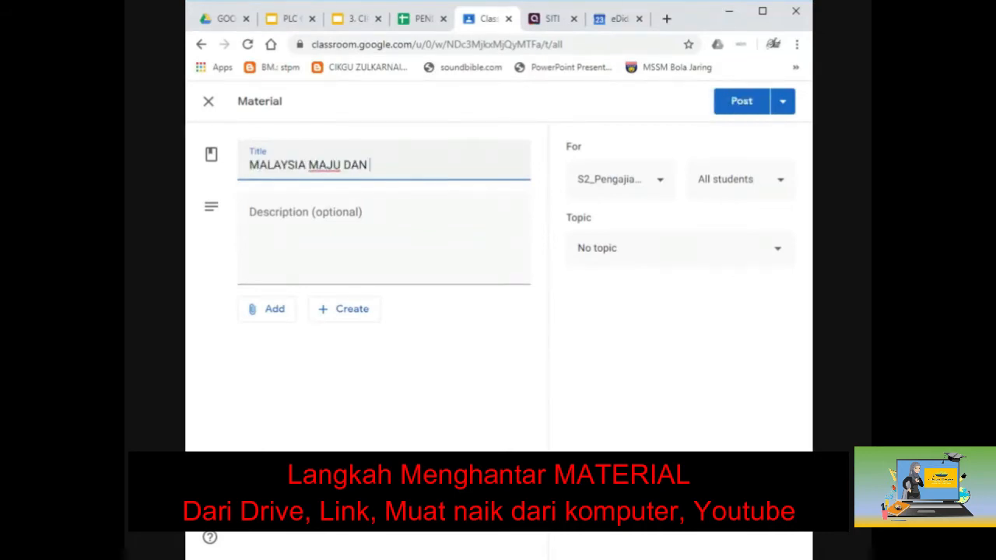
type("SEJAHTERA")
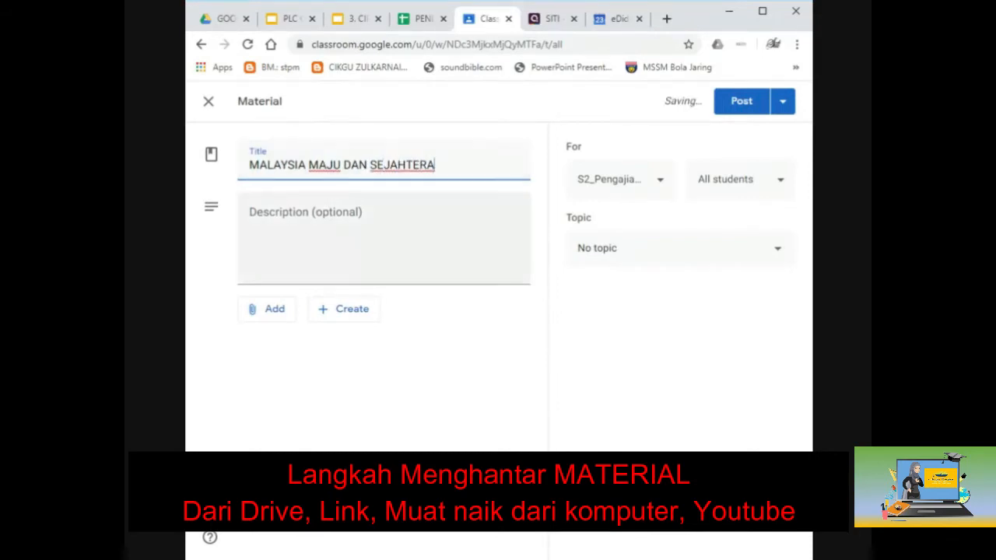
left_click(276, 310)
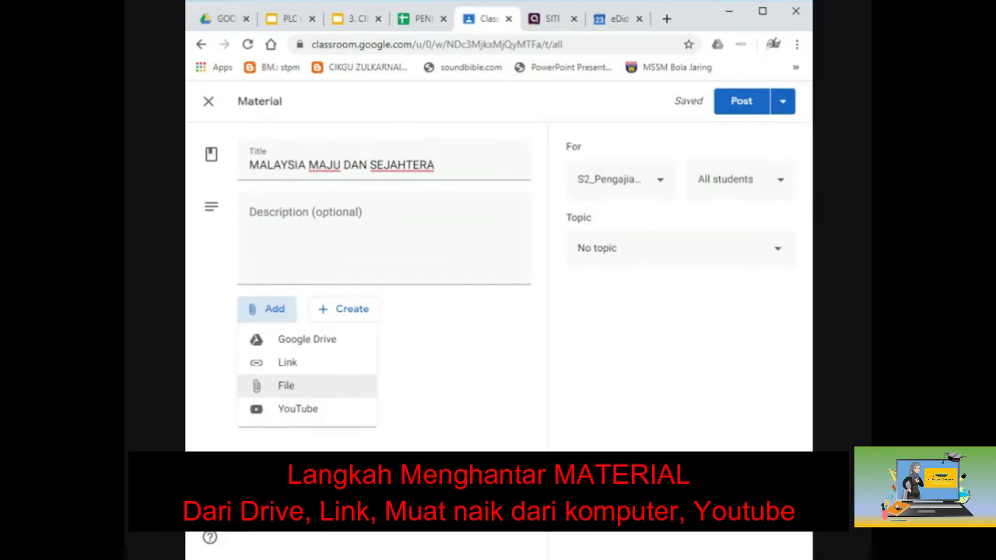
Step: Attach Calon s1 2019.pdf from My Drive to the material
left_click(289, 342)
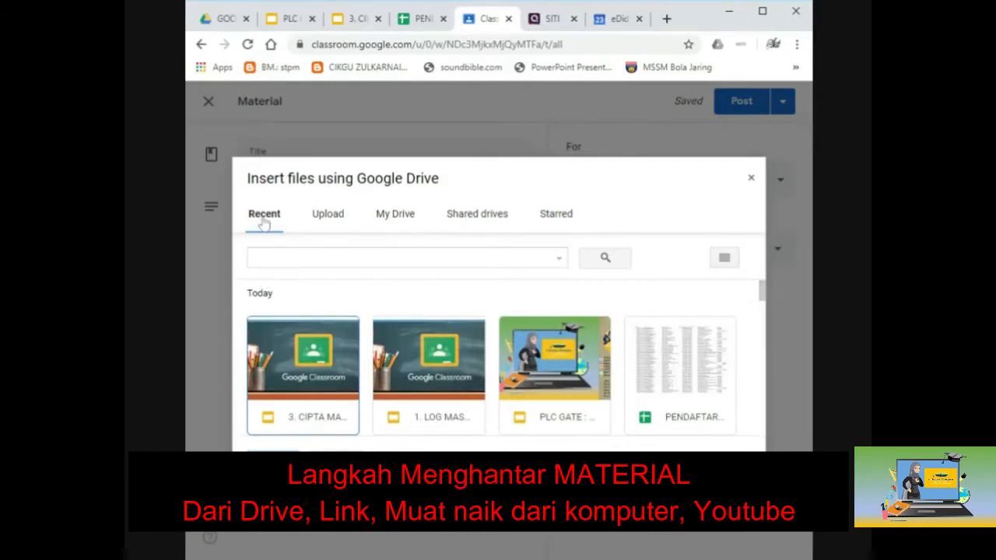
left_click(397, 223)
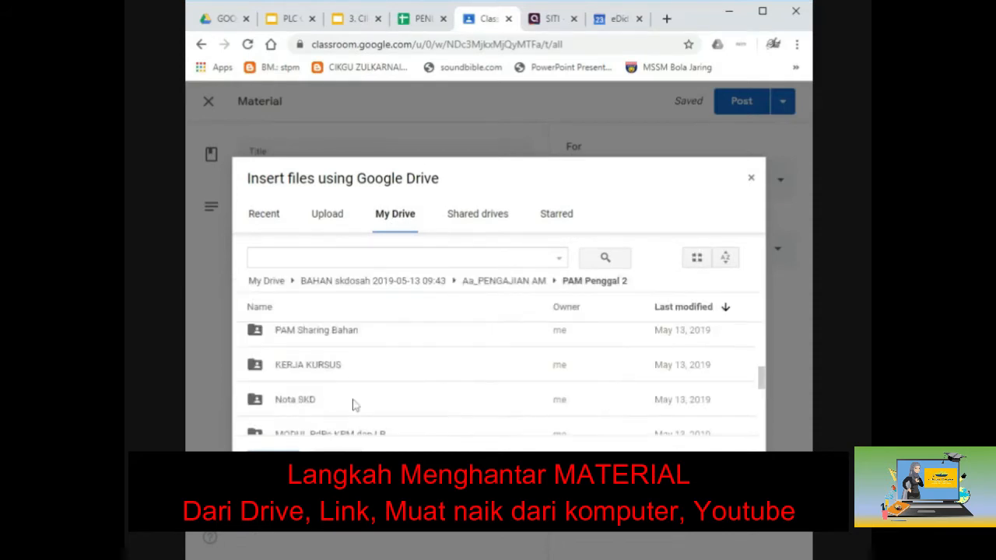
scroll(352, 404, "down", 3)
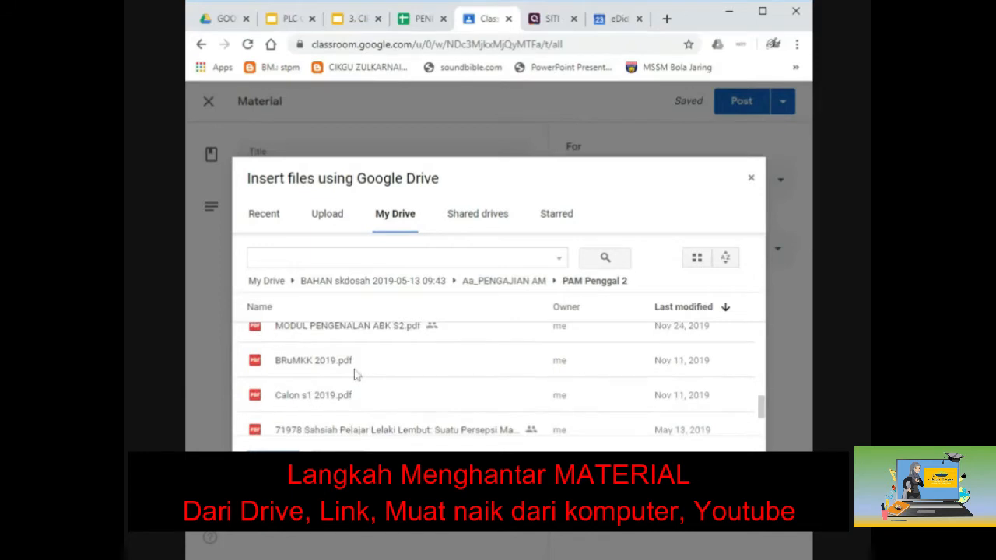
left_click(349, 411)
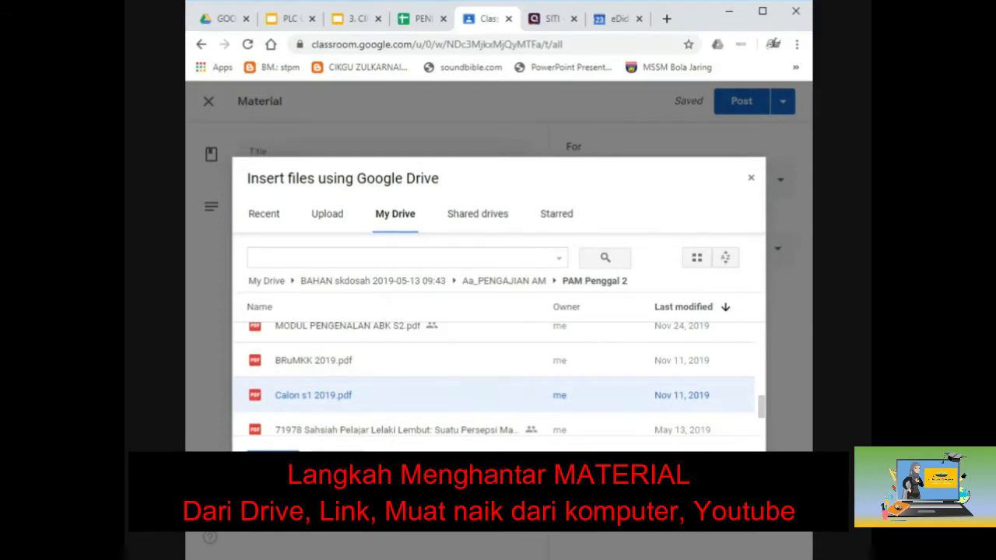
left_click(273, 463)
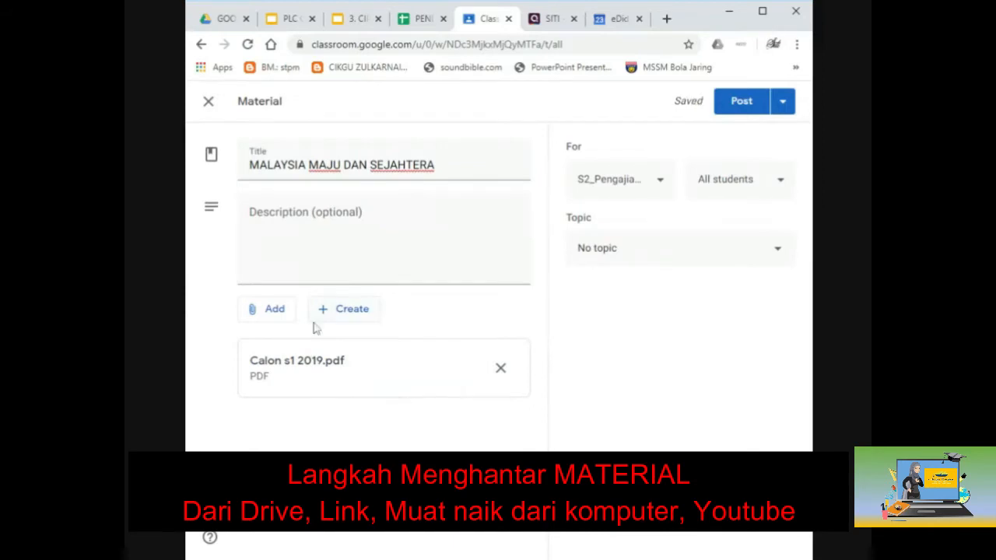
left_click(269, 309)
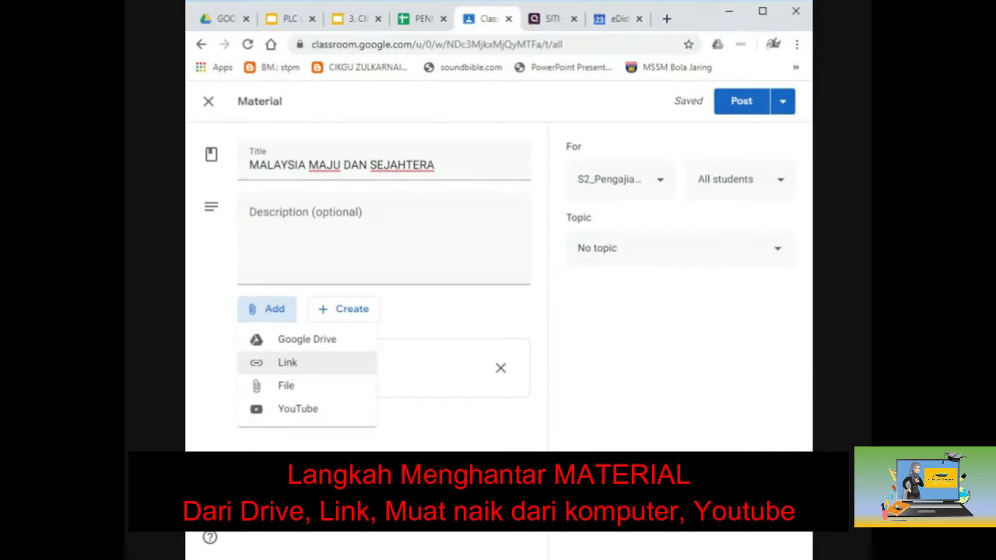
Step: In a new tab, search Google for malaysia maju dan sejahtera pengajian am
left_click(666, 18)
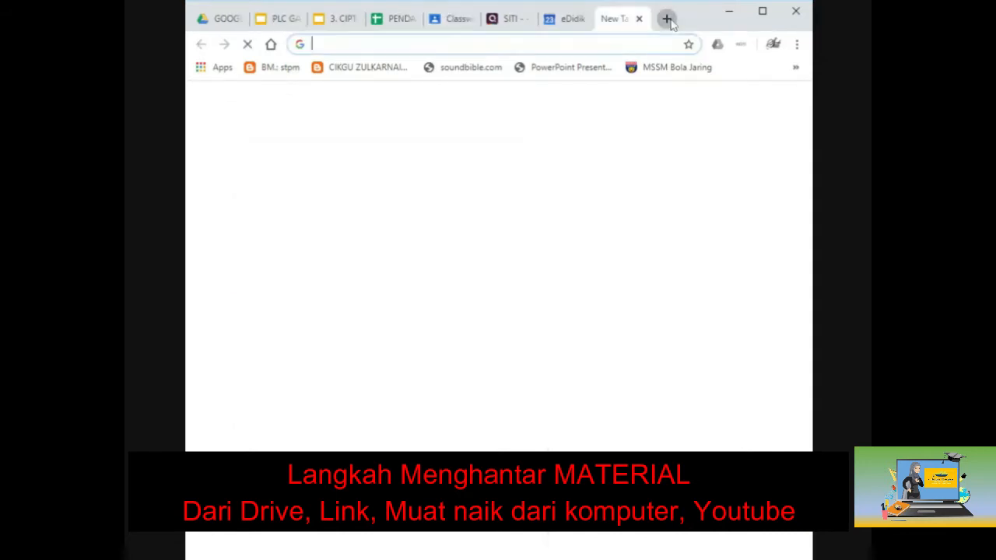
type("MALAYIS")
key("BackSpace")
key("BackSpace")
key("BackSpace")
type("SIA M")
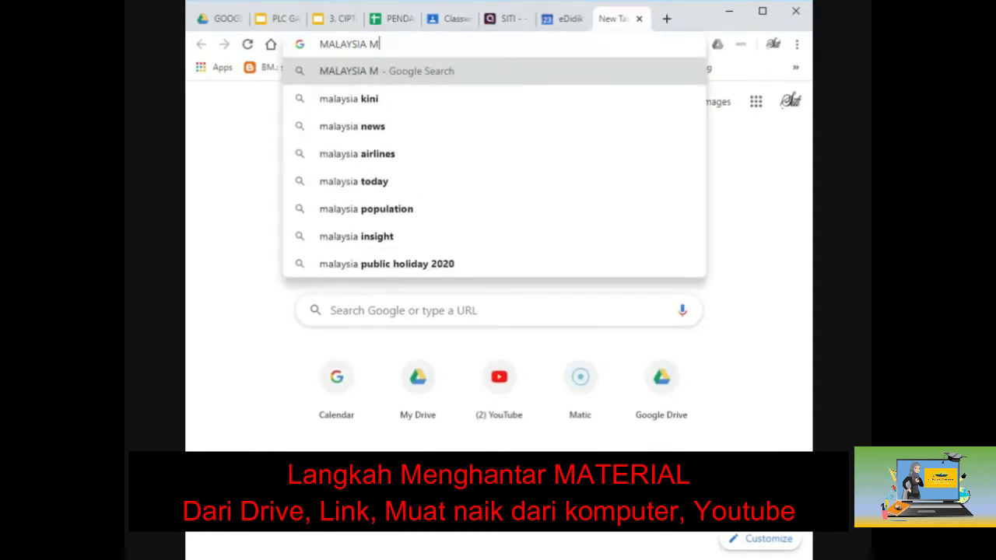
type("Y")
key("BackSpace")
key("BackSpace")
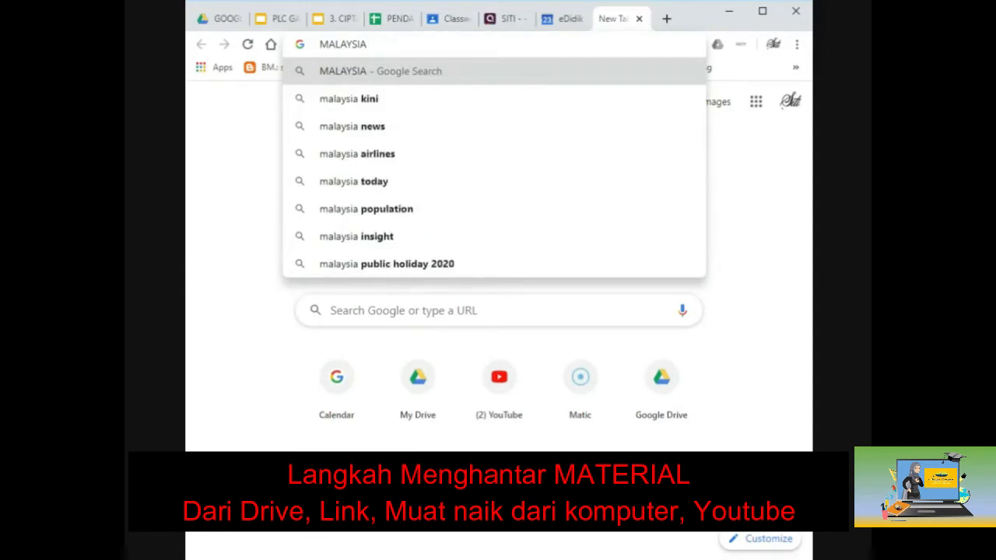
type("MAJU DAN")
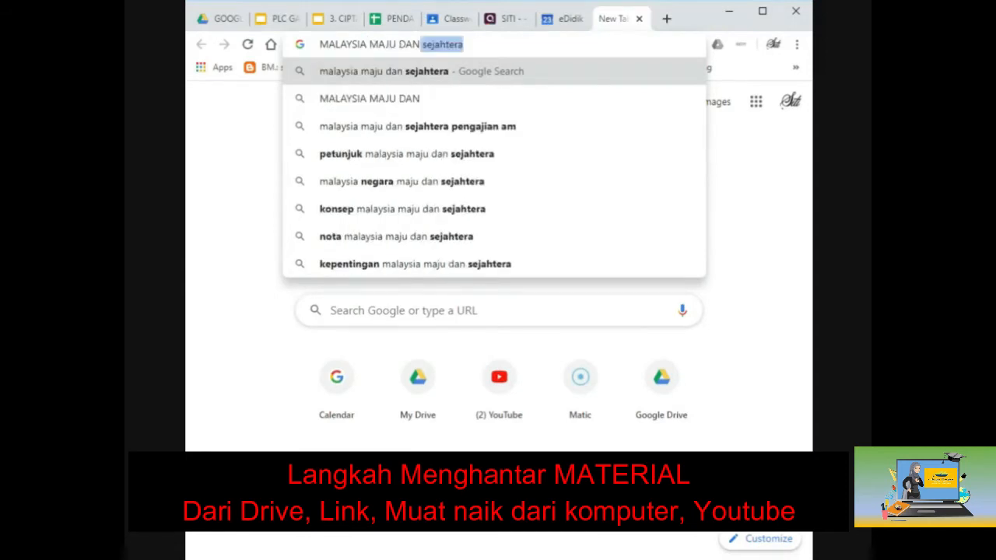
left_click(529, 126)
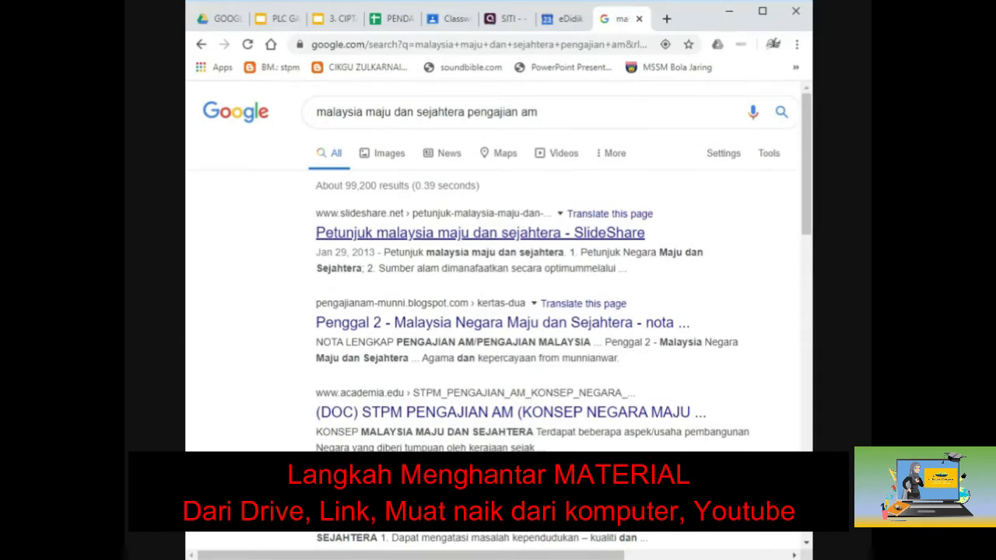
Step: Open the SlideShare result, copy its page address, and return to Classroom
left_click(484, 236)
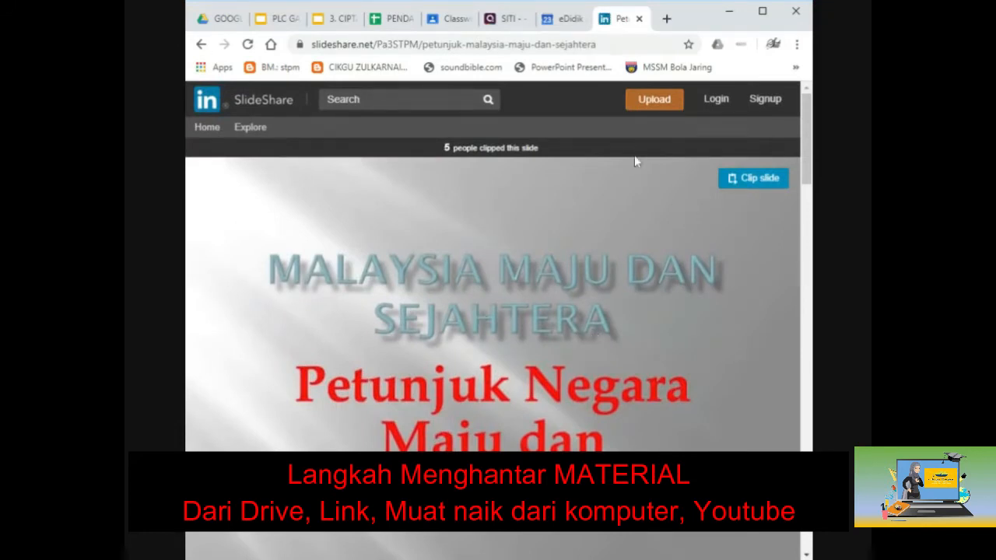
left_click(453, 45)
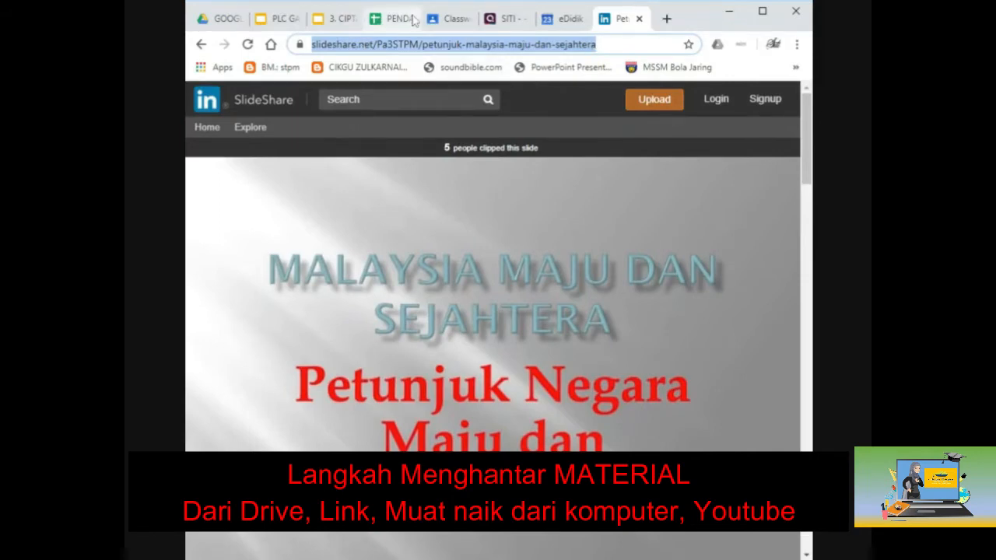
left_click(450, 19)
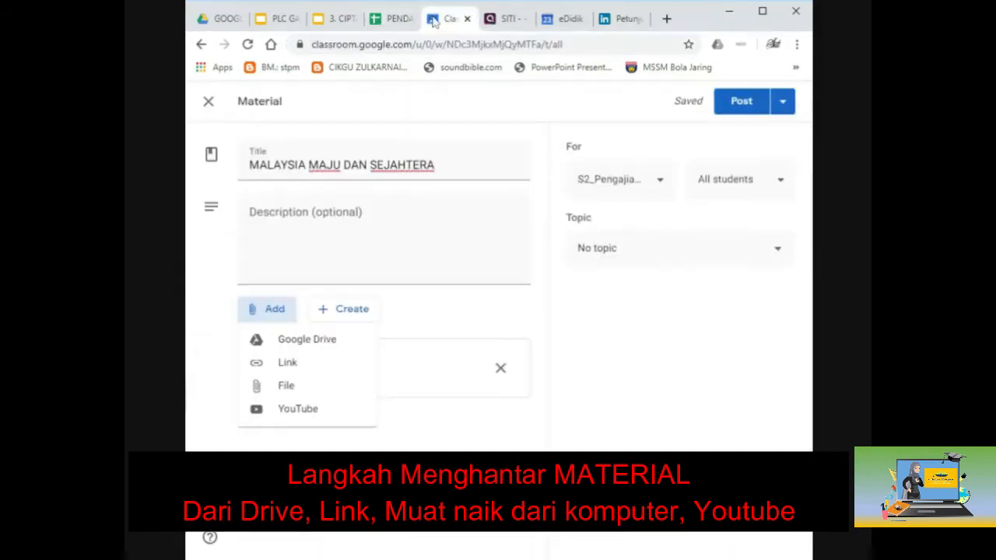
Step: Add the copied SlideShare URL as a link attachment beneath the PDF
left_click(296, 363)
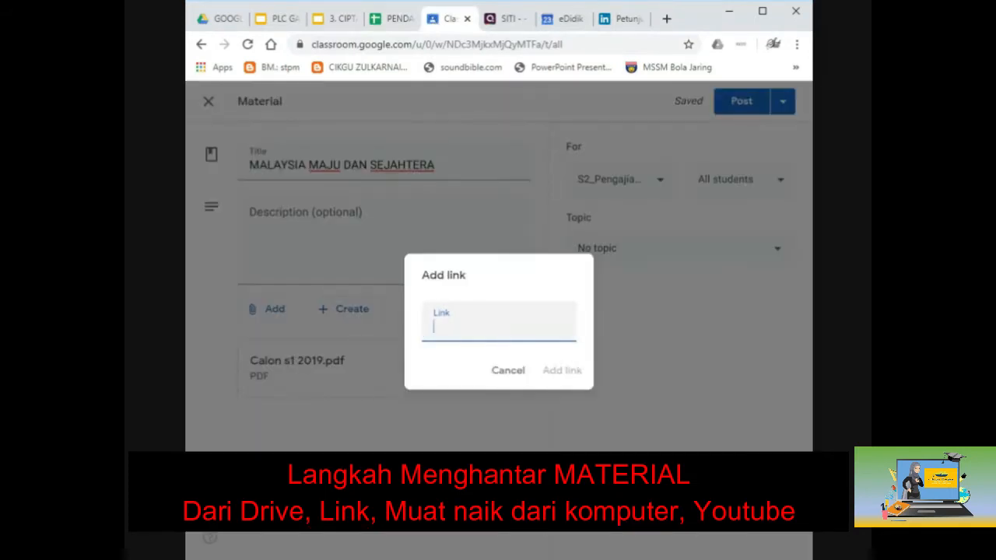
key("ctrl+v")
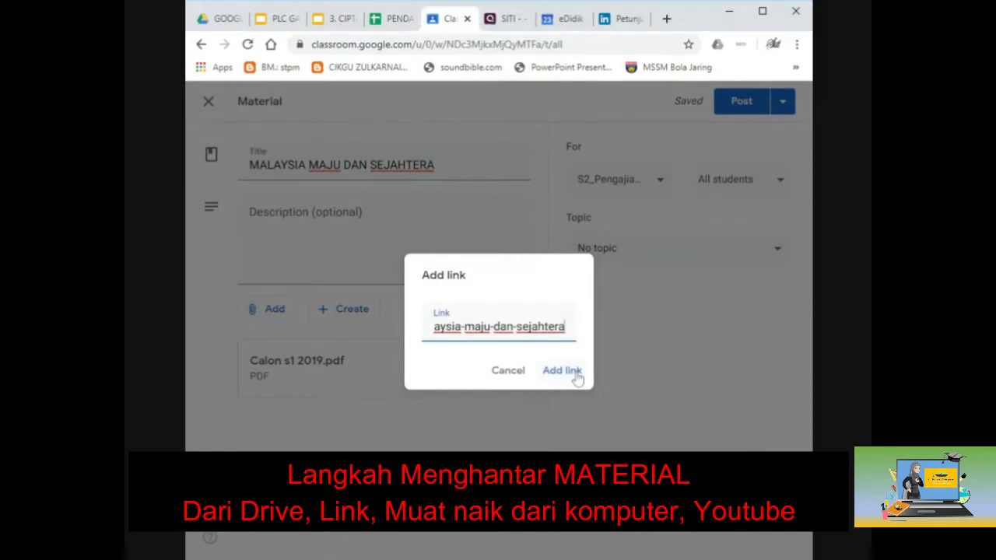
left_click(576, 372)
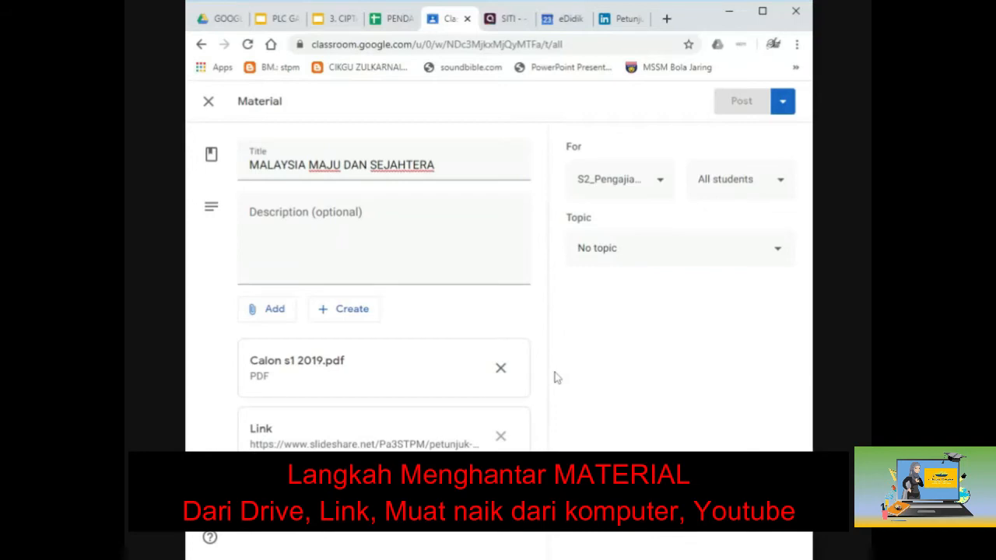
left_click(277, 313)
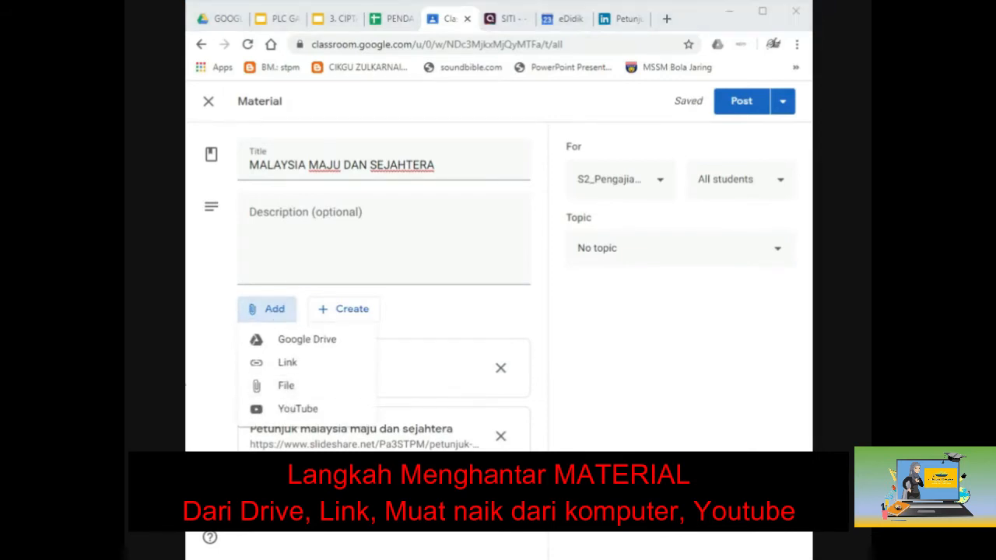
Step: Choose File upload and select a file from the computer to attach
left_click(298, 394)
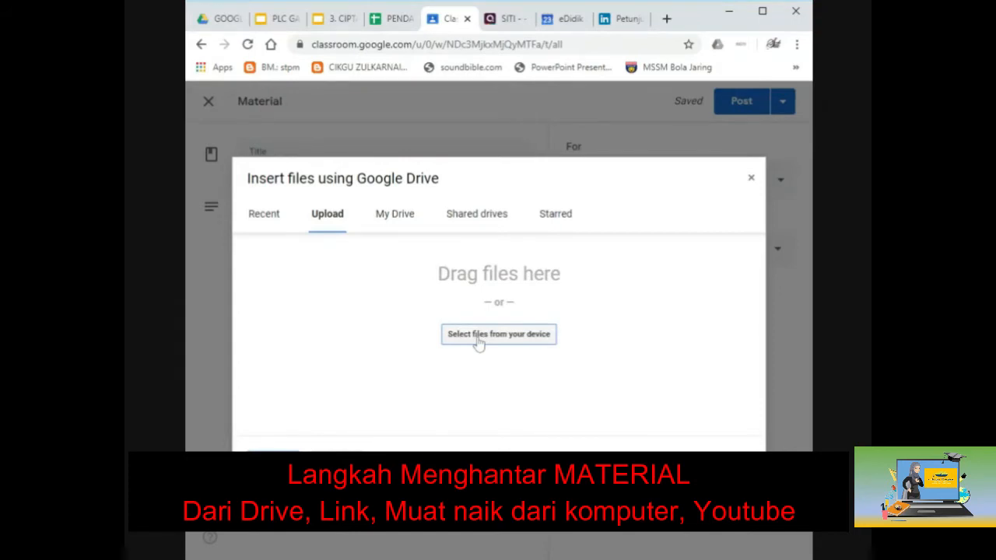
left_click(479, 342)
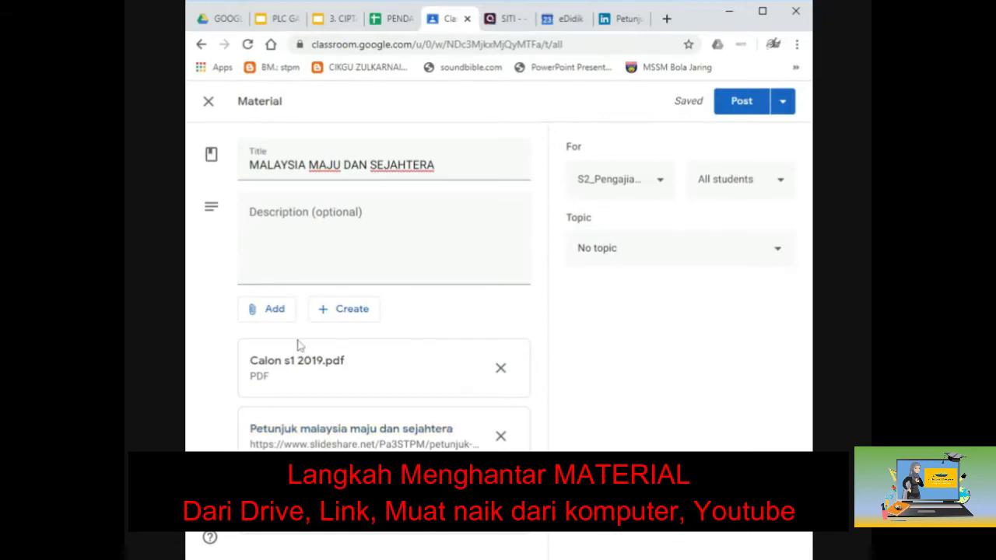
Step: Search YouTube for 'MALAYSIA MAJU SEJAHTERA' and attach the Faizal Tahir Malaysia lyric video
left_click(273, 324)
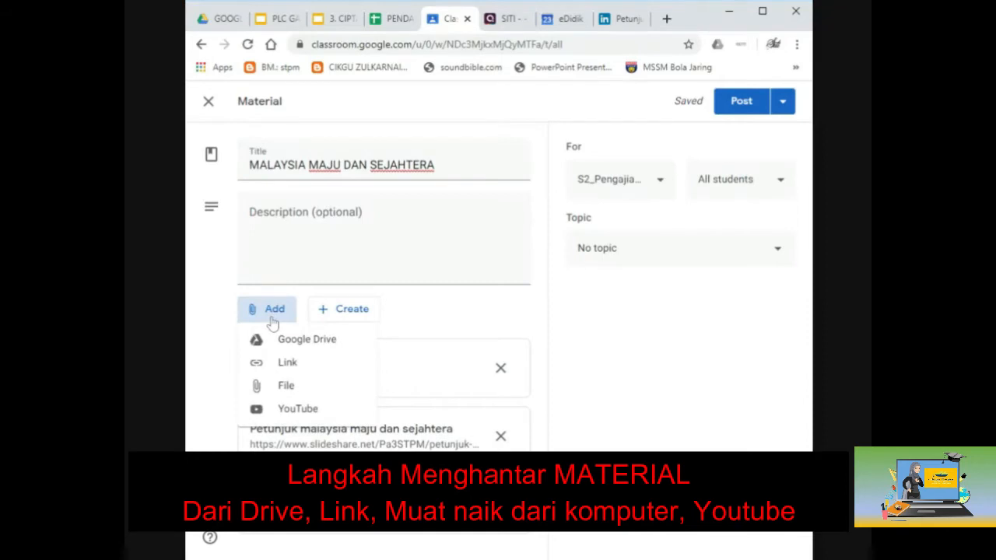
left_click(298, 409)
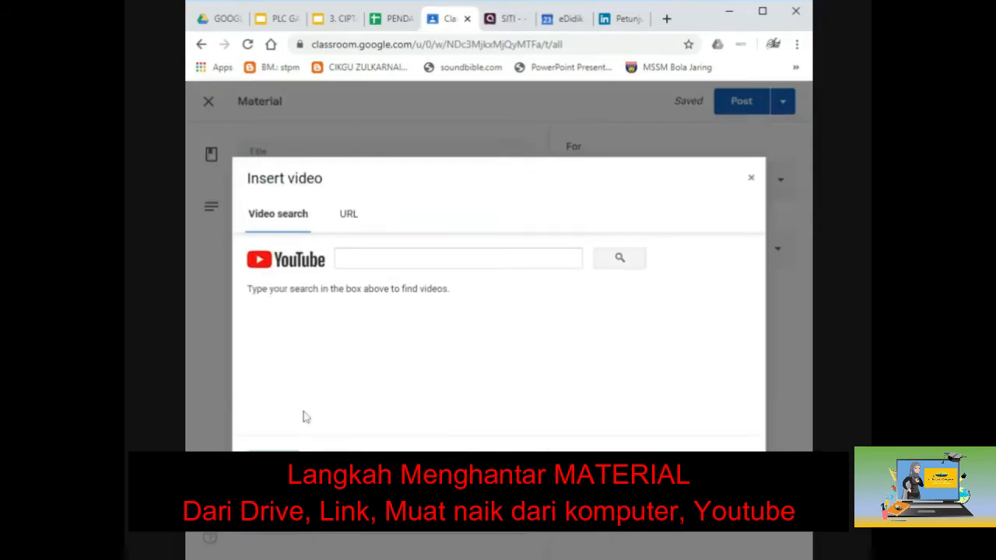
left_click(369, 259)
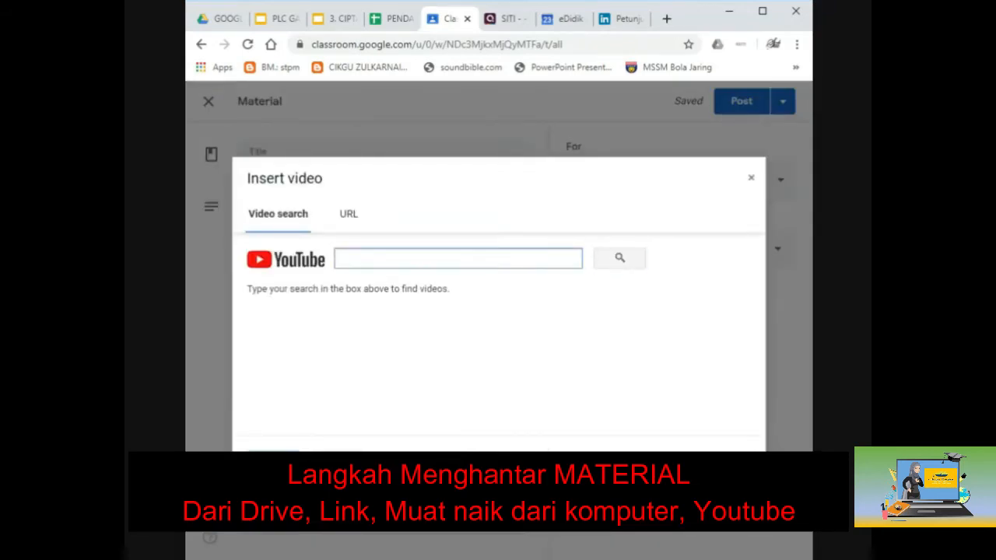
type("MALAYS")
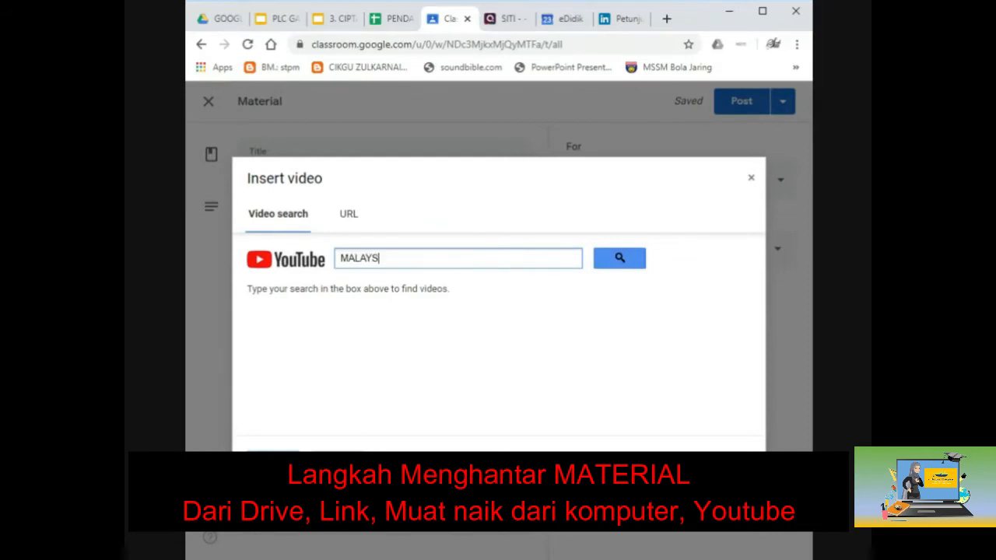
type("IA MAJU SEJAHTERA")
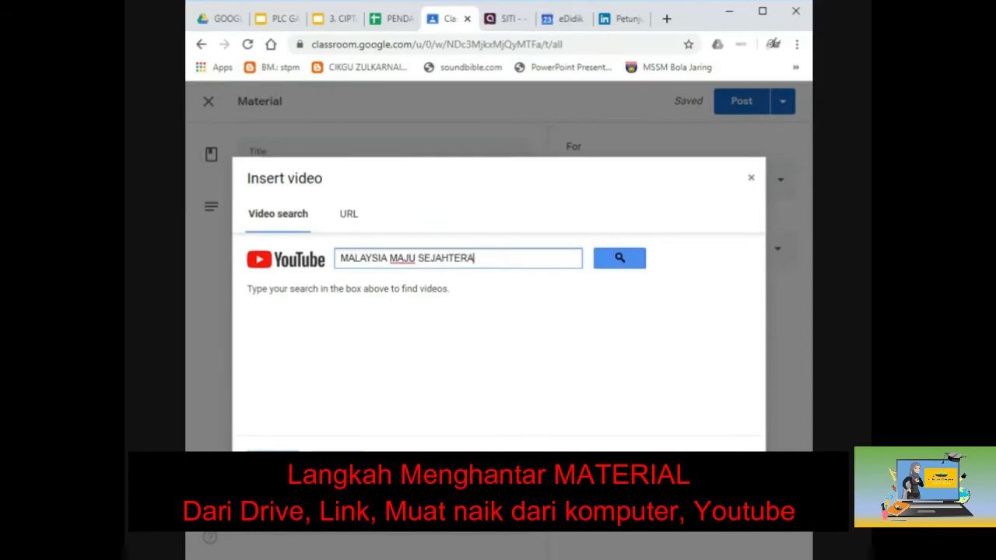
left_click(621, 260)
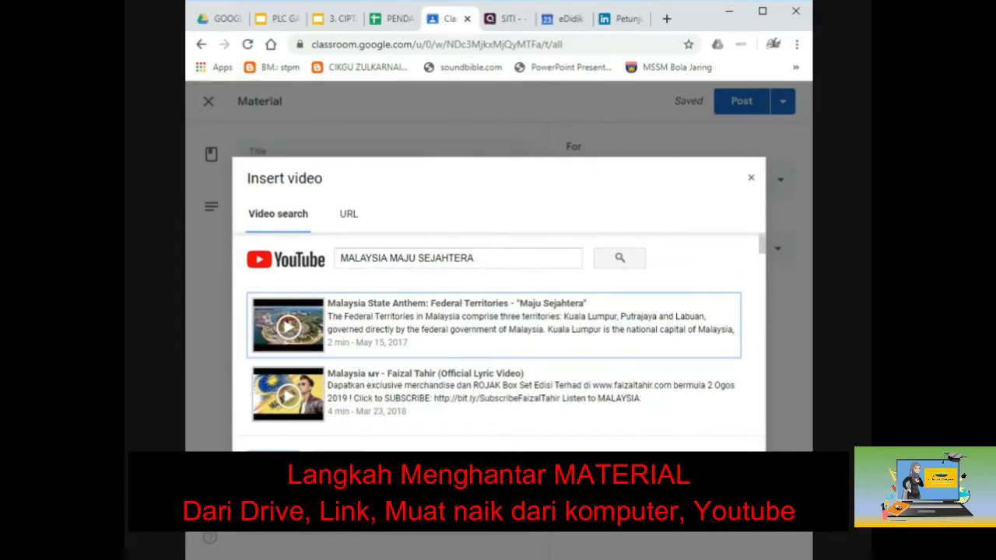
left_click(470, 389)
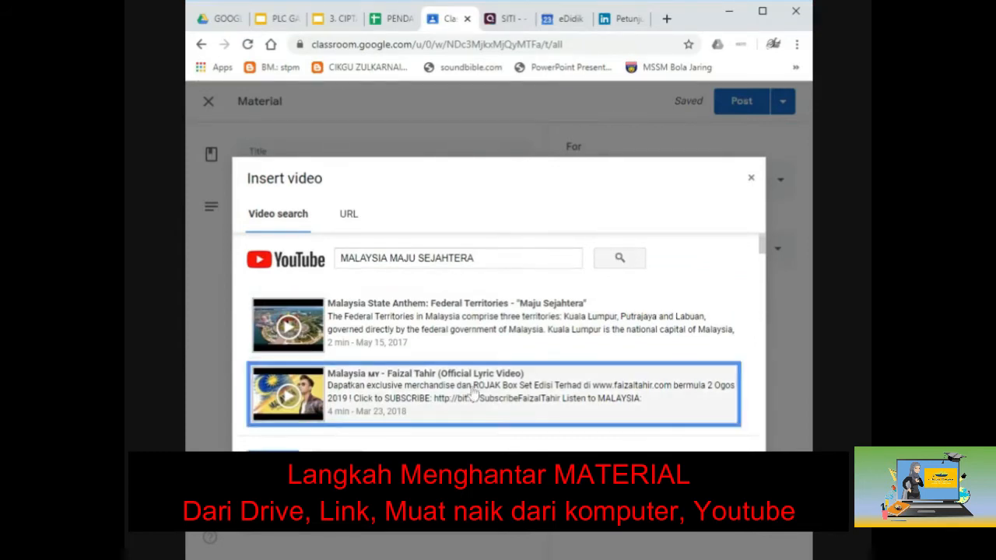
left_click(273, 461)
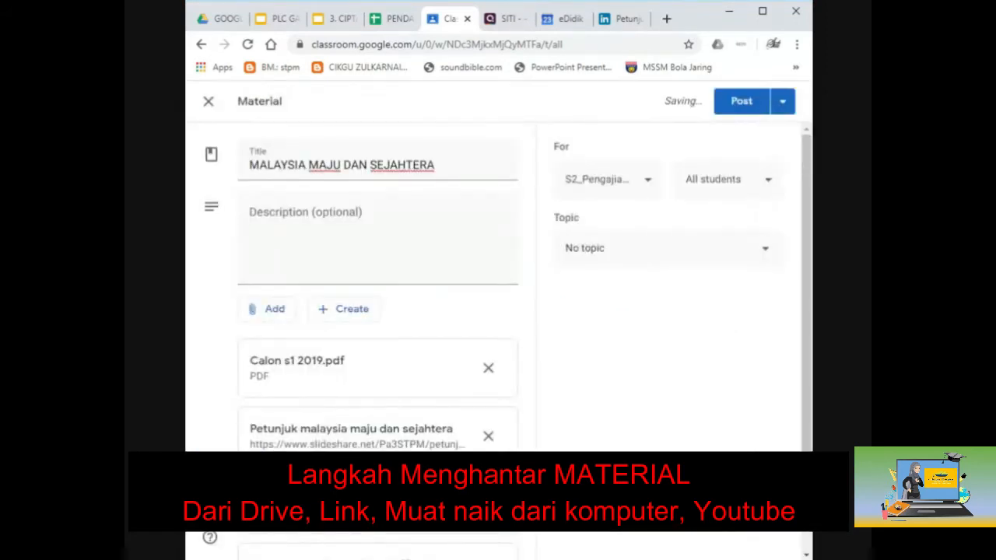
Step: Set the description to 'Sila hayati dan memahami nota yang diberikan.'
left_click(364, 237)
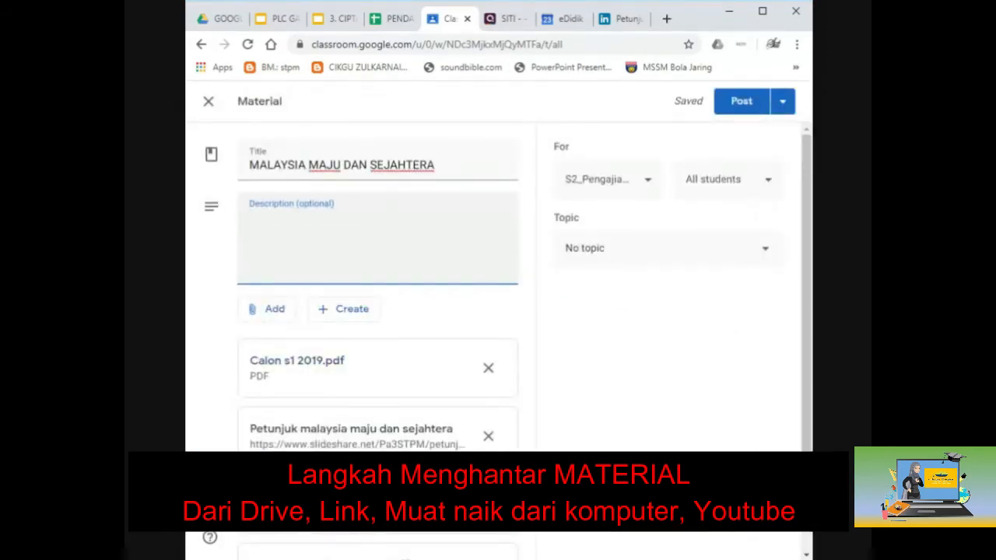
type("sila")
key("BackSpace")
key("BackSpace")
key("BackSpace")
key("BackSpace")
type("Sila hayati")
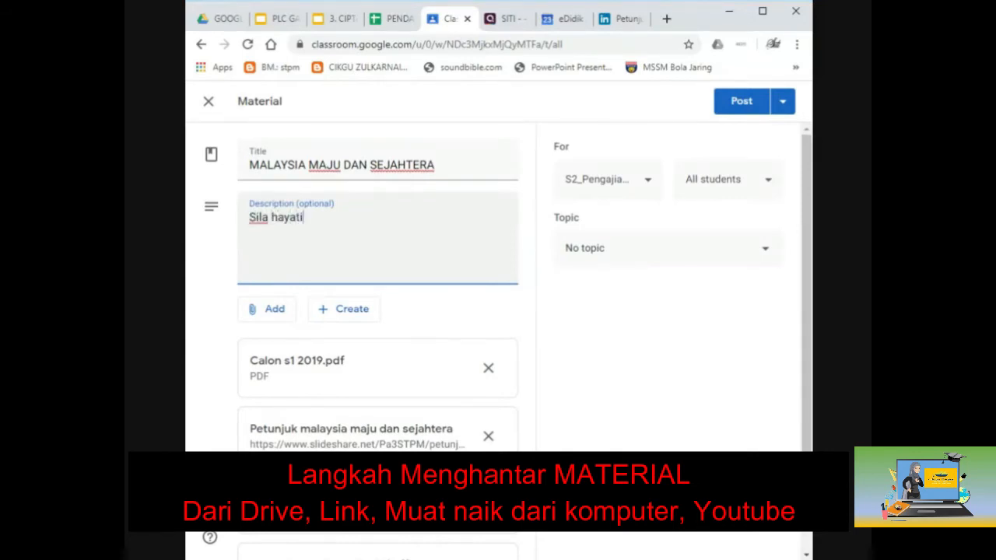
type(" dan ")
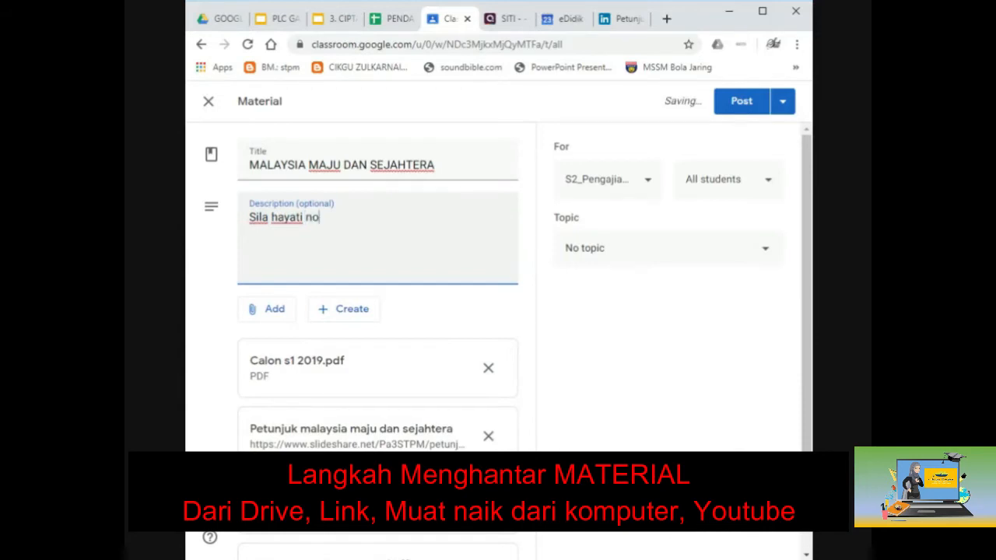
type("memahami")
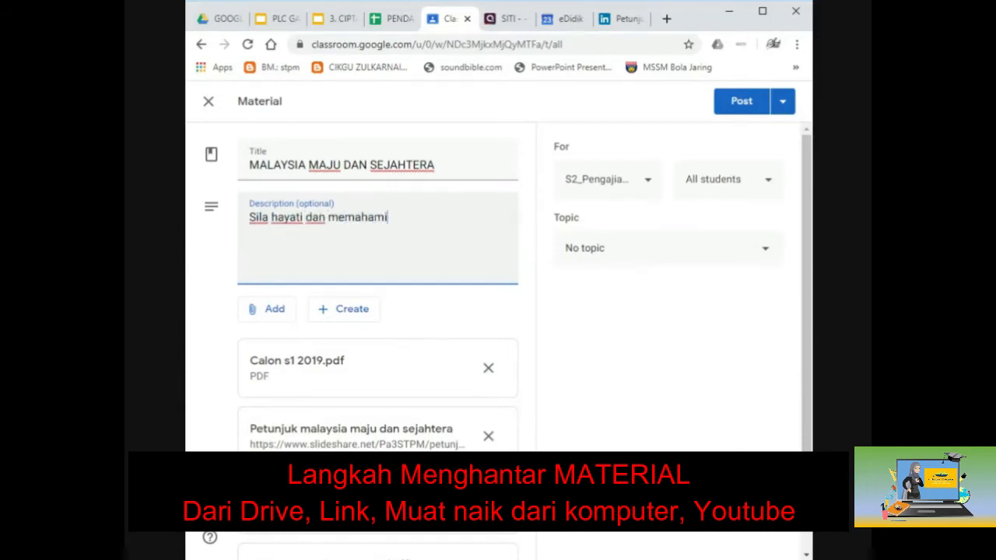
type(" nota yang d")
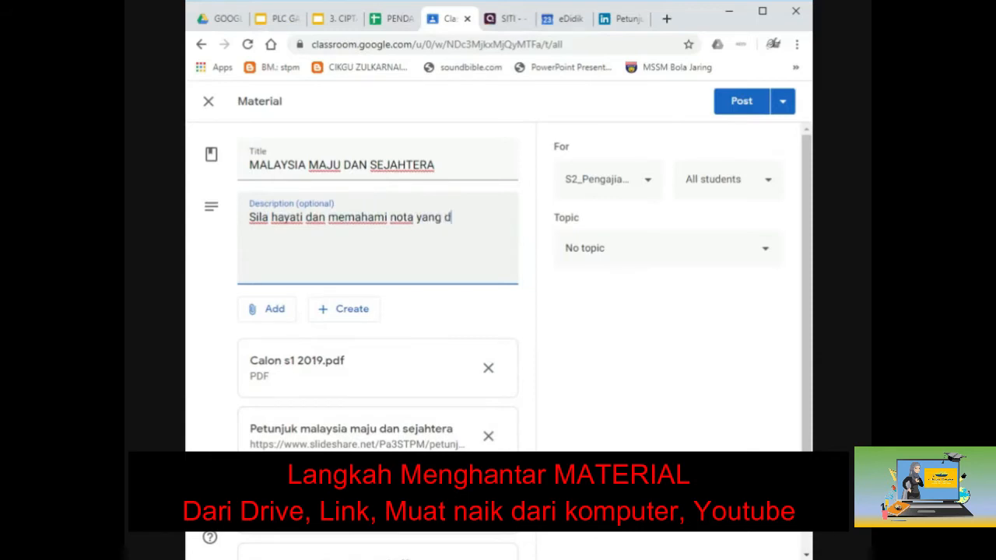
type("iberikan.")
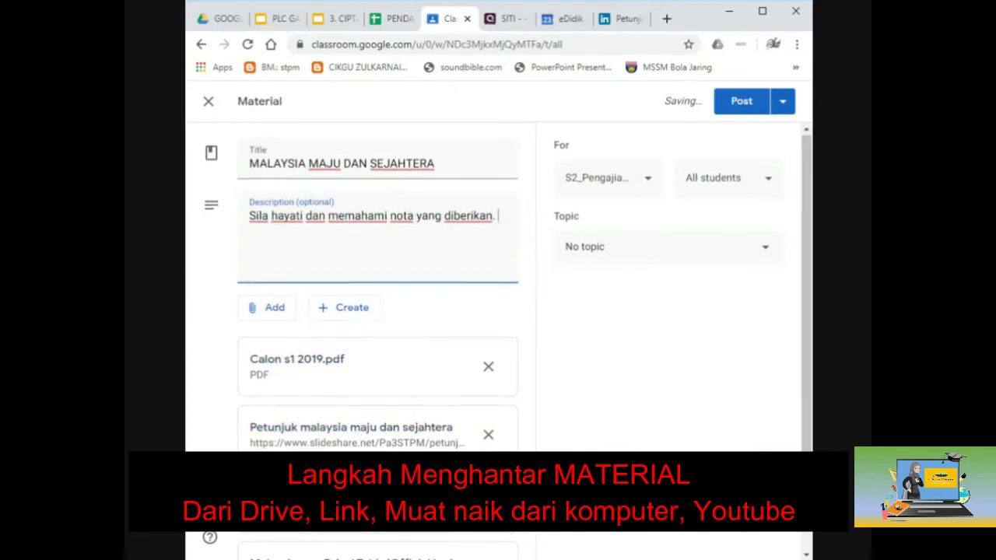
Step: Create a new Google Slides presentation attached to the material
scroll(318, 427, "down", 1)
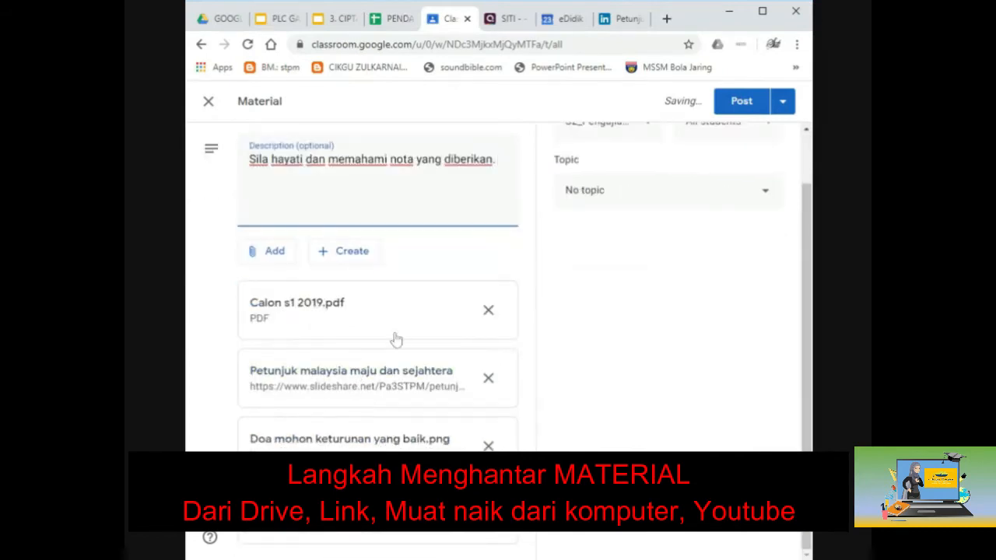
left_click(335, 265)
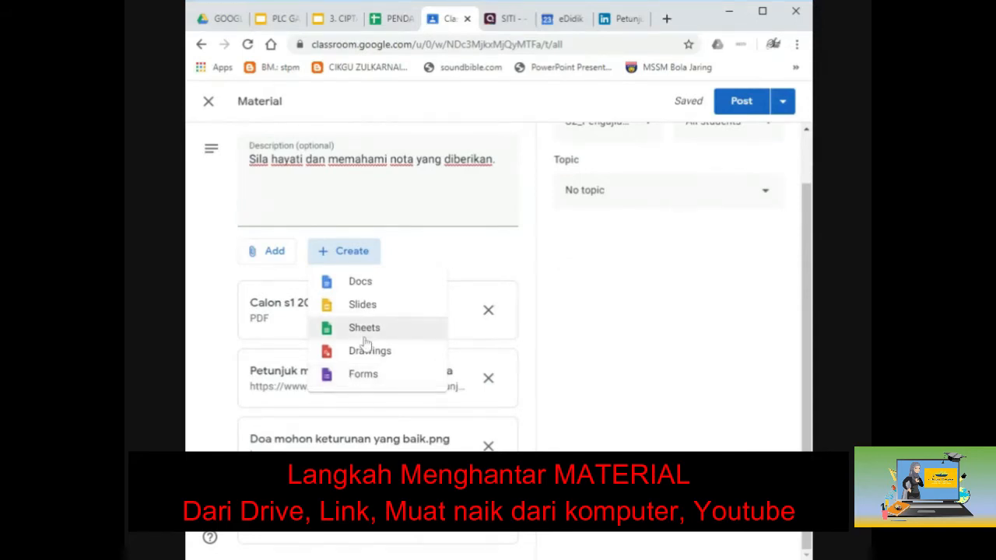
left_click(368, 311)
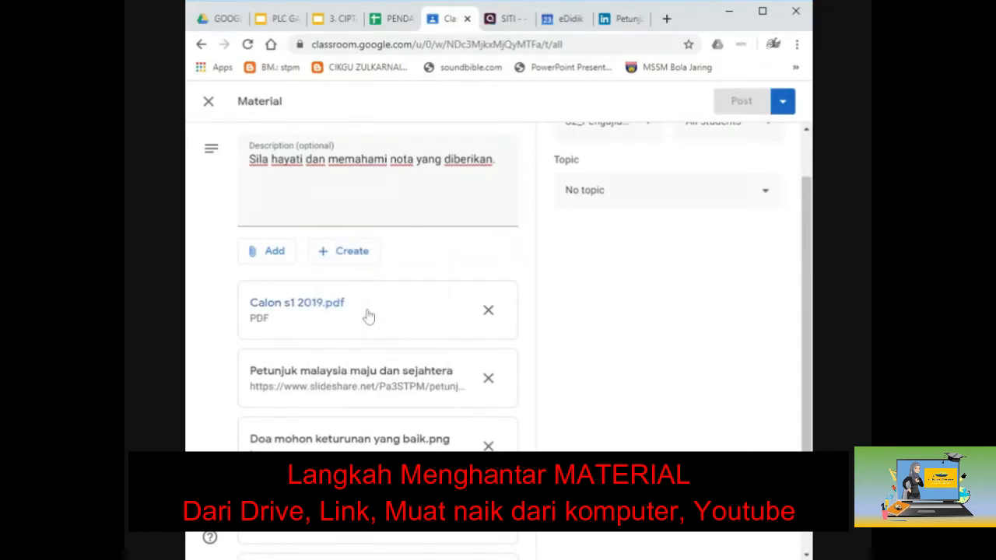
Step: Rename the new presentation to PETUNJUK
left_click(369, 316)
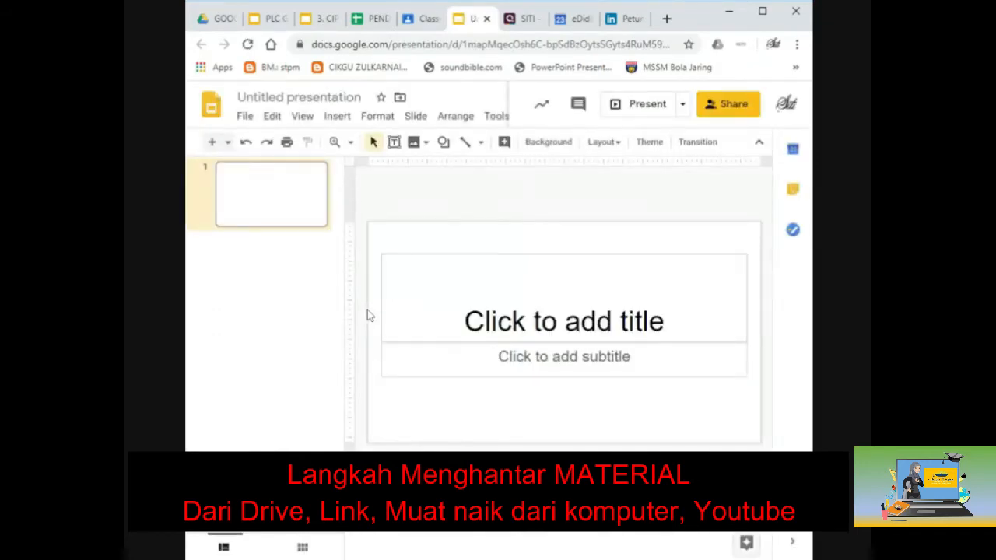
left_click(301, 99)
type("malysia ma")
key("BackSpace")
key("BackSpace")
key("BackSpace")
key("BackSpace")
key("BackSpace")
key("BackSpace")
key("BackSpace")
key("BackSpace")
key("BackSpace")
key("BackSpace")
type("PETUNJUK")
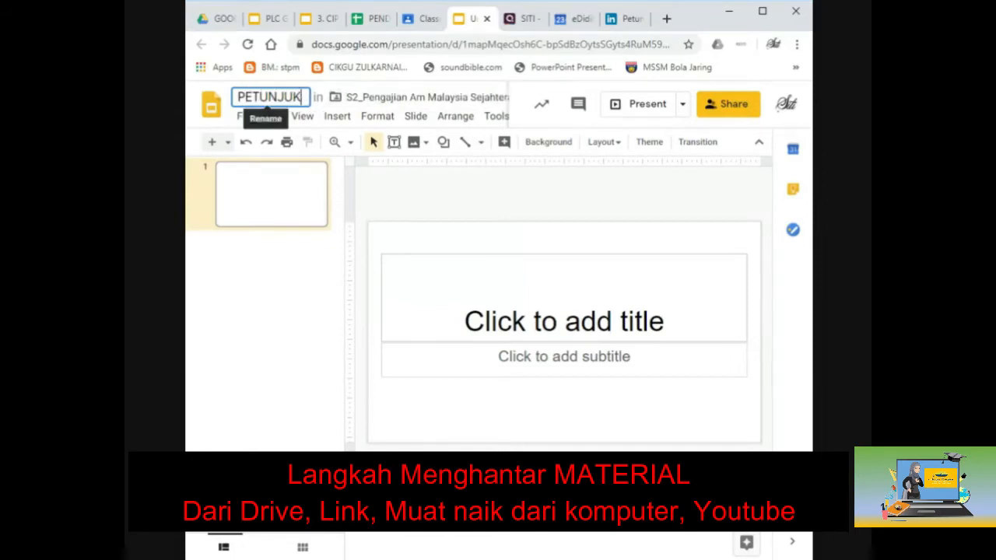
Step: Type 'VAFAD' as the slide title and 'BADFBAD' as the subtitle
left_click(564, 321)
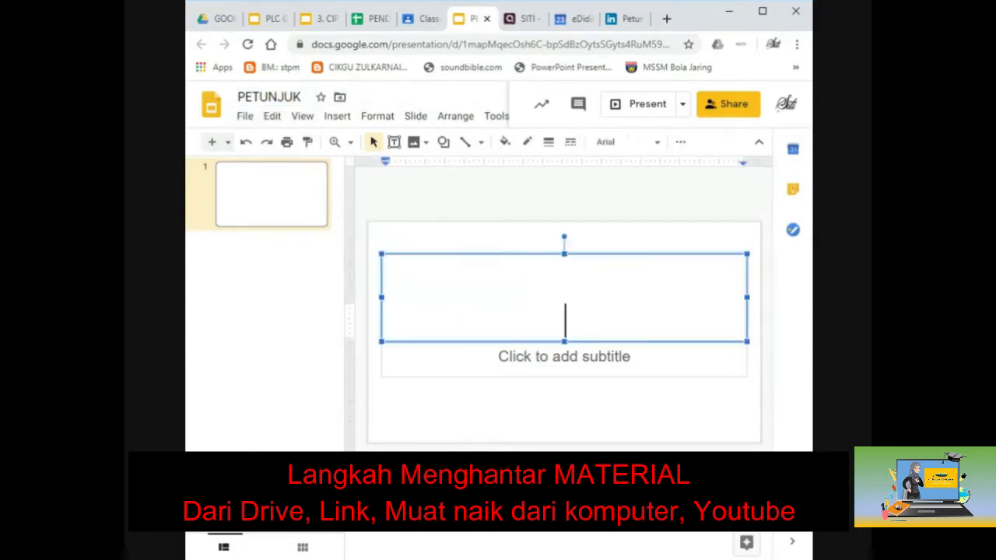
type("VAFAD")
left_click(564, 357)
type("BADFBAD")
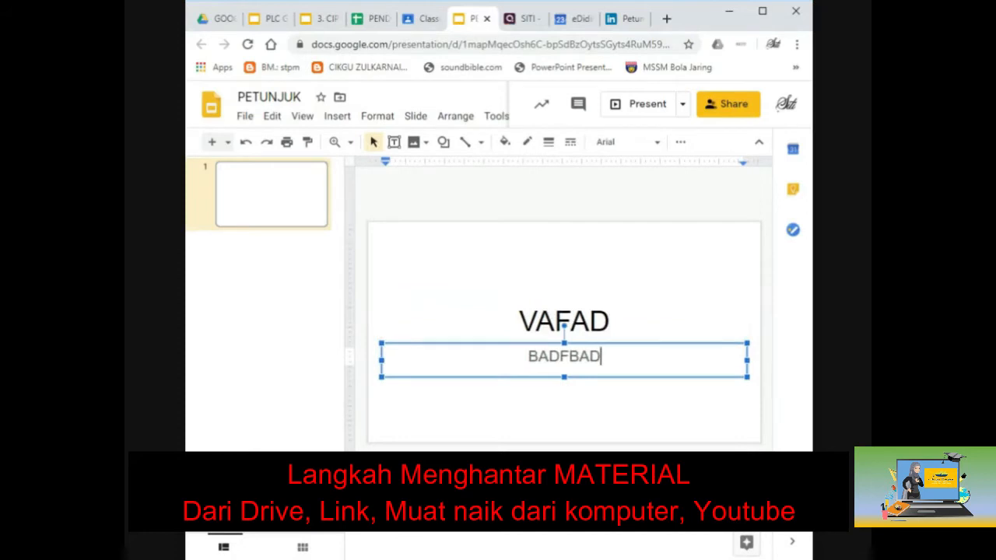
left_click(560, 263)
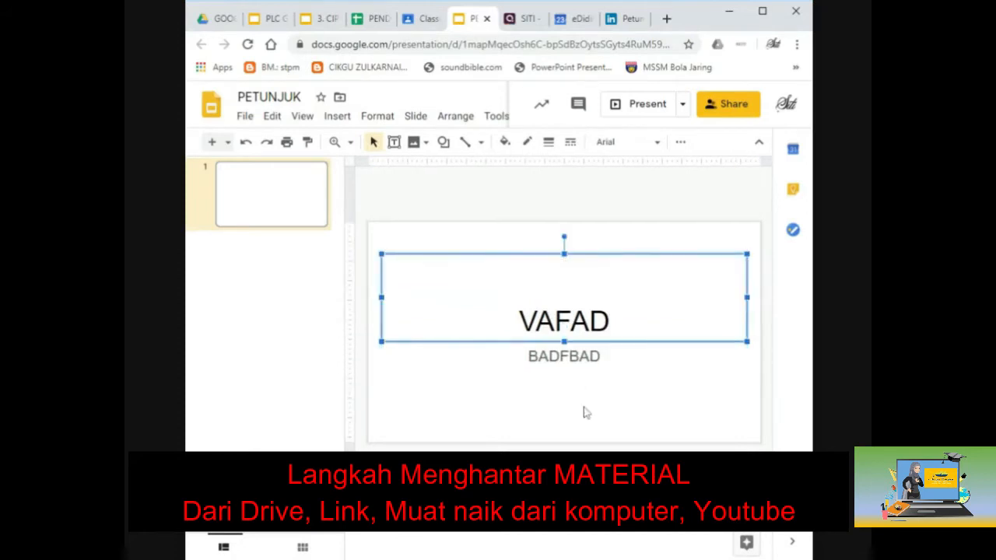
left_click(708, 210)
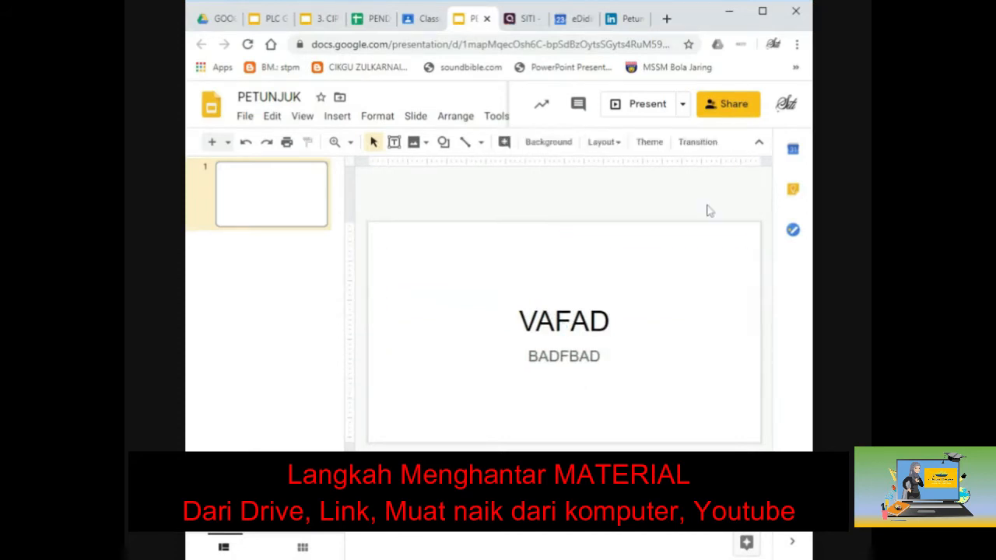
Step: Close the PETUNJUK presentation and review the material's attachments in Classroom
left_click(486, 19)
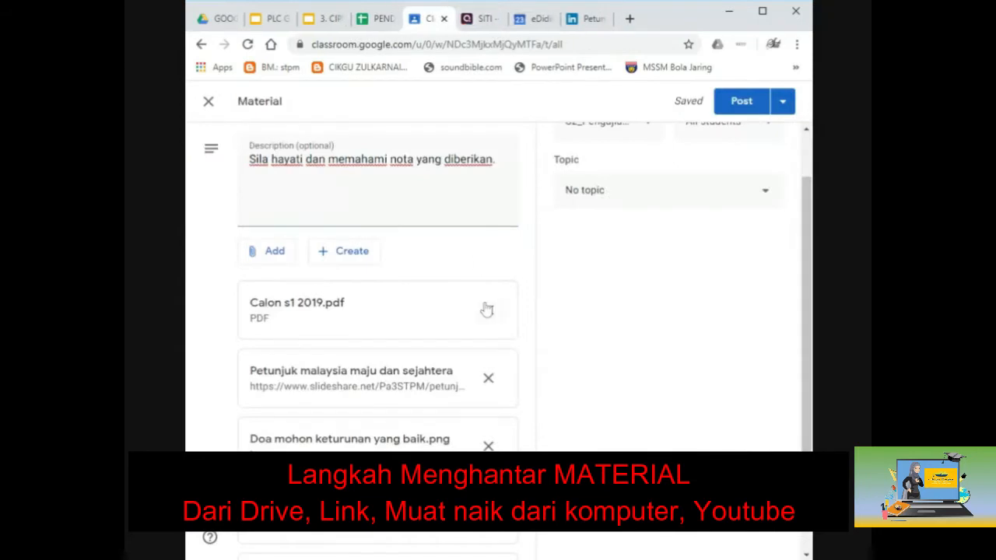
scroll(484, 309, "down", 1)
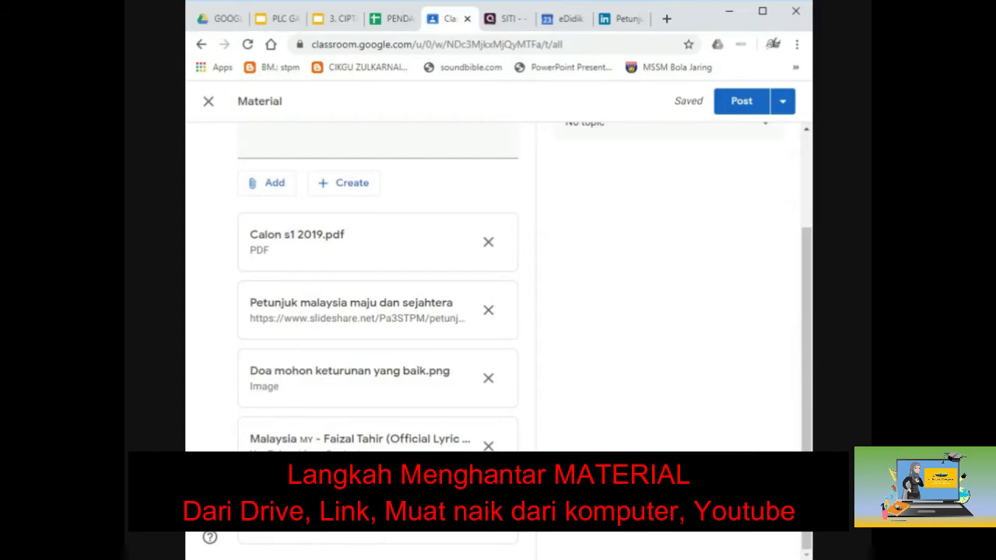
scroll(438, 437, "up", 3)
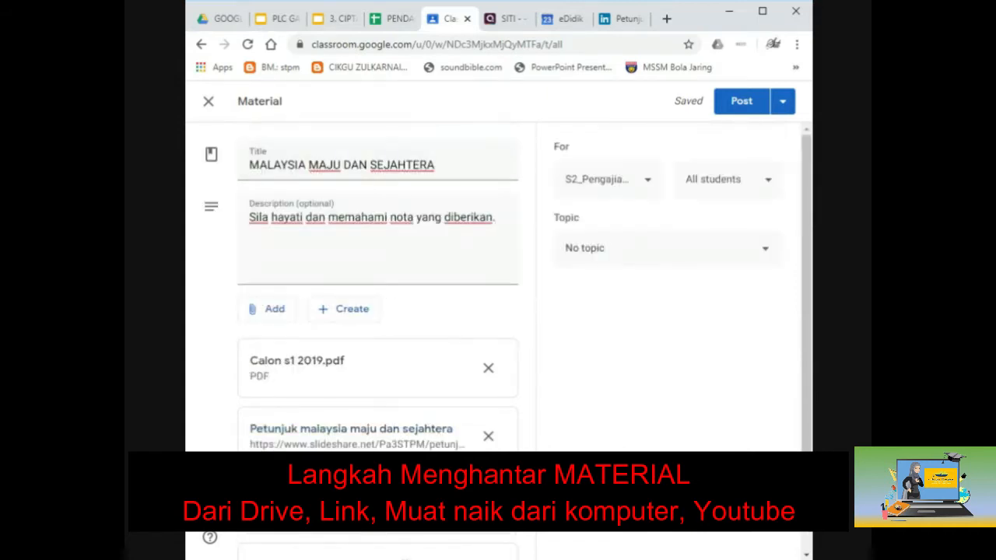
Step: Create and assign the topic PETUNJUK, then open the Post options
left_click(616, 262)
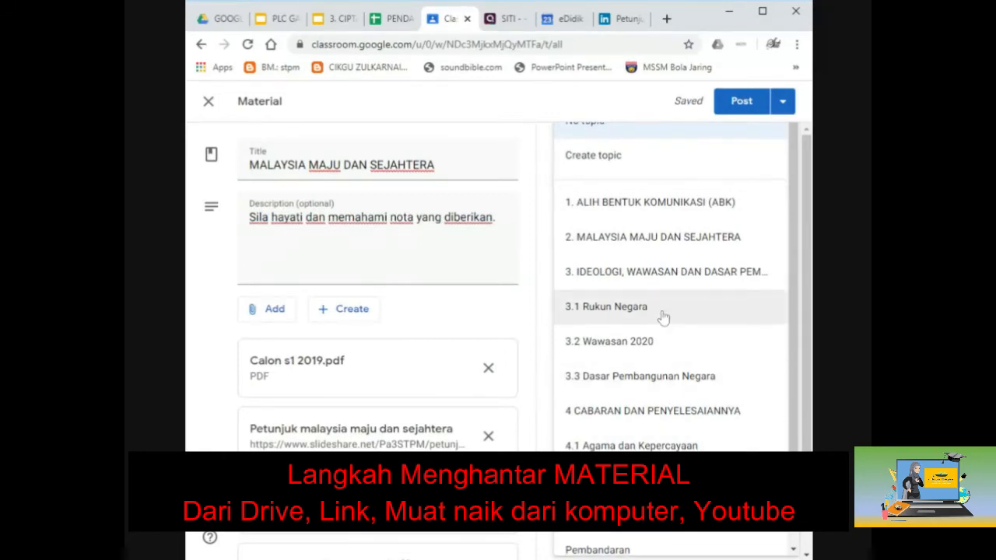
scroll(662, 317, "down", 1)
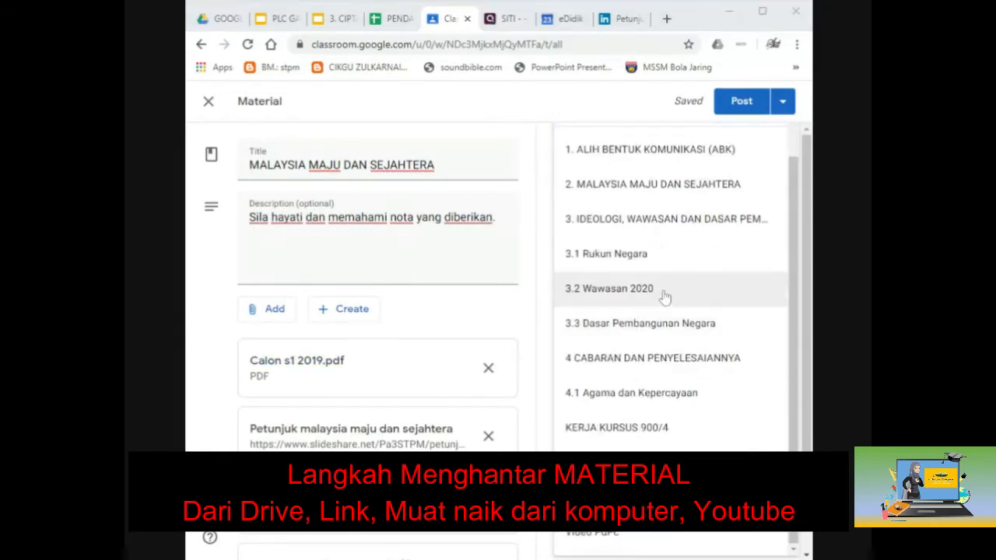
scroll(666, 297, "up", 1)
left_click(639, 166)
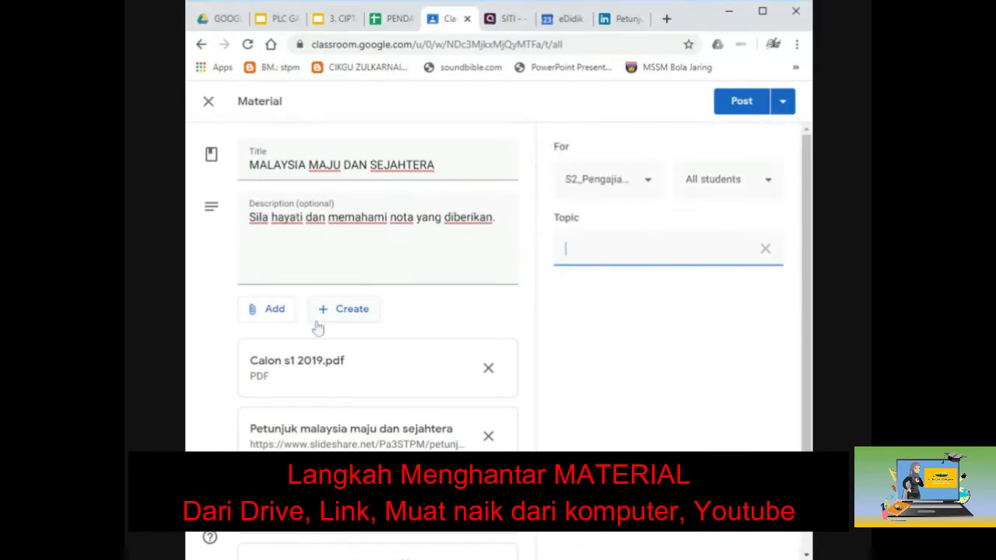
type("PETUNJUK")
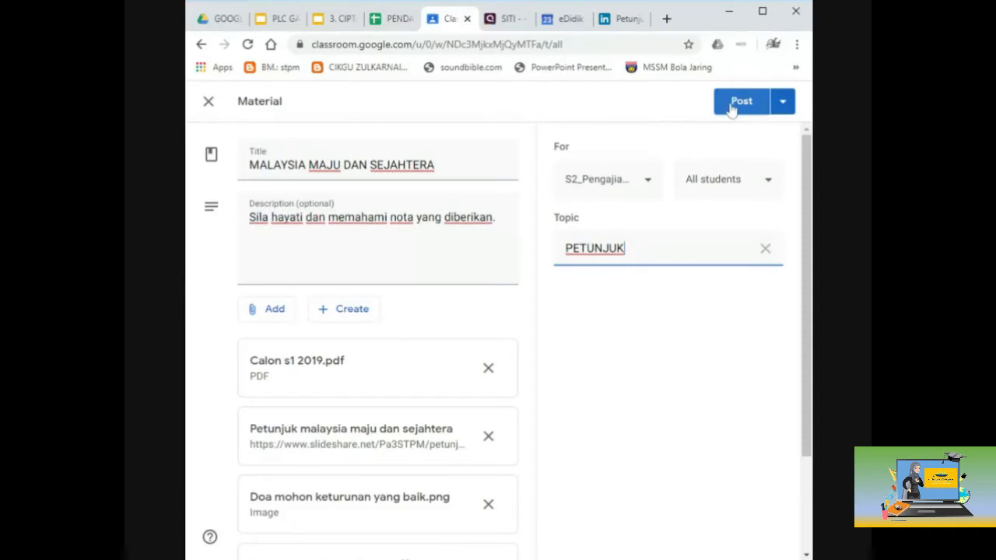
left_click(782, 109)
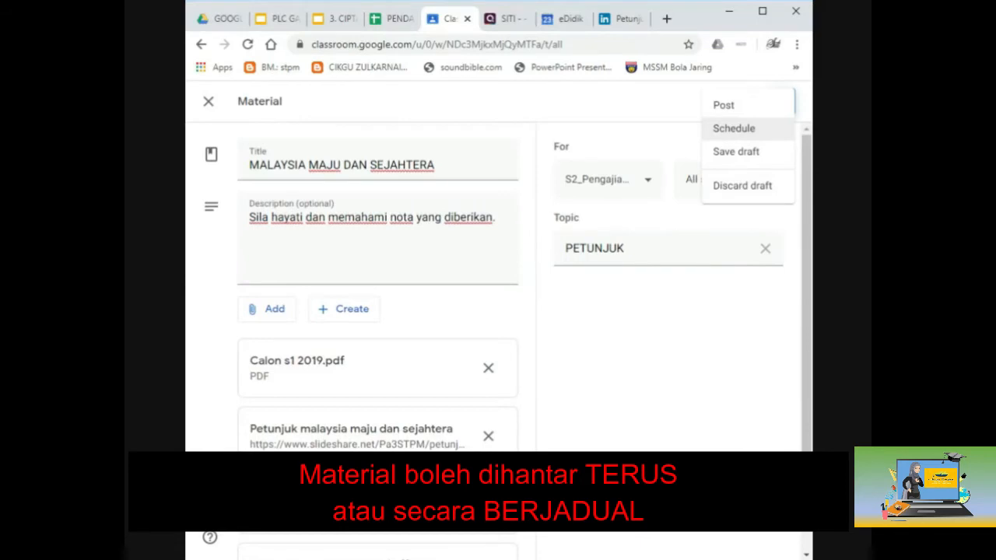
Step: Start scheduling the material for Mar 27, 2020 at hour 1, then cancel the schedule
left_click(750, 138)
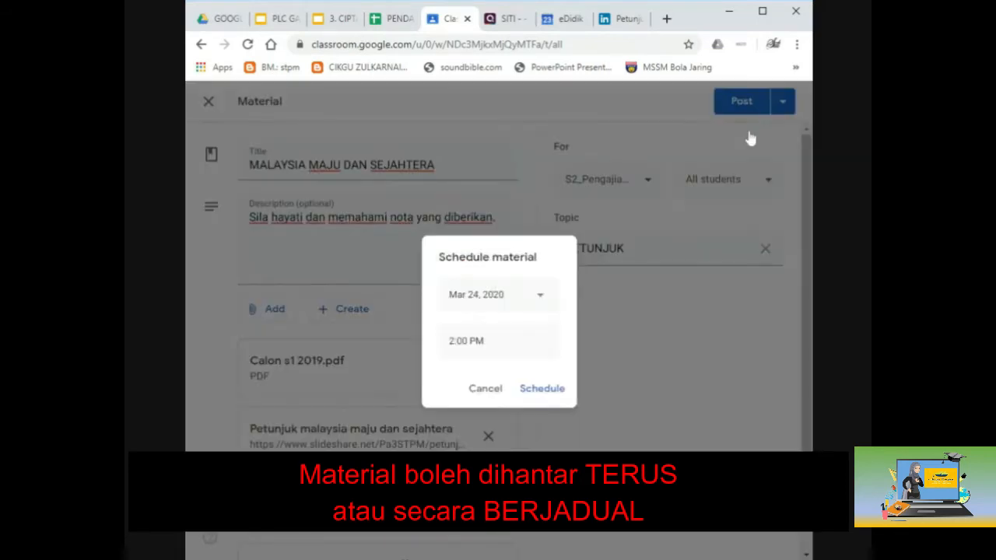
left_click(538, 300)
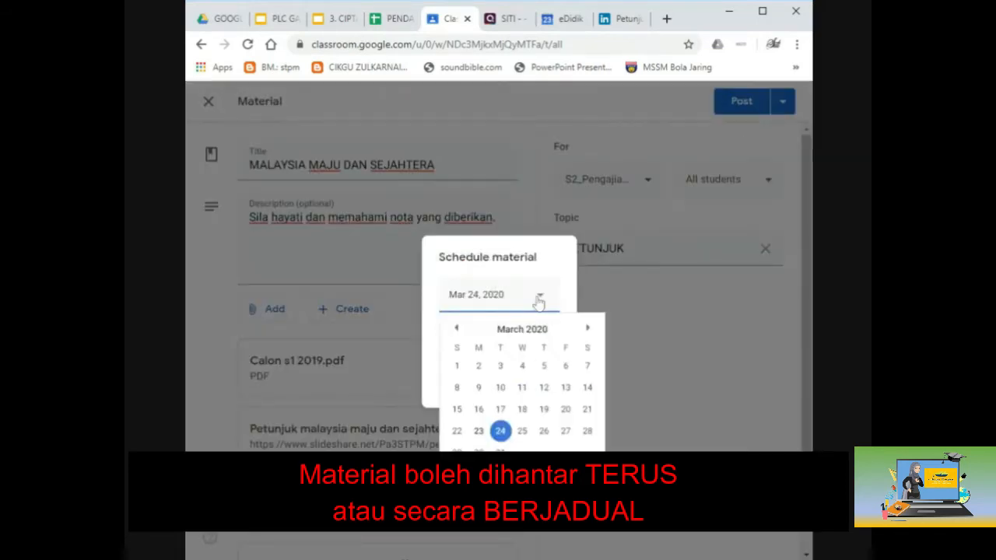
left_click(564, 432)
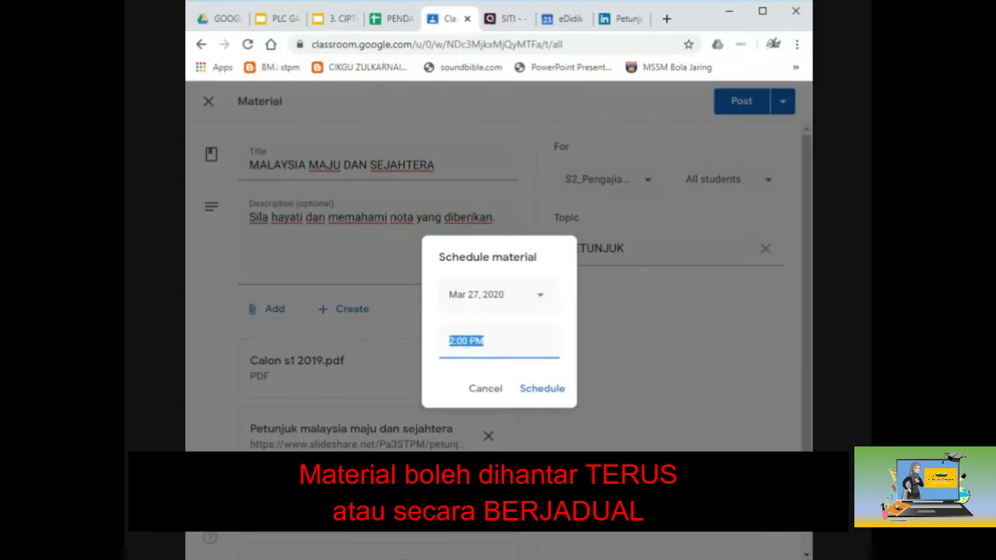
left_click(486, 340)
left_click_drag(455, 341, 449, 341)
type("1")
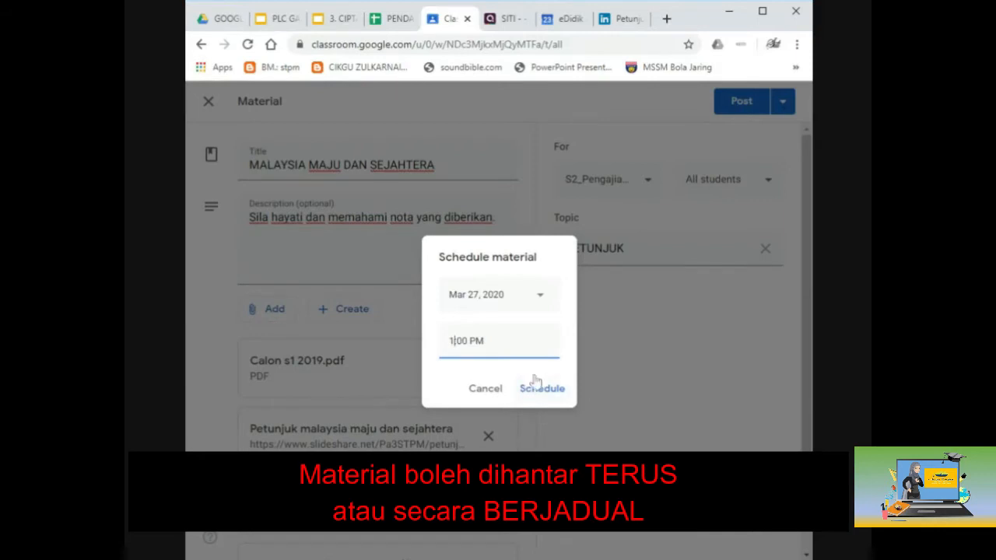
left_click(475, 395)
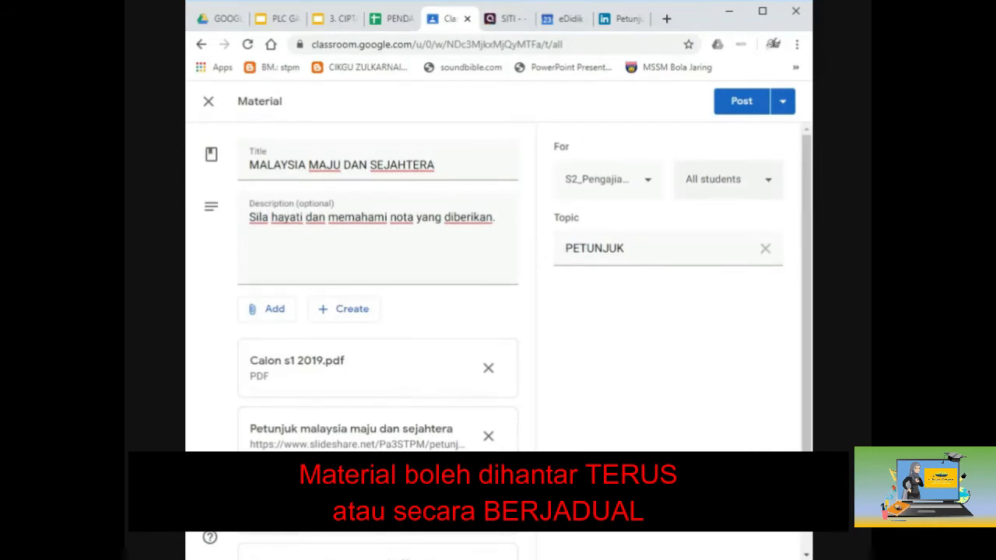
Step: Toggle the recipient list between all students and one student, ending with nobody selected
left_click(768, 183)
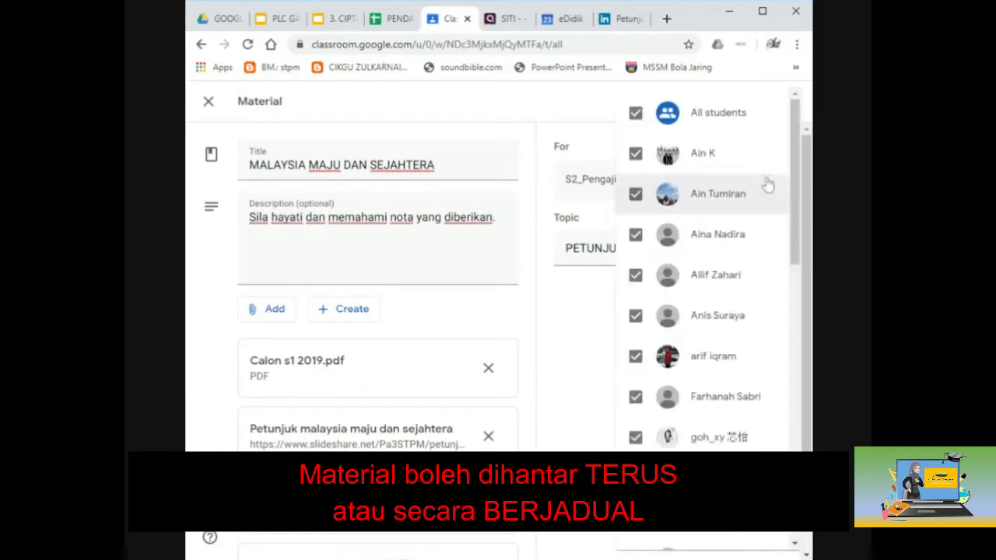
left_click(636, 114)
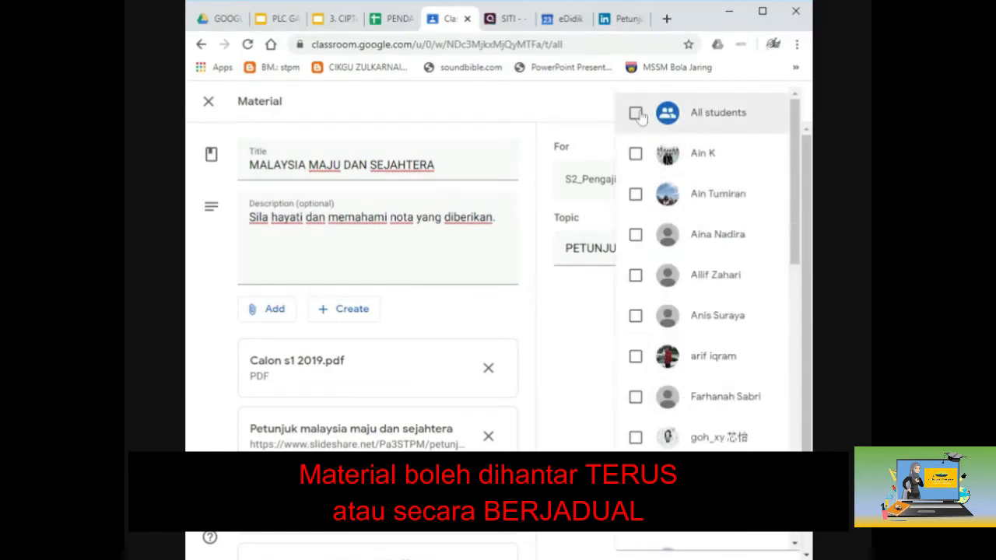
left_click(636, 155)
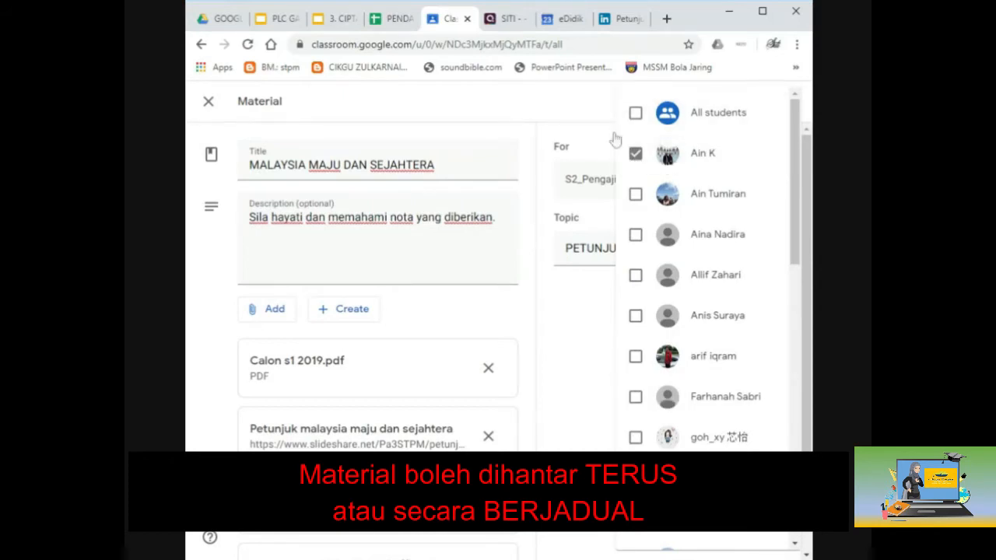
left_click(638, 113)
left_click(590, 316)
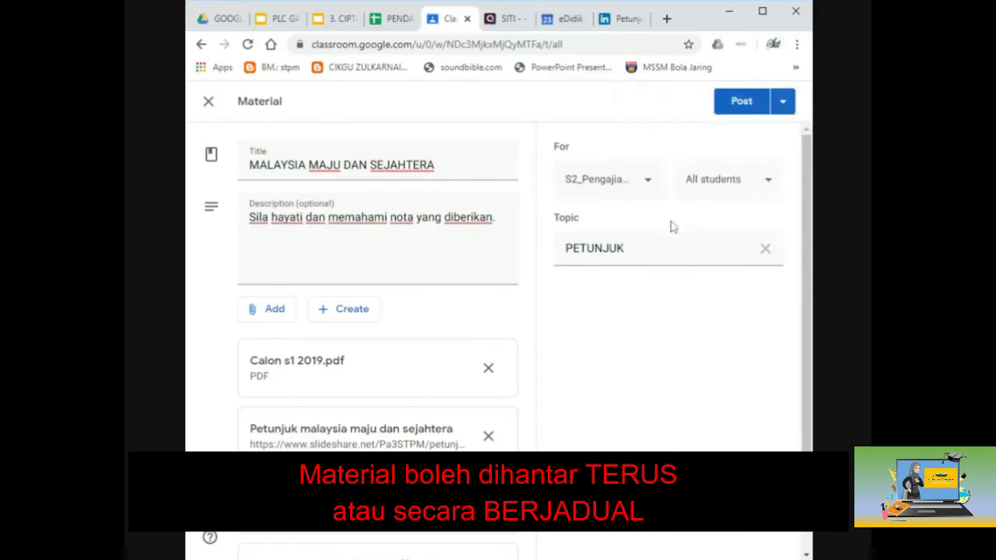
left_click(724, 179)
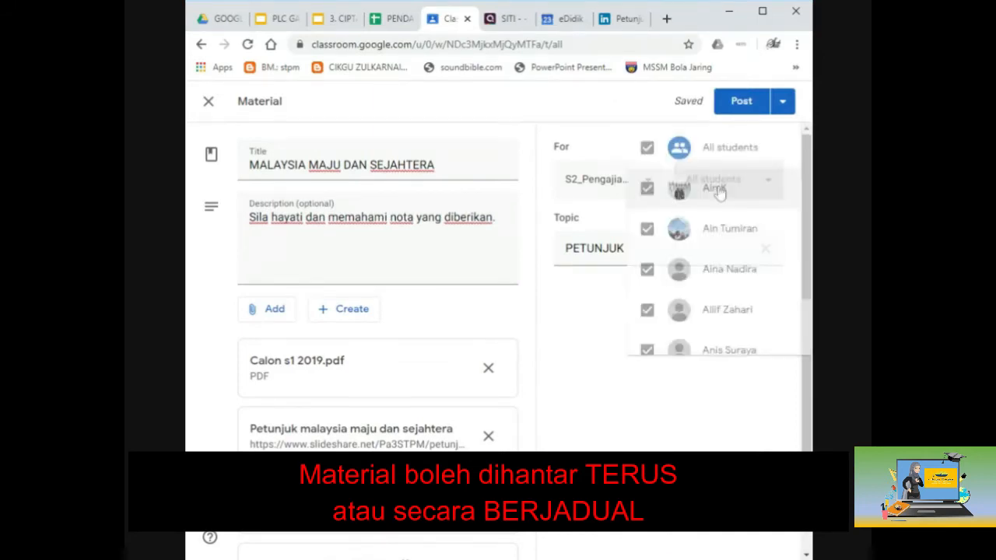
left_click(636, 114)
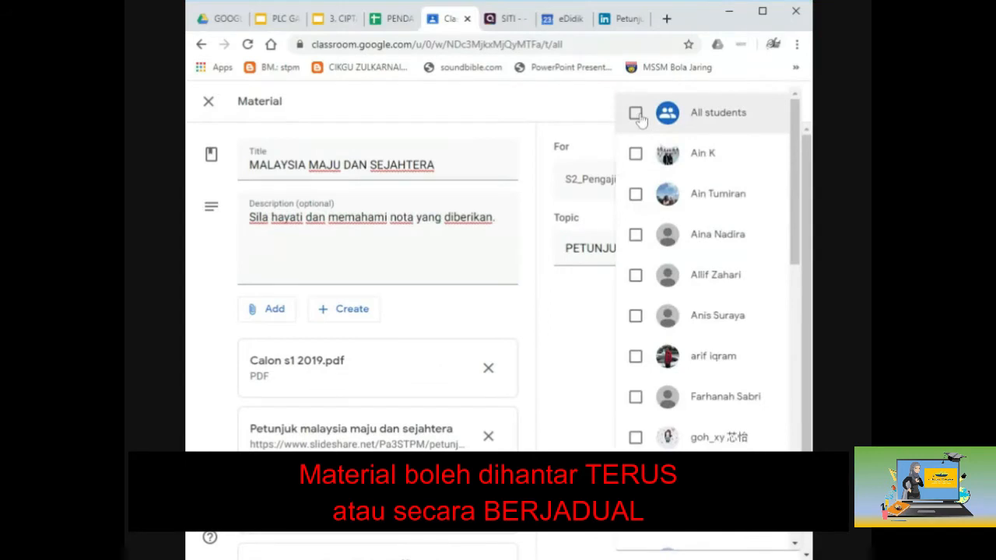
left_click(583, 334)
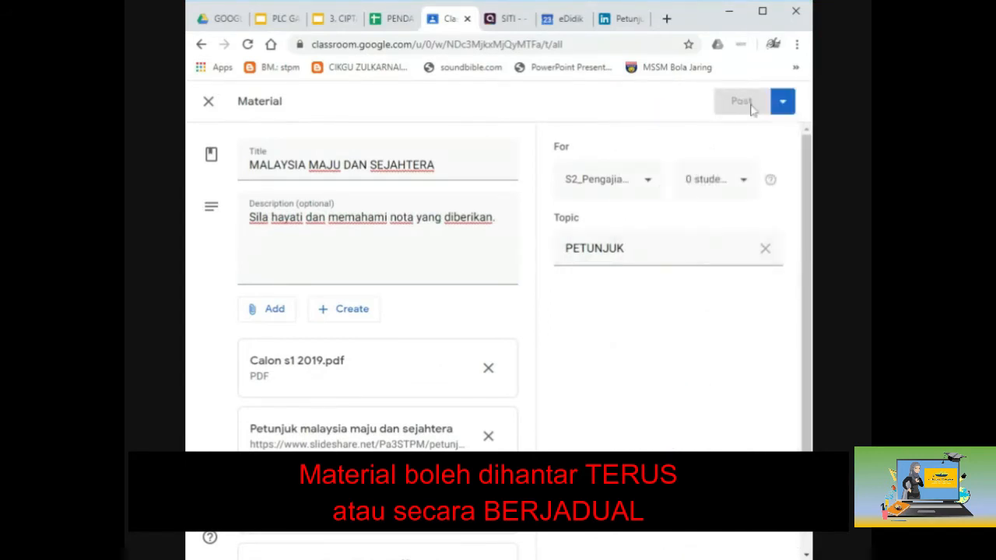
Step: Find and tick the single student in the student list, then close it
left_click(734, 187)
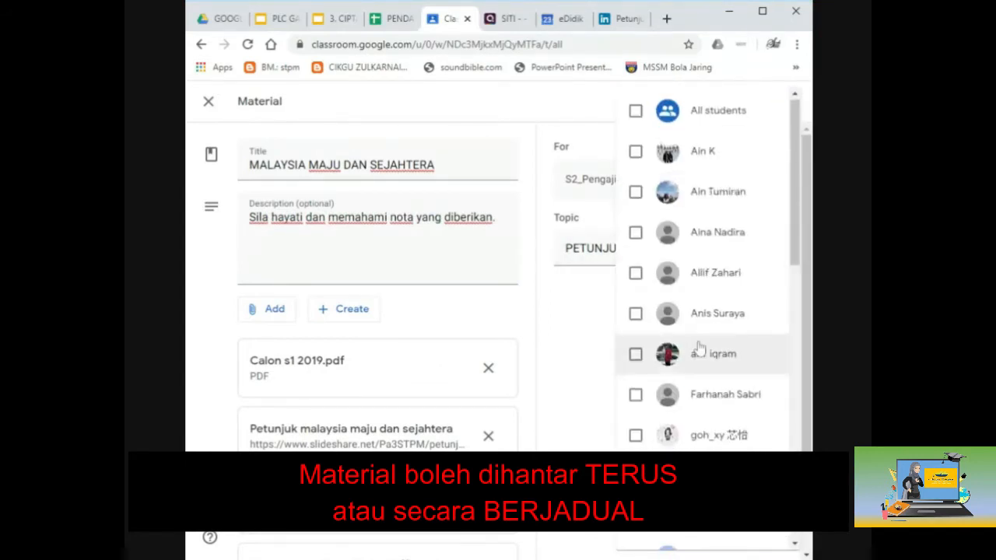
scroll(698, 350, "down", 5)
scroll(698, 349, "down", 4)
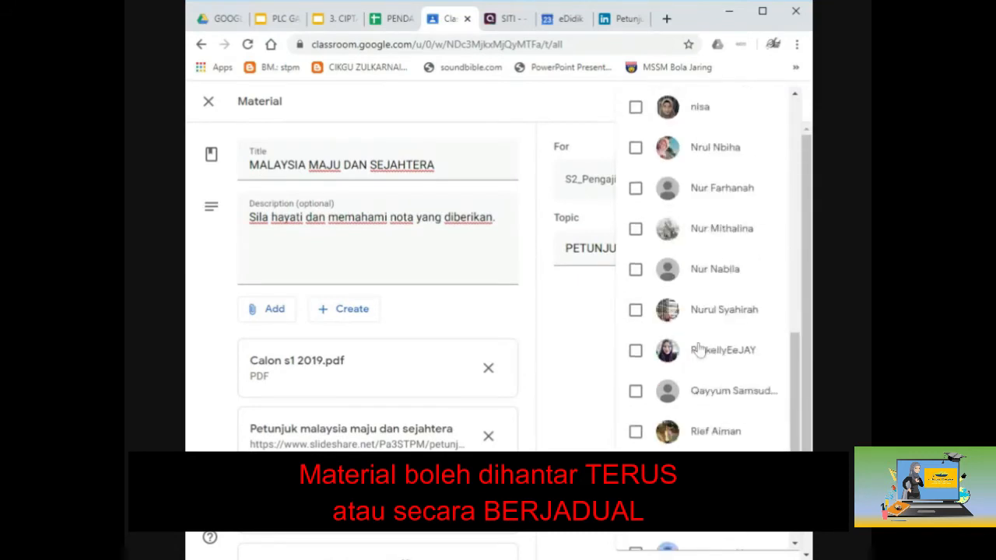
scroll(701, 366, "up", 3)
scroll(700, 371, "up", 6)
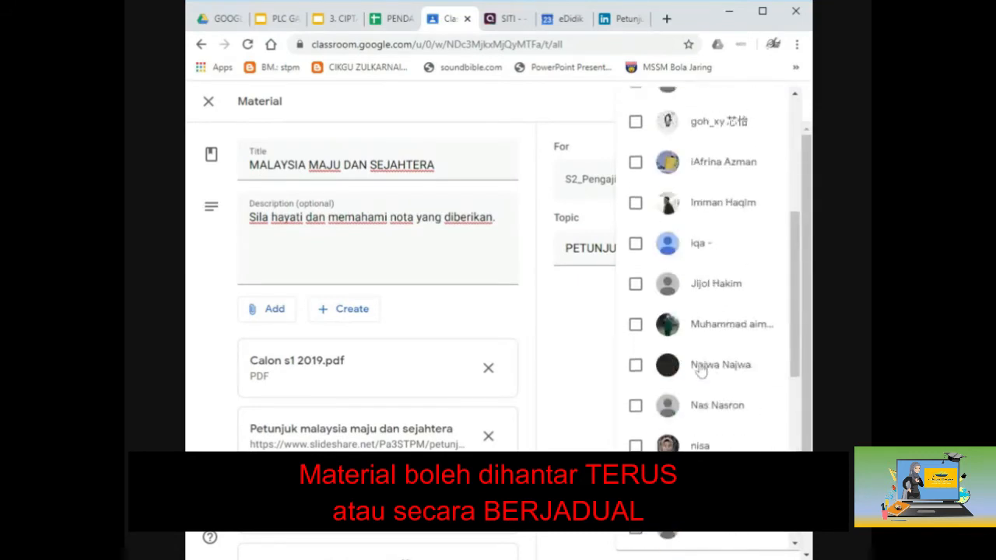
scroll(700, 372, "up", 1)
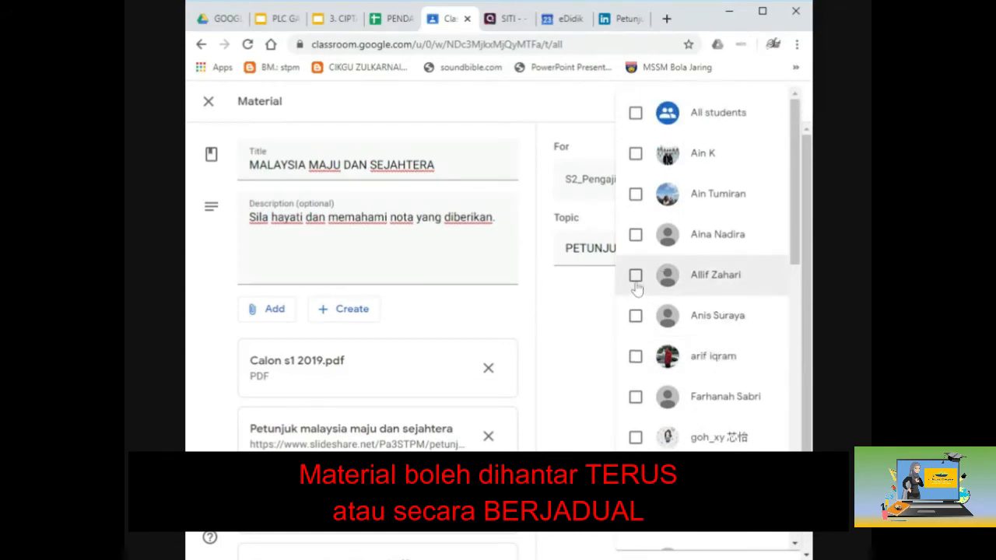
scroll(635, 296, "down", 3)
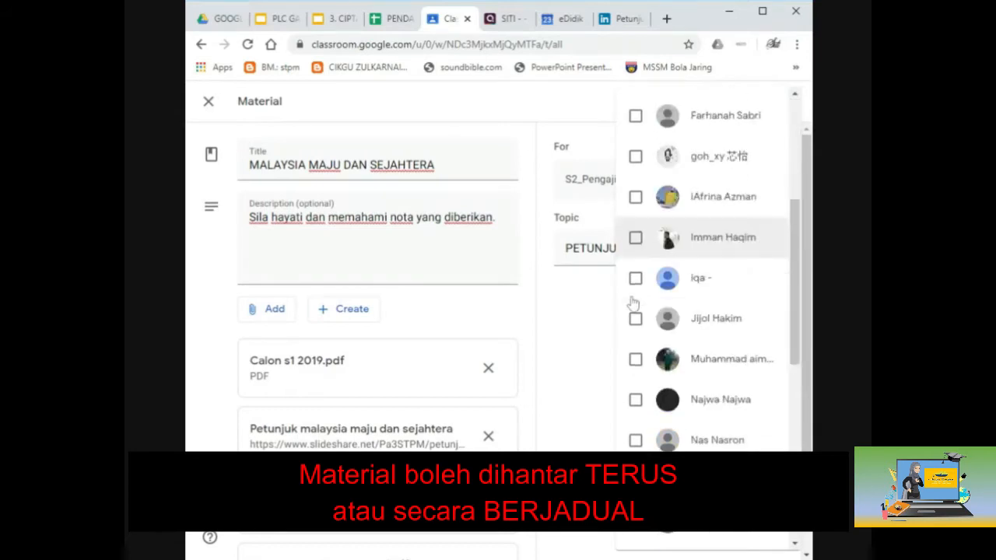
scroll(635, 304, "down", 2)
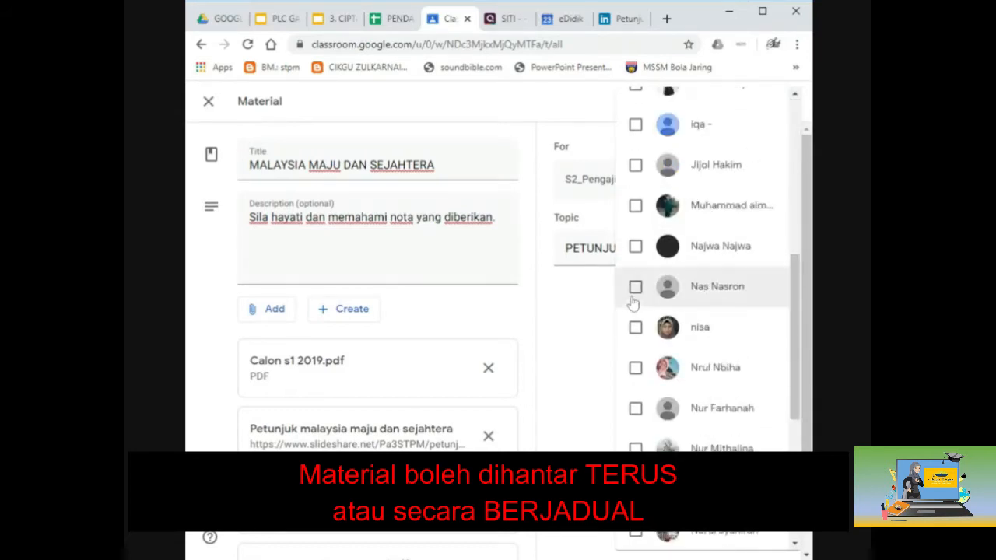
scroll(634, 303, "down", 2)
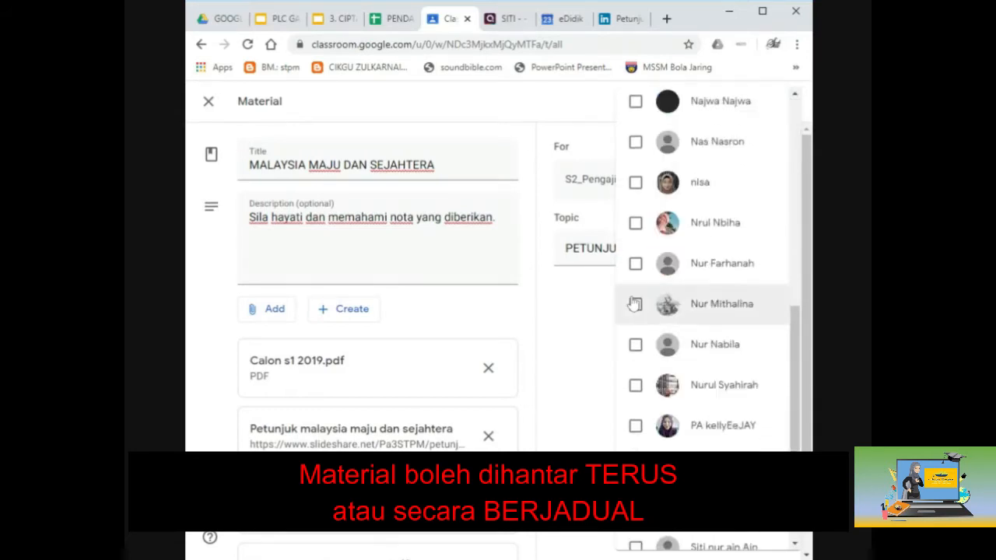
scroll(635, 304, "down", 2)
left_click(635, 354)
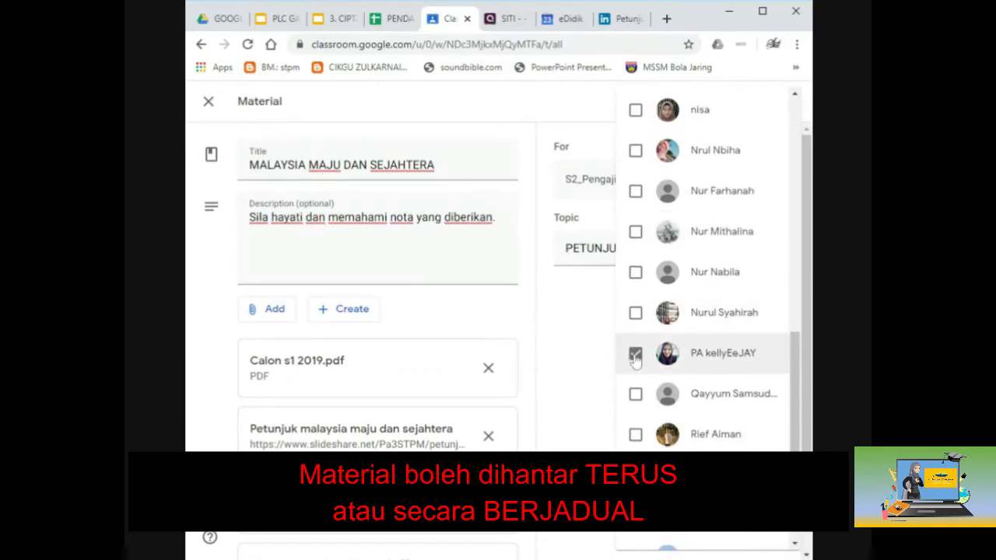
left_click(568, 345)
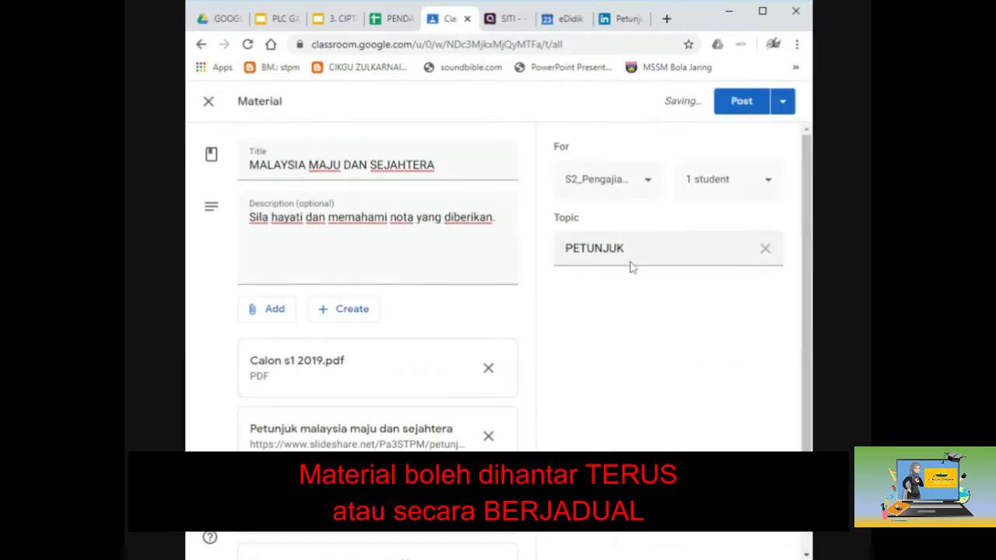
Step: Post the material, then browse the Classwork topics and settle on PETUNJUK
left_click(742, 104)
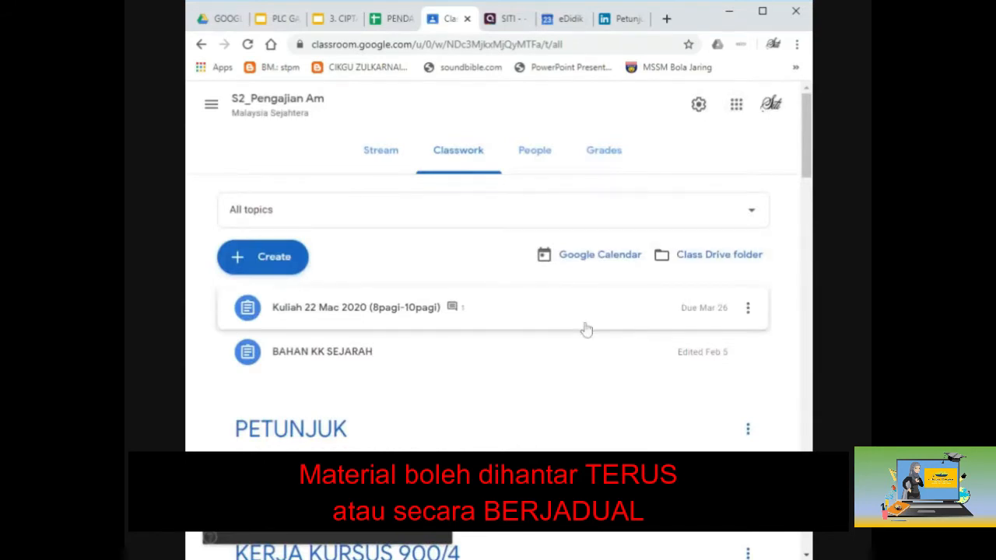
left_click(763, 11)
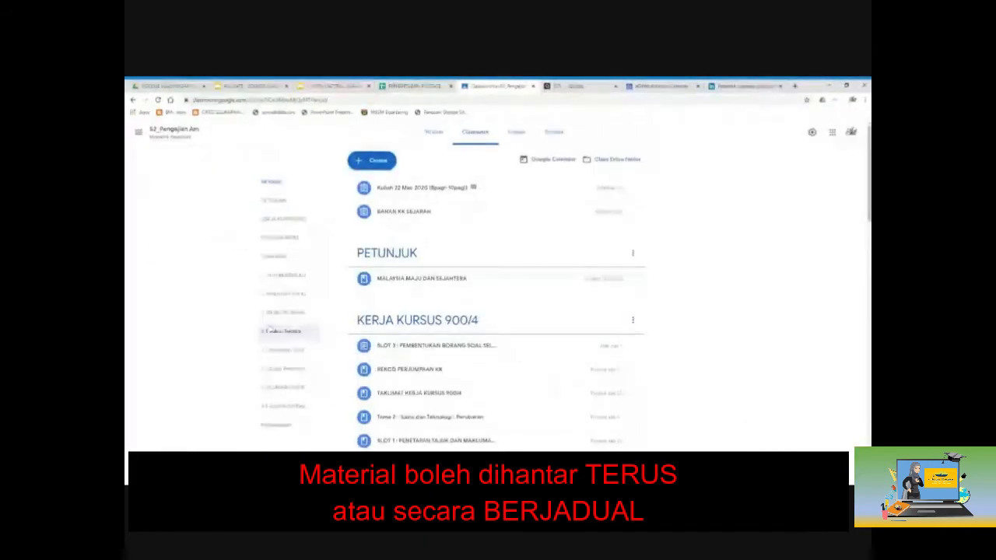
left_click(273, 201)
left_click(283, 220)
left_click(278, 239)
left_click(282, 258)
left_click(281, 277)
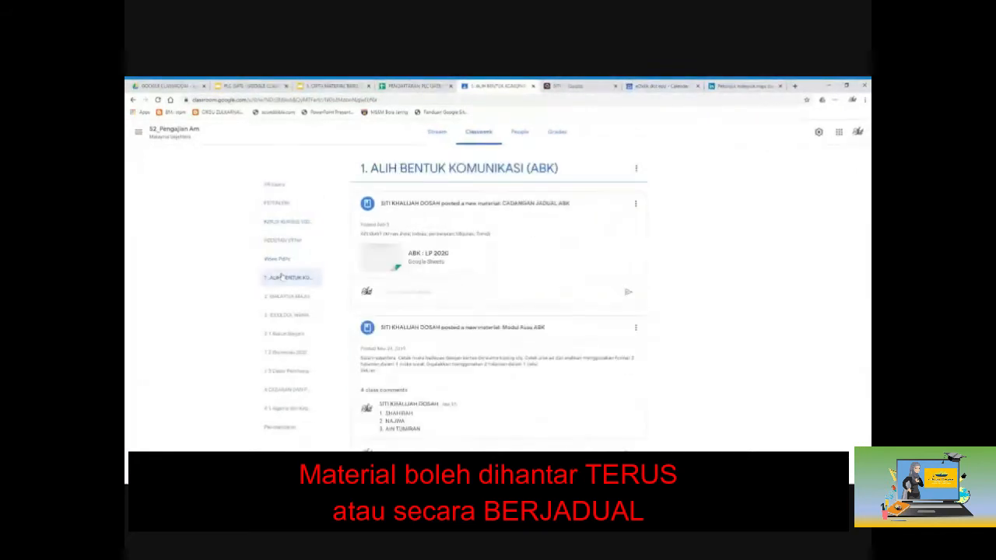
left_click(275, 204)
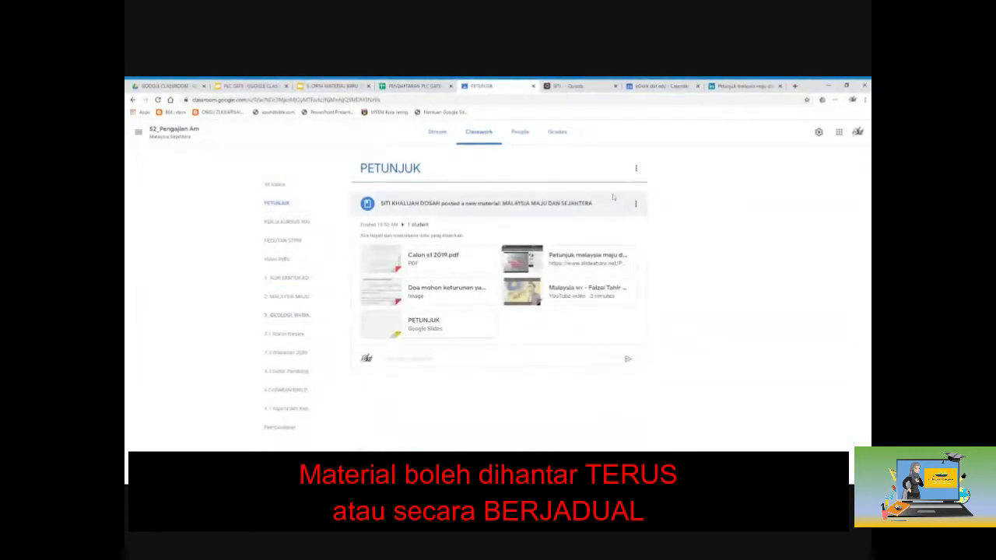
Step: Check the single recipient, then post the class comment 'TERIMA KASIH' on the material
left_click(418, 226)
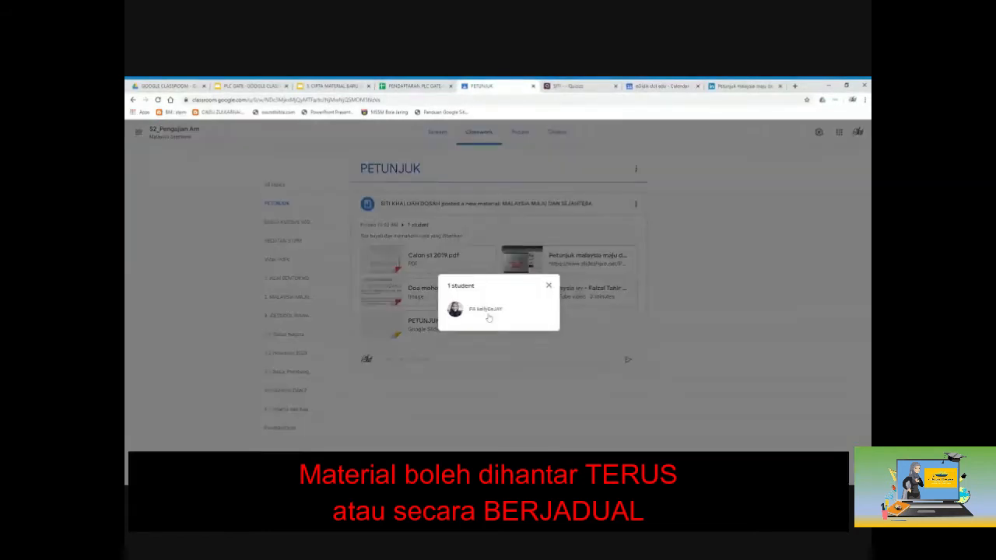
left_click(548, 286)
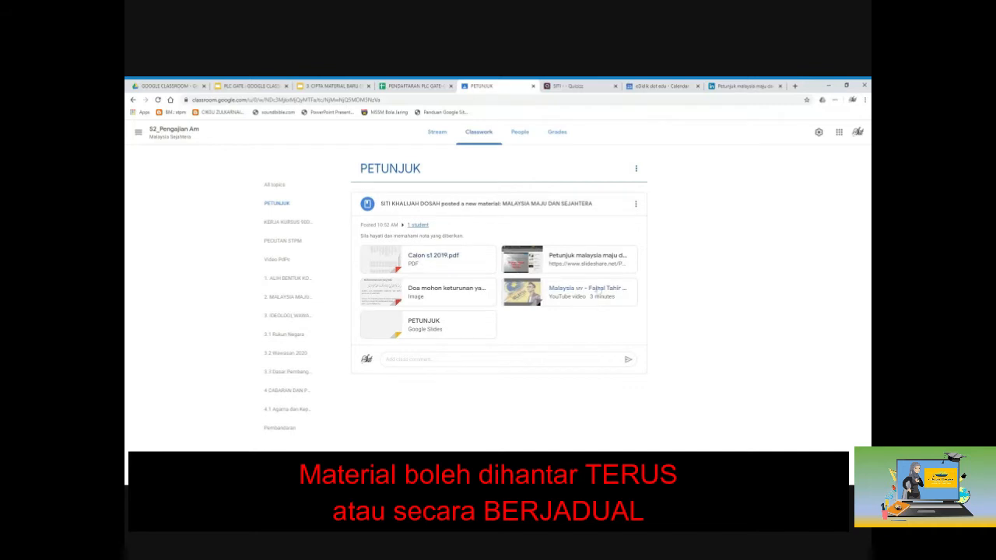
left_click(498, 359)
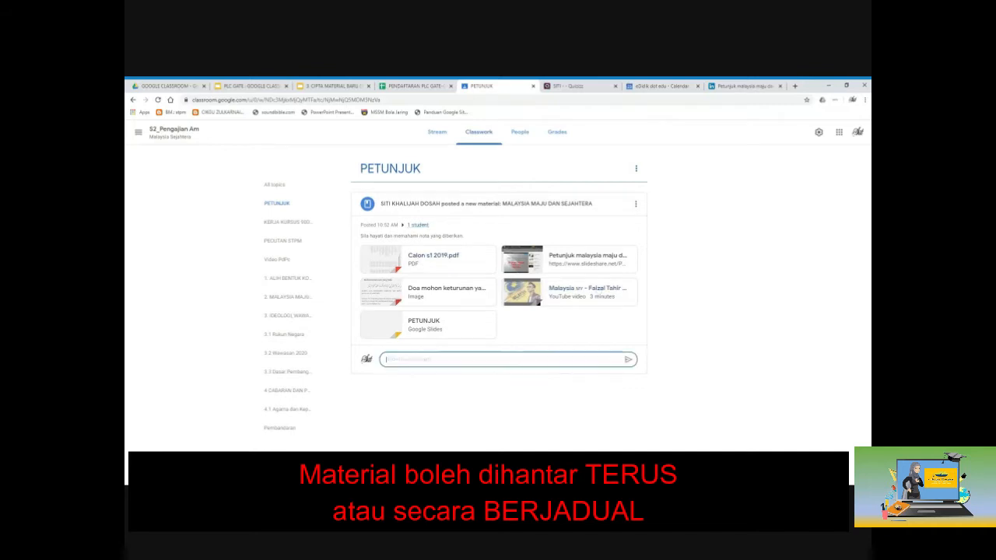
type("TERIMA KASIH")
left_click(626, 361)
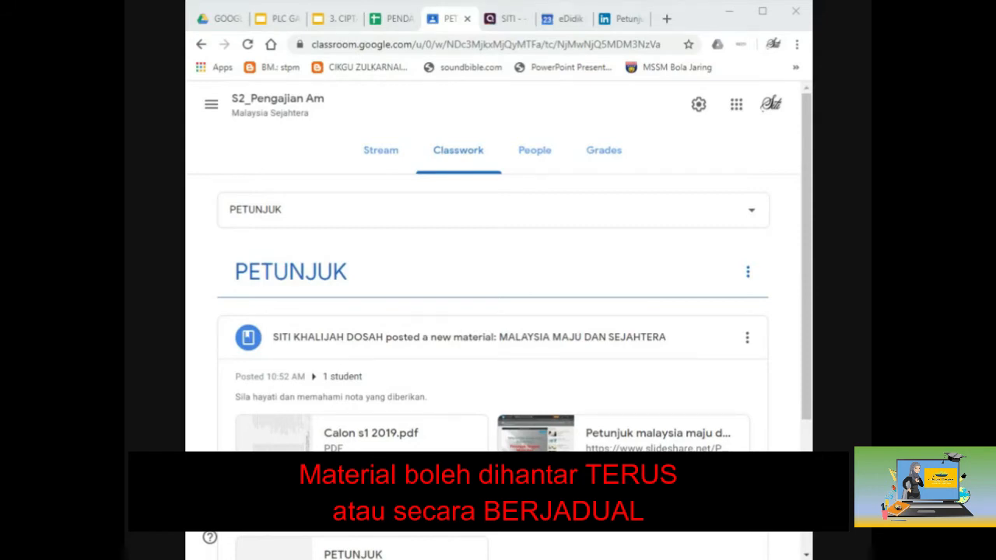
Step: Show classwork from all topics and move the tutorial deck to slide 5
left_click(470, 151)
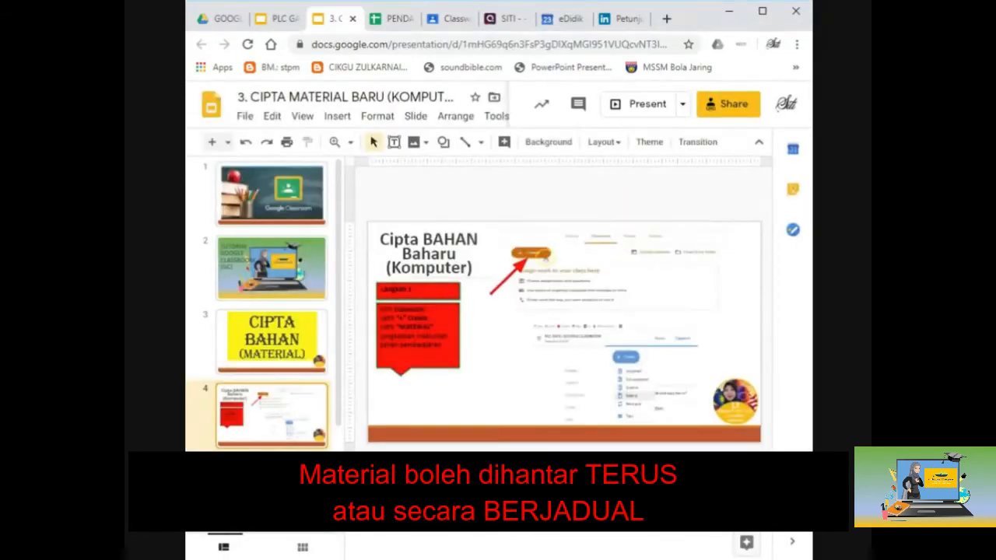
key("Down")
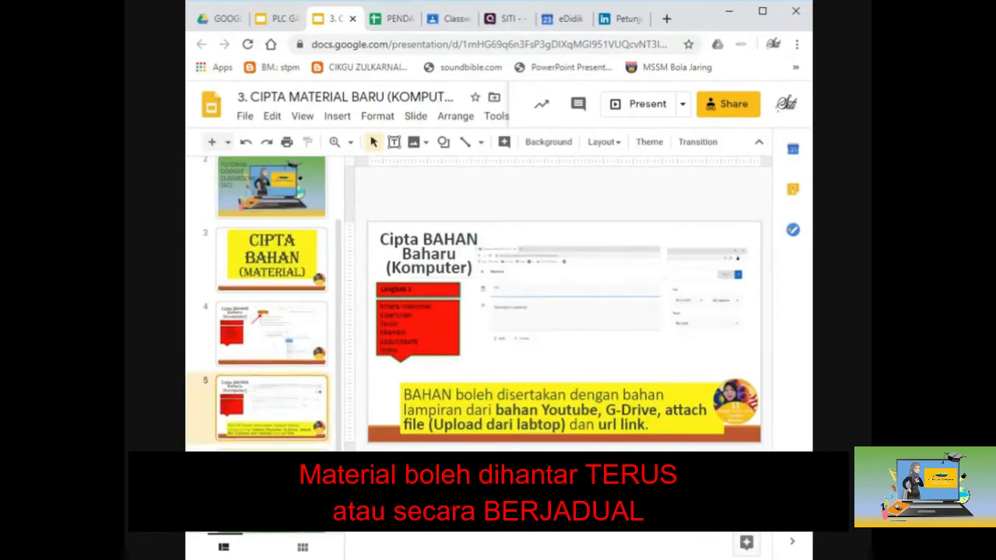
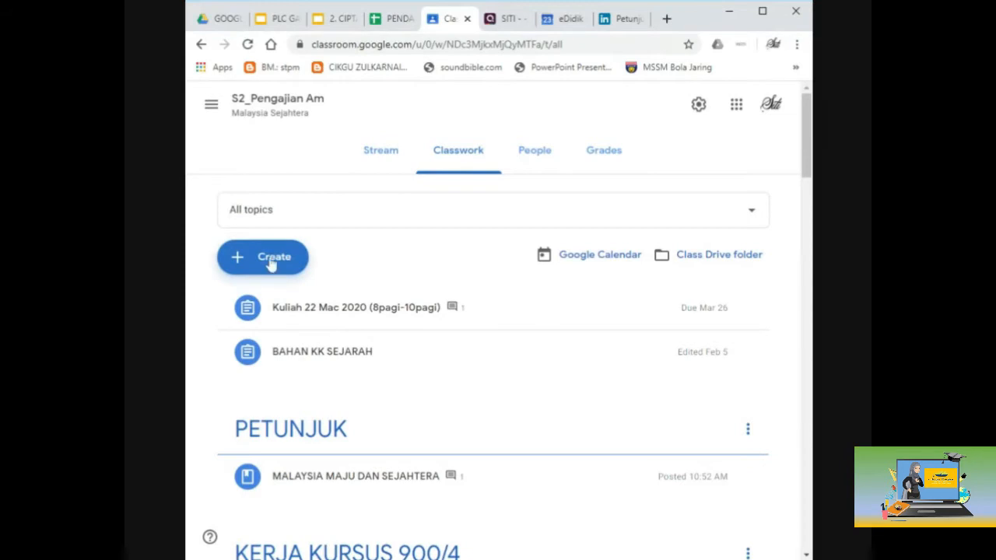
Step: Create an assignment titled PENETAPAN TAJUK with instructions 'Sila nyatakan tajuk KK yang telah diluluskan.'
left_click(480, 158)
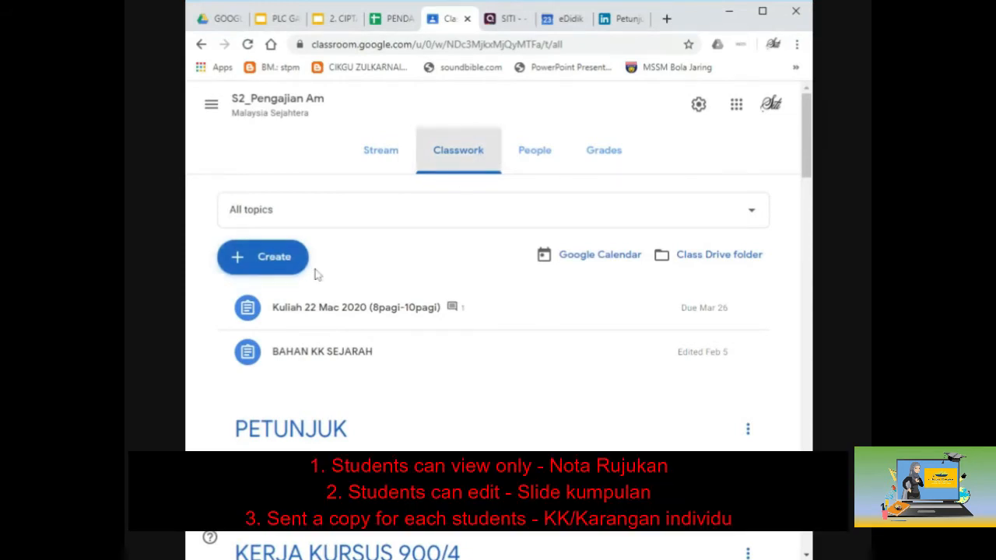
left_click(274, 265)
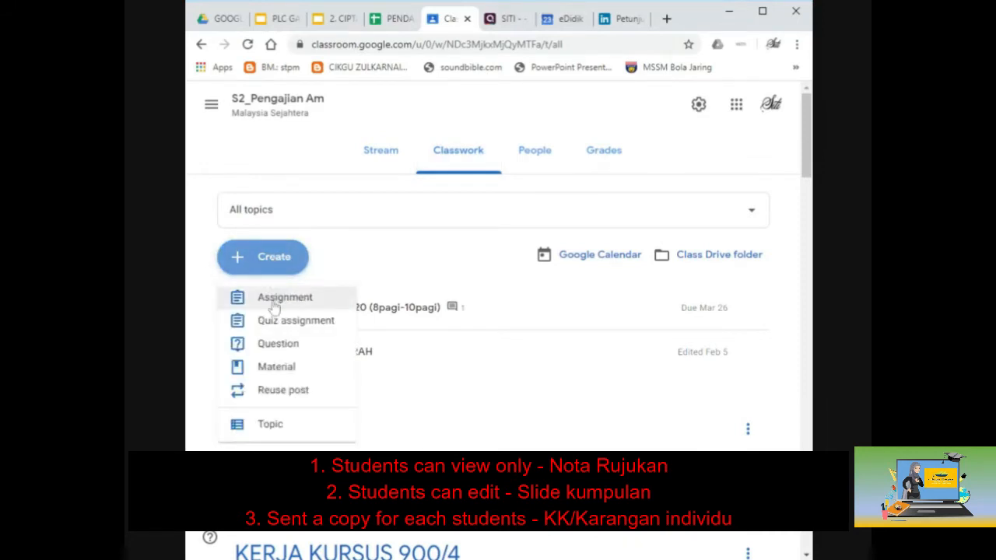
left_click(274, 303)
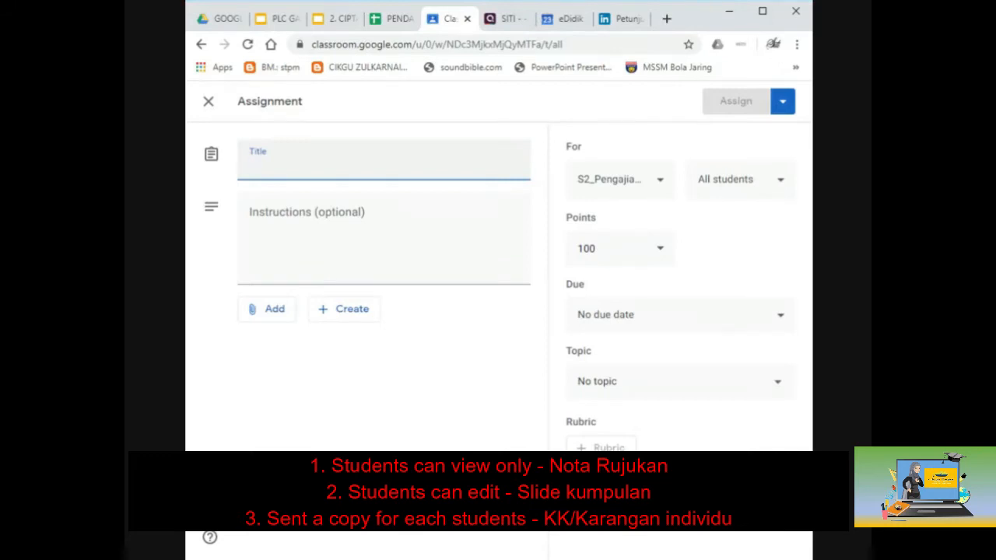
type("PEN")
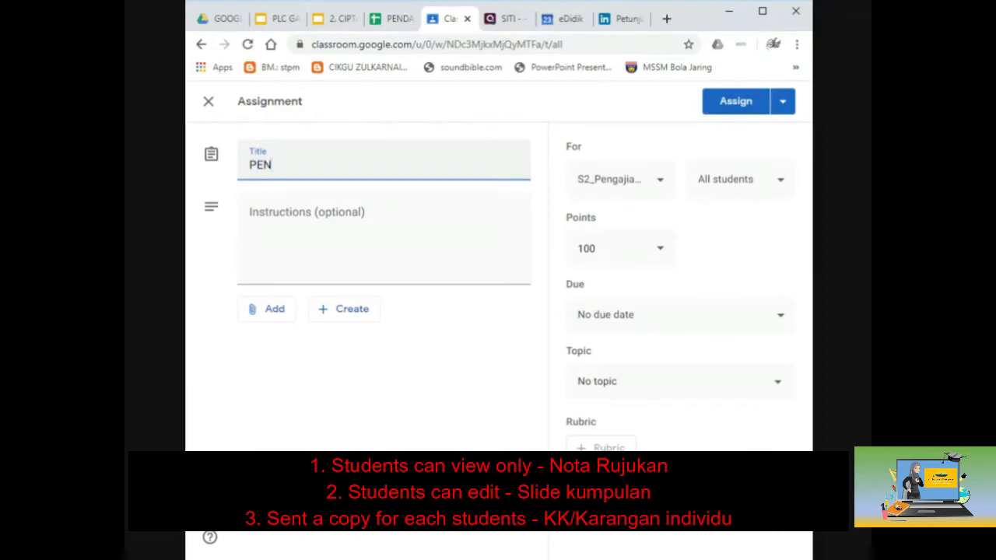
type("E")
type("TA")
type("PAN")
key("BackSpace")
type("AN ")
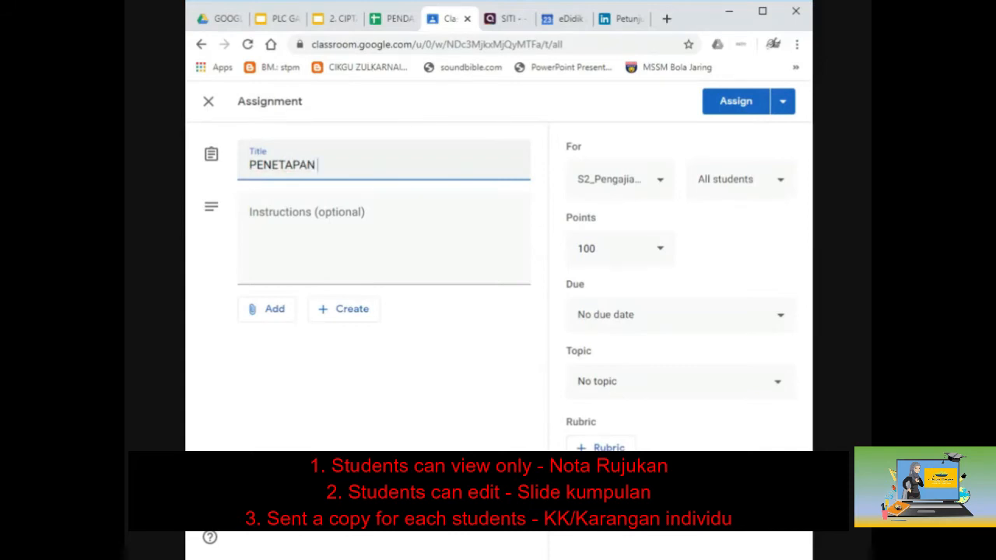
type("TAJUK")
key("Tab")
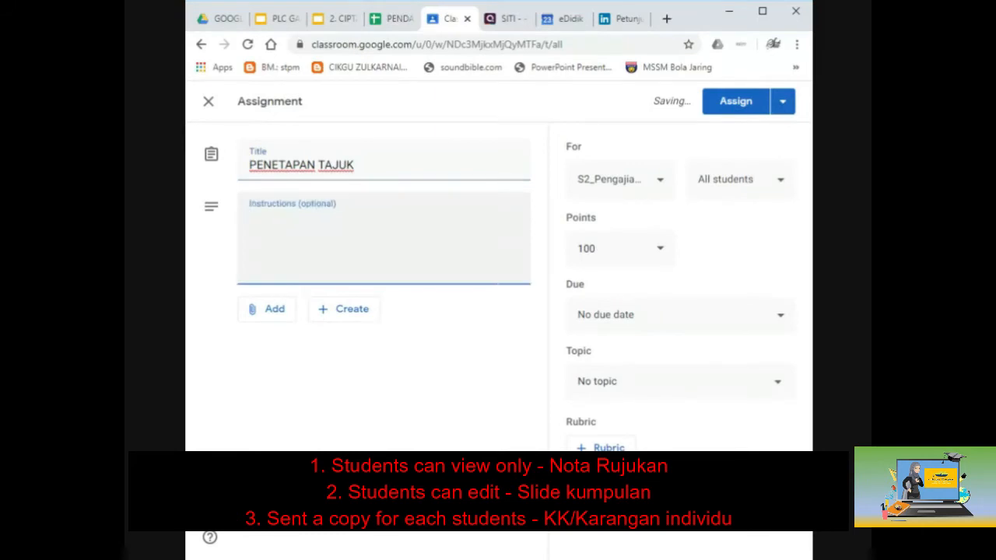
type("Sila nyatakan tajuk ")
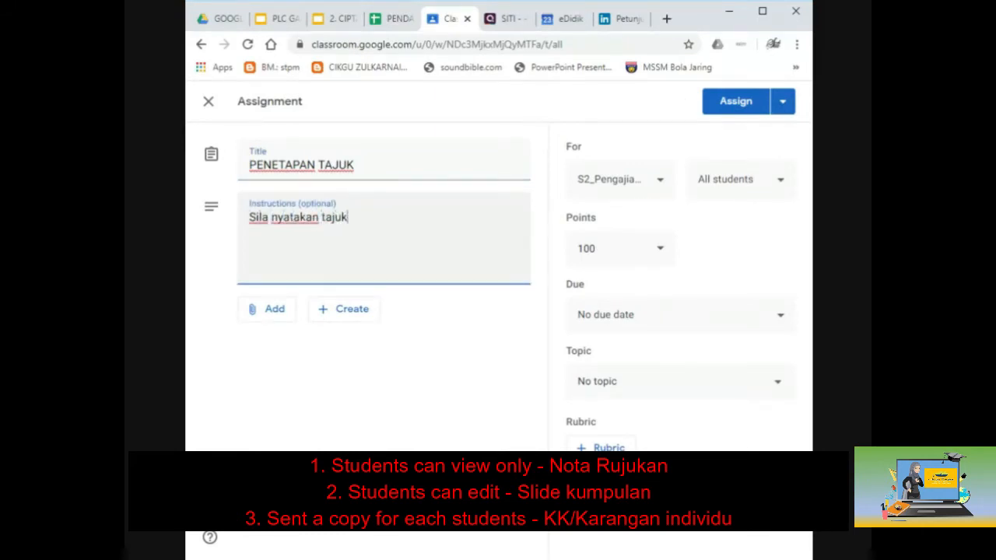
type("KK yang")
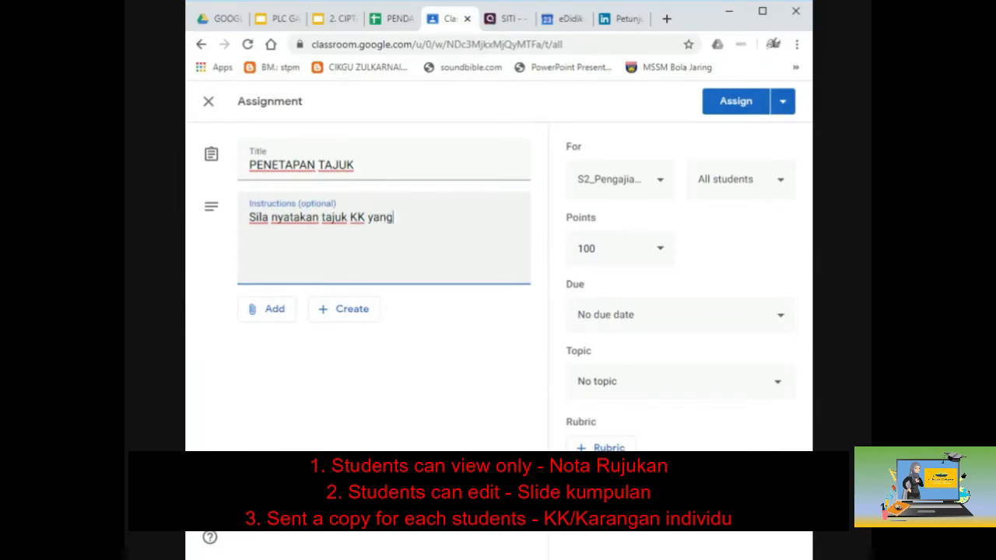
type(" telah dilulusk")
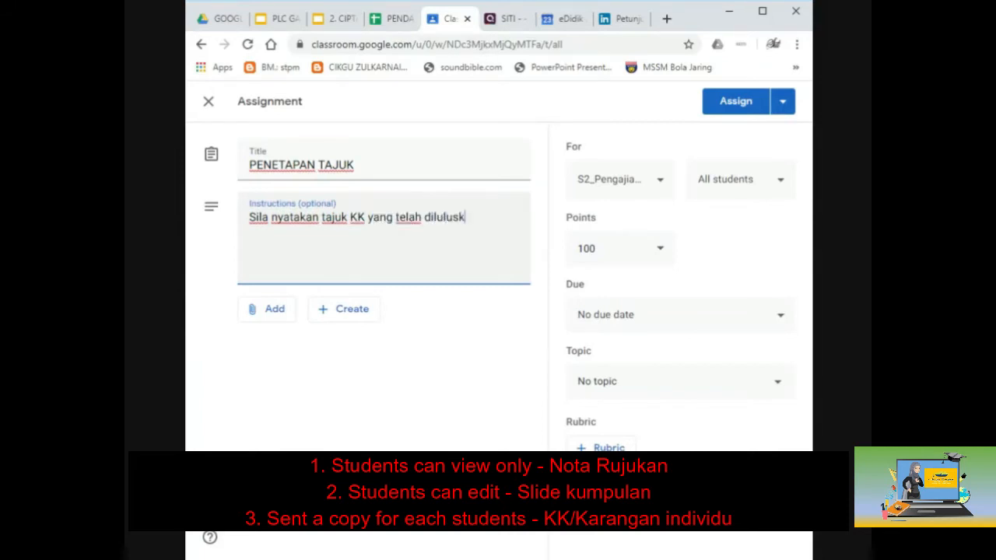
type("an.")
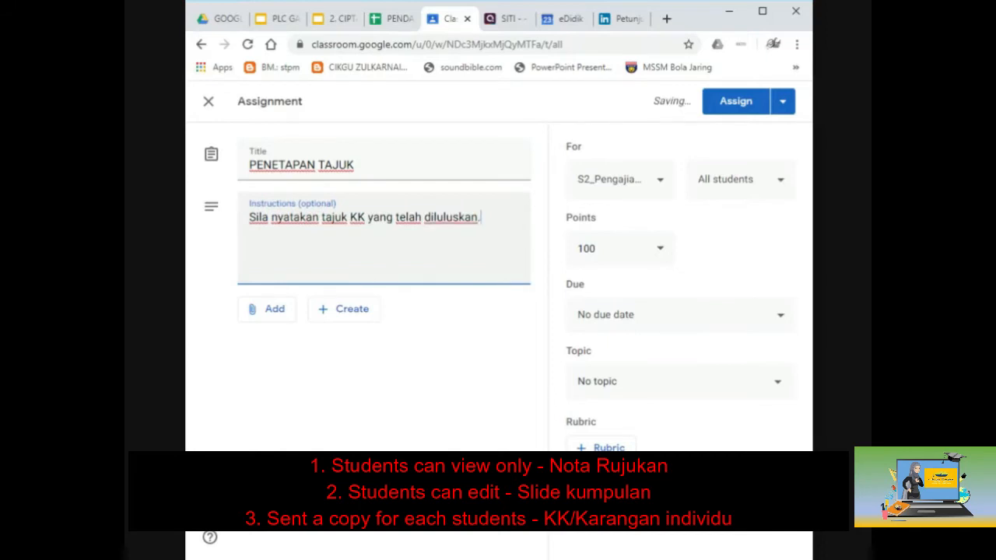
type(".")
key("BackSpace")
Step: Assign the work to only one student and make it ungraded
left_click(749, 200)
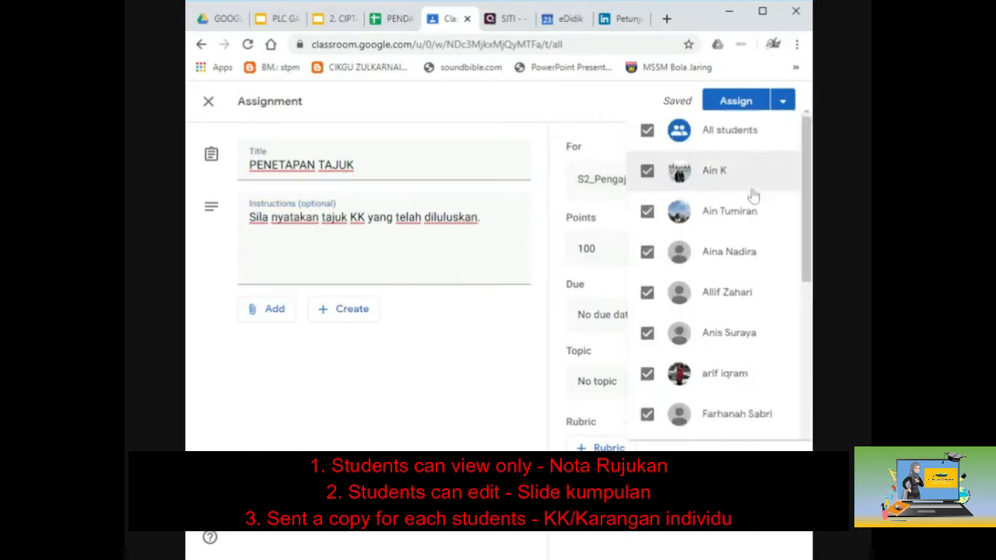
left_click(645, 123)
scroll(650, 295, "down", 12)
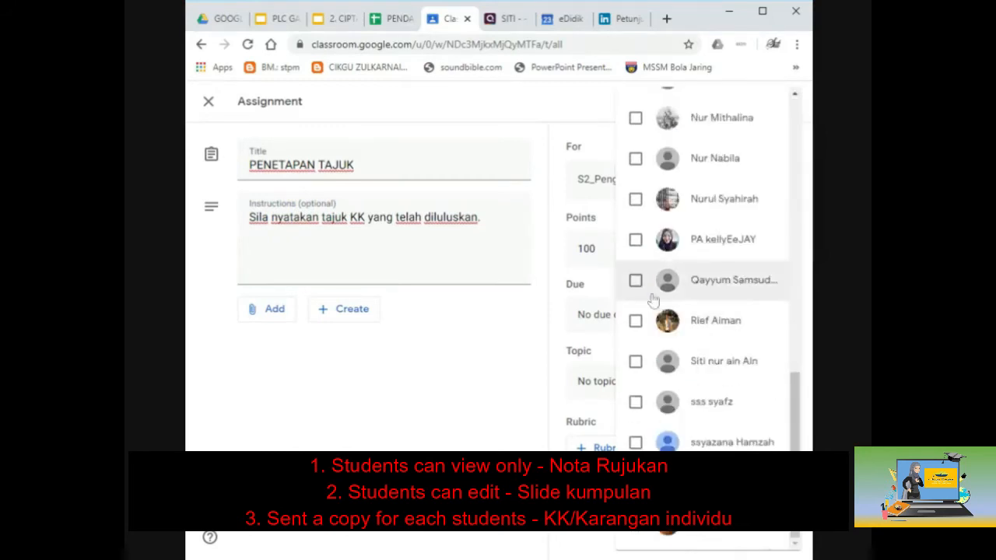
left_click(635, 239)
left_click(518, 351)
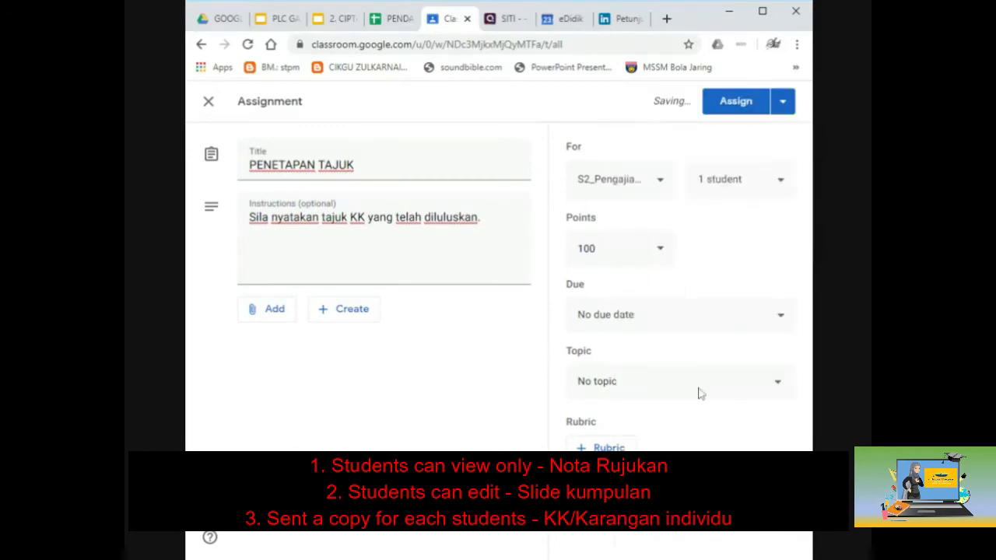
left_click(659, 250)
left_click(618, 284)
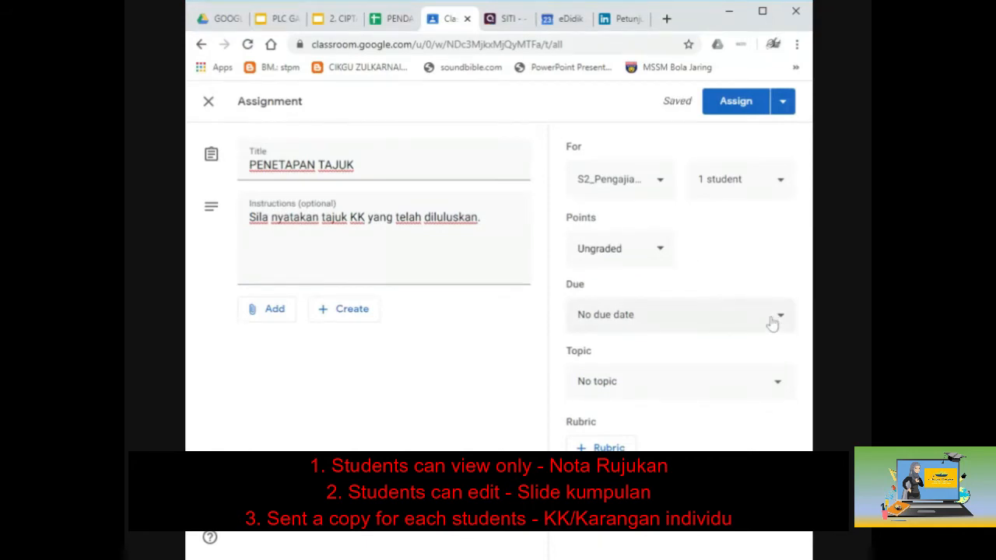
Step: File the assignment under the KERJA KURSUS 900/4 topic and post it
left_click(734, 390)
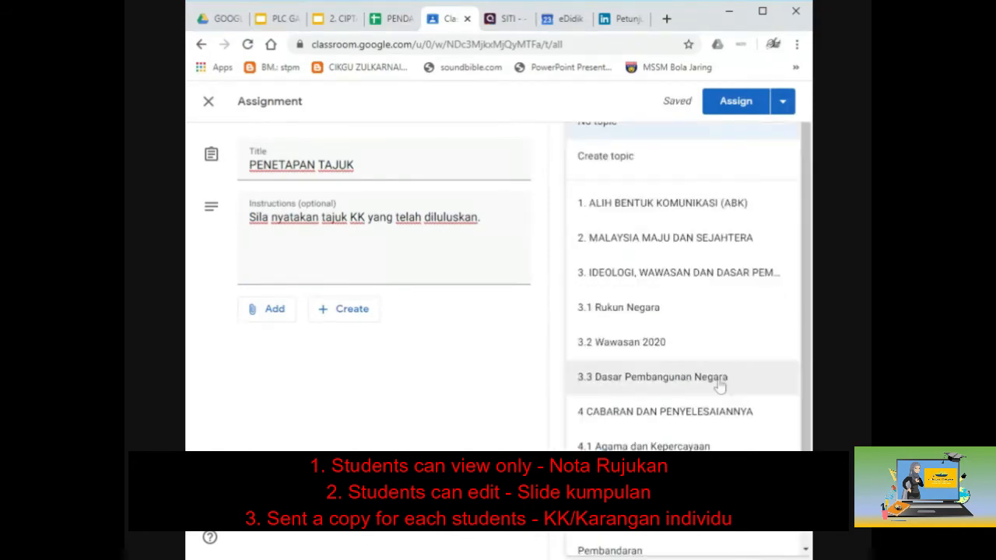
scroll(705, 395, "down", 1)
left_click(692, 395)
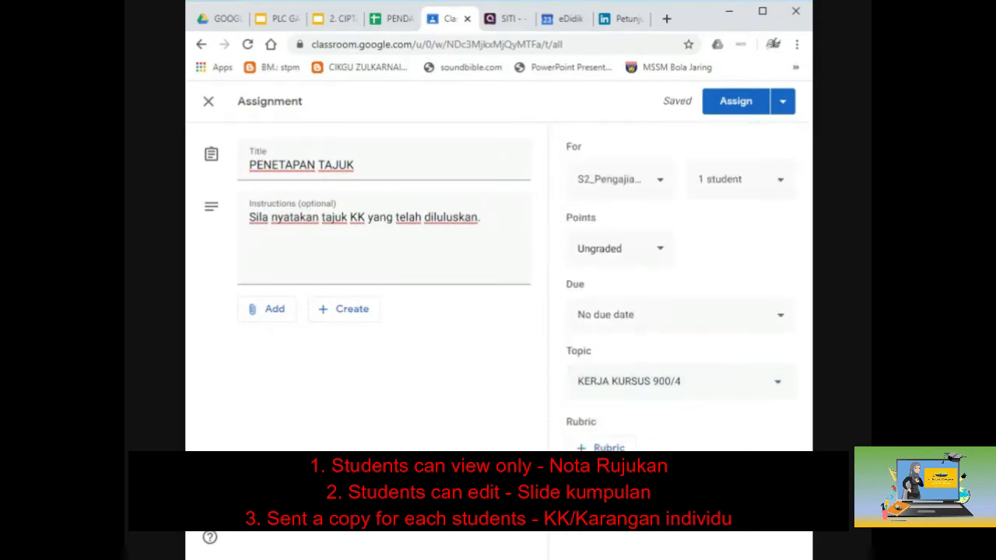
left_click(689, 395)
scroll(691, 399, "up", 2)
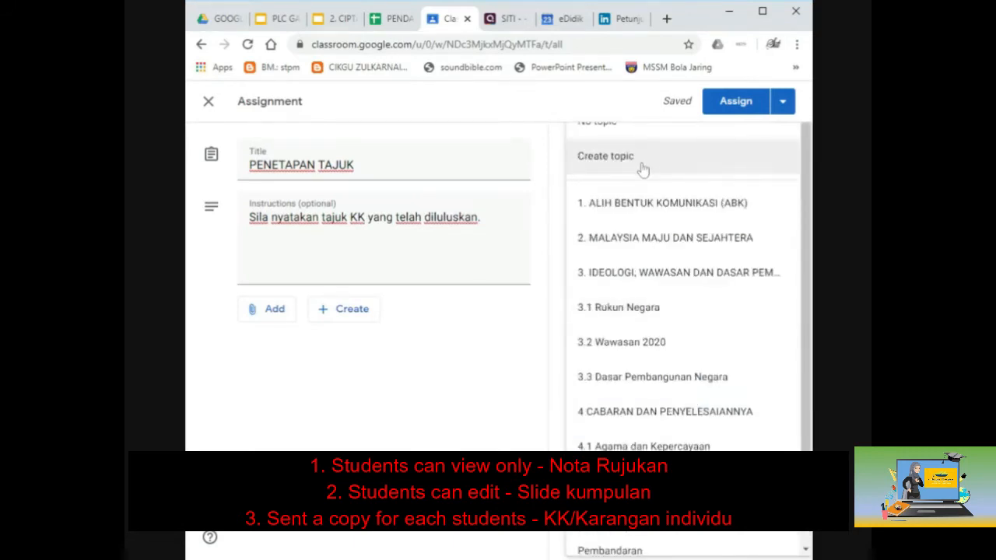
key("Escape")
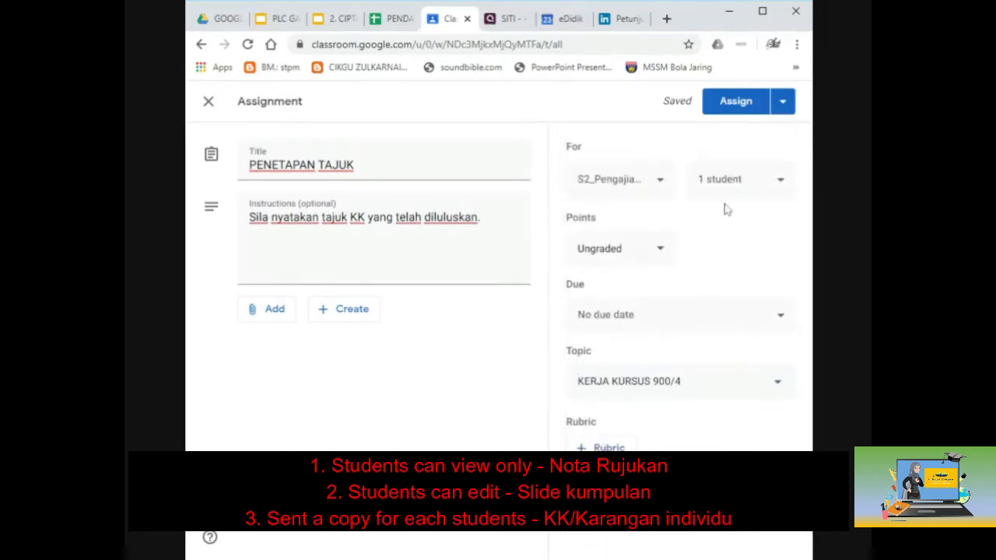
left_click(735, 107)
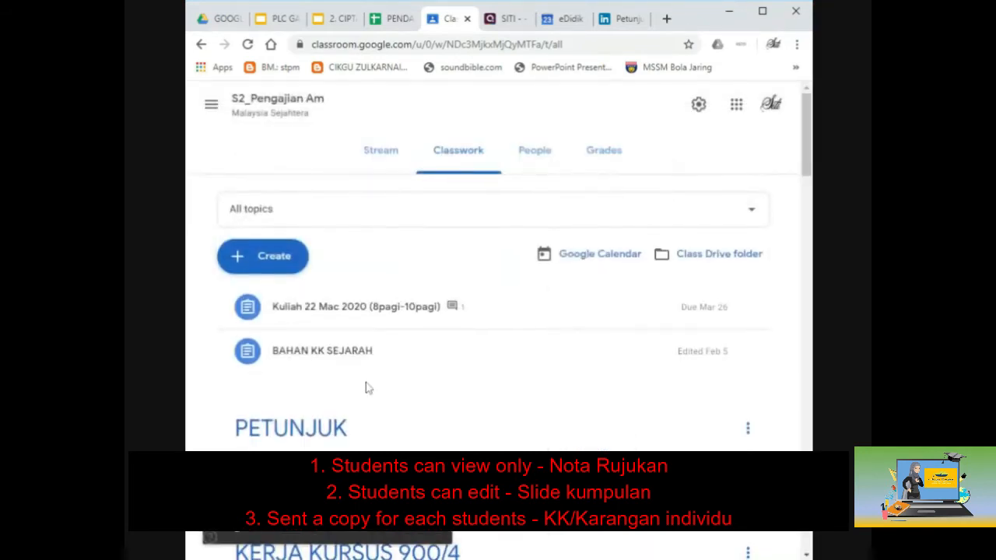
Step: Expand the PENETAPAN TAJUK post and view the assignment's Instructions page
scroll(368, 387, "down", 3)
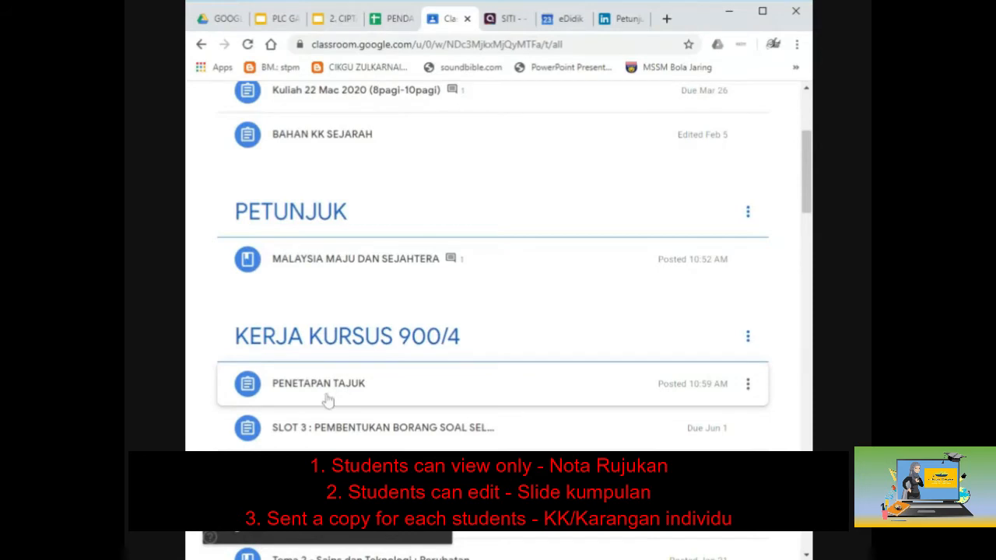
left_click(342, 393)
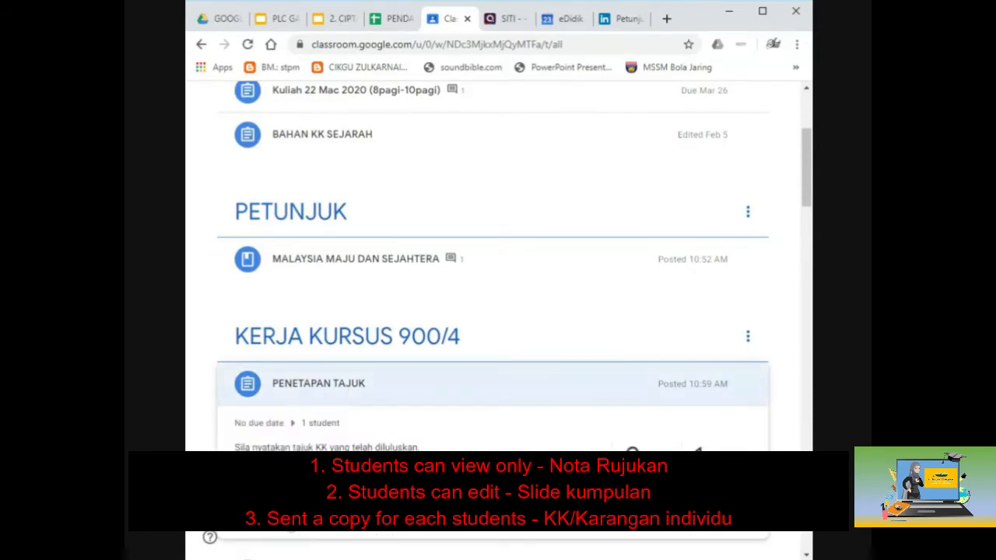
left_click(294, 522)
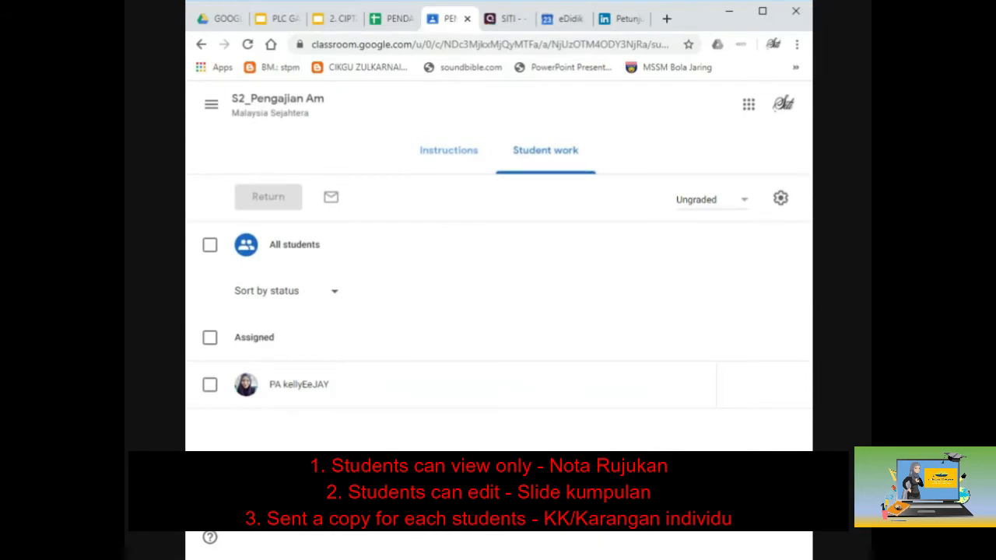
left_click(437, 158)
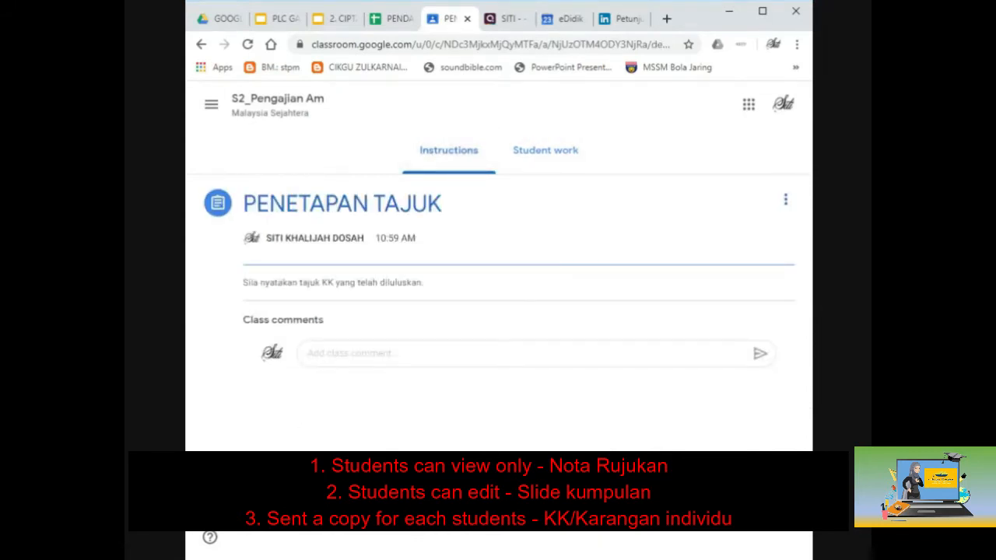
left_click(350, 354)
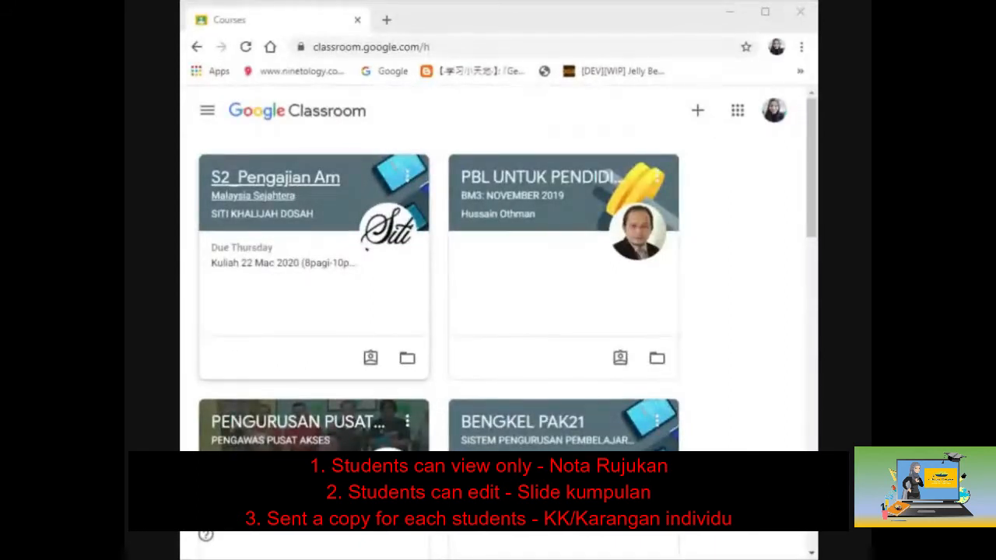
Step: Open the PENETAPAN TAJUK assignment in the S2_Pengajian Am class after checking the signed-in account
left_click(298, 194)
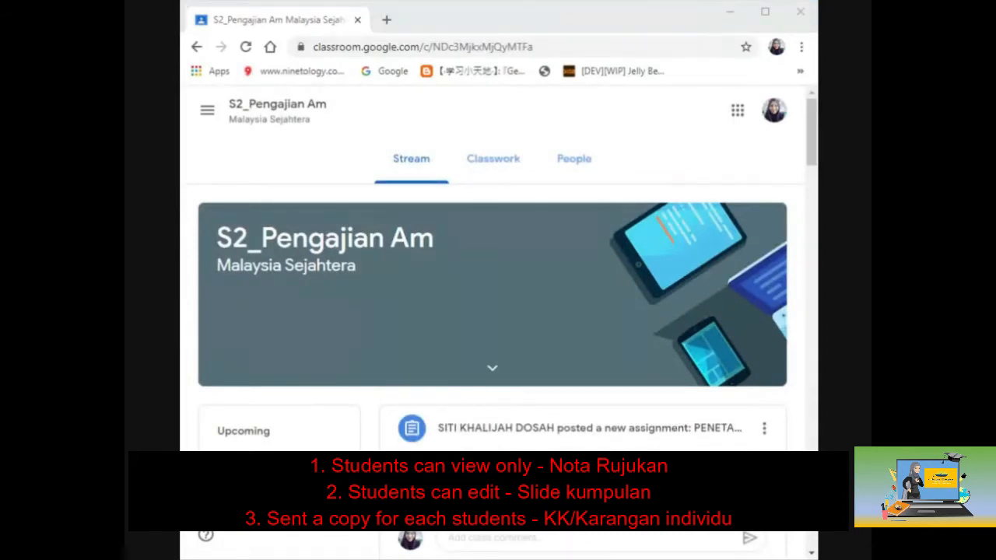
left_click(774, 117)
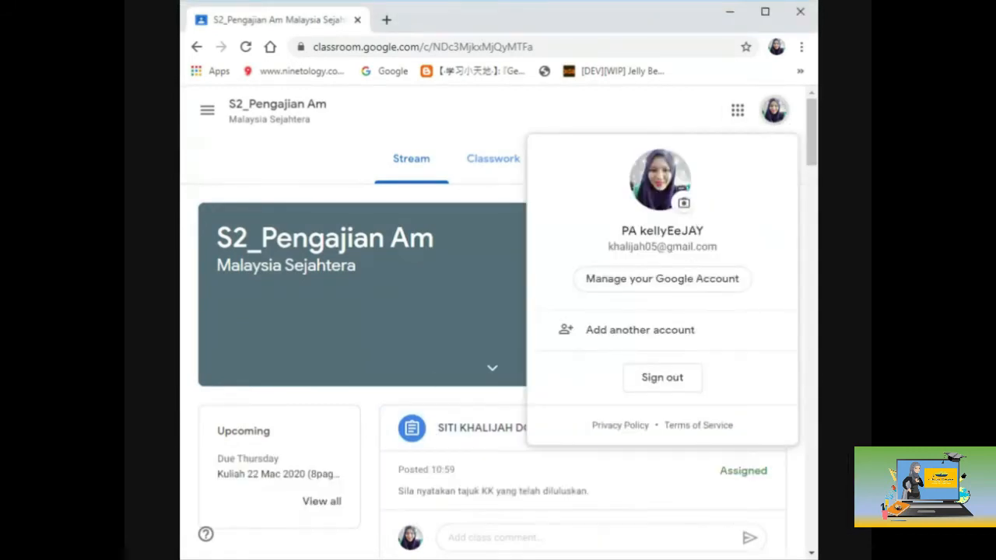
left_click(327, 201)
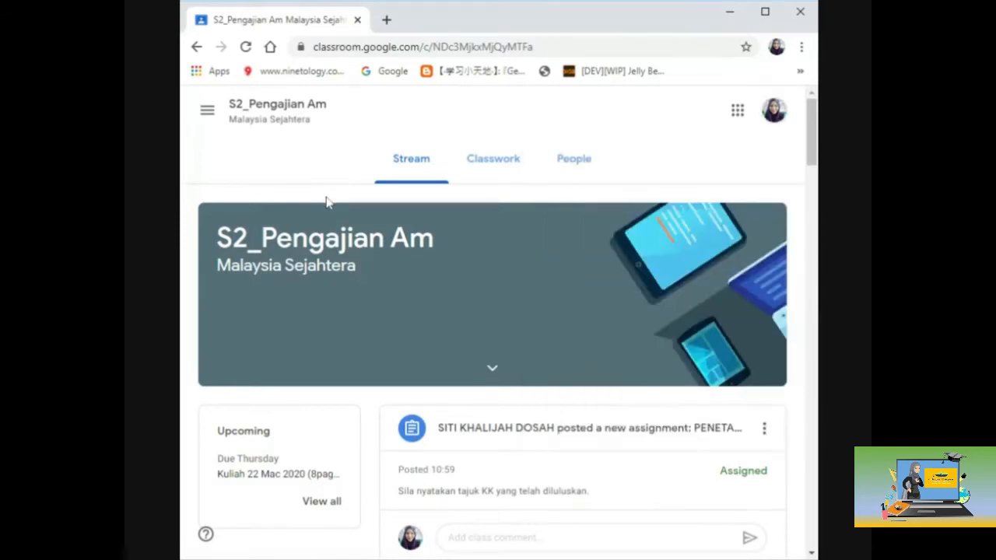
scroll(473, 363, "down", 2)
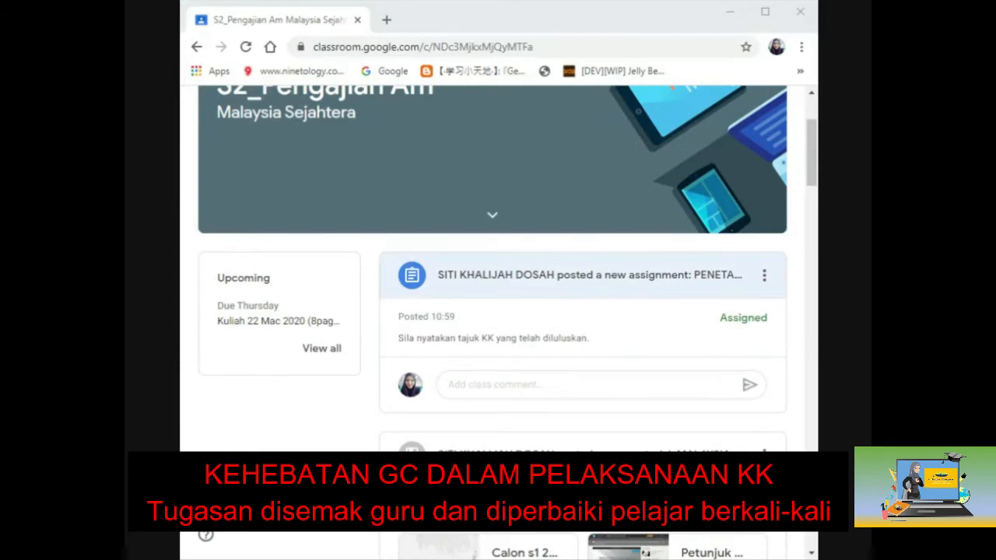
left_click(567, 288)
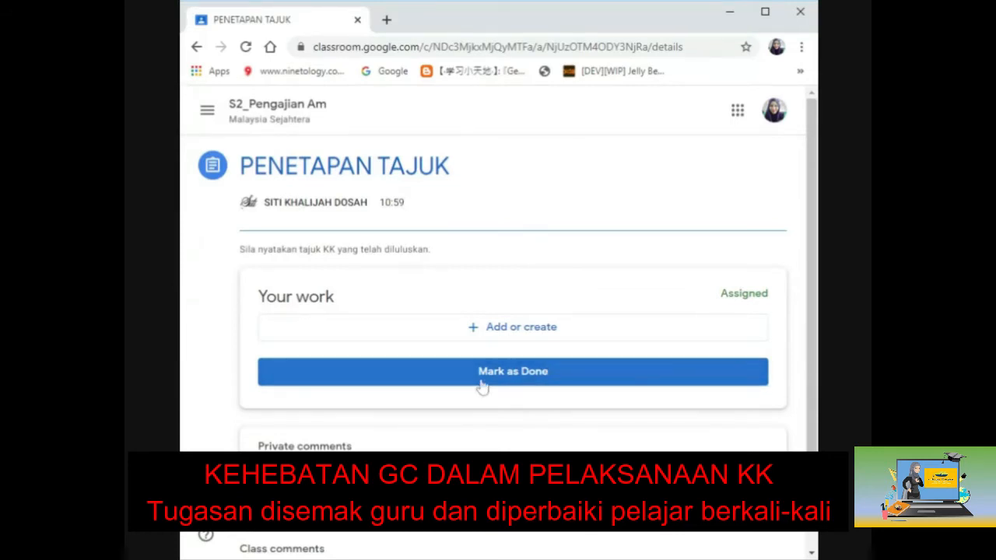
Step: Create a new Google Docs document as the assignment work and open it
left_click(499, 340)
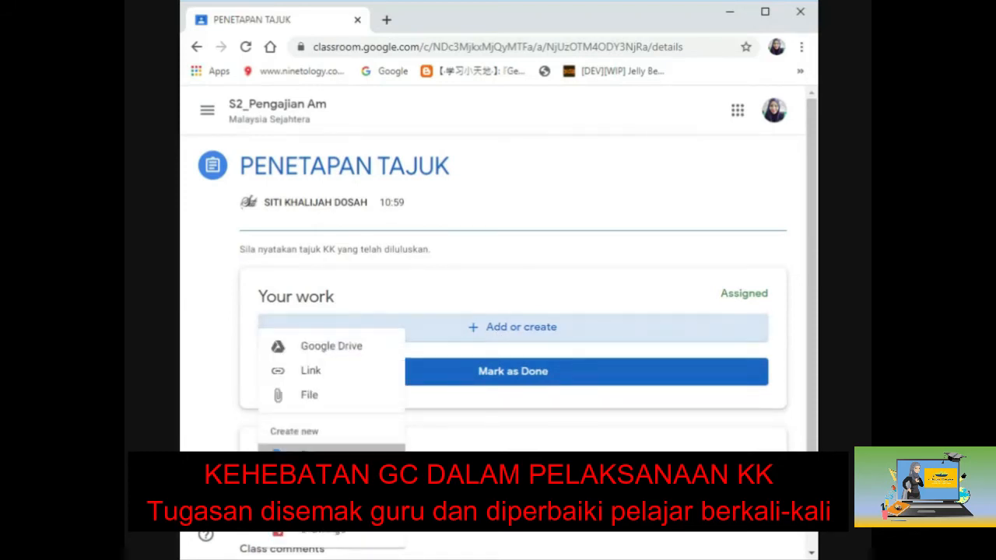
left_click(312, 456)
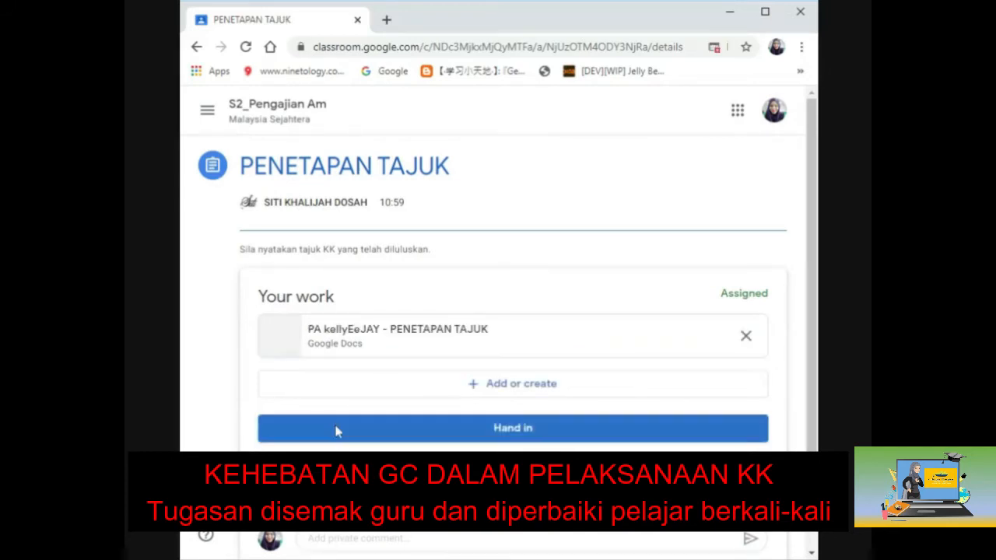
left_click(373, 337)
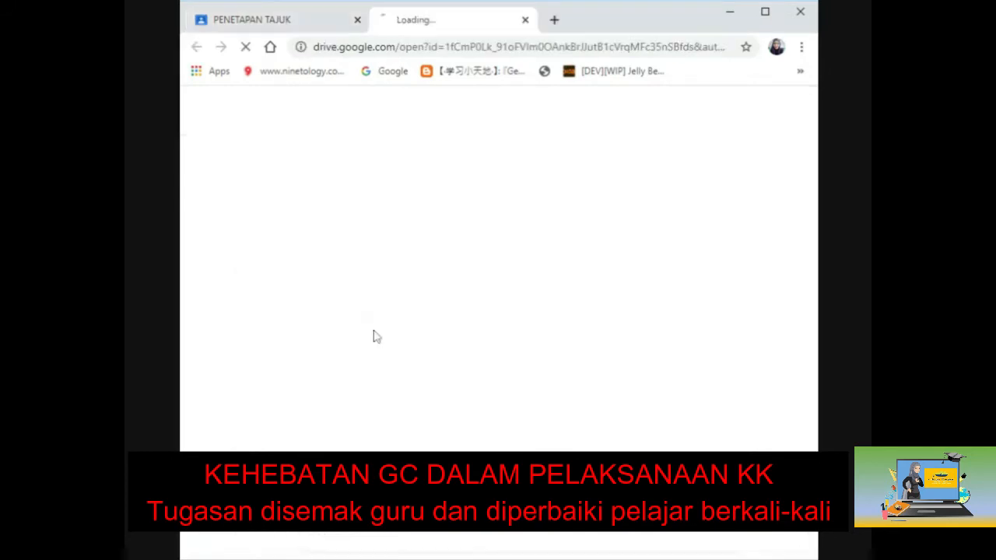
Step: Type the lines 'nama :', 'No KP :' and 'Tajuk diluluskan :' into the document
left_click(247, 22)
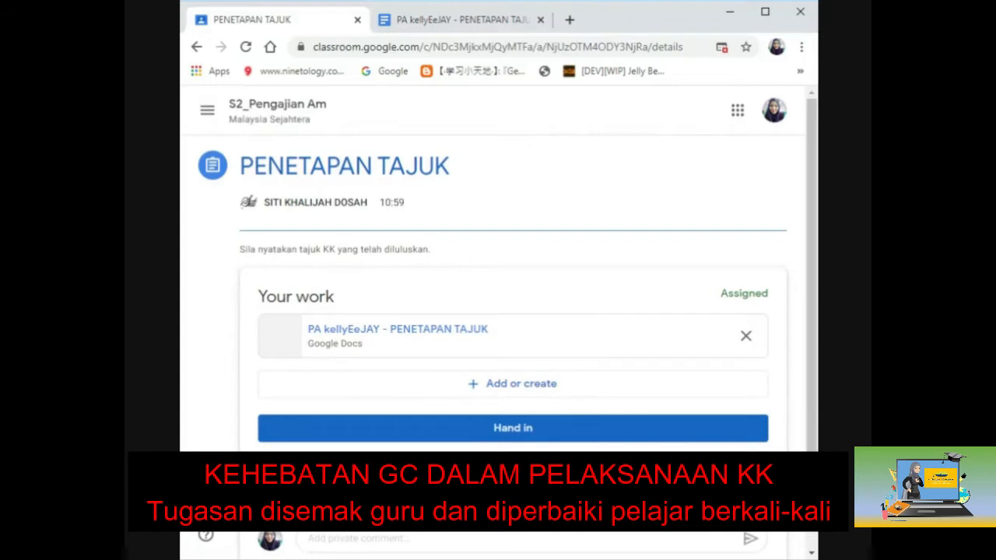
left_click(460, 21)
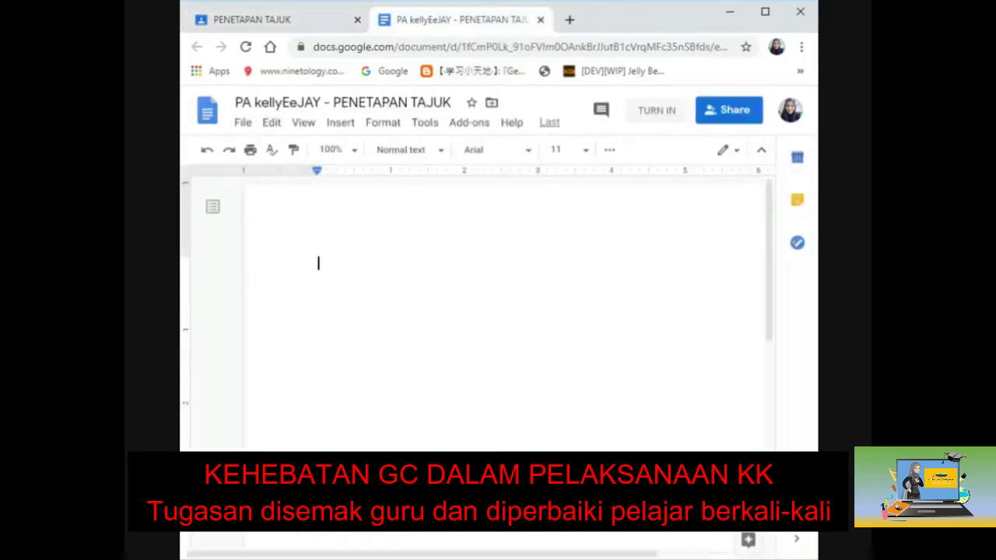
type("nama")
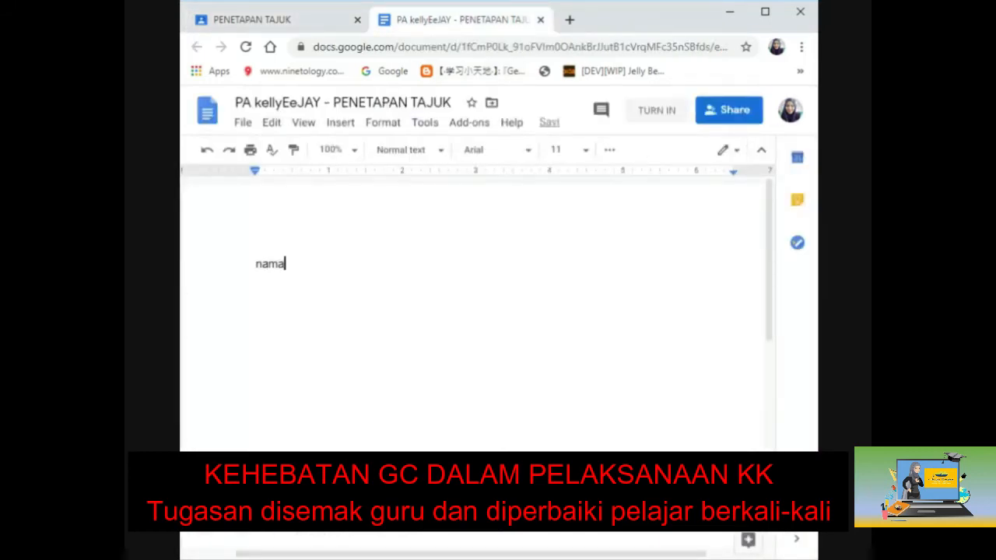
type(" :")
key("Return")
type("No KP :")
key("Return")
type("Taju")
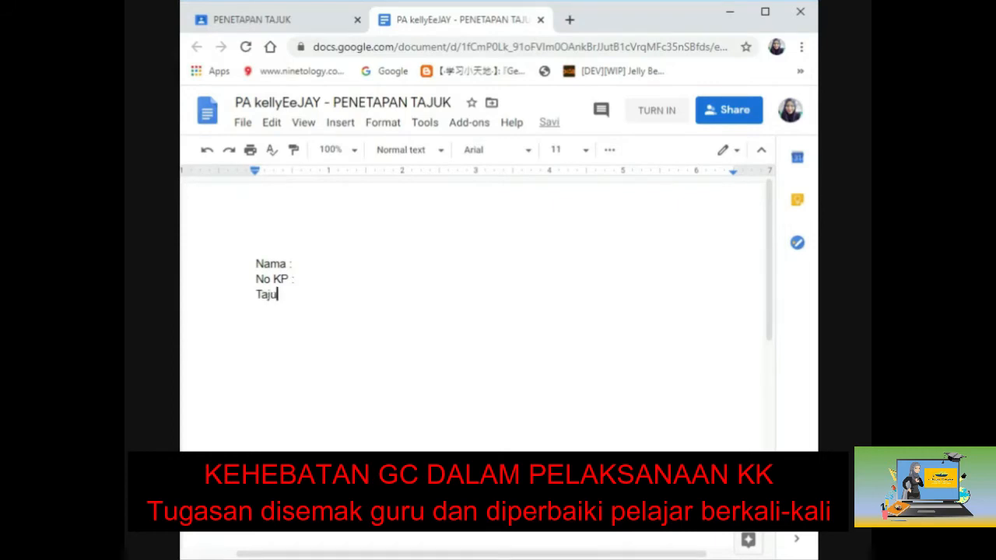
type("k diluluskan :")
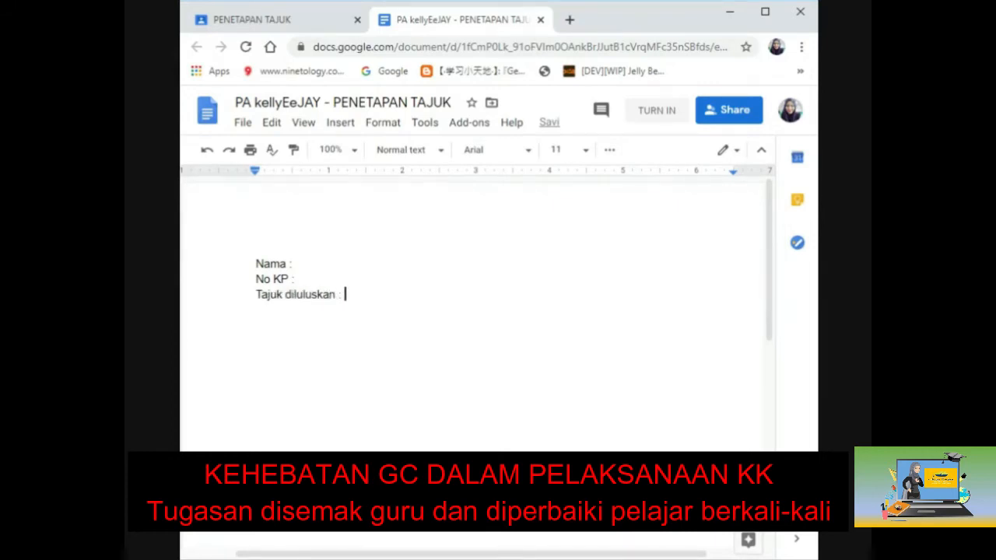
double_click(348, 295)
key("Return")
left_click(655, 111)
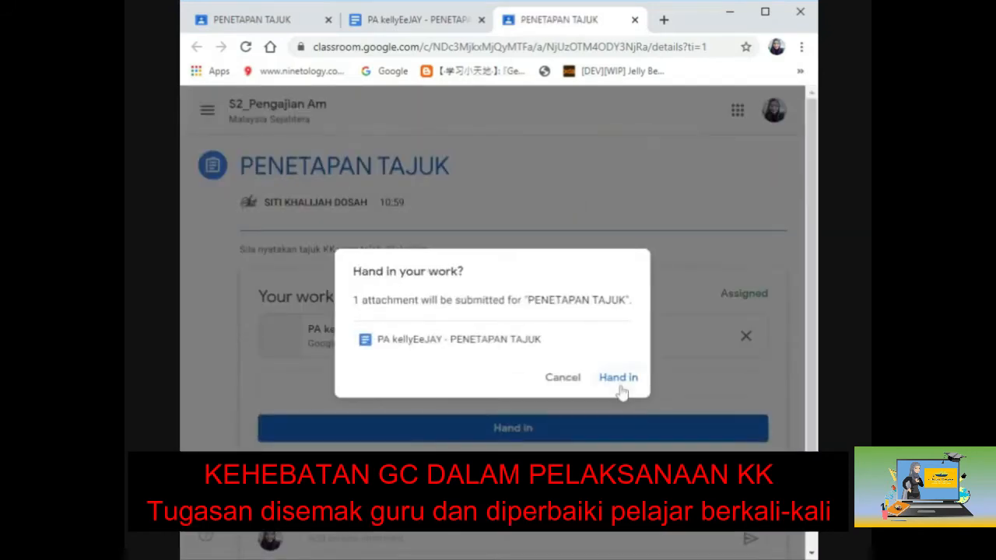
Step: Confirm handing in the work, then close the extra assignment and document tabs
left_click(619, 378)
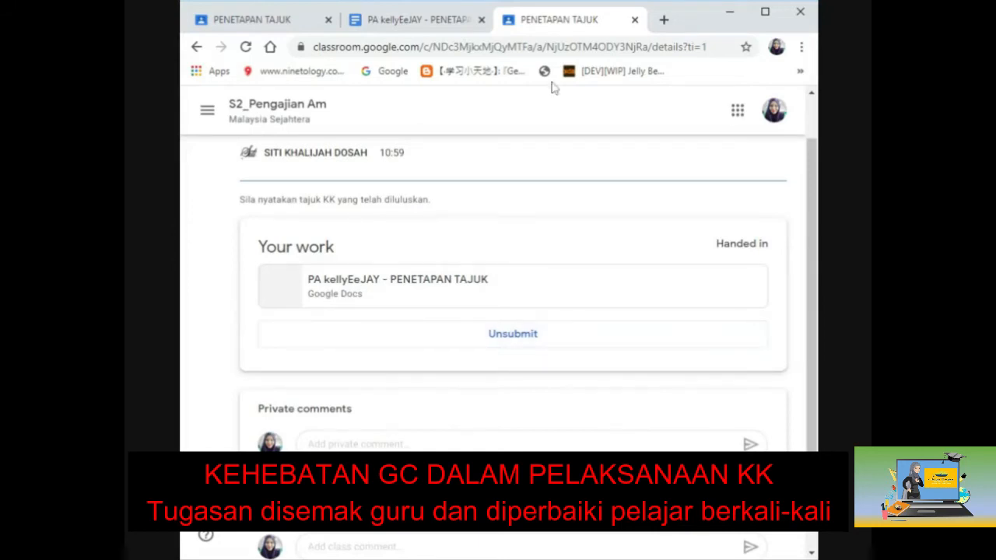
left_click(635, 21)
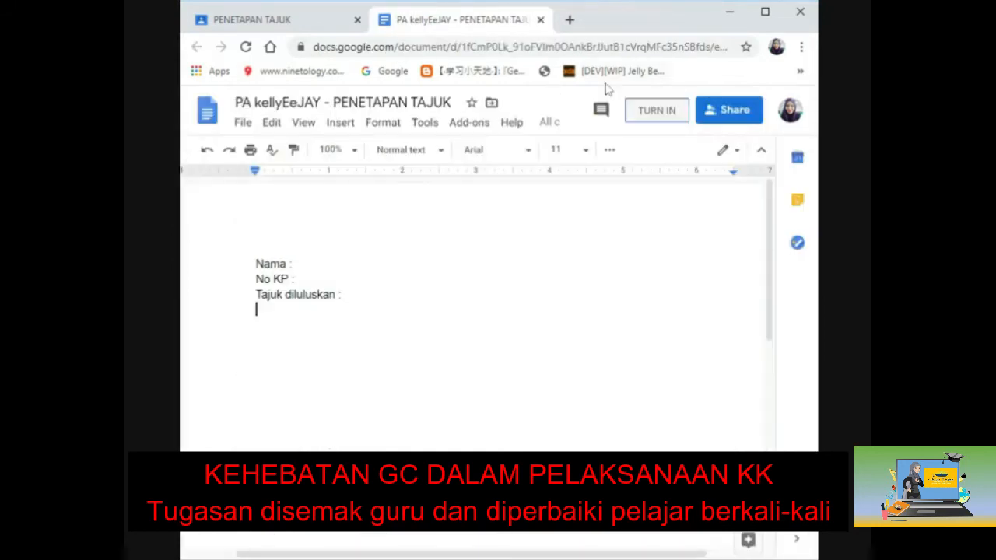
left_click(543, 21)
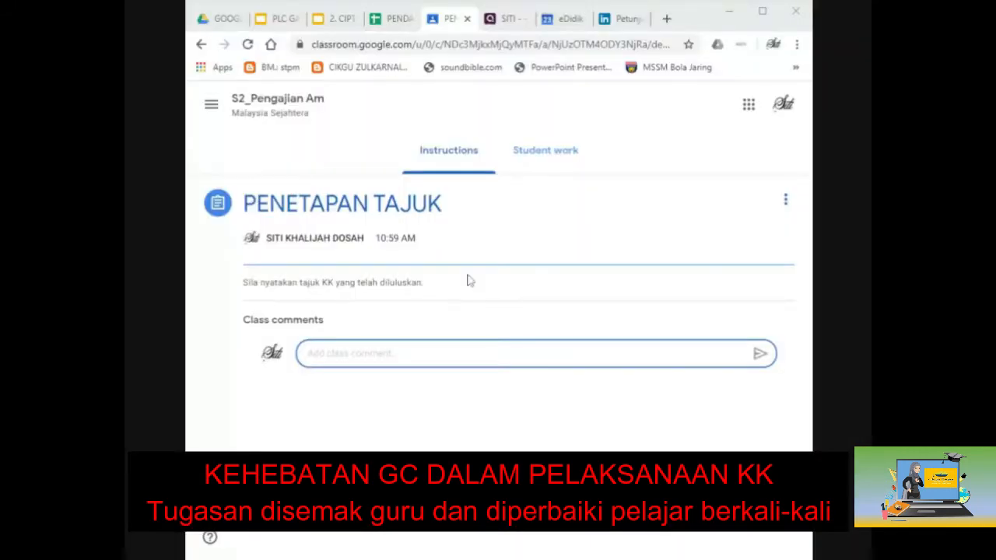
Step: Open the student's turned-in PENETAPAN TAJUK document from the Student work list
left_click(550, 163)
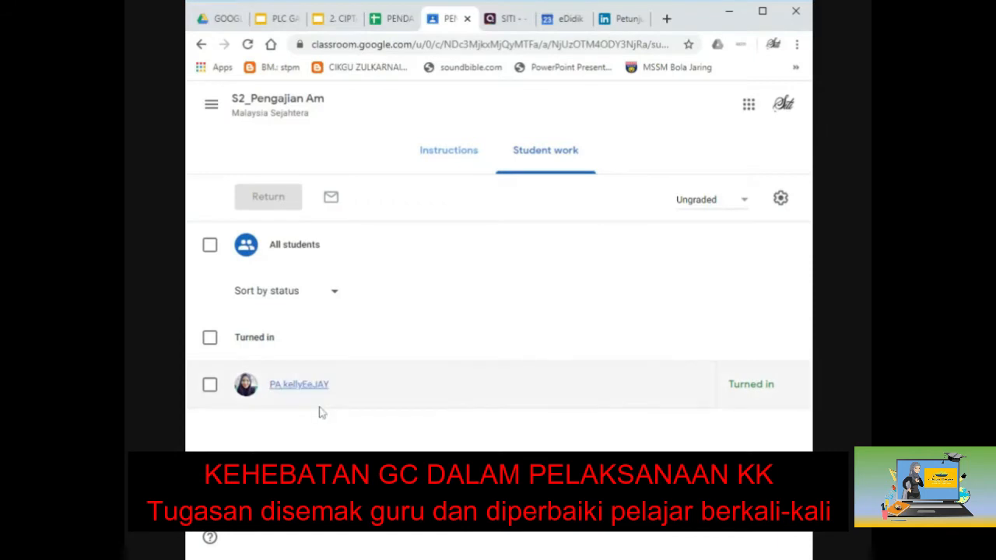
left_click(285, 394)
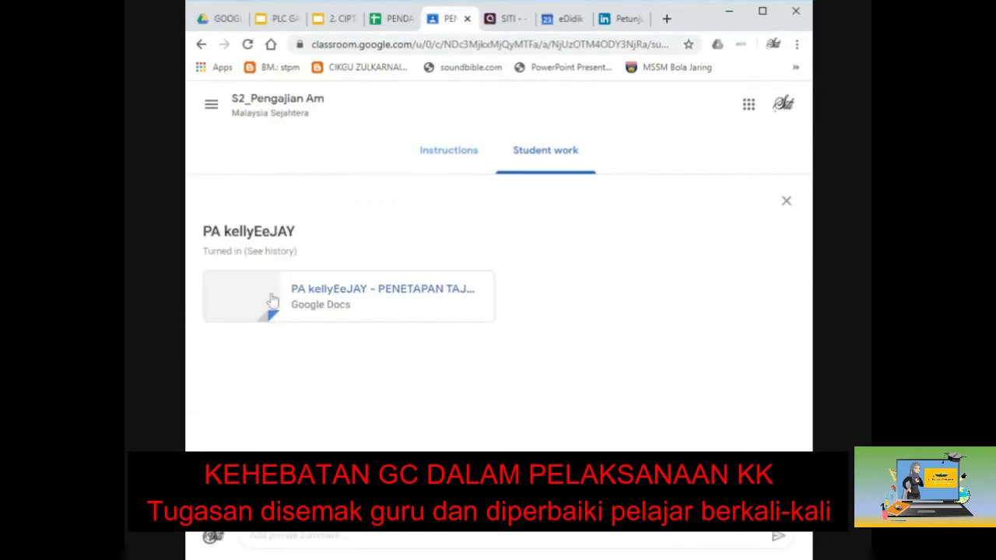
left_click(272, 301)
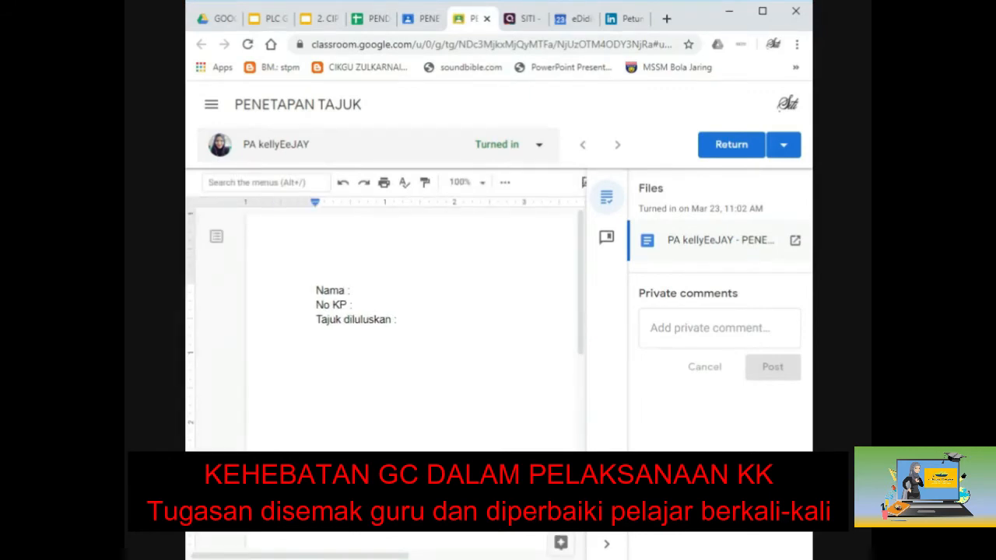
Step: Post the comment 'sila taip guna huruf besar' on the word Nama
left_click(701, 327)
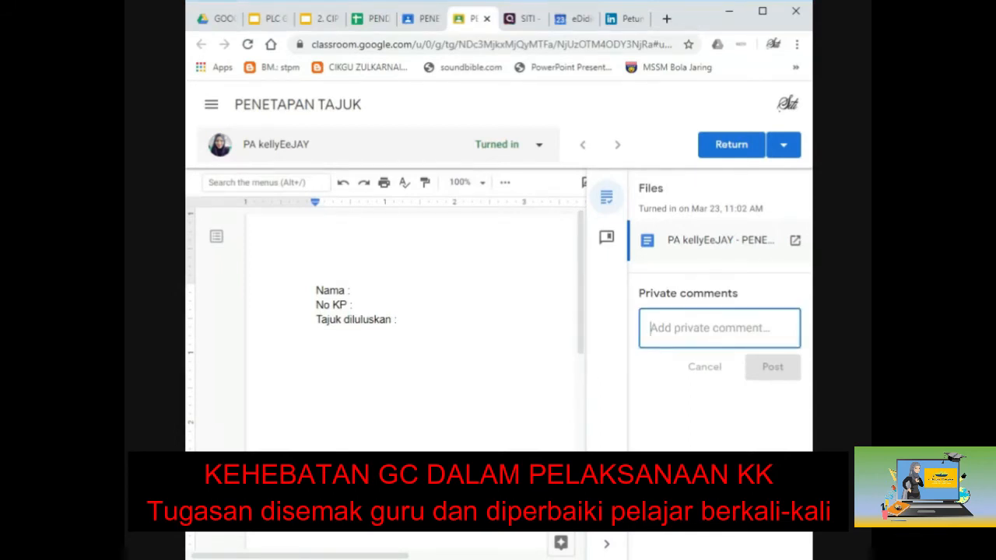
double_click(331, 291)
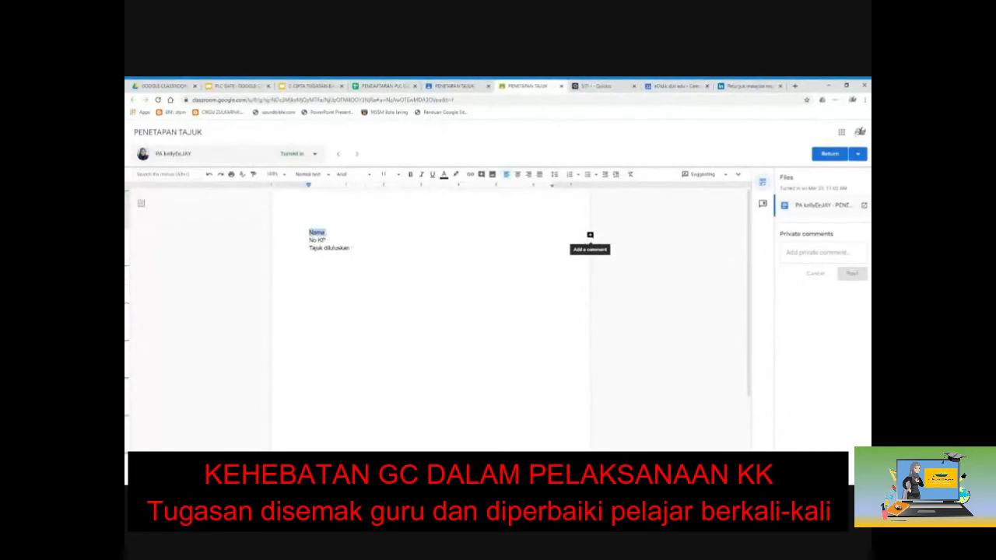
left_click(590, 234)
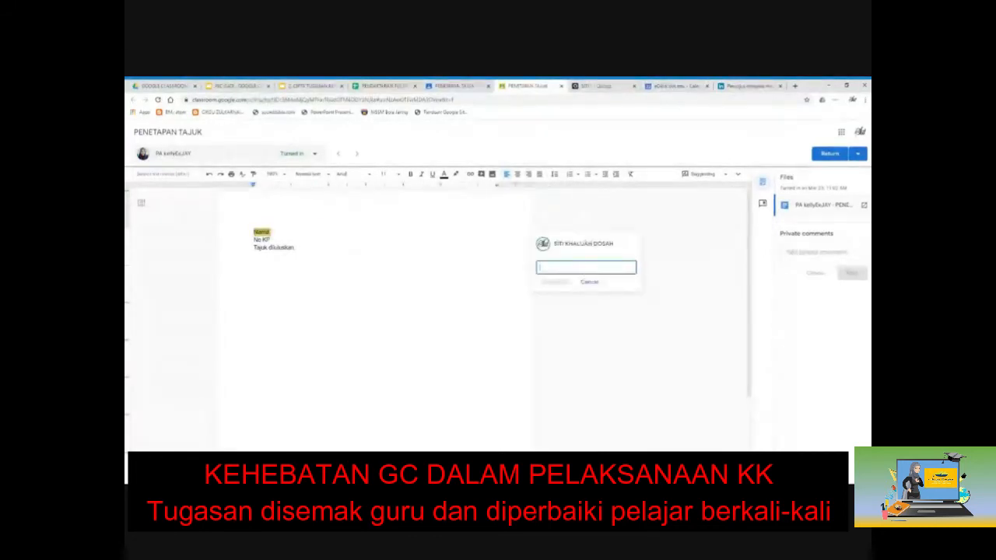
type("pls kec")
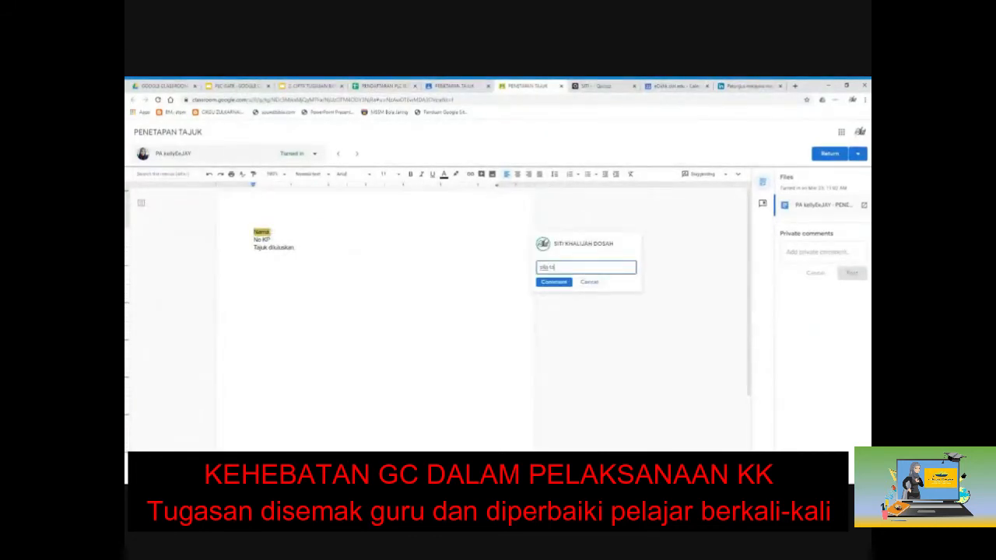
type(" guru")
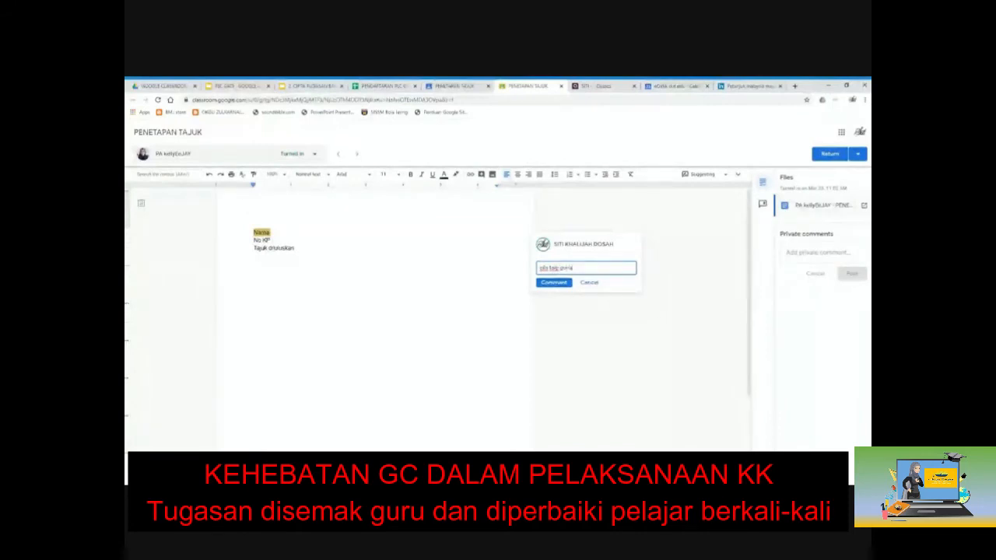
type(" huruf besa")
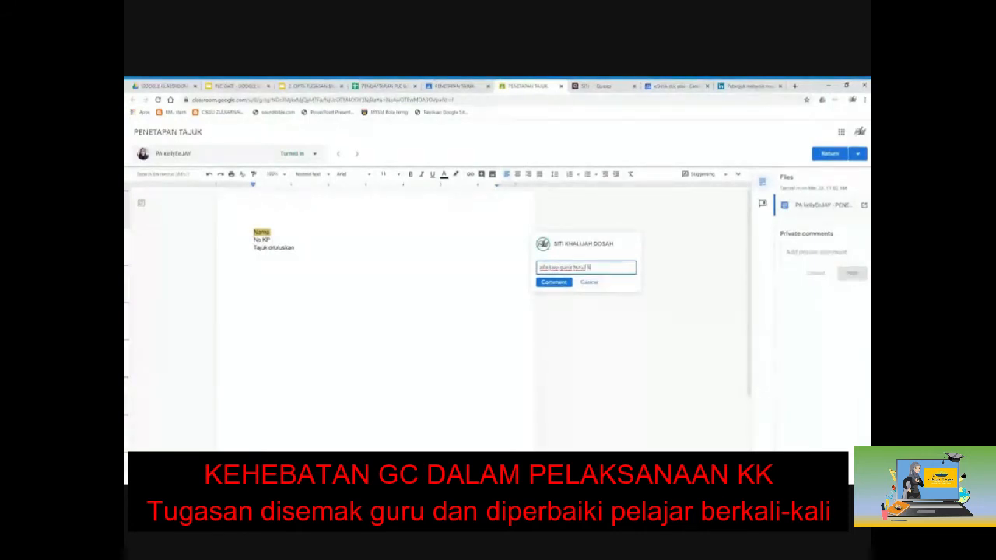
type("r")
left_click(559, 282)
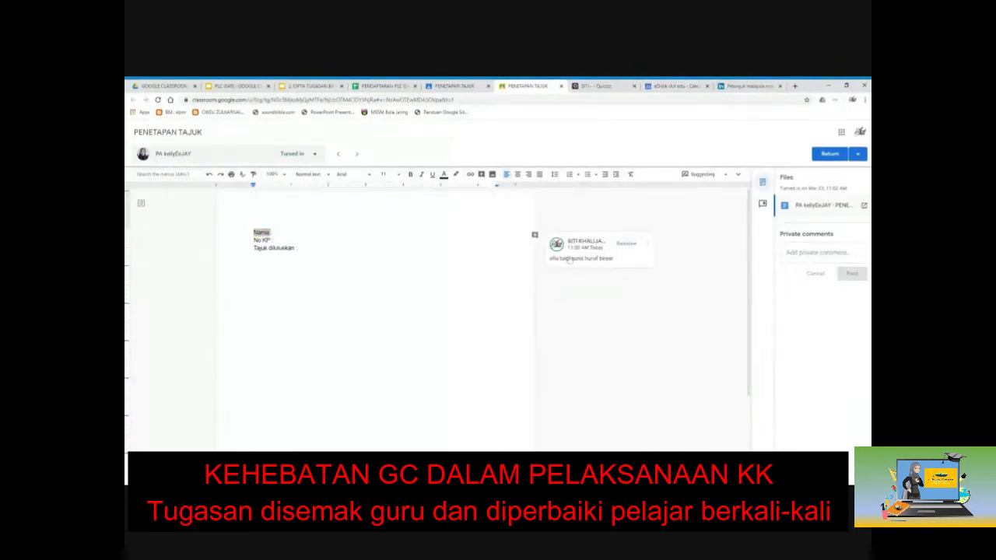
Step: Return the commented PENETAPAN TAJUK submission to the student and close the grading tab
left_click(836, 156)
left_click(567, 332)
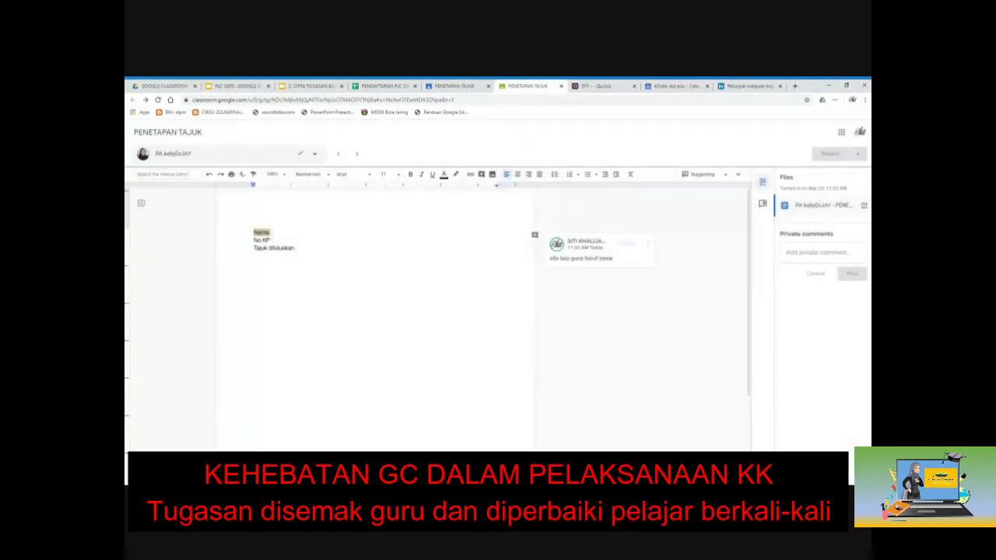
left_click(561, 86)
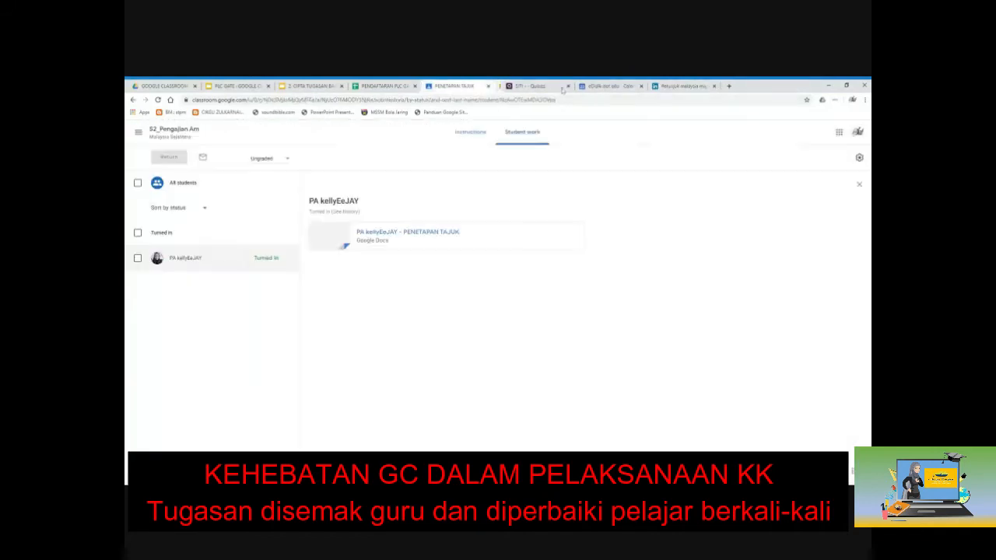
Step: Switch from the assignment's Instructions back to its Student work list
left_click(470, 132)
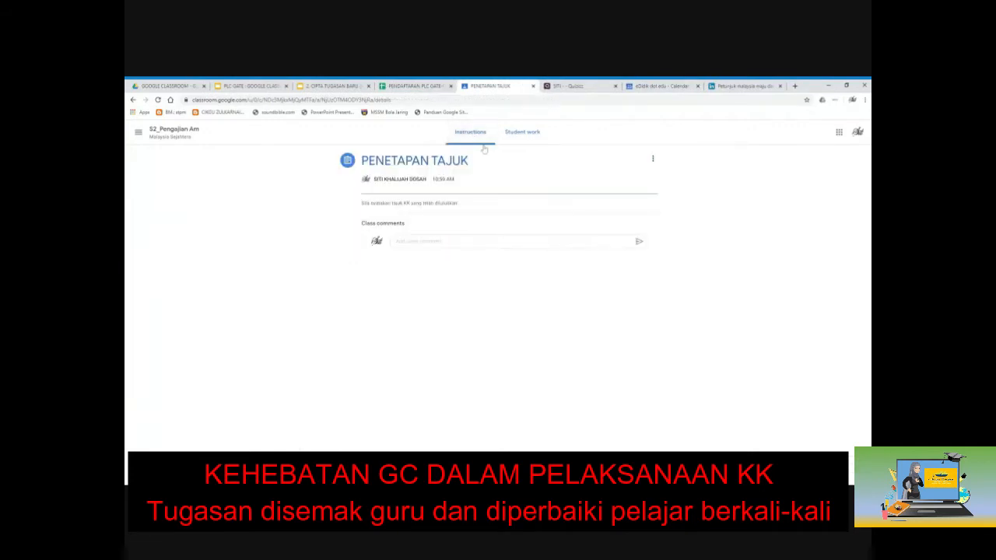
left_click(507, 133)
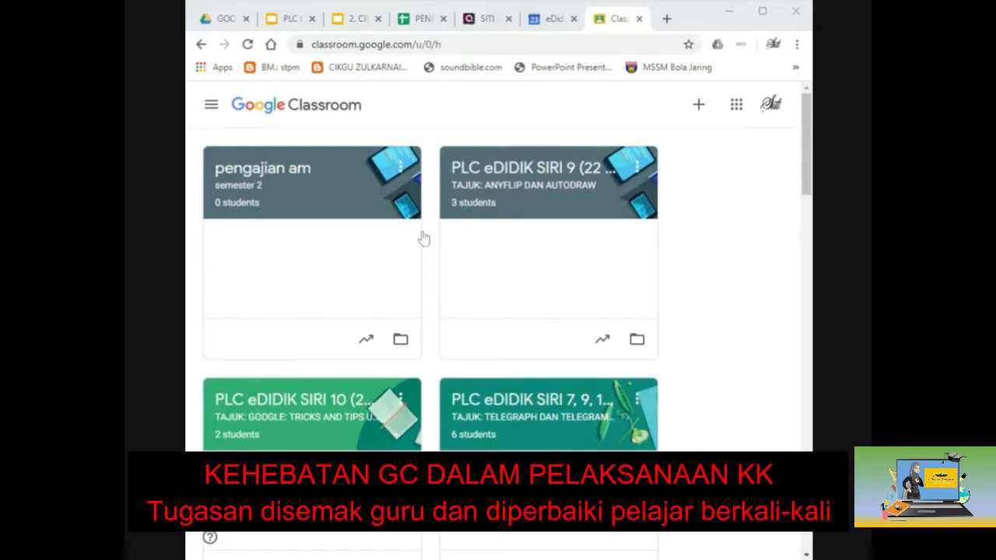
Step: Scroll down the class cards and open the S2_Pengajian Am class
scroll(490, 390, "down", 1)
scroll(490, 389, "down", 6)
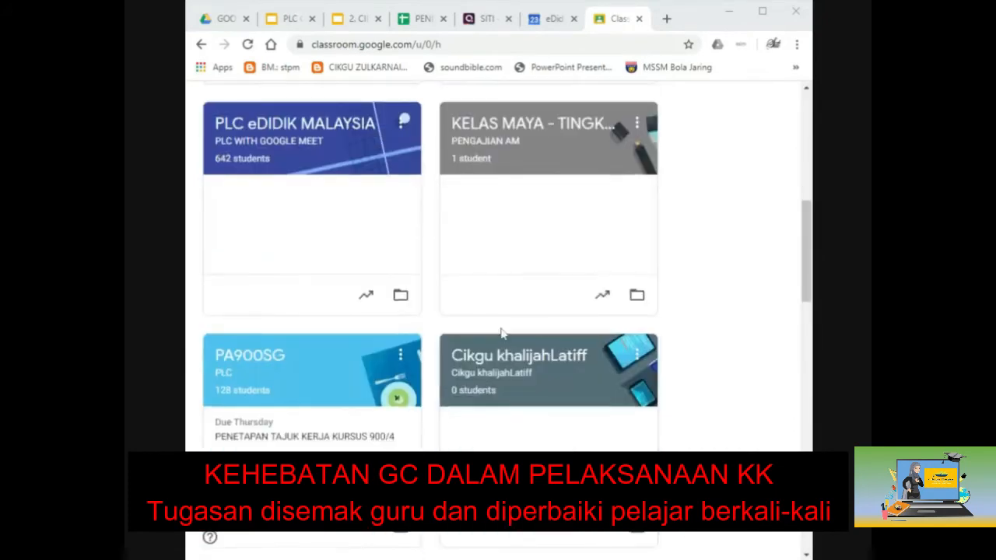
scroll(502, 334, "down", 6)
scroll(501, 334, "down", 2)
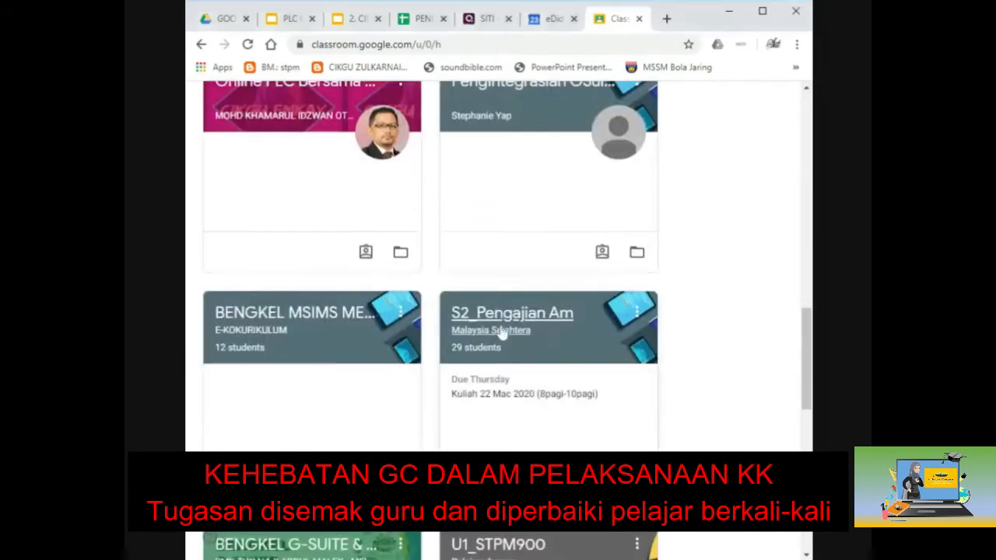
left_click(501, 329)
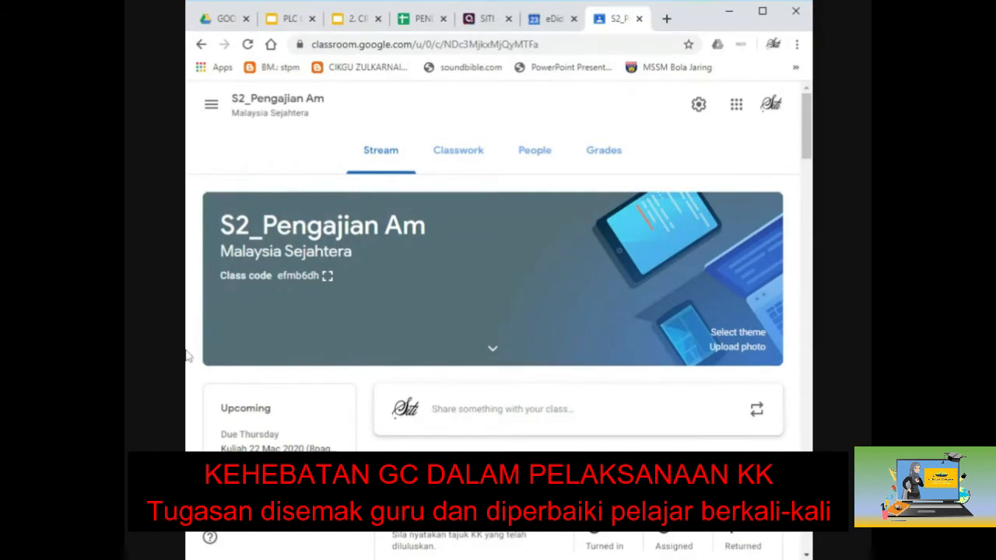
Step: On the Classwork page, dismiss the reuse-post class picker and bring up the Create menu
left_click(456, 155)
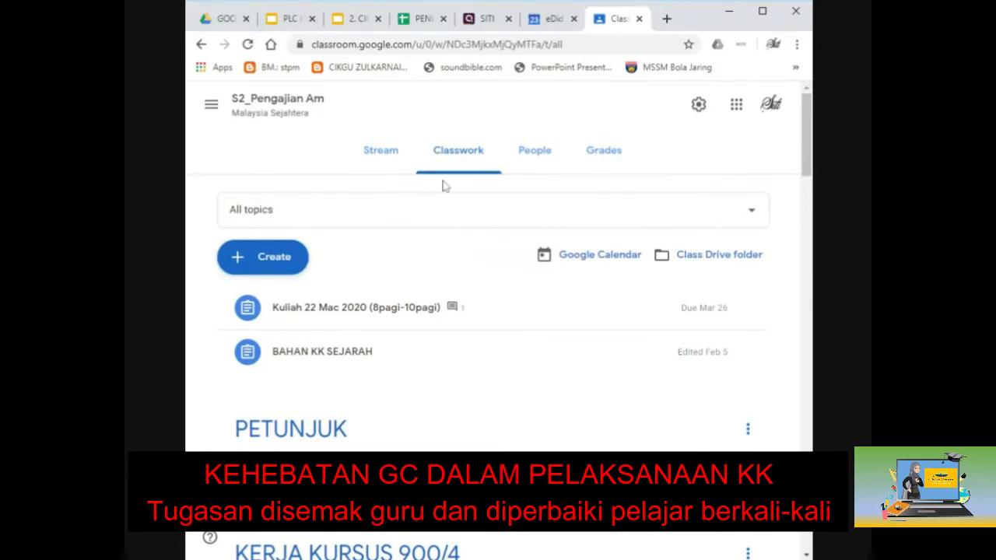
left_click(283, 266)
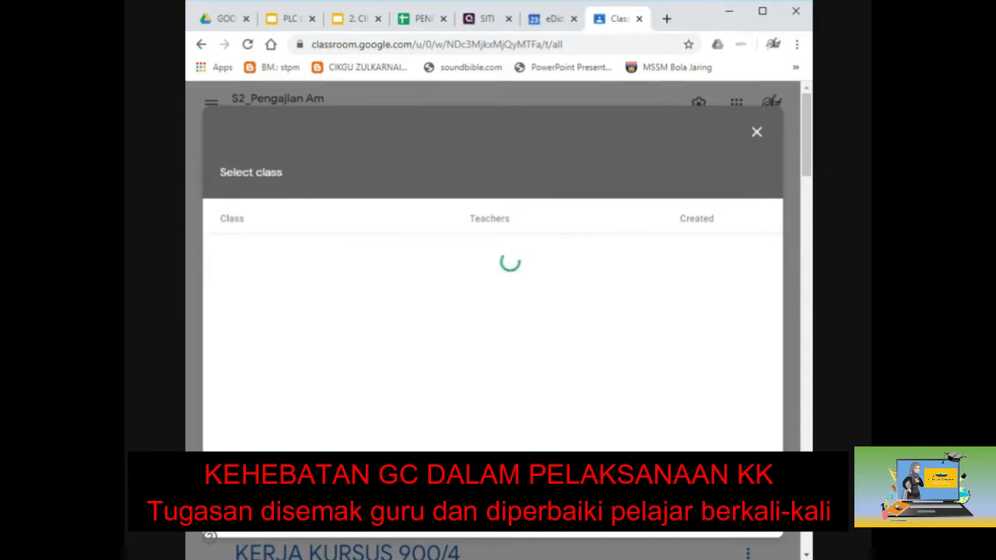
left_click(756, 133)
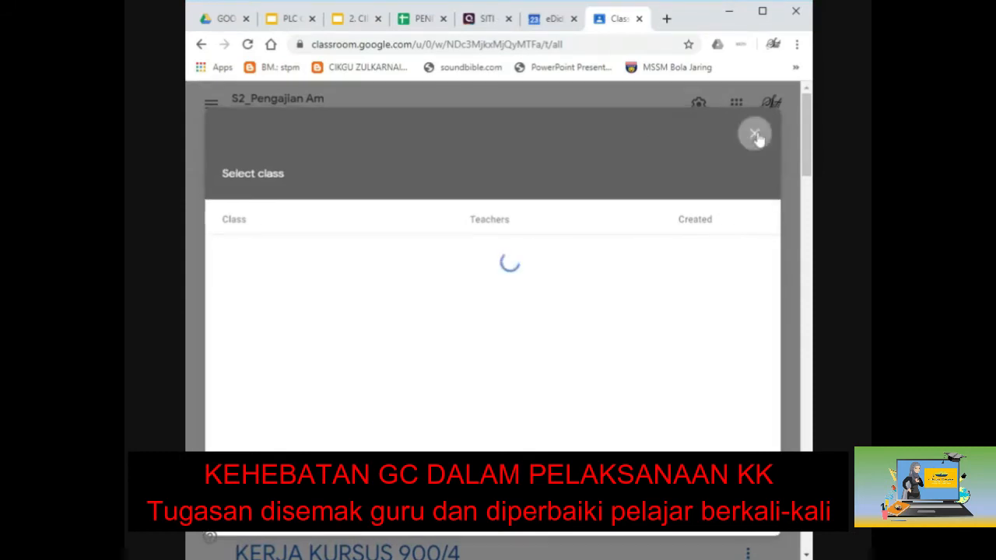
left_click(279, 259)
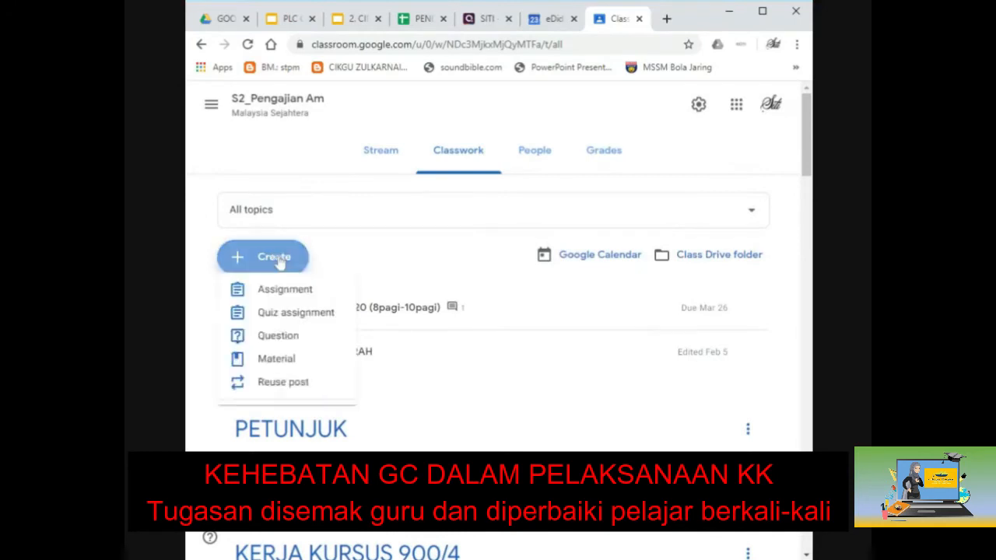
Step: Start an assignment titled PENULISAN ILMIAH with instructions 'Sila lengkapkan KK anda. TErima kasih'
left_click(285, 305)
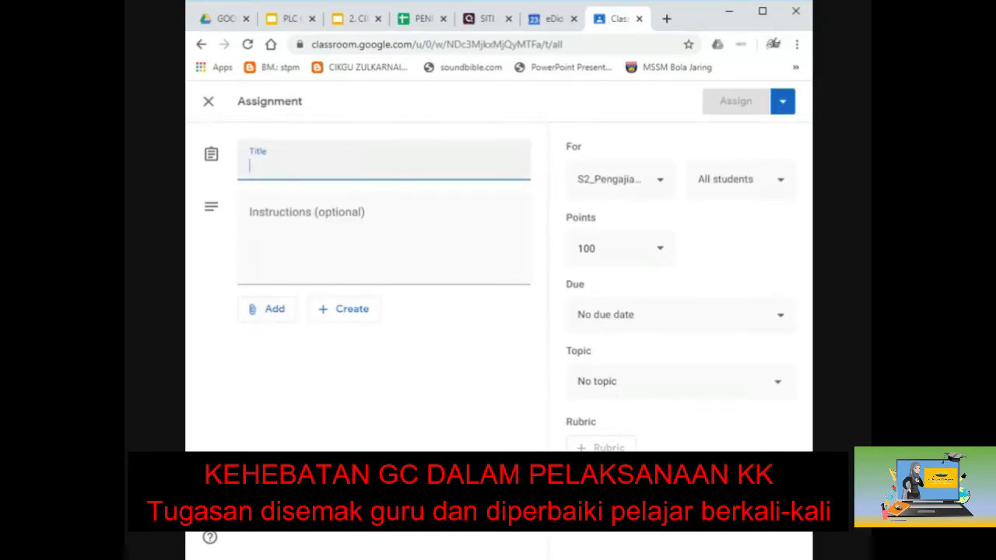
type("ke")
key("BackSpace")
key("BackSpace")
type("PENULISAN I")
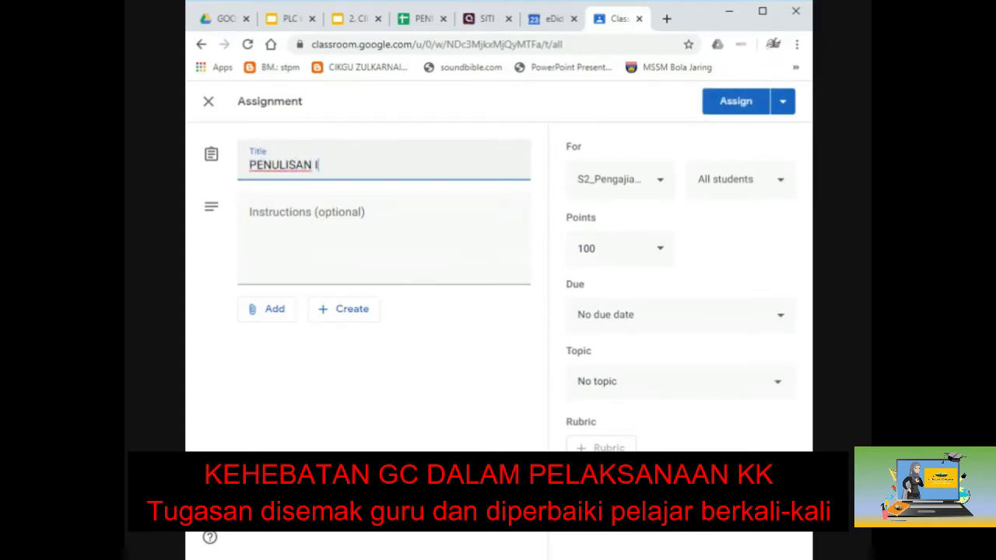
type("LMIAH")
left_click(251, 217)
type("Sila")
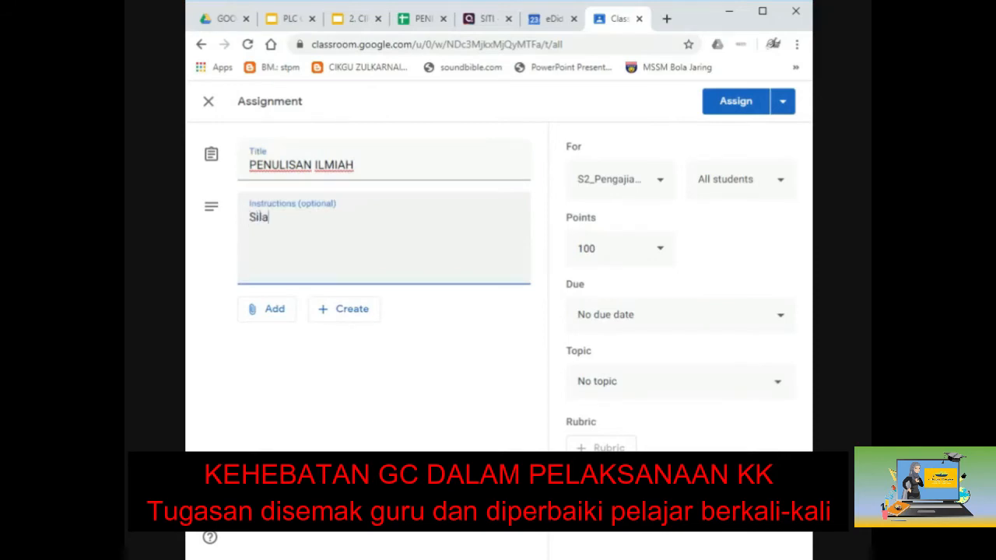
type(" lengkapkan ")
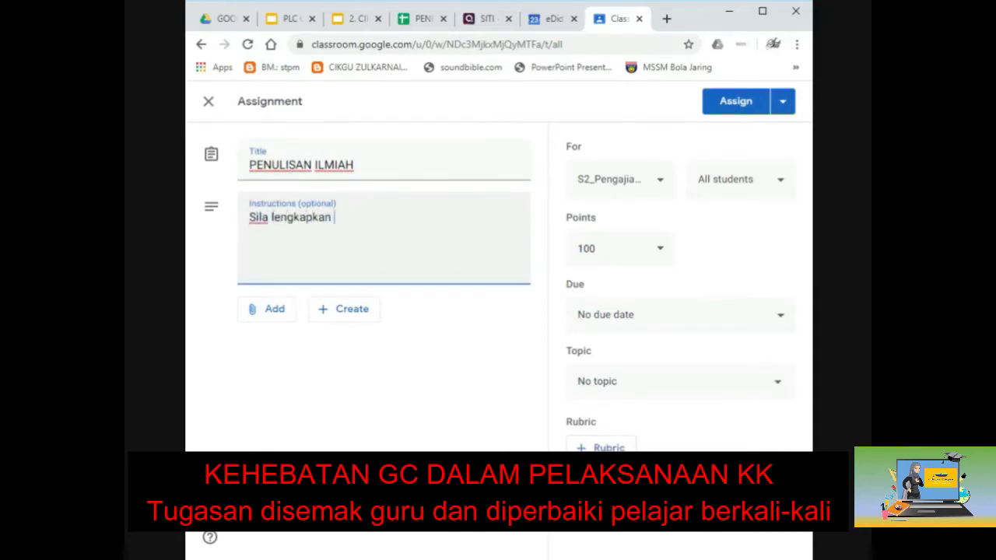
type("KK anda. TErima kasih")
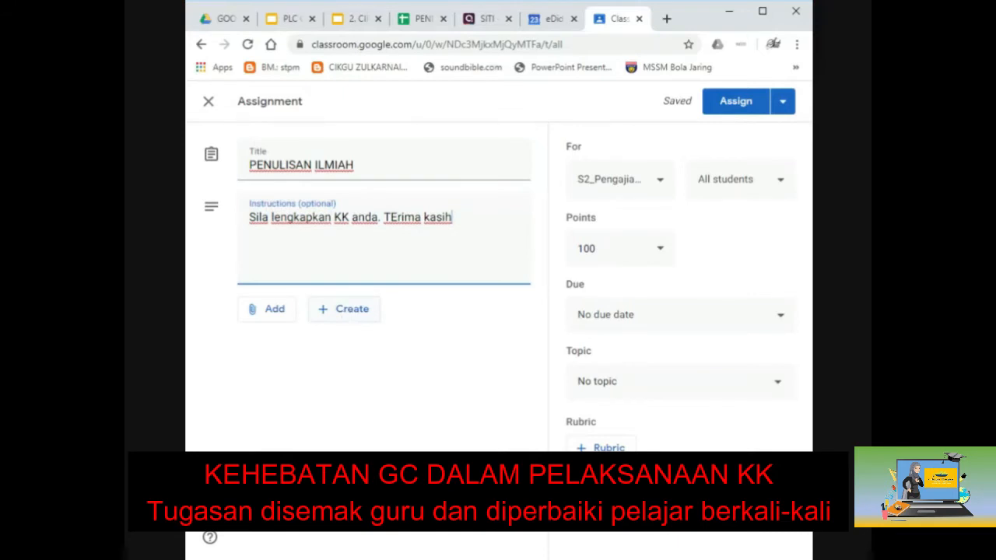
left_click(344, 309)
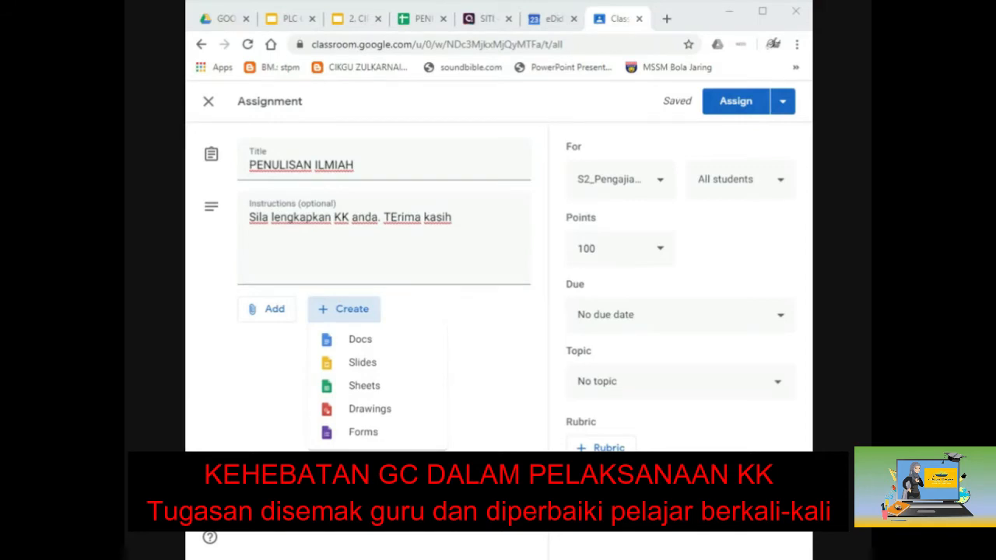
Step: Choose Docs to create a new blank Google document for the assignment
left_click(376, 342)
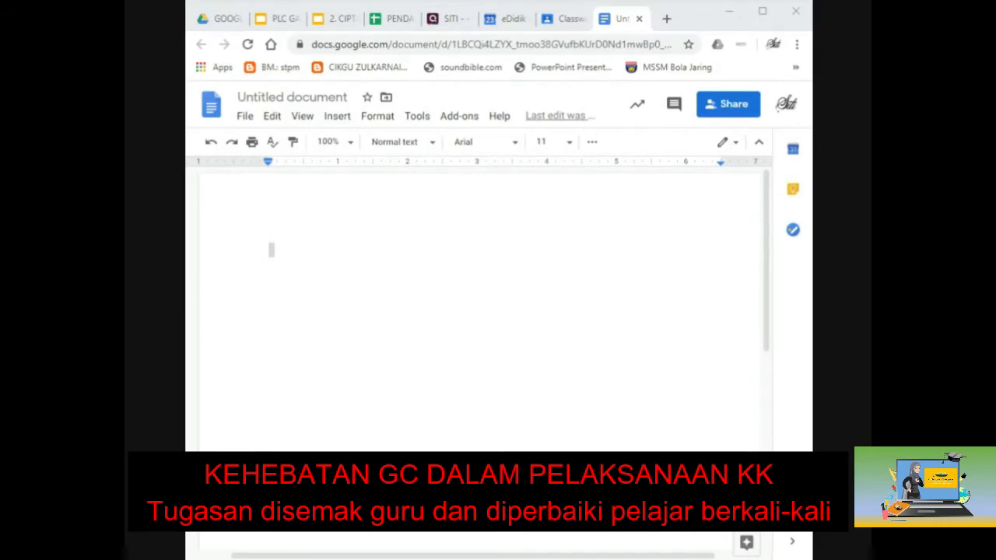
Step: Type NAMA and NO KP fields with their colons aligned by tab stops
left_click(272, 249)
type("NAMA :")
key("Tab")
key("Return")
key("Return")
type("NO")
key("Tab")
key("BackSpace")
type("KP")
key("Tab")
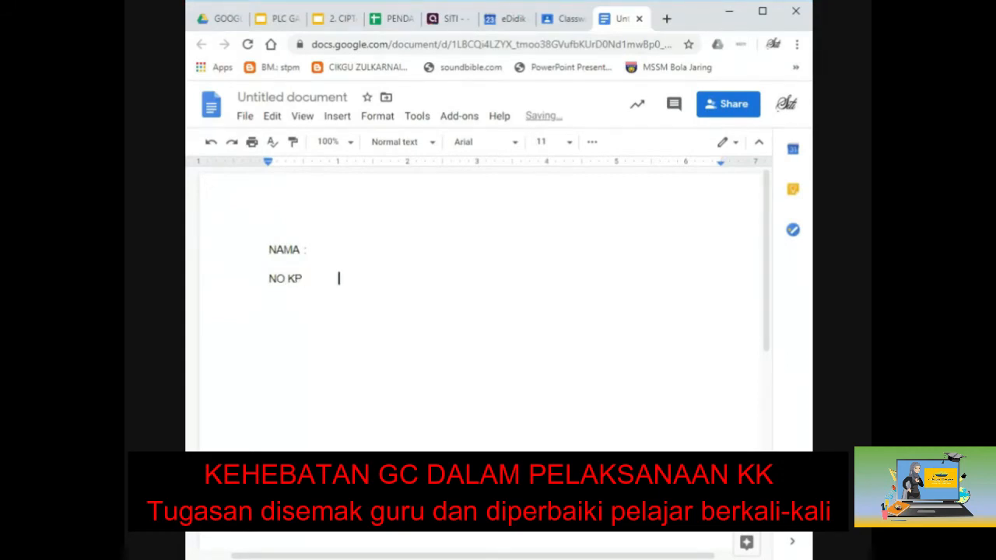
type(":")
key("Return")
left_click(303, 250)
key("Tab")
left_click(270, 294)
key("Return")
key("Return")
key("Return")
Step: Paste the numbered section list and format all text black at font size 11
type("1. 2. 3. 4. 5. 6. 7. 8. 9. 10.")
scroll(480, 311, "up", 8)
key("ctrl+a")
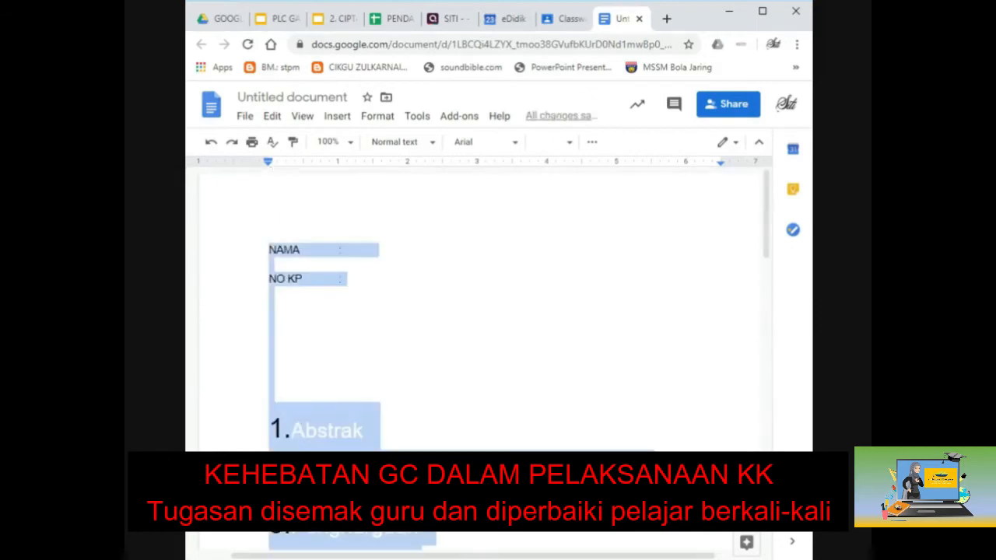
left_click(763, 11)
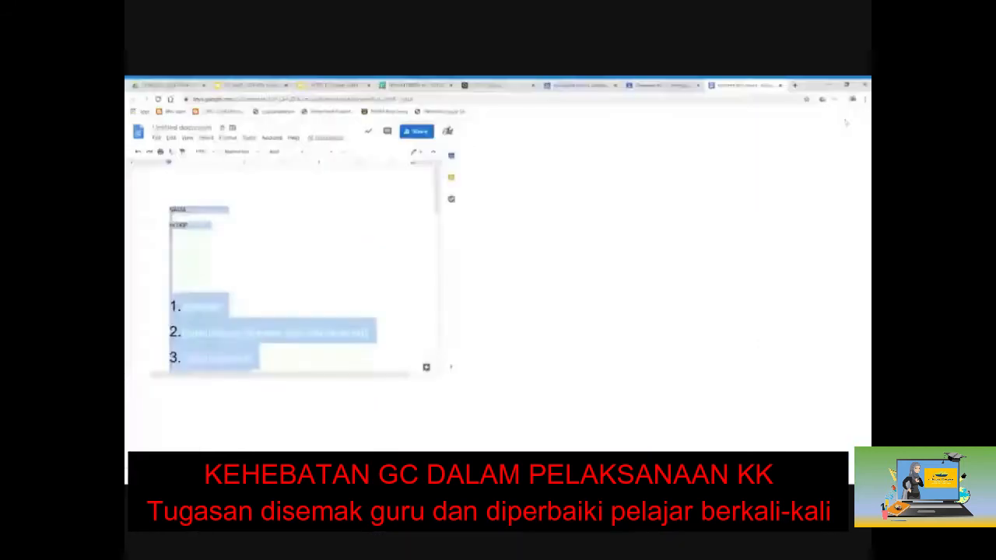
left_click(377, 152)
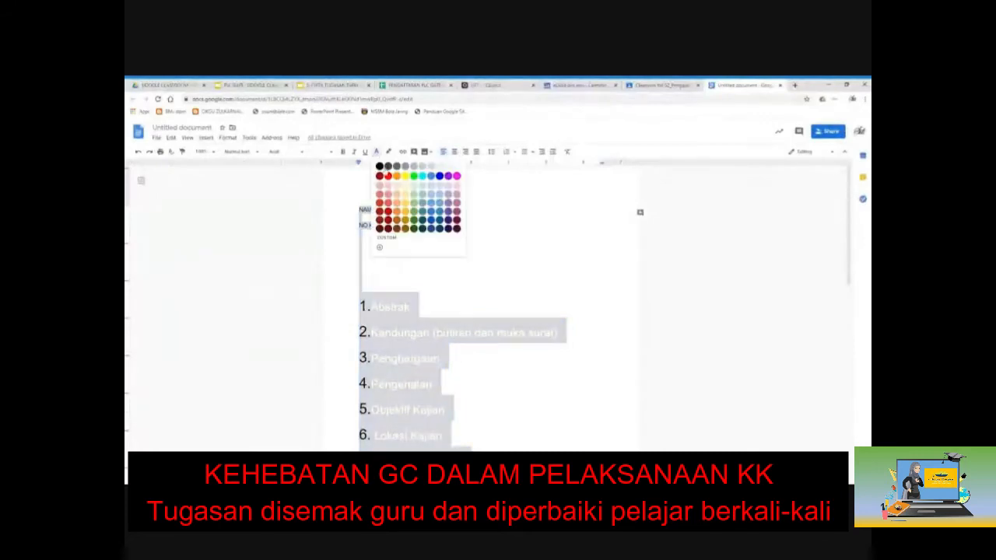
left_click(381, 165)
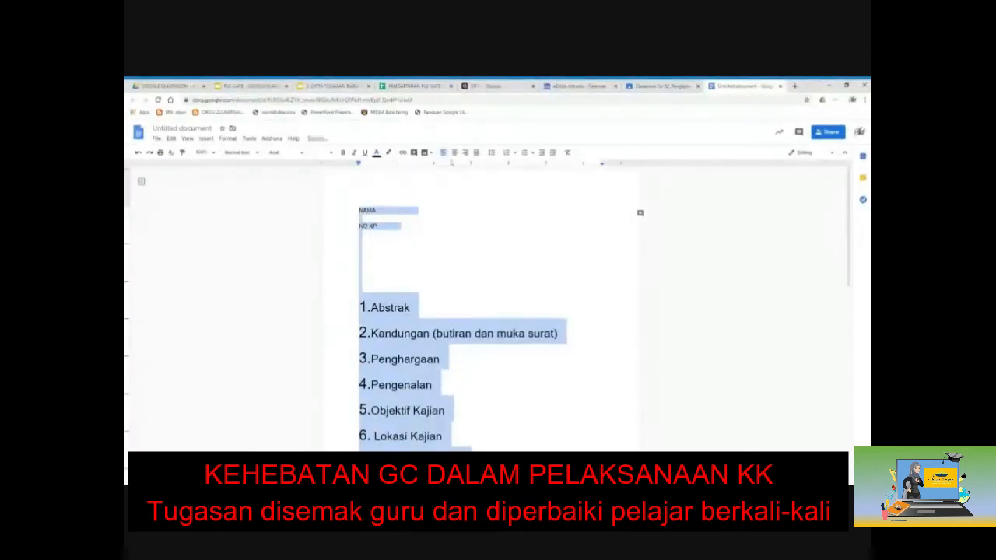
left_click(319, 152)
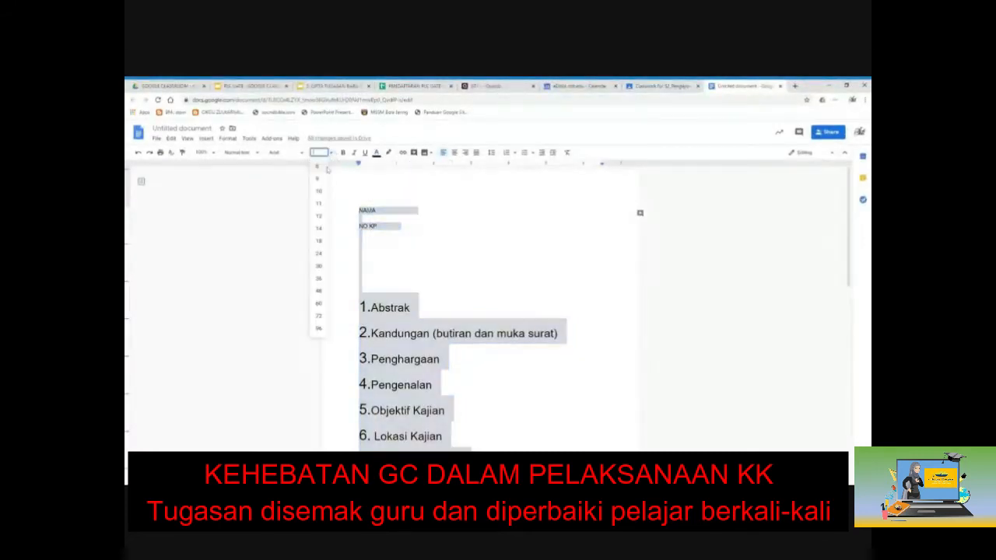
left_click(323, 167)
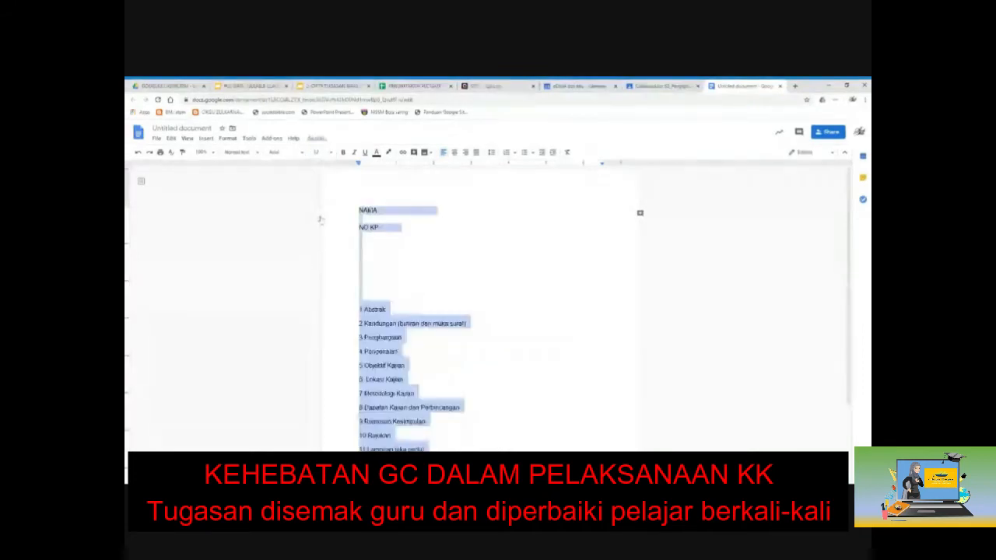
left_click(303, 155)
left_click(332, 155)
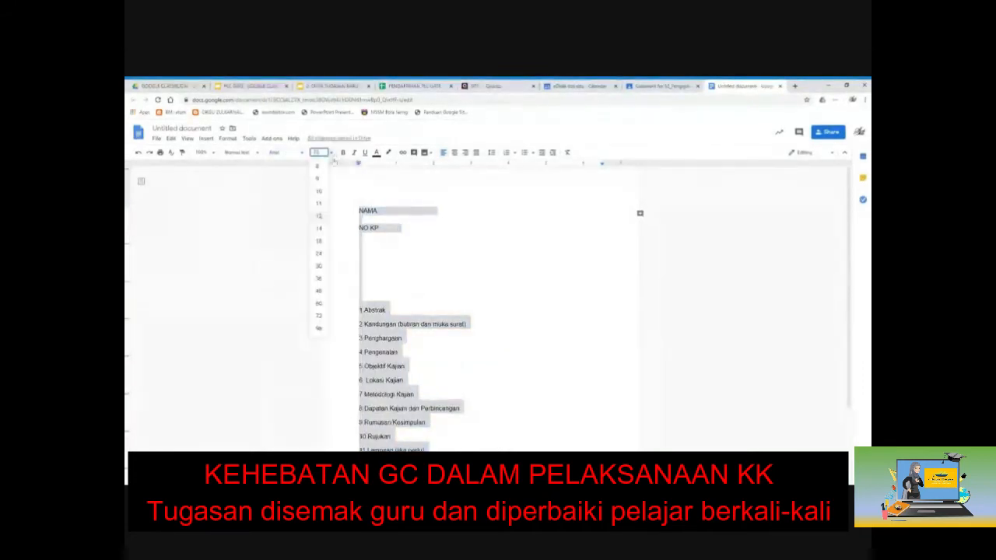
left_click(318, 204)
left_click(359, 288)
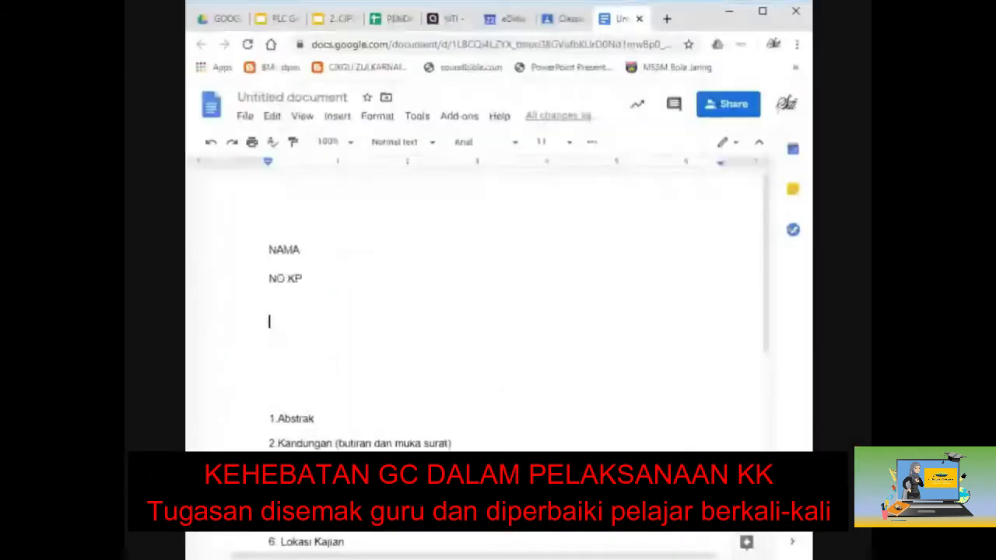
Step: Add a TAJUK field below NO KP and push the section list onto the next page
type("taju")
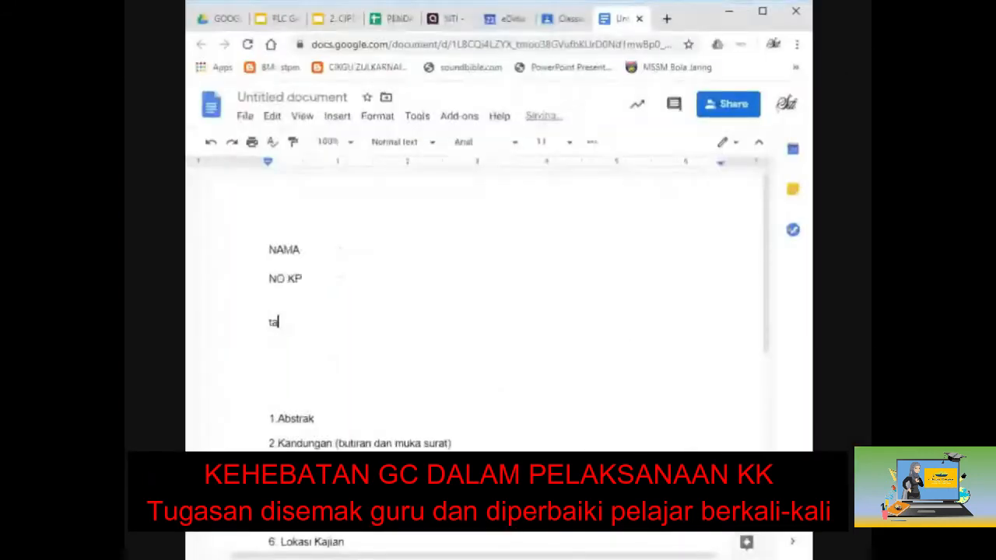
key("BackSpace")
key("BackSpace")
key("BackSpace")
key("BackSpace")
type("TAJUK")
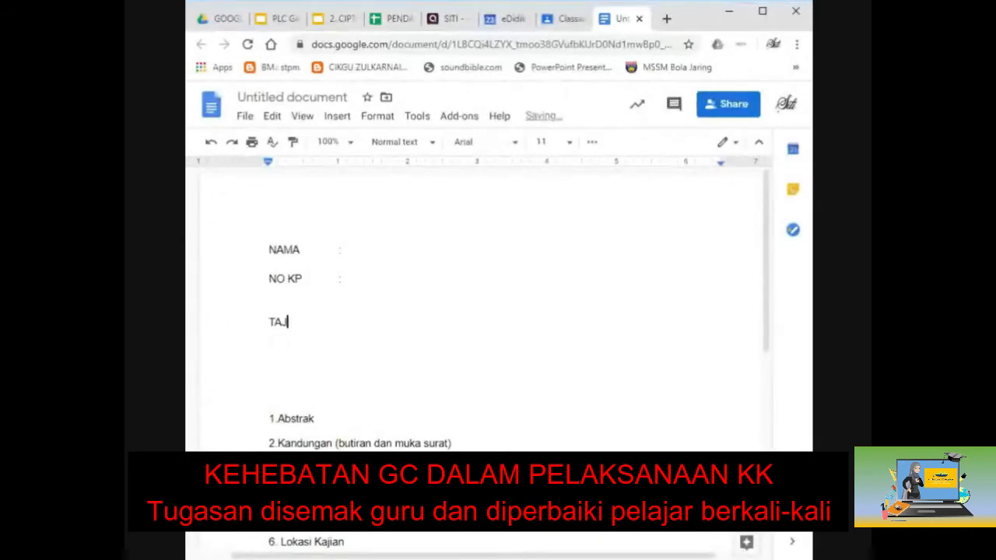
key("Tab")
double_click(272, 380)
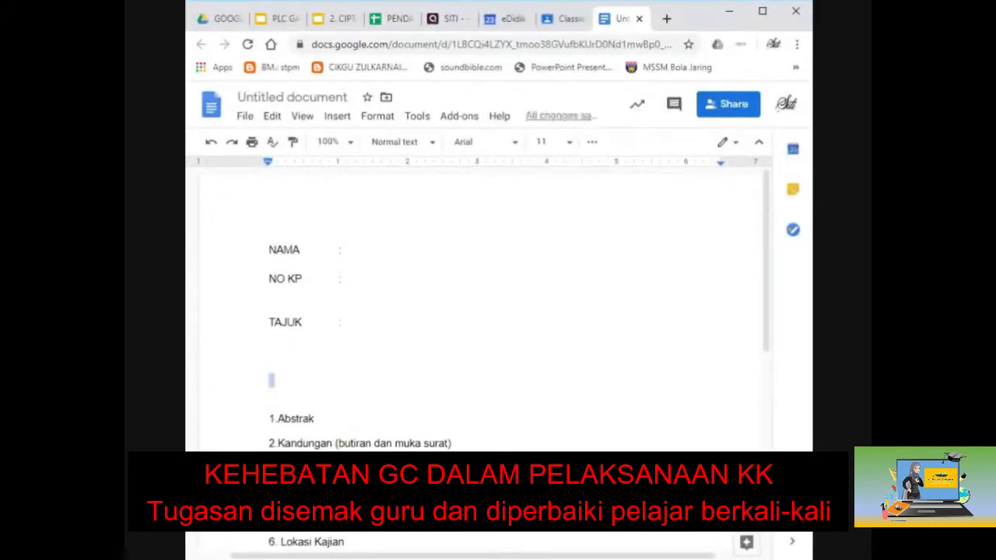
left_click(273, 394)
scroll(478, 358, "down", 1)
scroll(479, 358, "down", 4)
key("Return")
key("Return")
key("Return")
key("Return")
key("Return")
key("Return")
key("Return")
key("Return")
key("Return")
key("Return")
key("Return")
key("Return")
key("Return")
key("Return")
key("Return")
key("Return")
key("Return")
key("Return")
key("Return")
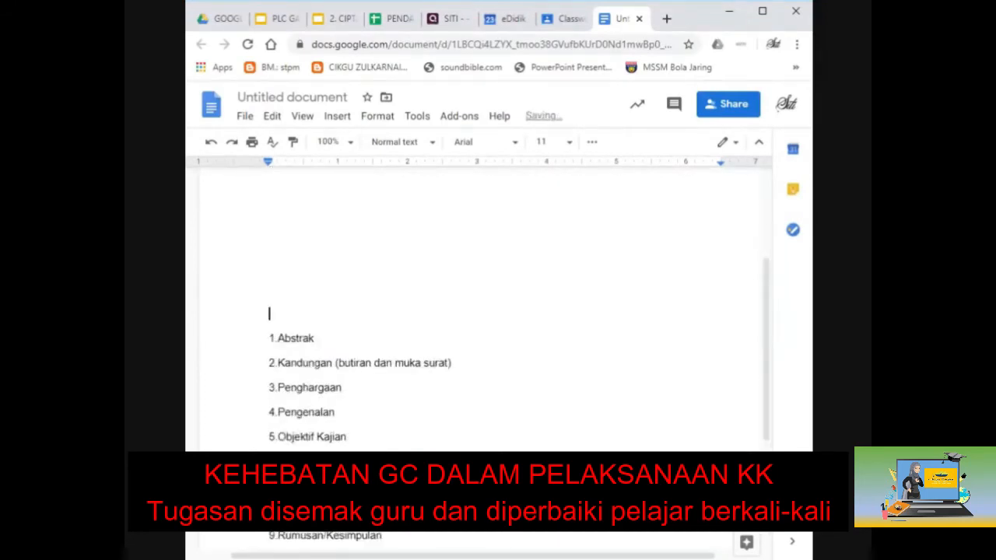
key("Return")
key("Return")
key("Return")
key("Return")
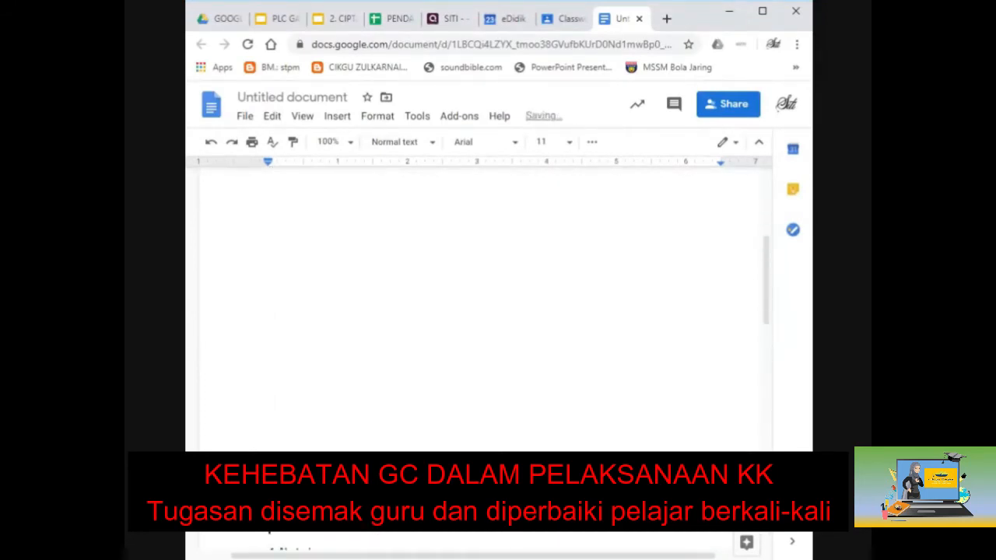
key("Return")
key("Return")
key("Return")
key("Return")
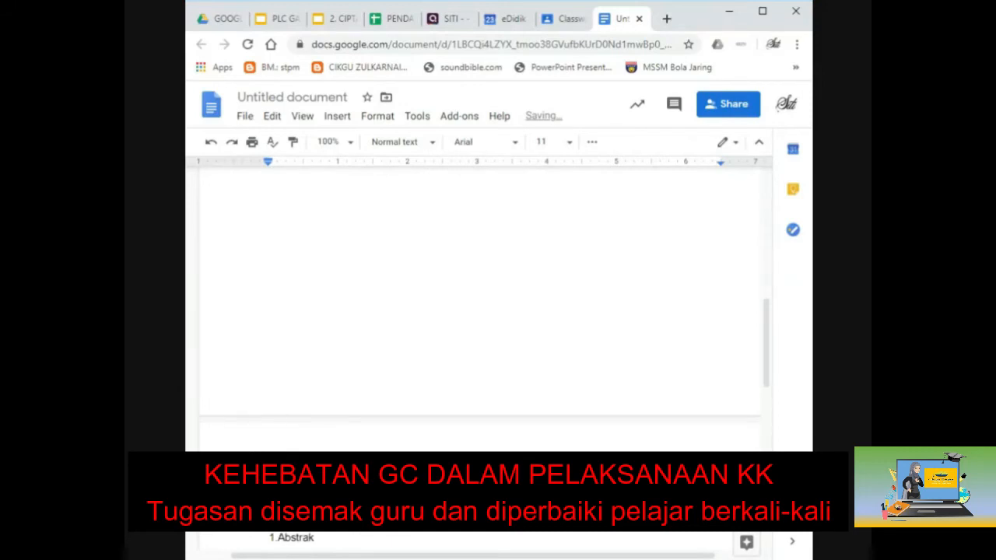
scroll(483, 311, "down", 4)
Step: Copy the word Abstrak onto a new page after the section list
double_click(296, 248)
key("ctrl+c")
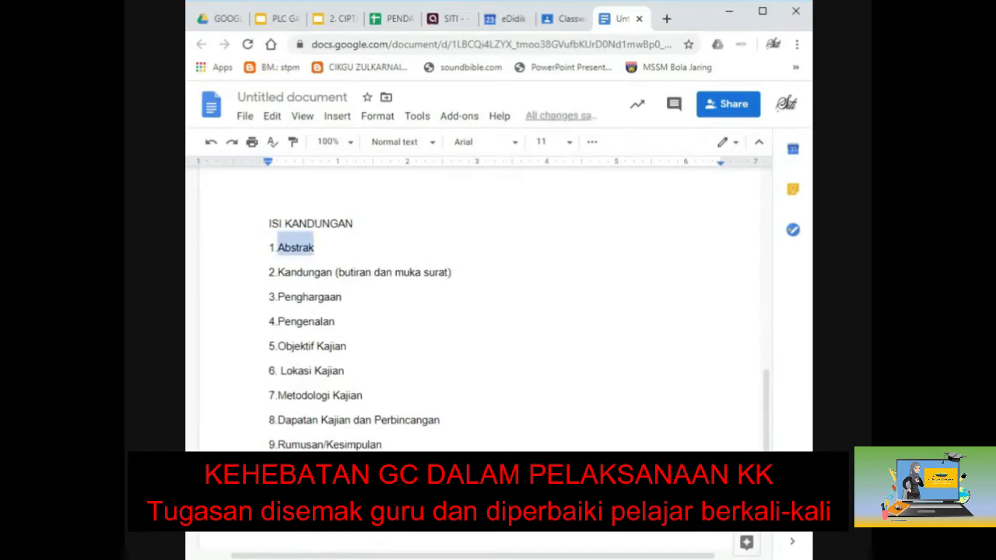
scroll(482, 311, "down", 5)
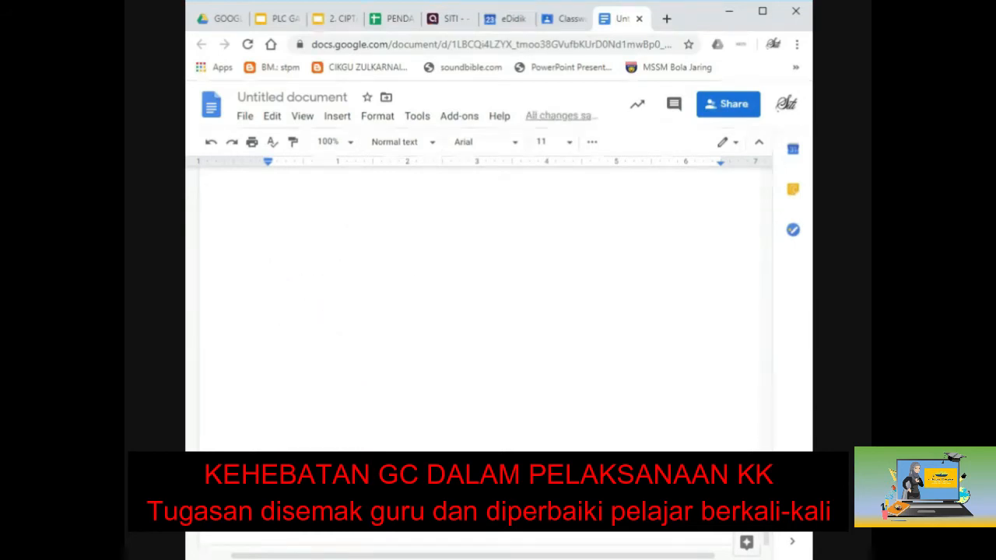
left_click(269, 216)
key("ctrl+Return")
key("ctrl+v")
key("shift+Home")
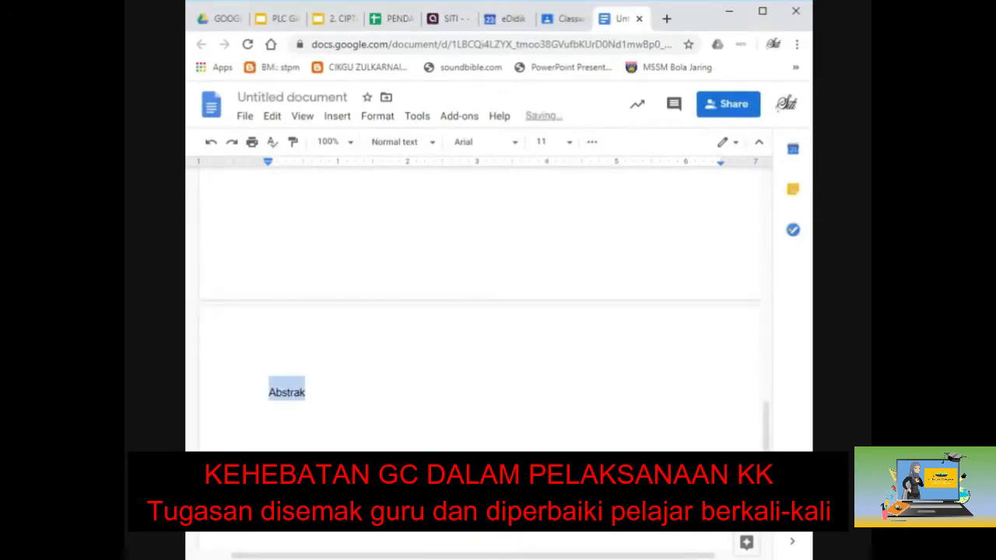
Step: Make the ABSTRAK heading uppercase, bold and centred
left_click(460, 115)
mouse_move(512, 180)
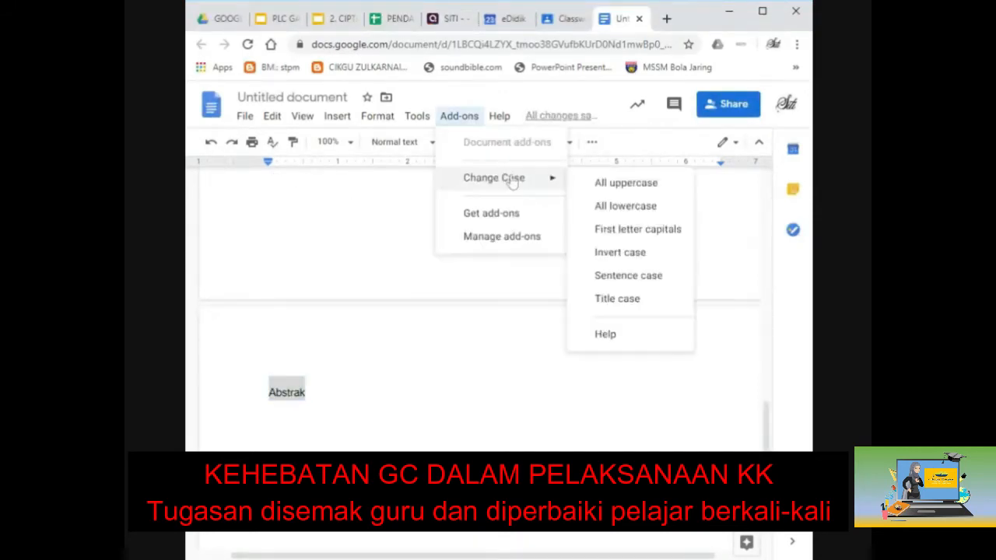
left_click(599, 182)
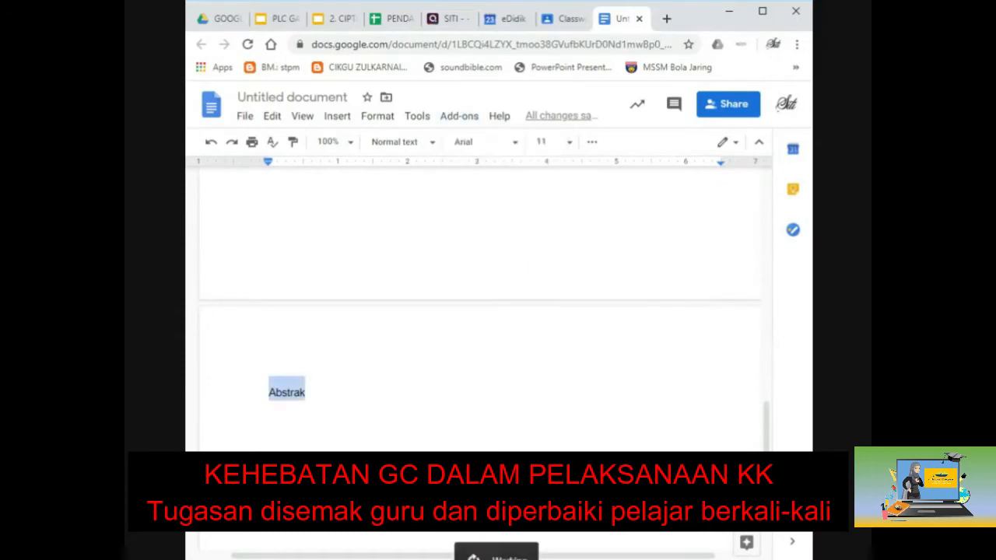
left_click(592, 142)
left_click(197, 177)
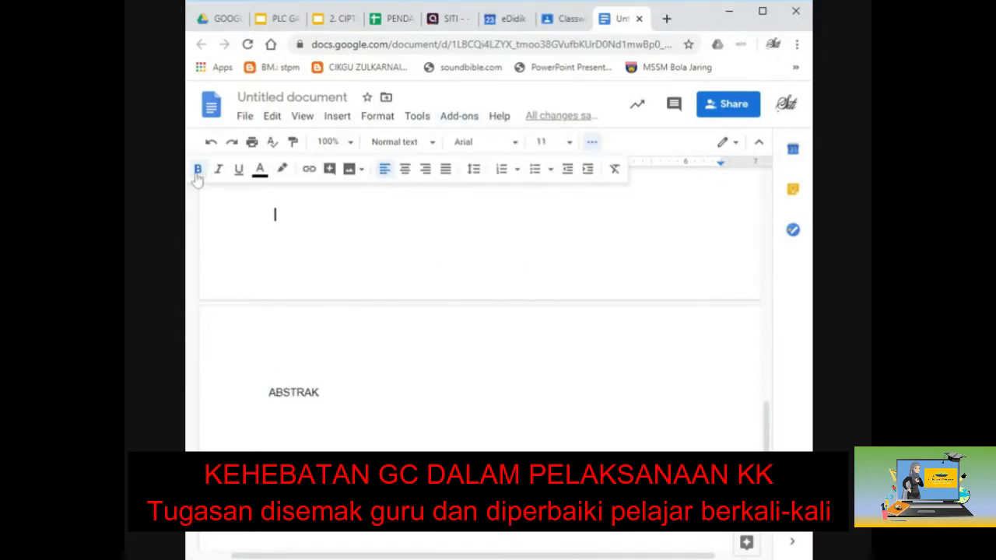
left_click(406, 173)
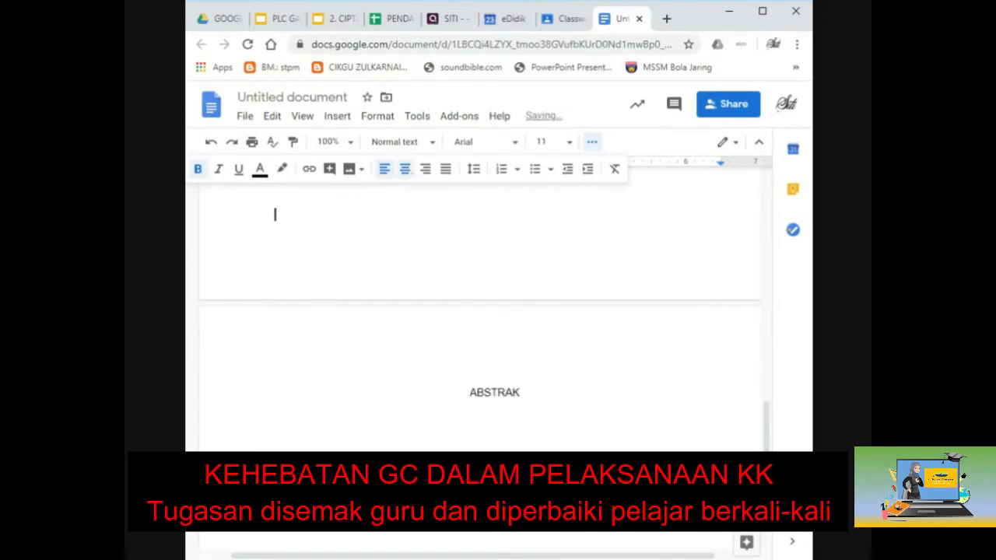
key("shift+Home")
left_click(198, 169)
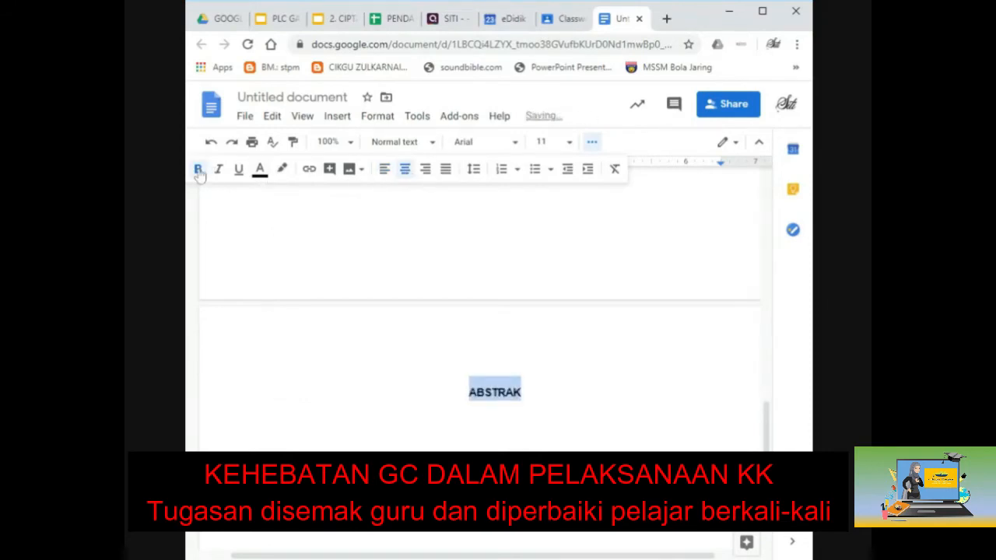
key("End")
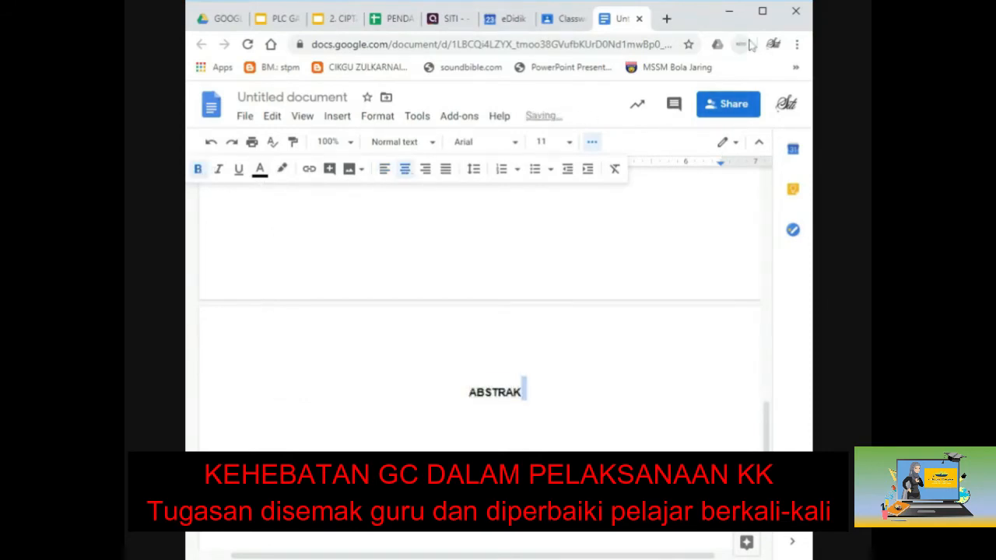
scroll(482, 312, "up", 10)
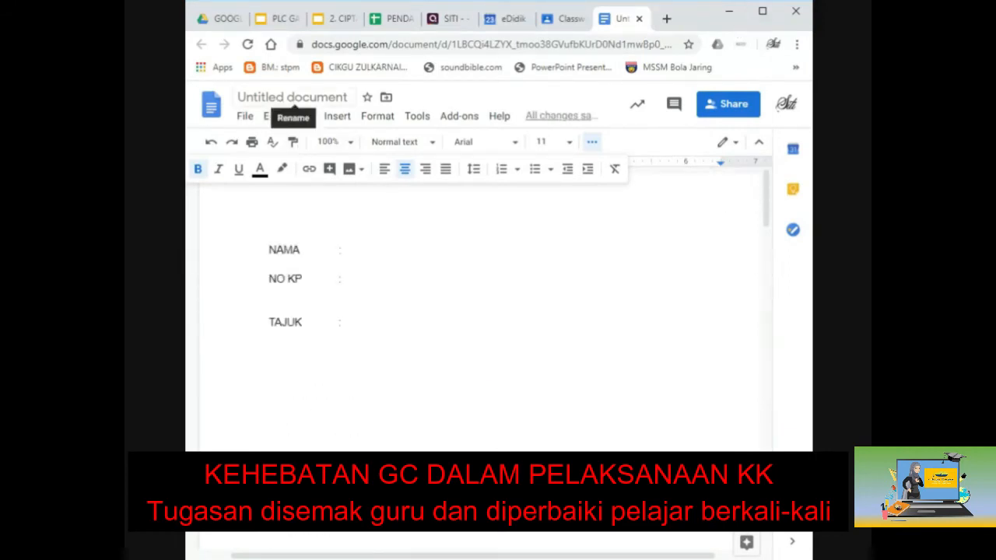
Step: Rename the document PENULISAN ILMIAH and close its tab
left_click(280, 96)
type("PEM")
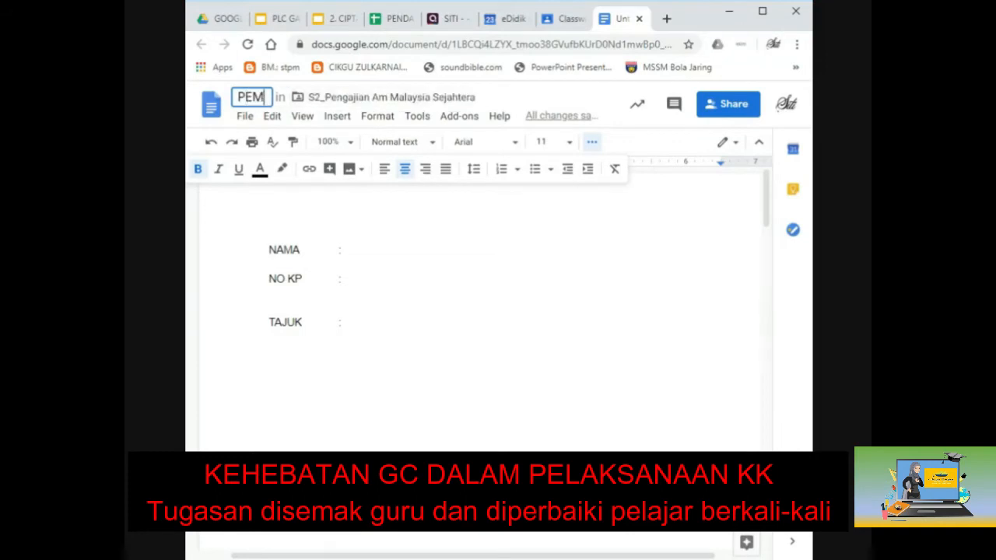
key("BackSpace")
type("NULISA")
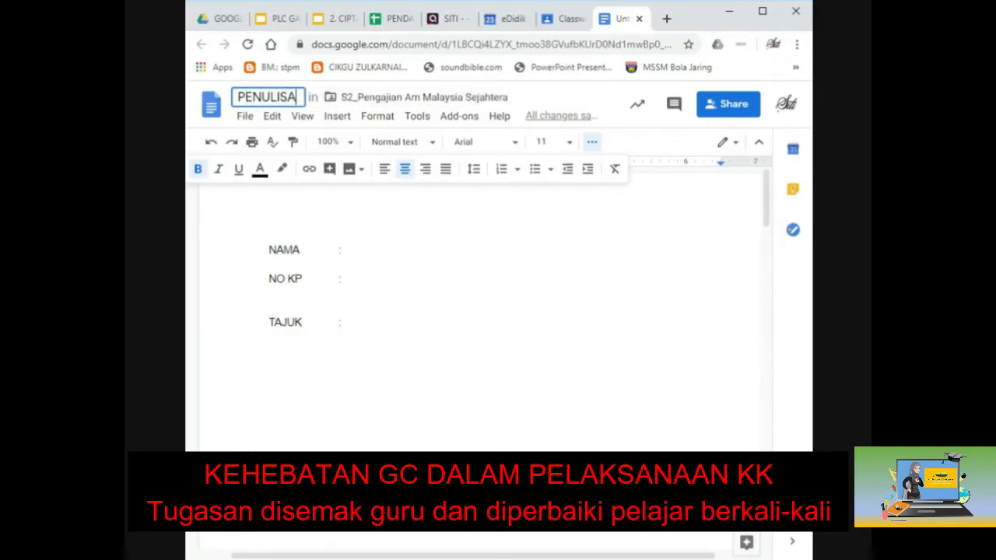
type("N ILMIAH")
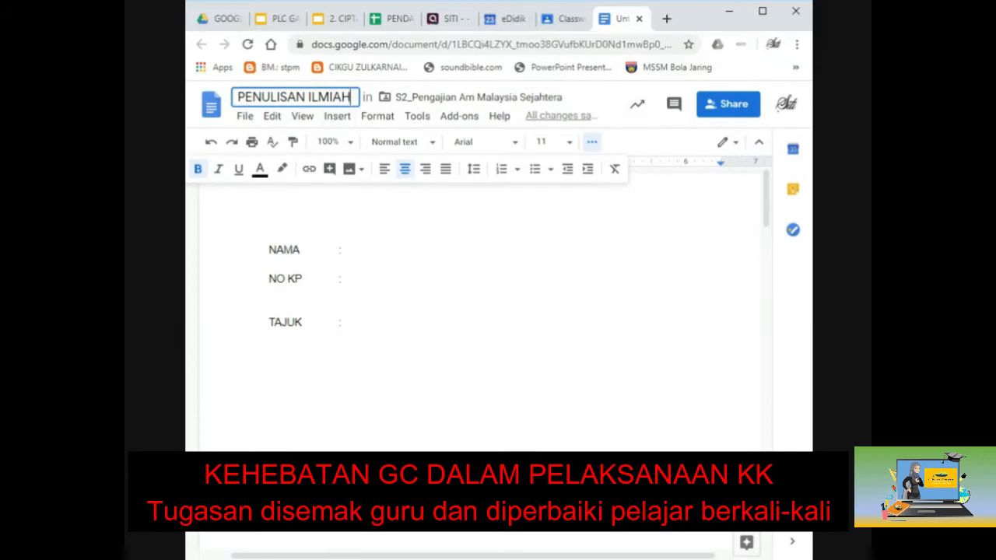
left_click(373, 249)
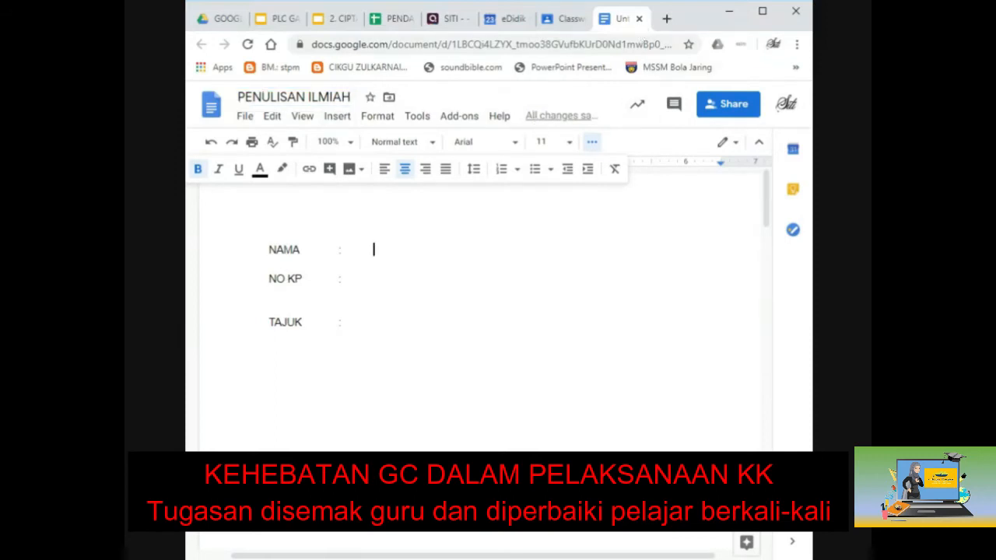
left_click(639, 19)
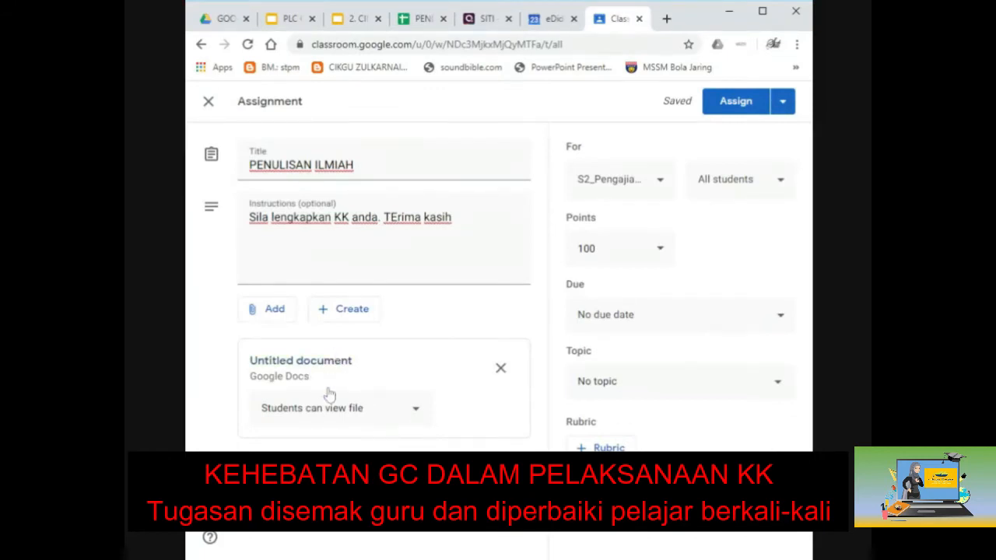
Step: Change the attachment's access from Students can edit file to Make a copy for each student
left_click(417, 411)
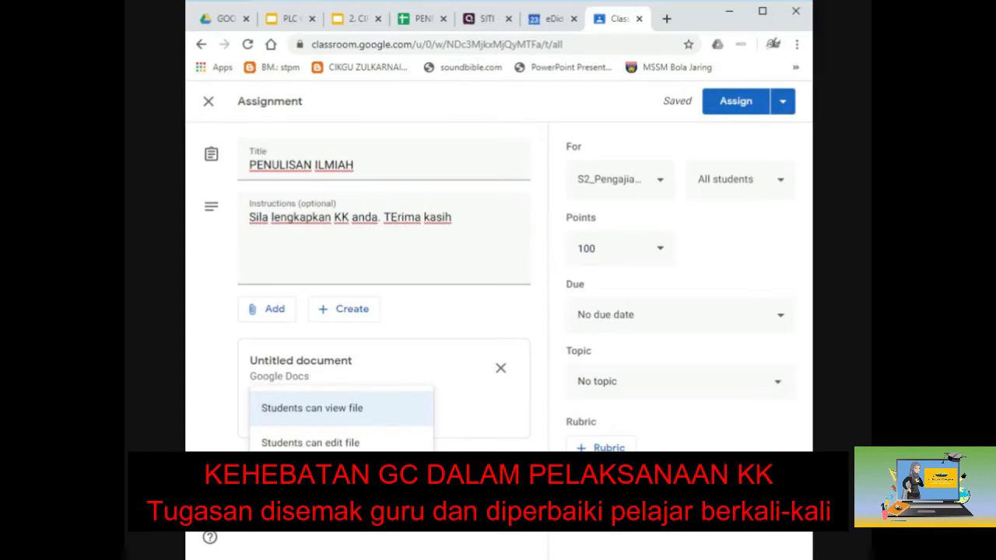
left_click(342, 442)
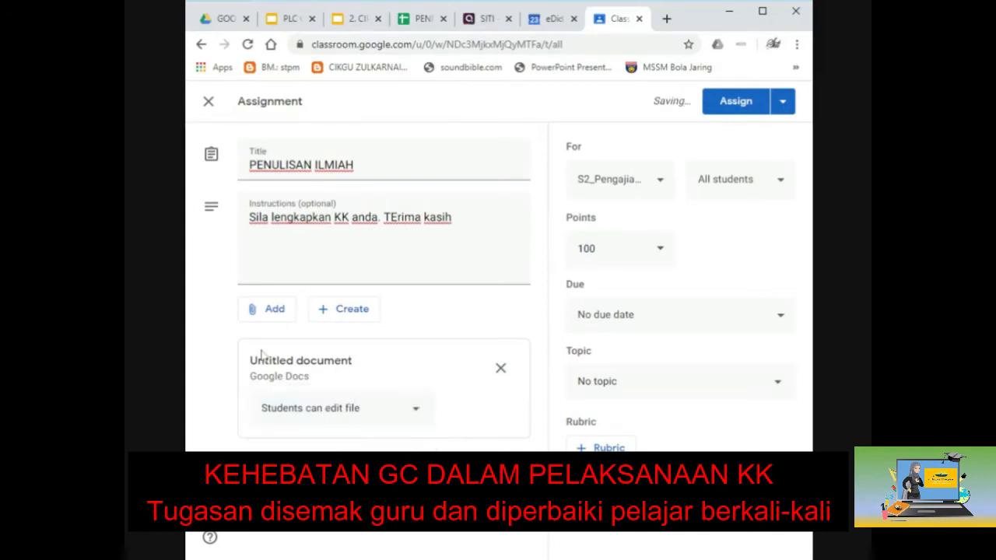
left_click(303, 362)
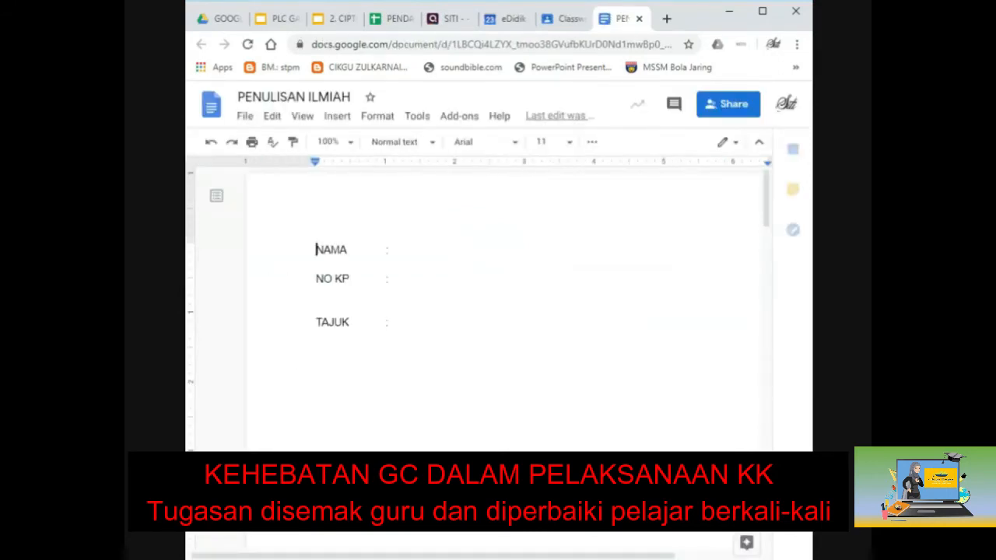
left_click(374, 249)
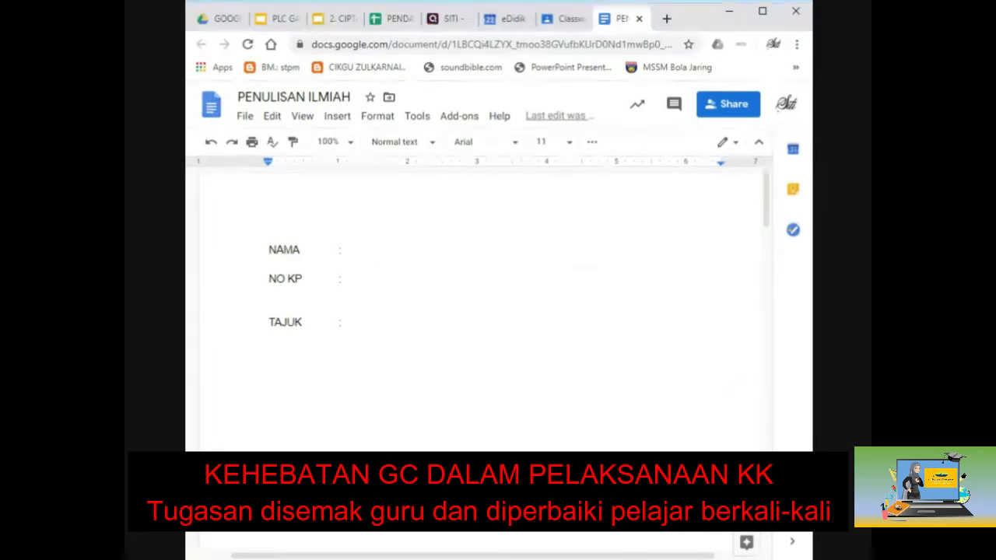
left_click(561, 18)
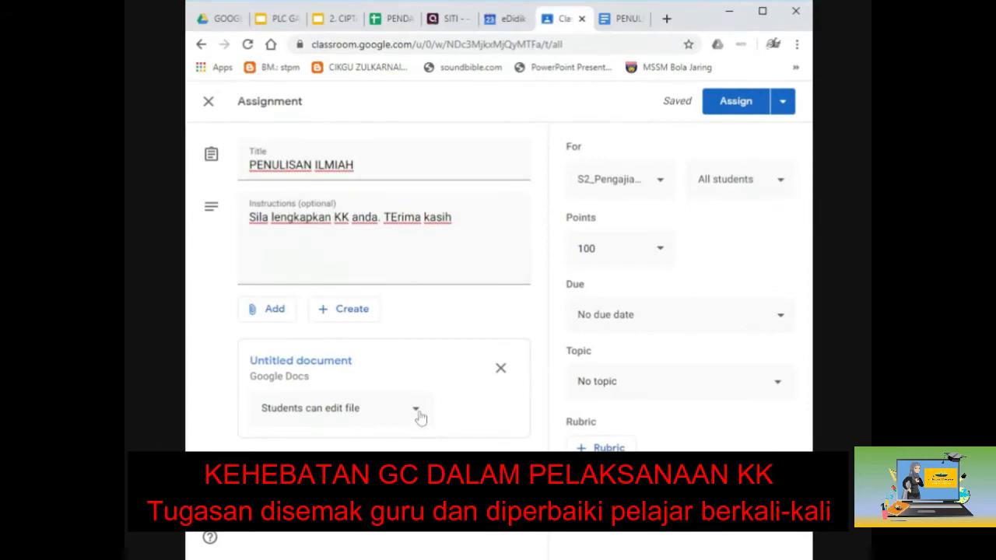
left_click(417, 413)
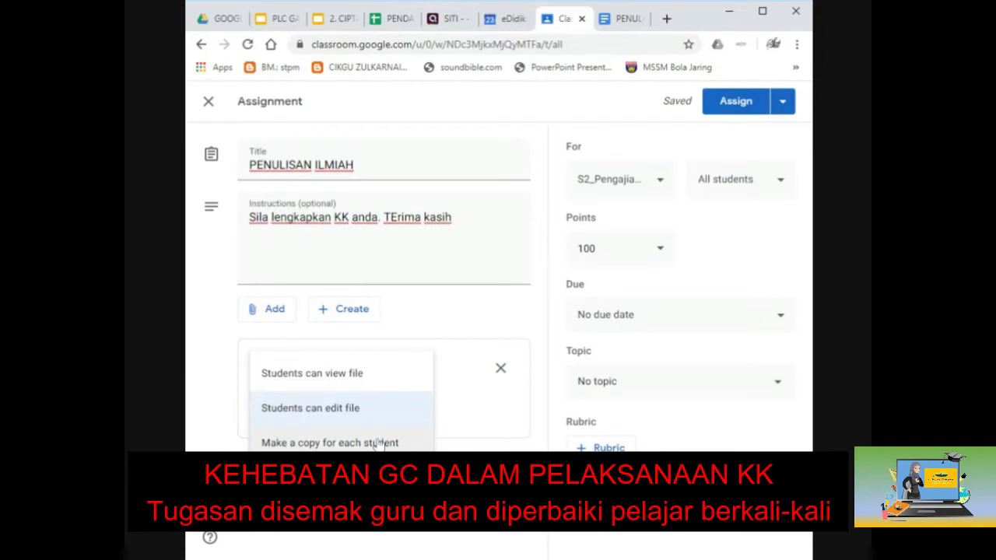
left_click(330, 444)
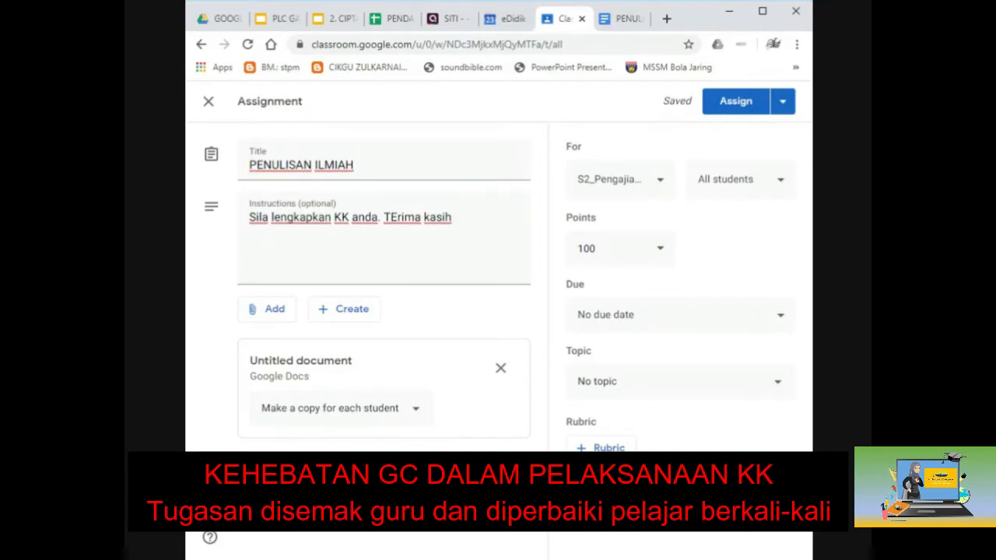
left_click(627, 22)
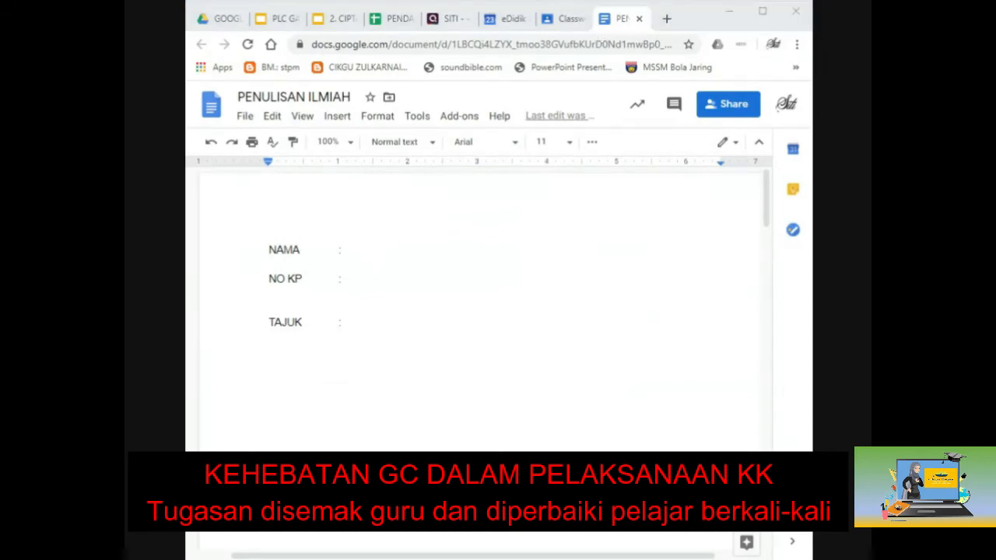
left_click(562, 18)
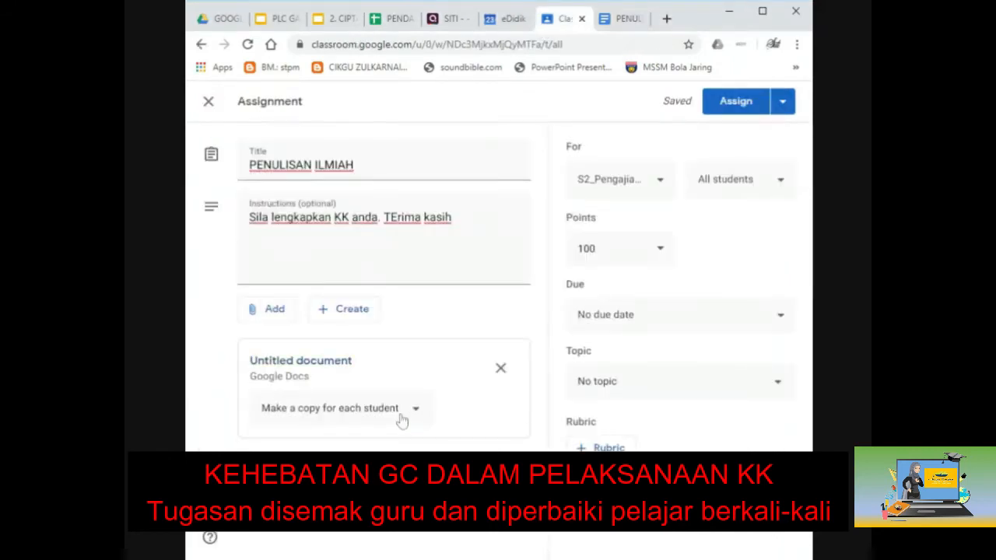
Step: Assign the task to a single student instead of all students
left_click(725, 190)
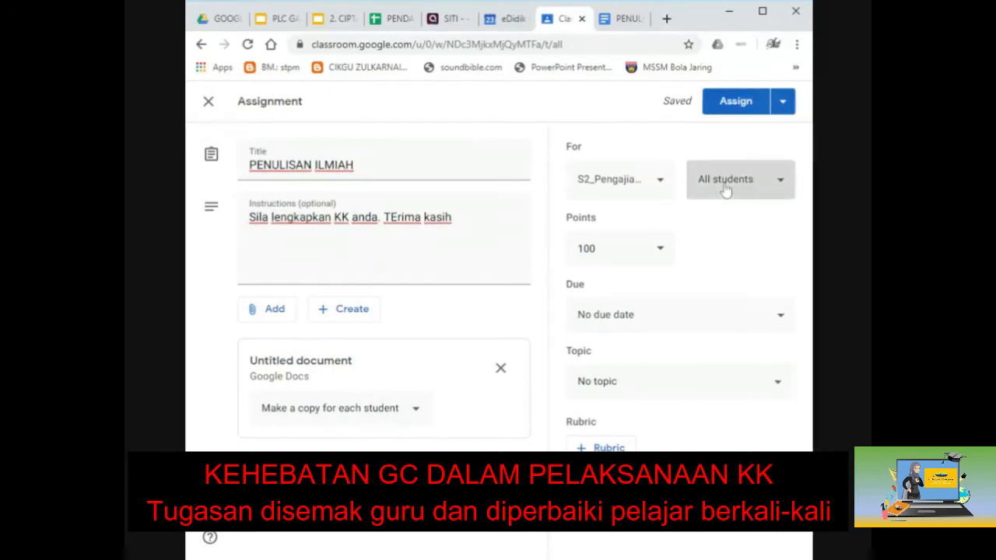
left_click(636, 111)
scroll(618, 432, "down", 7)
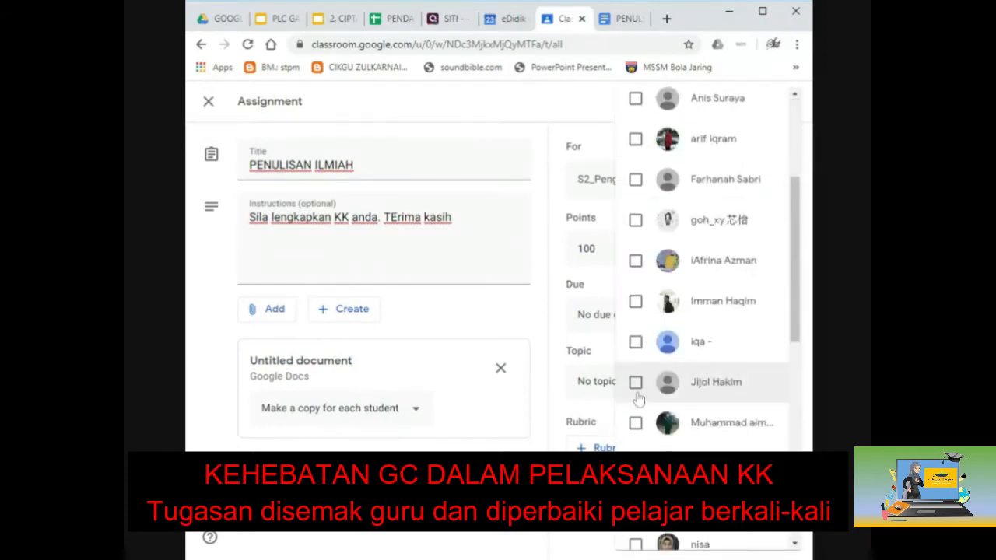
scroll(638, 383, "down", 3)
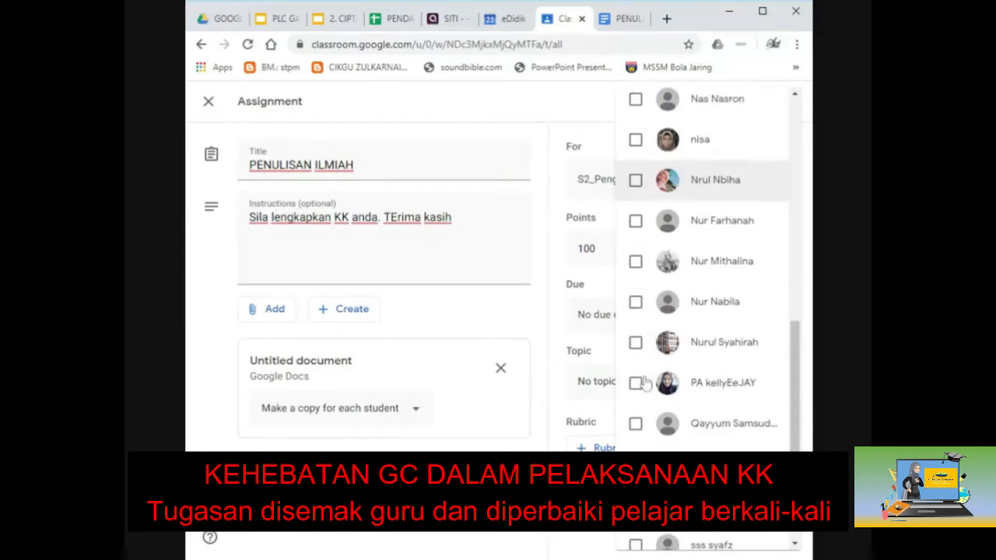
left_click(636, 240)
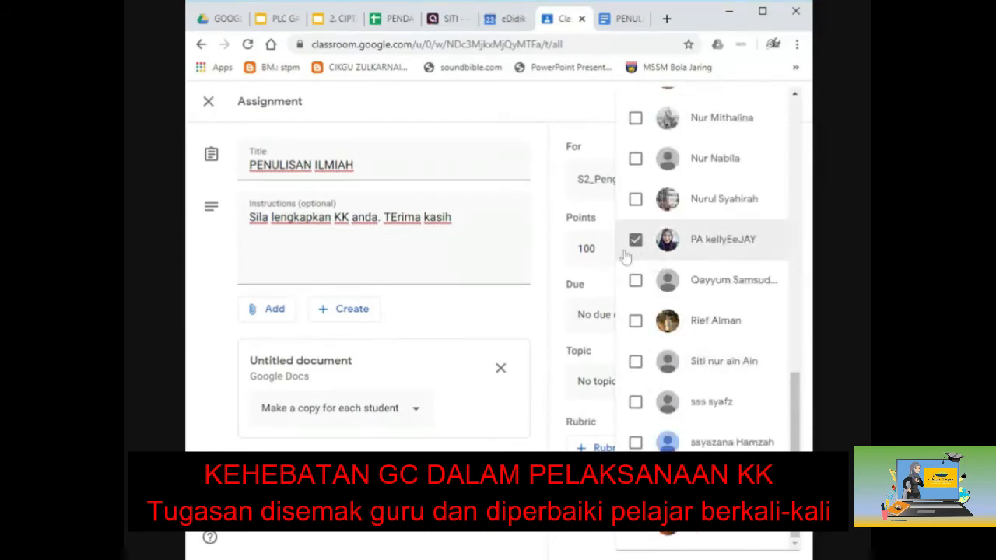
left_click(561, 229)
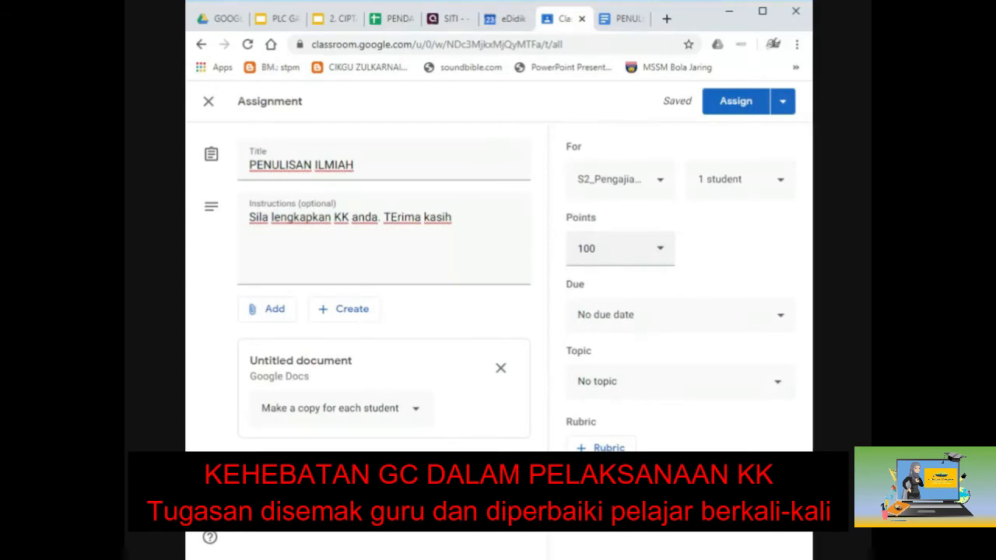
Step: Set points to Ungraded and the topic to KERJA KURSUS 900/4
left_click(659, 250)
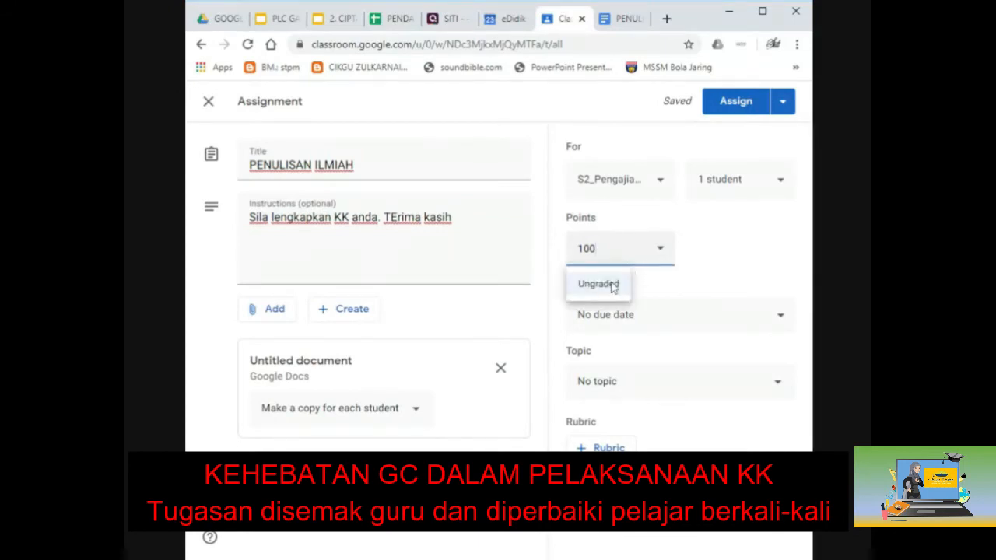
left_click(696, 250)
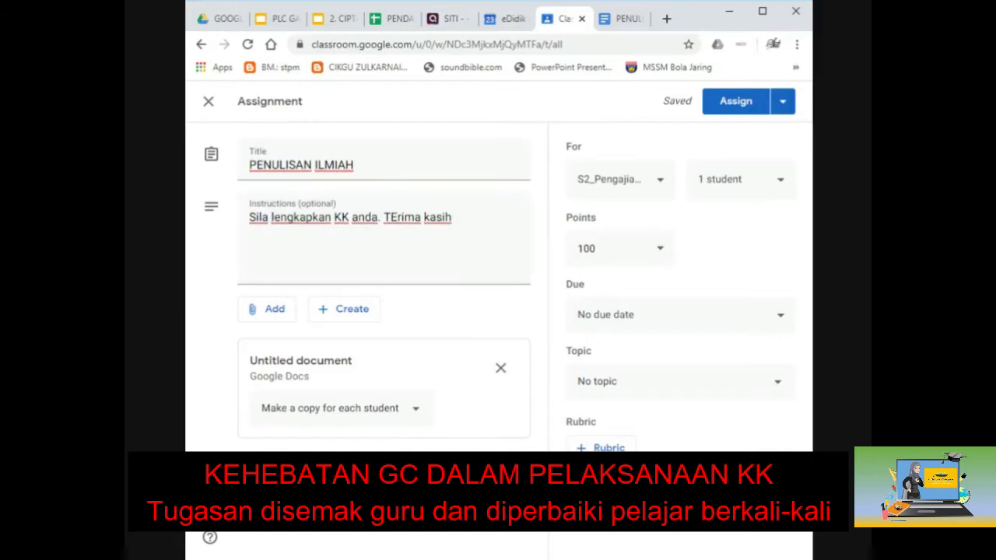
left_click(660, 249)
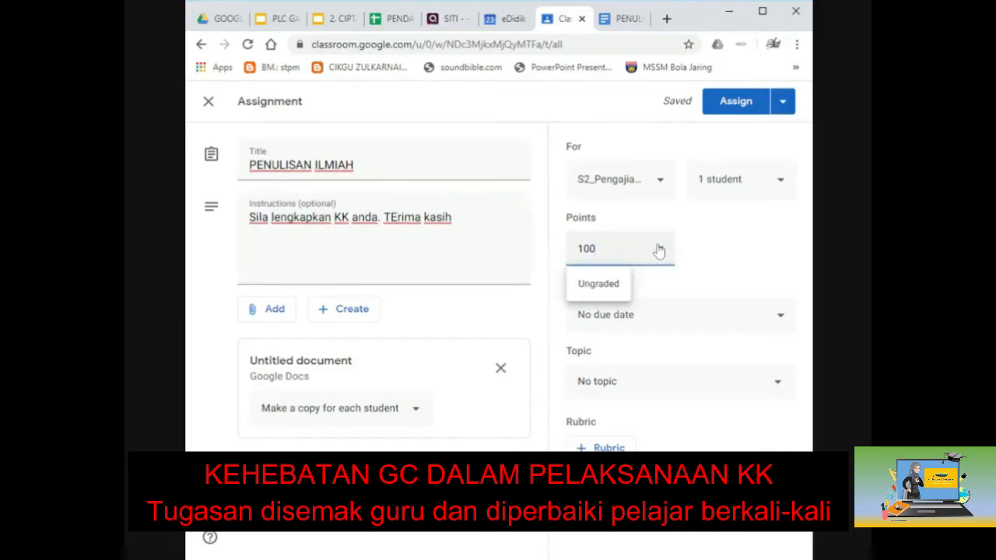
left_click(587, 285)
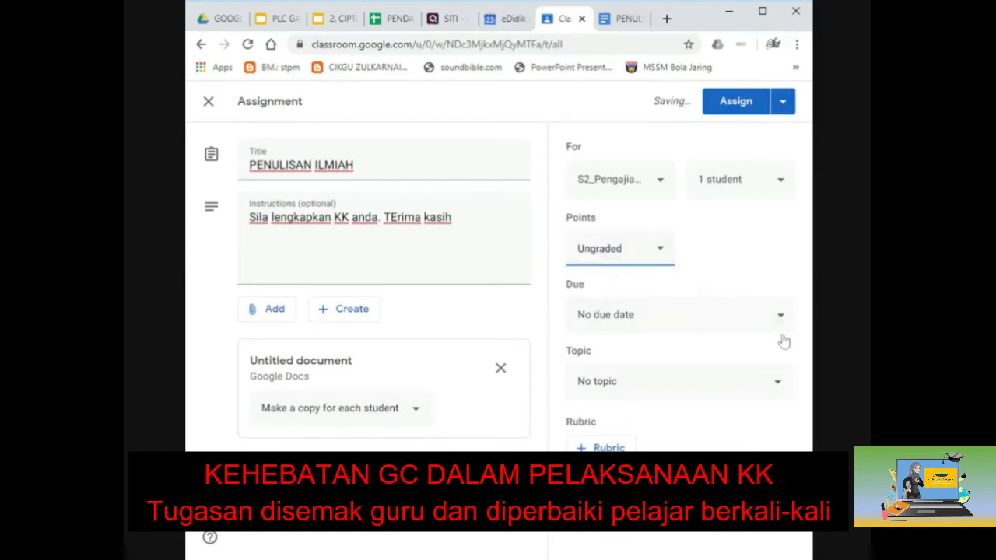
left_click(769, 389)
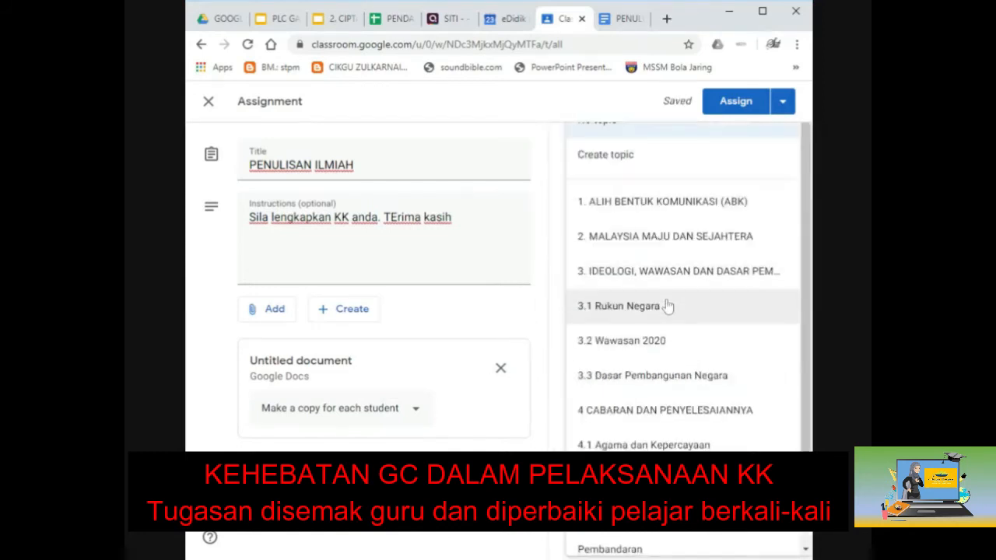
scroll(662, 327, "down", 2)
left_click(621, 405)
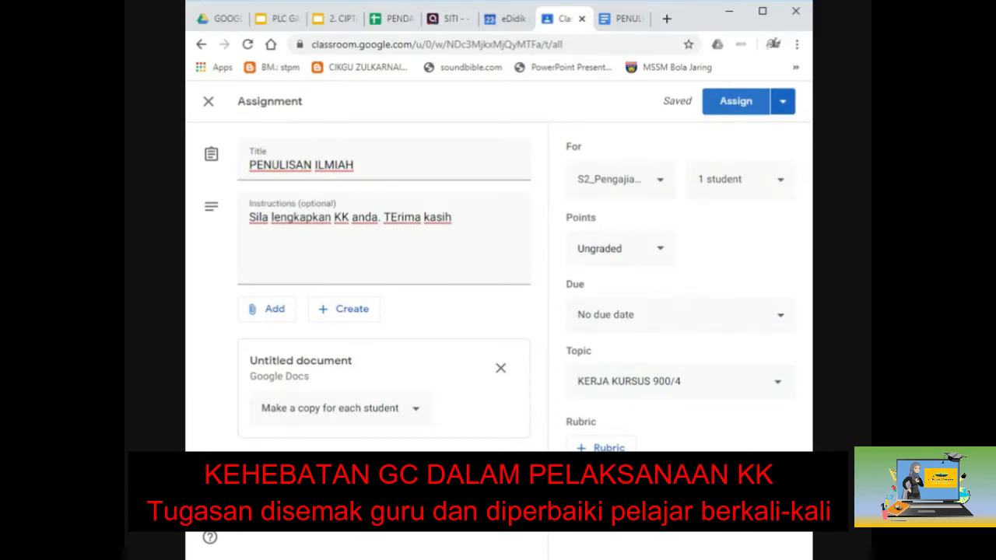
Step: Assign the PENULISAN ILMIAH task
left_click(783, 111)
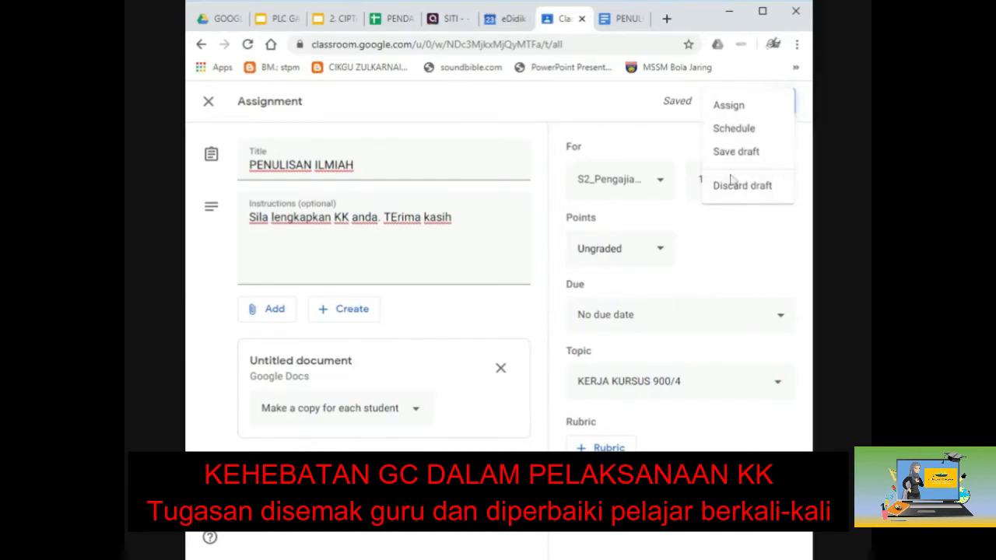
left_click(686, 133)
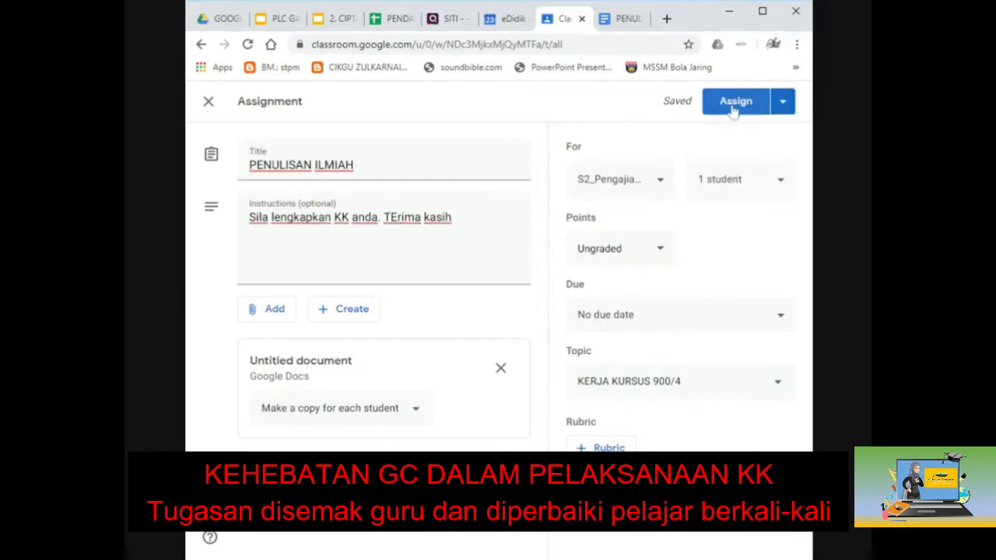
left_click(732, 109)
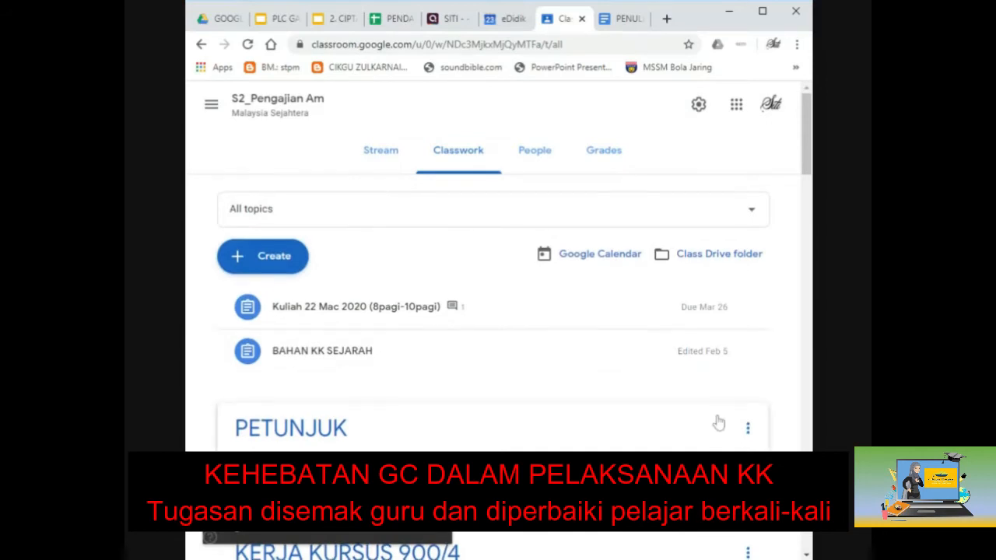
Step: Expand SLOT 1 : PENETAPAN TAJUK INDIVIDU and open its attached PENETAPAN TAJUK slides
scroll(716, 420, "down", 4)
scroll(718, 422, "down", 2)
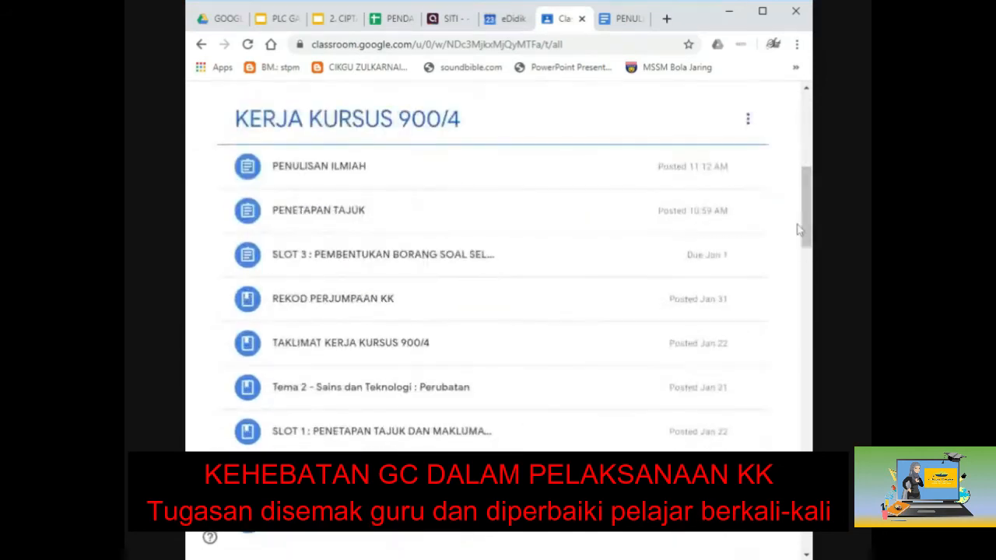
scroll(434, 389, "down", 1)
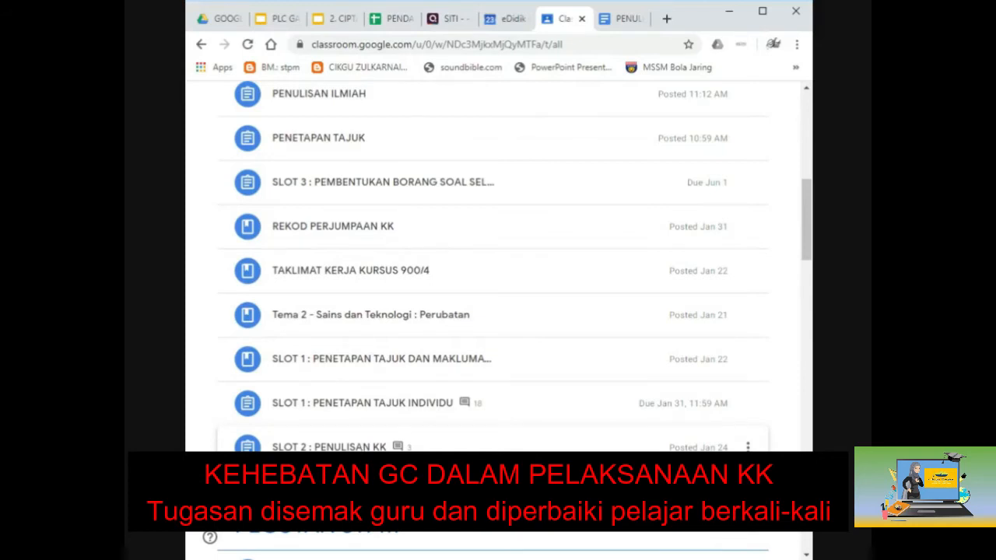
left_click(374, 362)
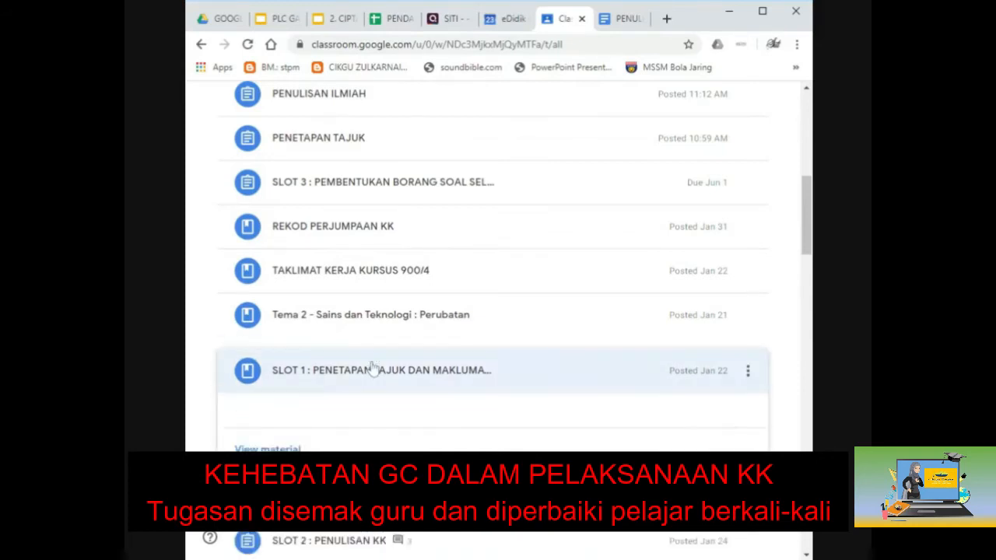
scroll(371, 377, "down", 1)
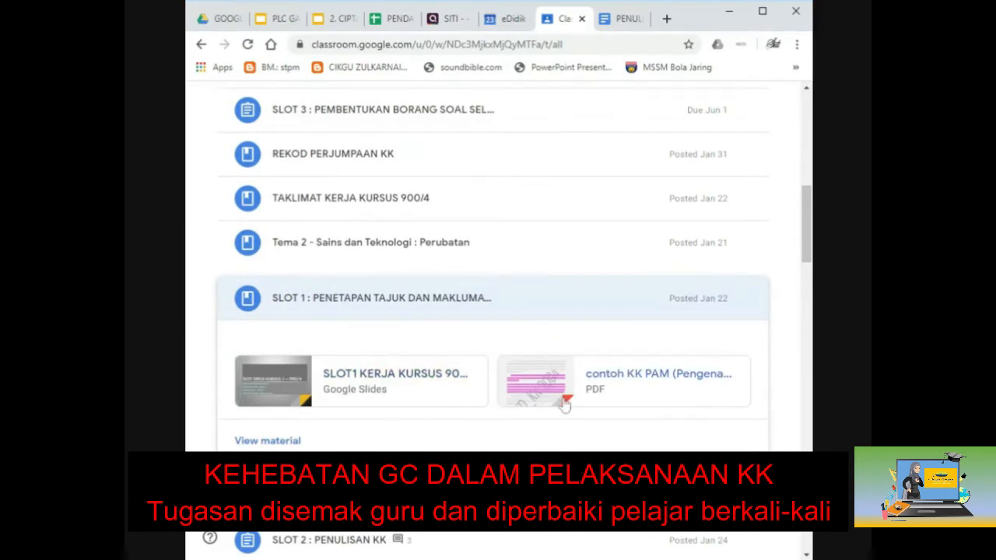
scroll(566, 405, "down", 1)
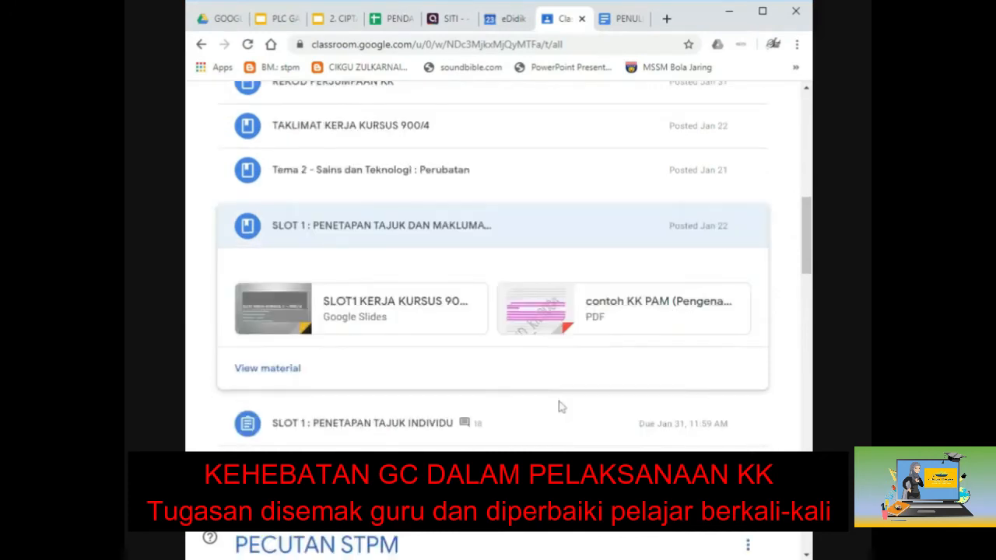
left_click(334, 423)
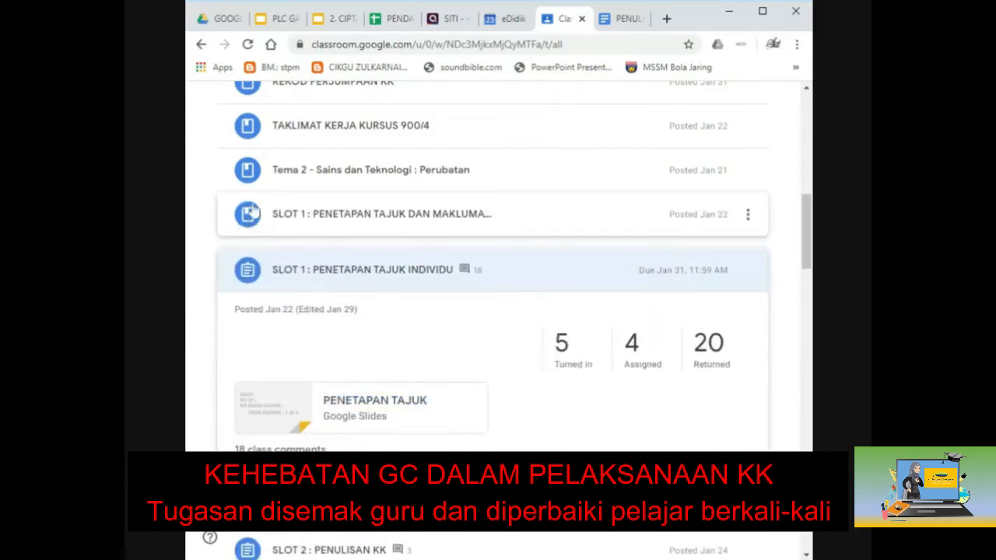
left_click(363, 419)
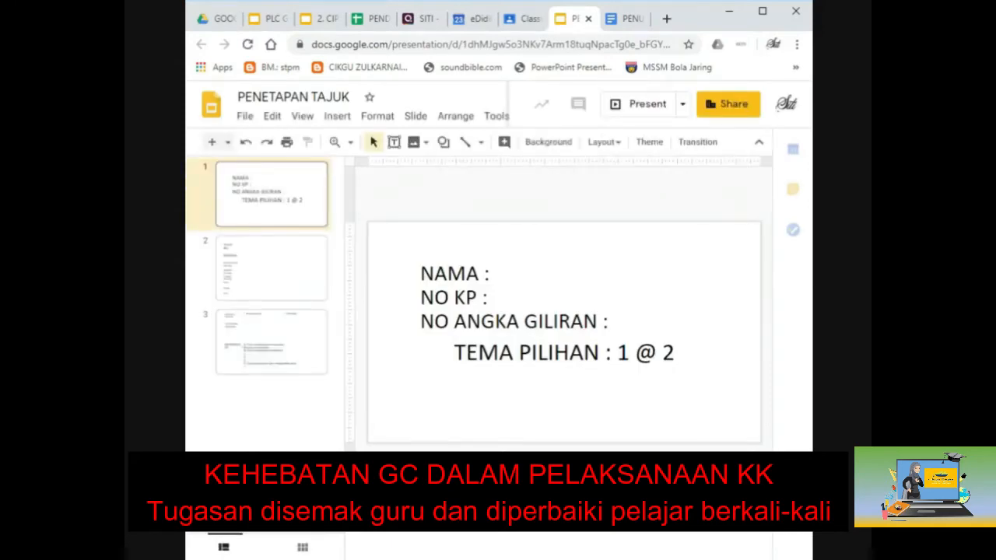
Step: Preview slides 2 and 3 of the PENETAPAN TAJUK template, then close the Slides tab
left_click(282, 283)
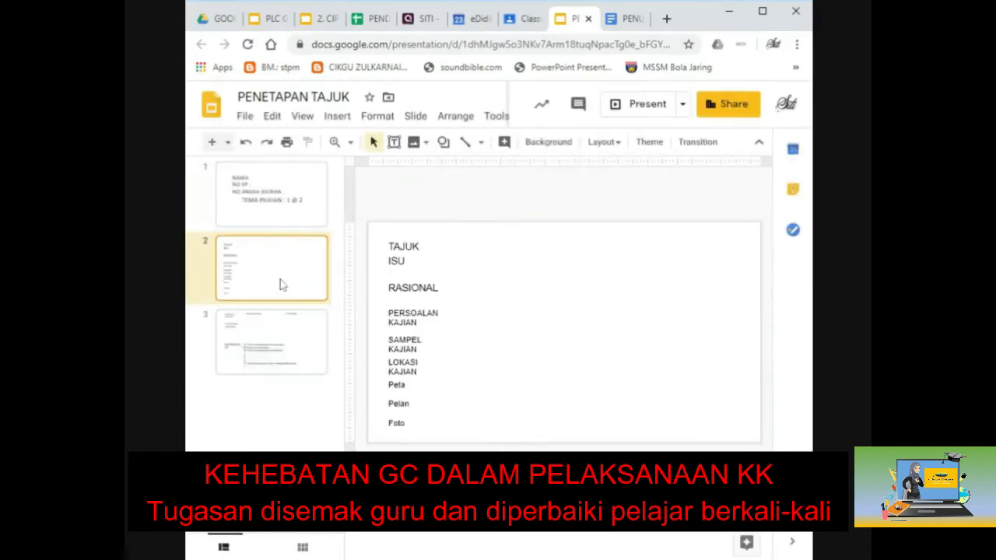
left_click(285, 342)
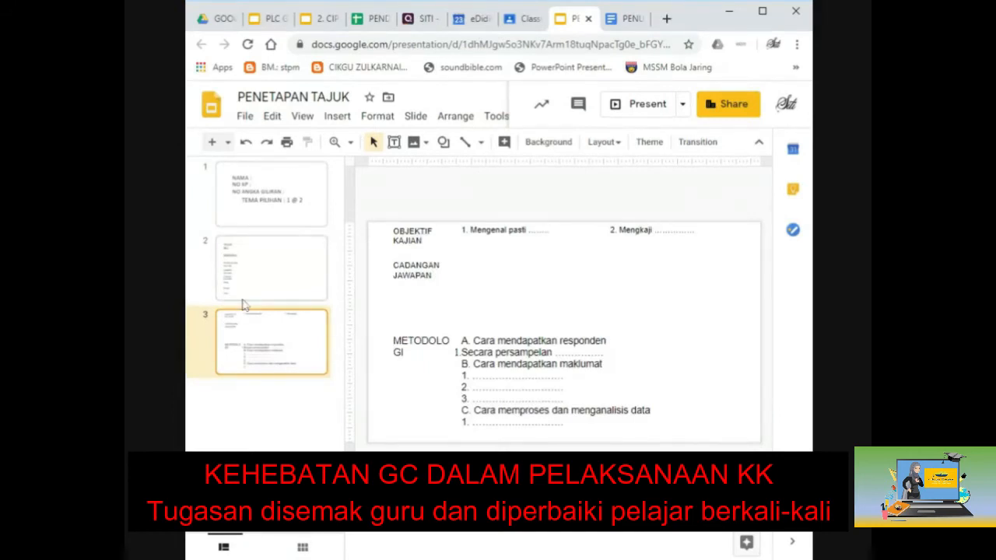
left_click(589, 19)
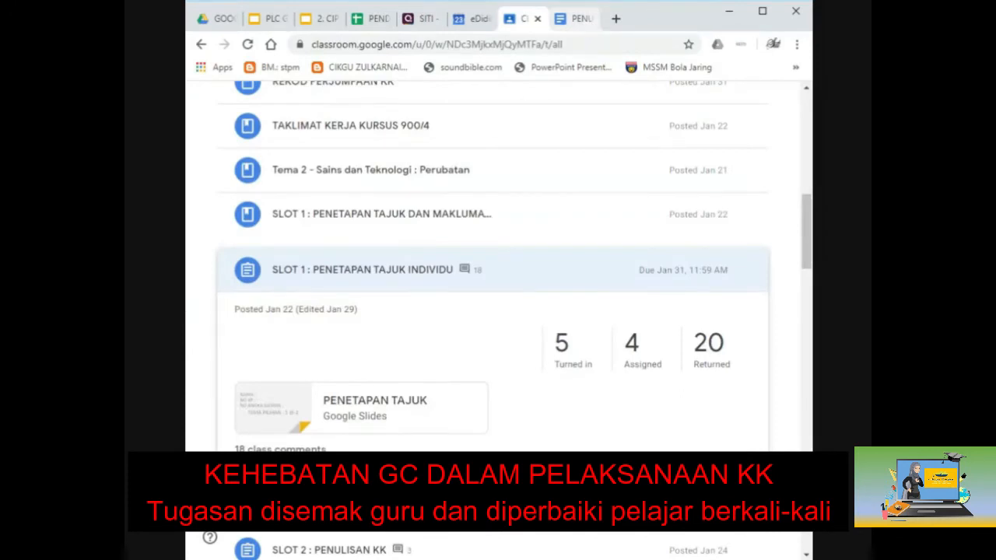
Step: Open the SLOT 1 : PENETAPAN TAJUK INDIVIDU Student work page and maximize the browser window
left_click(436, 272)
left_click(438, 274)
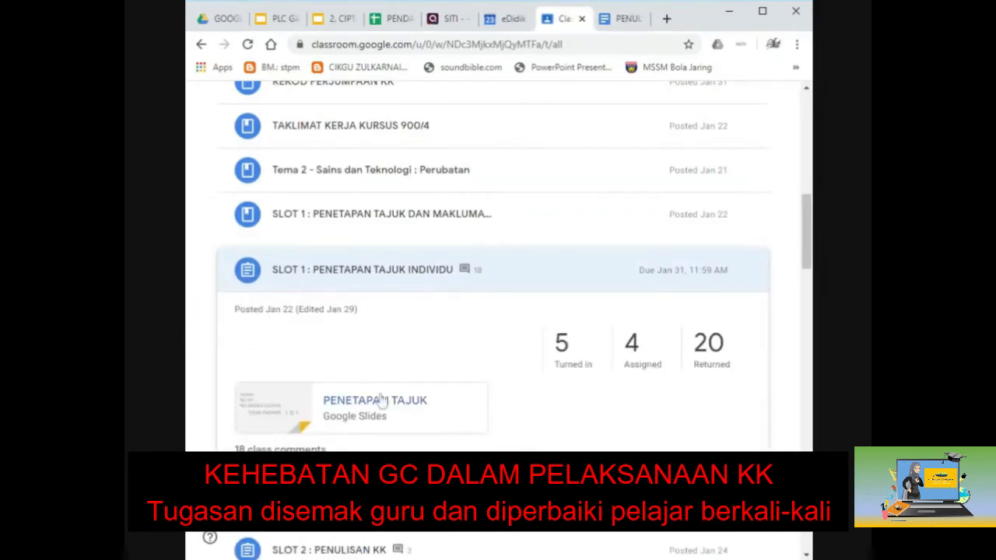
left_click(562, 346)
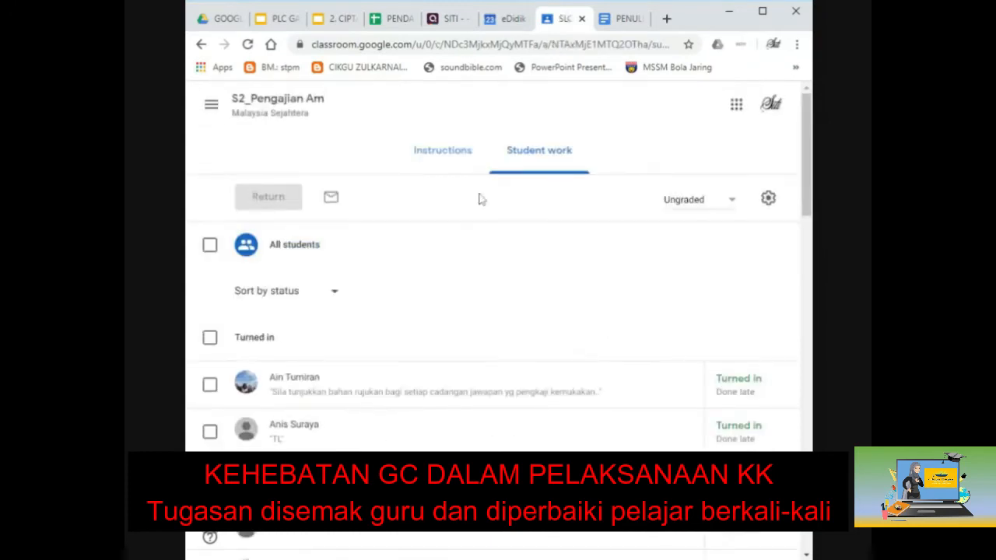
left_click(443, 156)
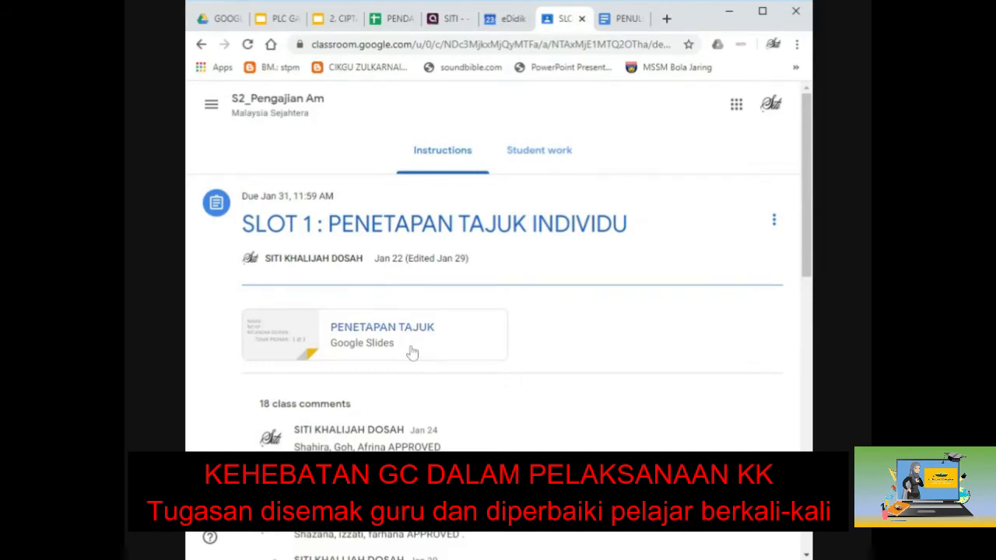
left_click(557, 152)
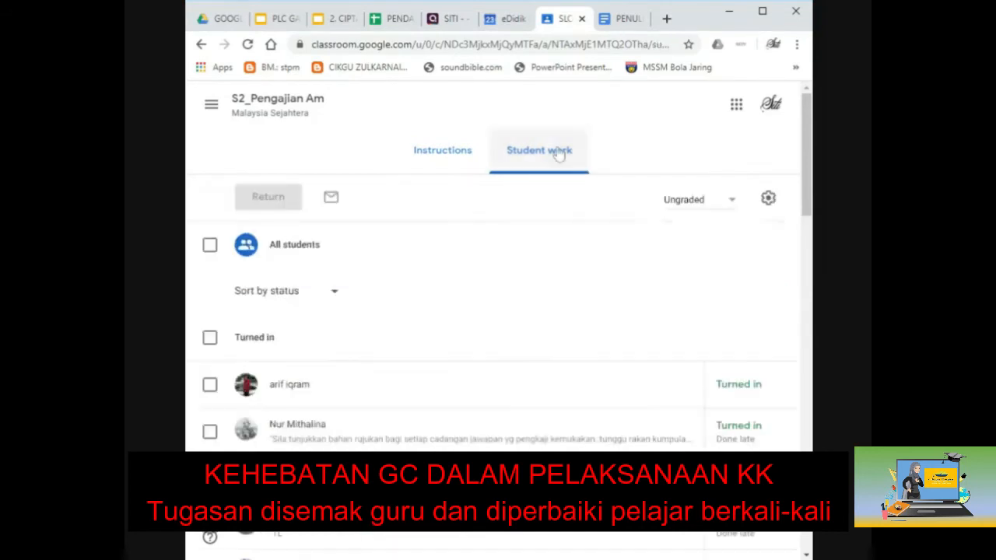
left_click(763, 11)
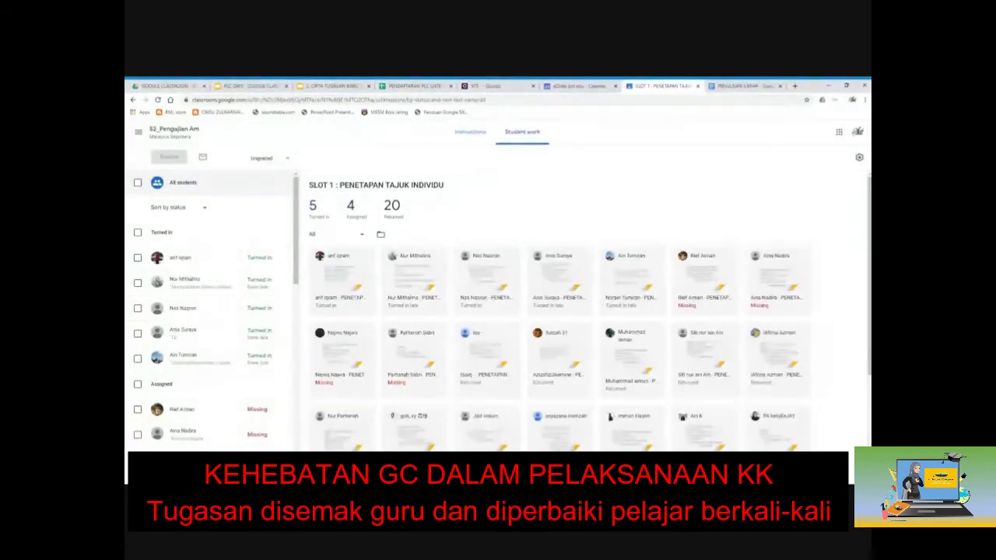
Step: Glance at the PENULISAN ILMIAH document, then look over SLOT 1's student submissions
left_click(737, 87)
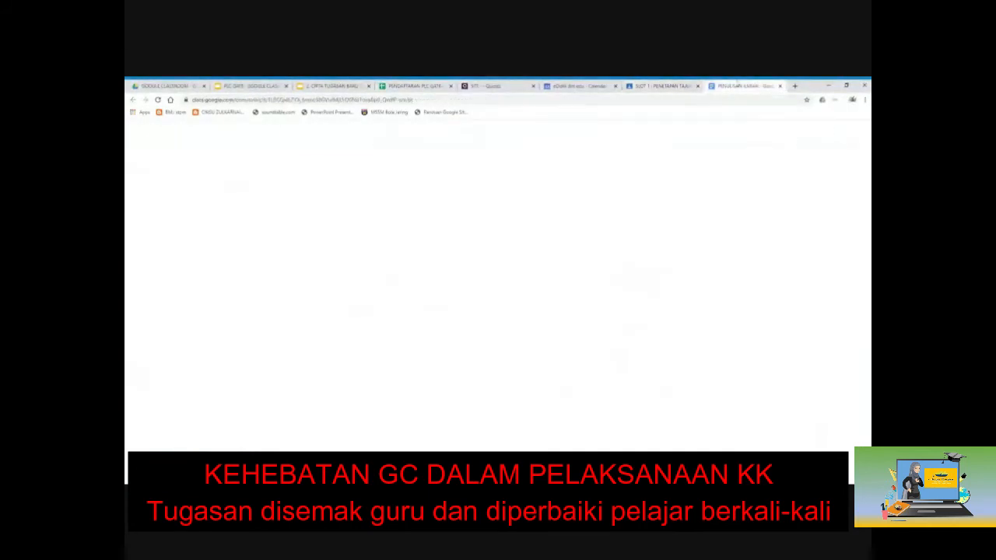
left_click(674, 87)
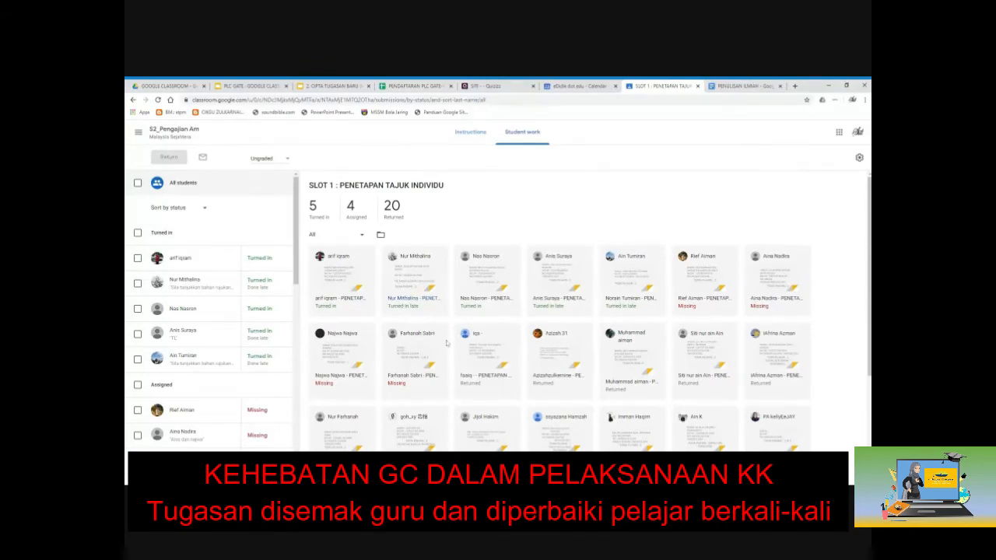
scroll(447, 343, "down", 1)
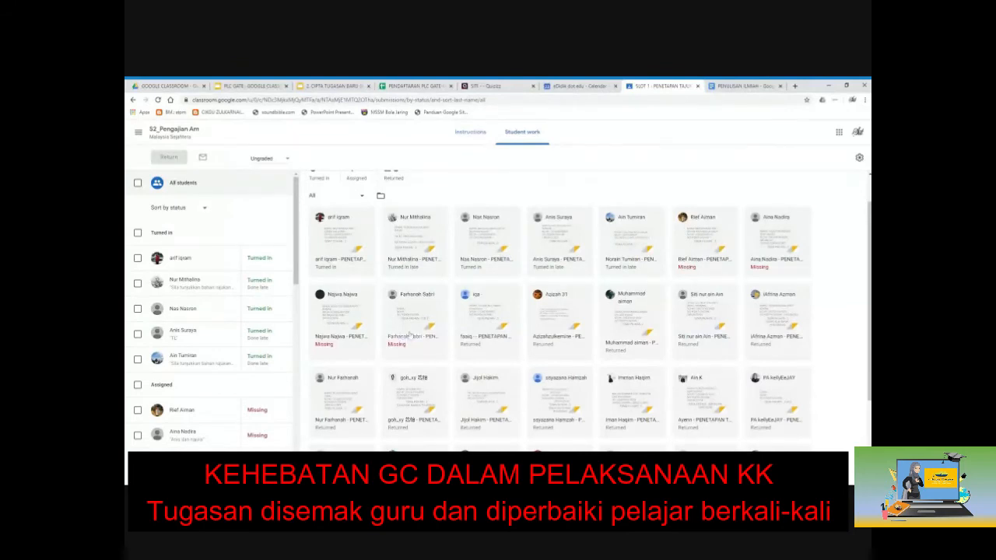
scroll(314, 222, "up", 1)
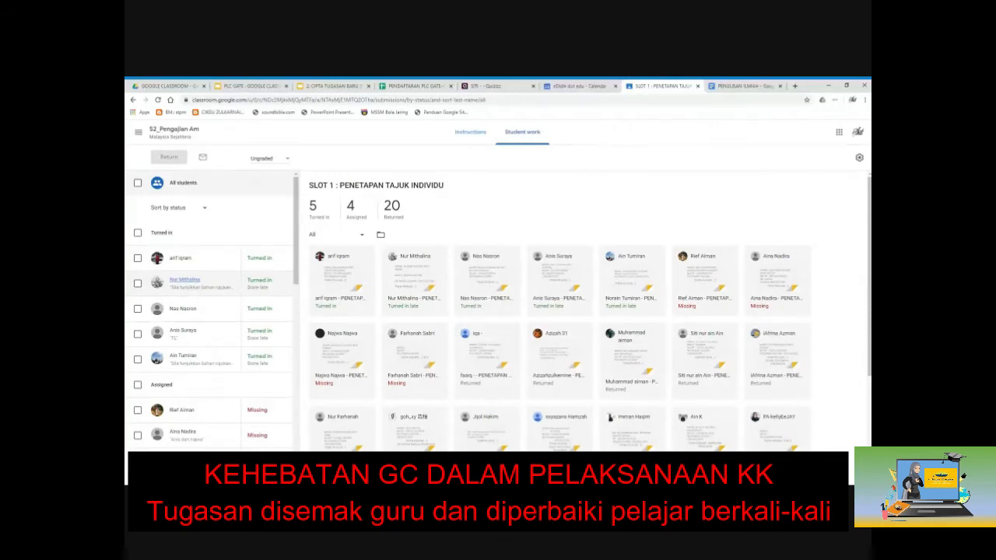
Step: Filter submissions by the 4 Assigned and 20 Returned counters, then view the Instructions
left_click(355, 210)
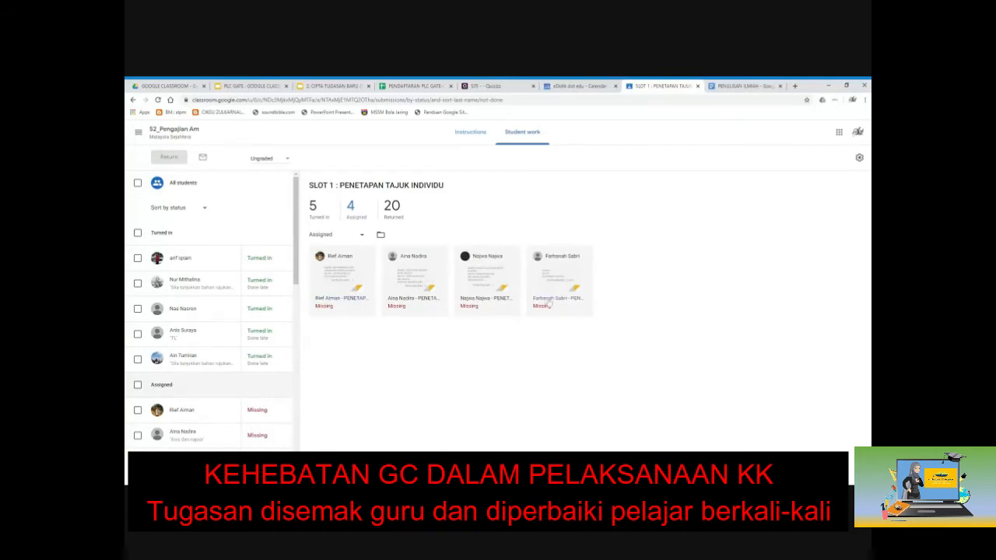
left_click(391, 206)
scroll(342, 379, "down", 1)
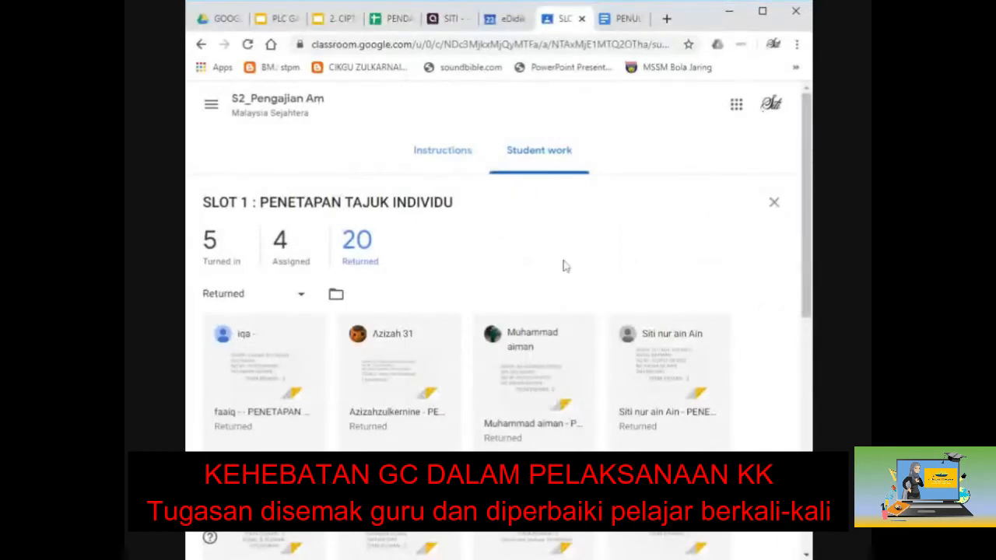
left_click(445, 156)
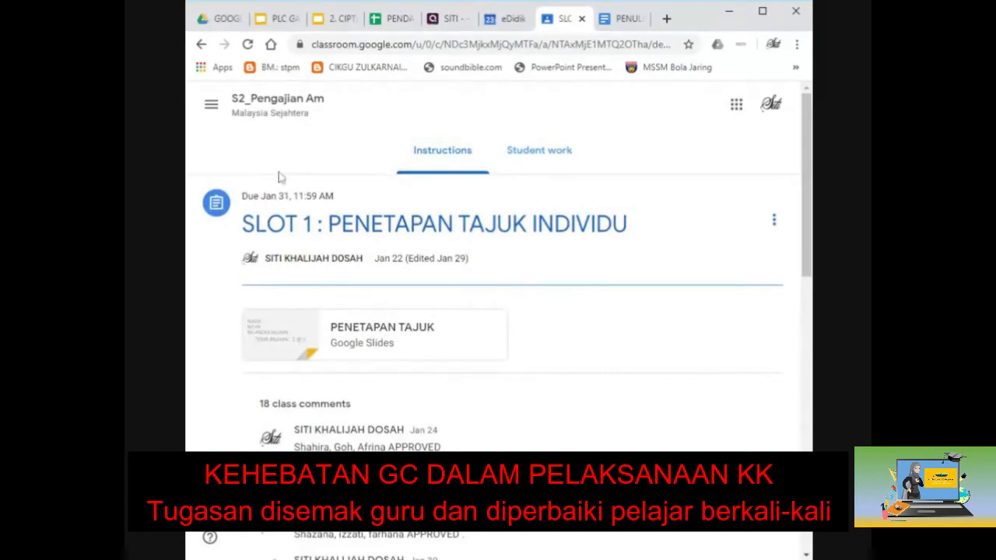
Step: Go via the class Stream to the S2_Pengajian Am Classwork list and its KERJA KURSUS 900/4 topic
left_click(236, 115)
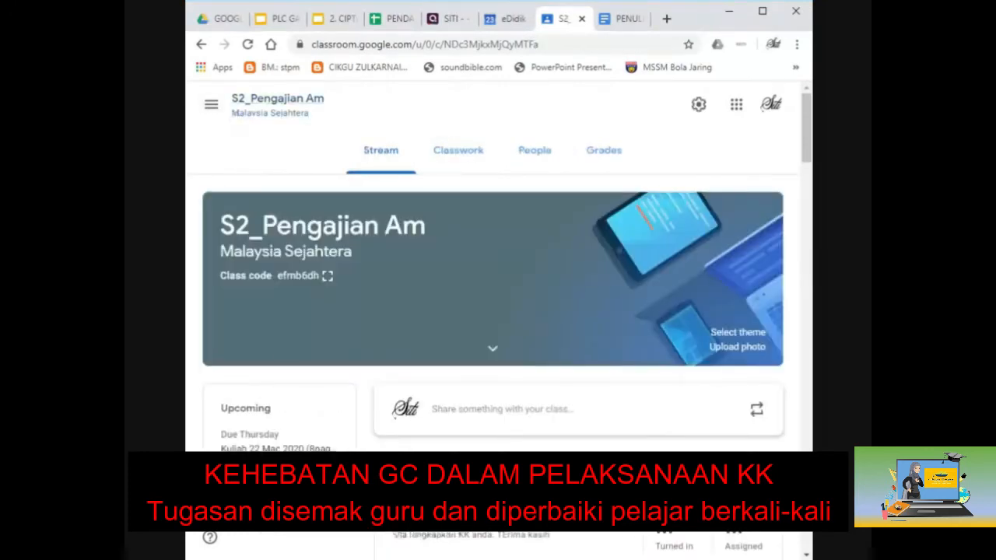
left_click(467, 156)
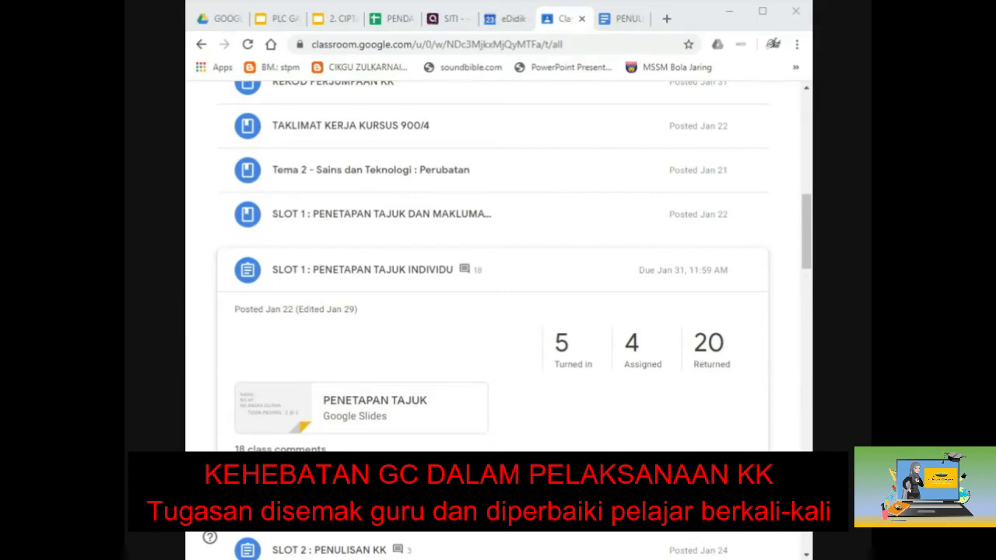
scroll(356, 312, "up", 10)
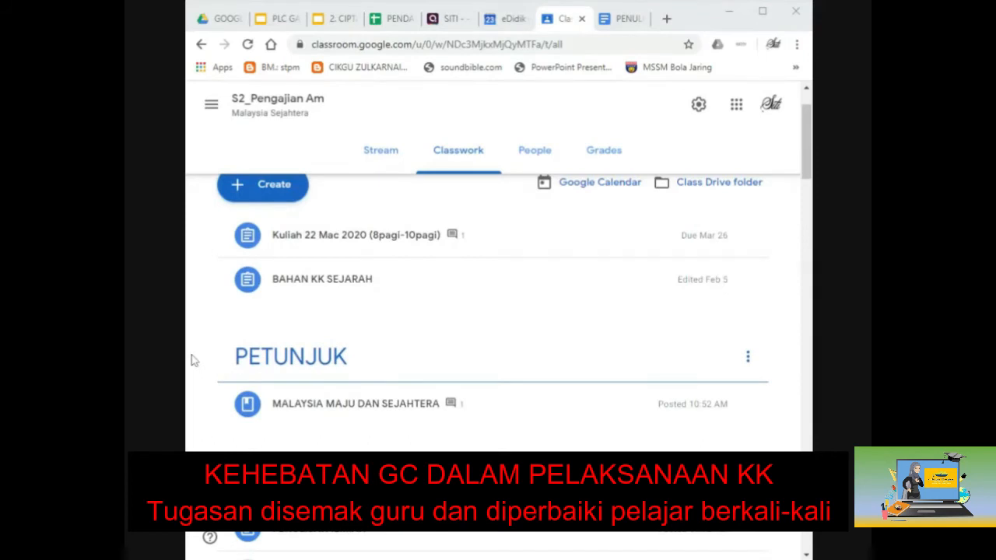
scroll(639, 304, "down", 2)
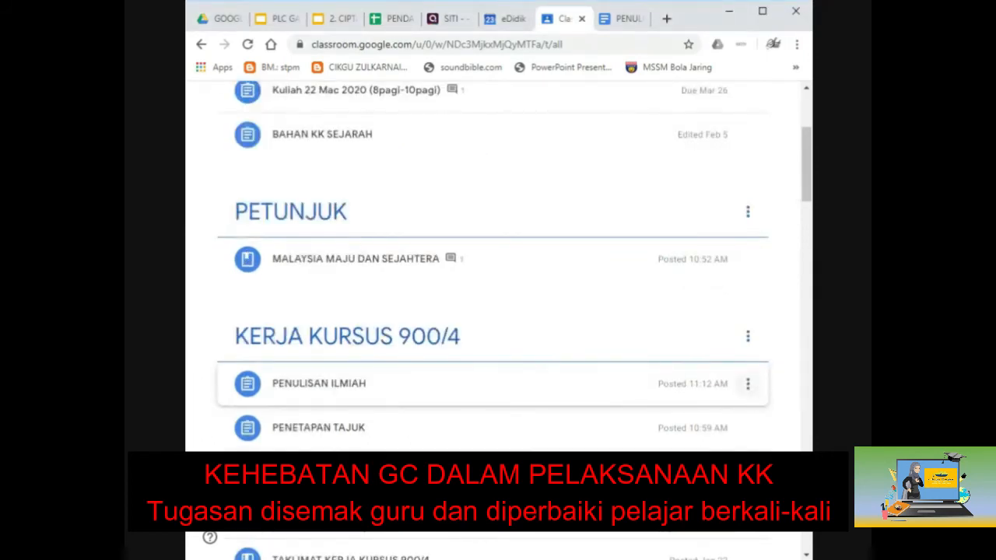
Step: Edit the PENULISAN ILMIAH assignment and search YouTube for 'KERJA KURSUS PENGAJIAN AM'
left_click(749, 385)
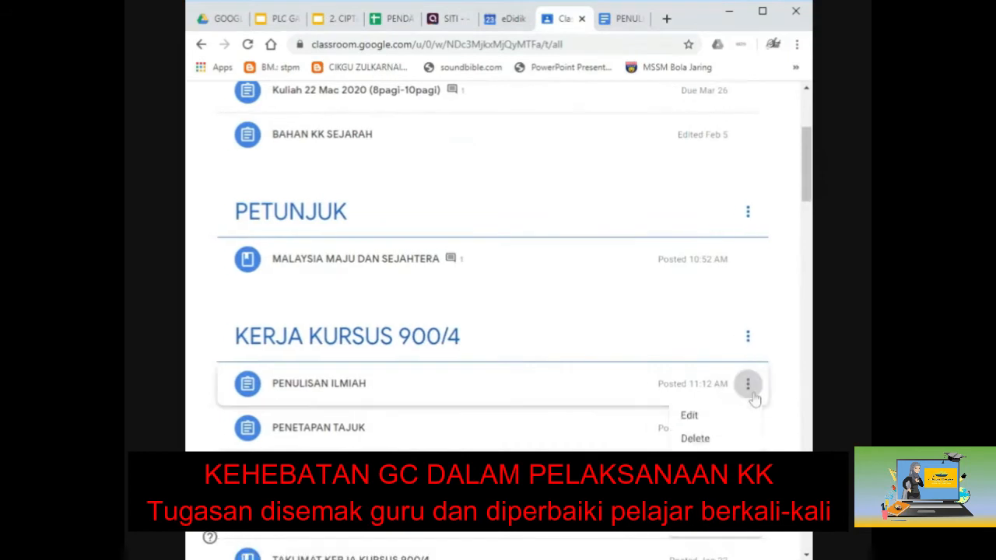
left_click(725, 423)
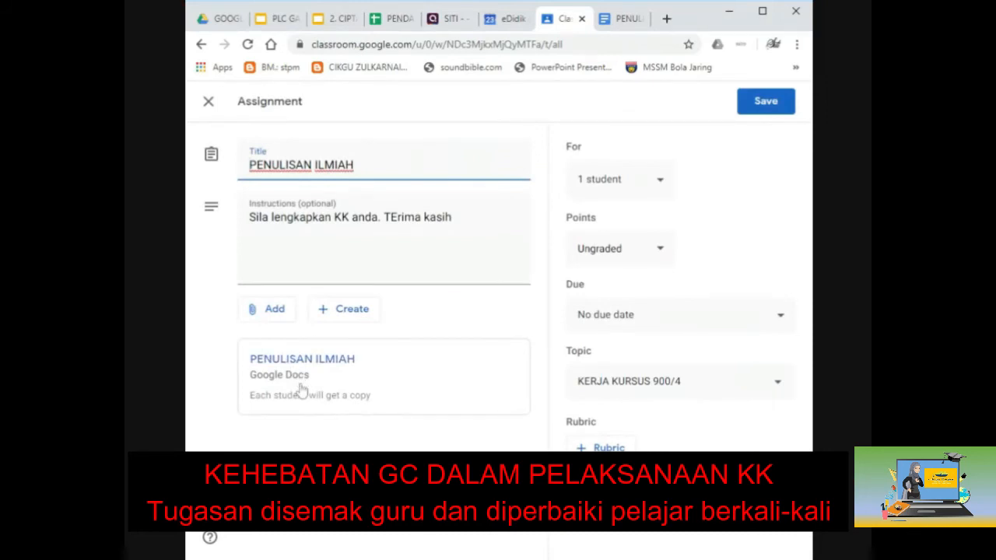
left_click(272, 313)
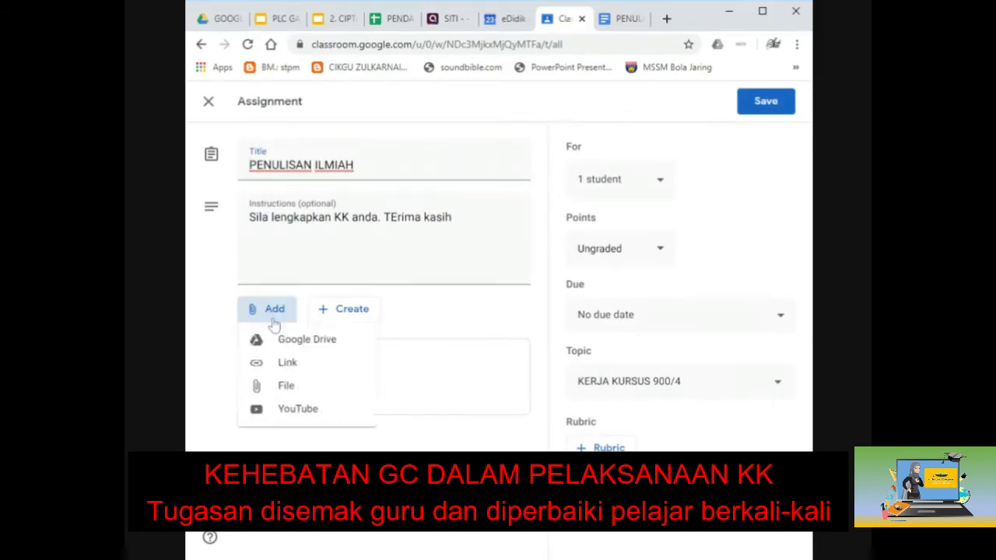
left_click(296, 413)
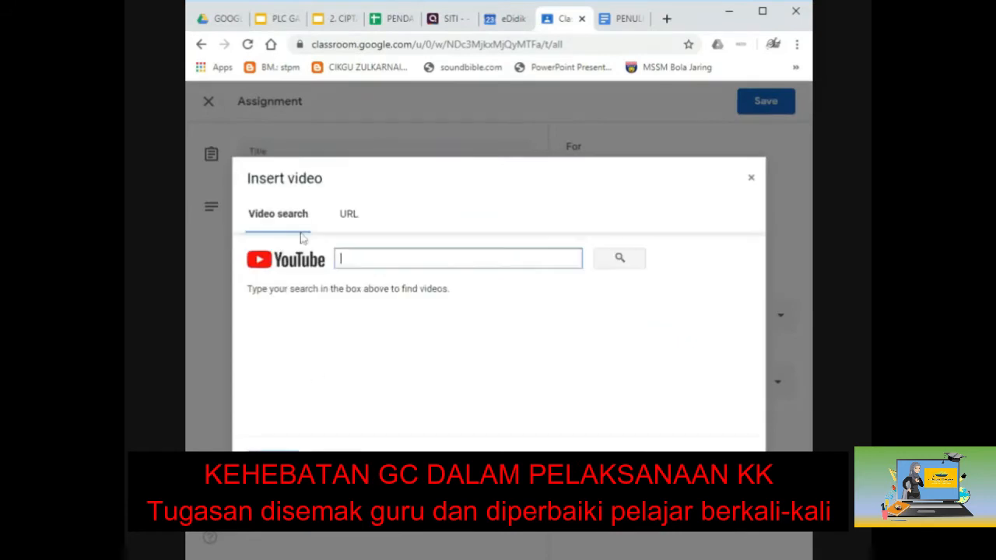
type("KERJA KURSUS ")
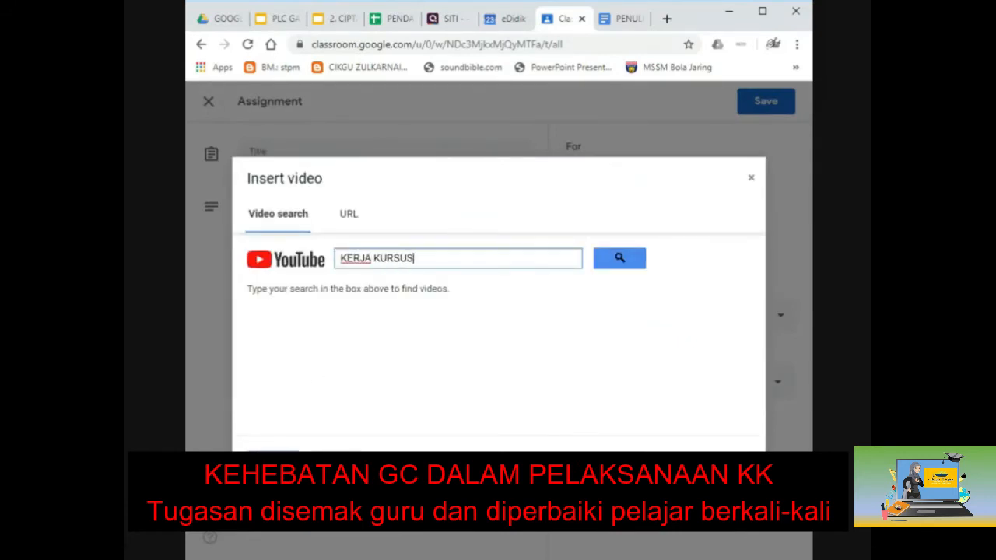
type("PENGAJIAN ")
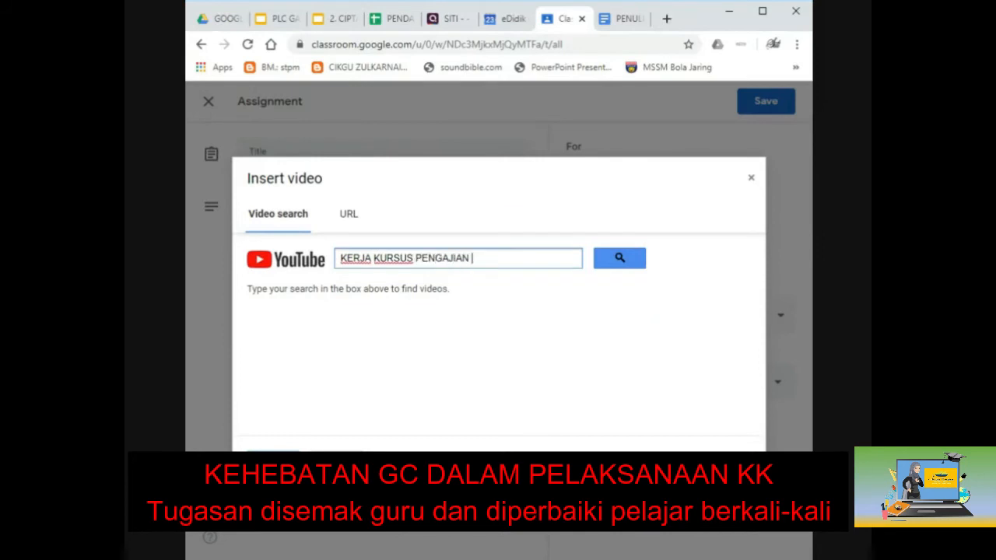
type("AM")
left_click(624, 263)
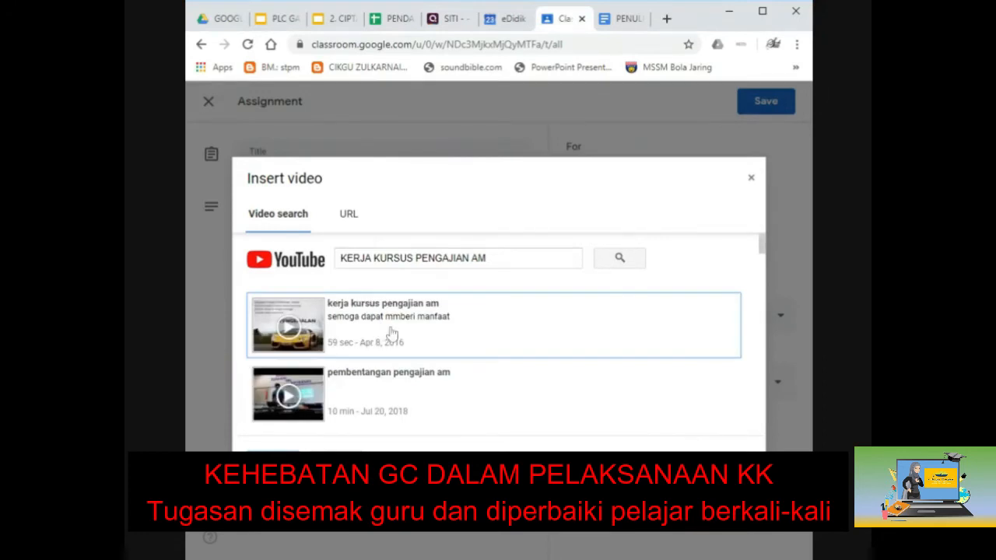
Step: Attach the first video result, save the assignment, and return to the Classwork list
double_click(392, 333)
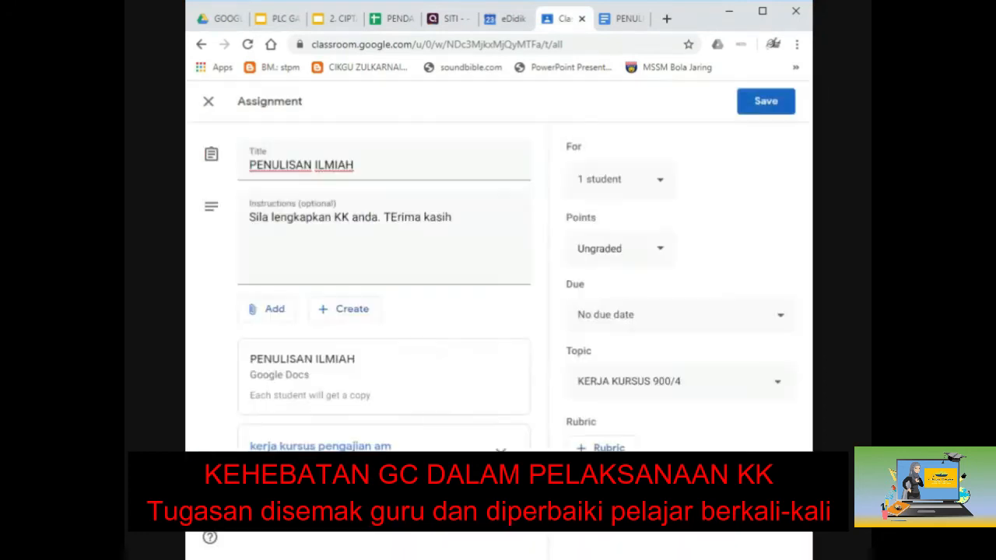
left_click(760, 105)
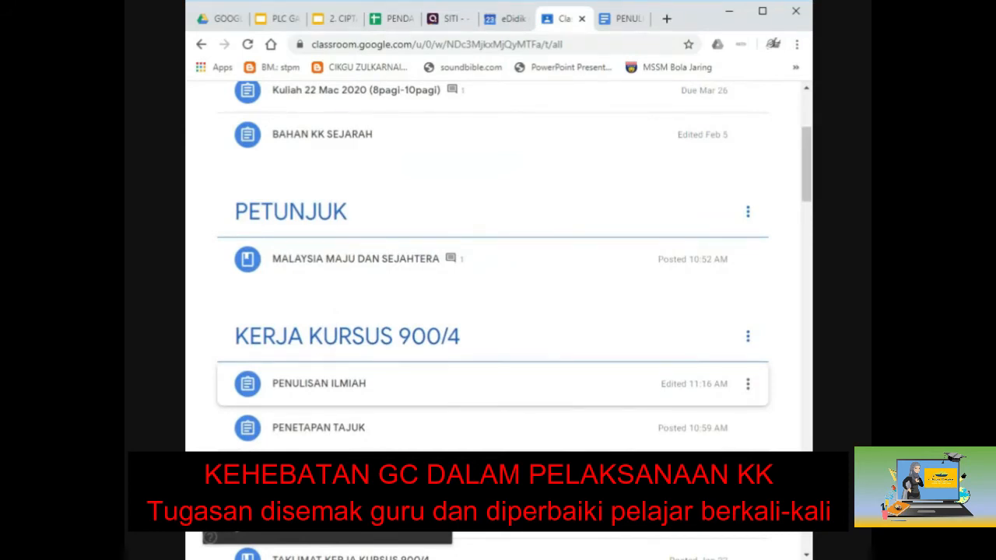
scroll(400, 253, "up", 3)
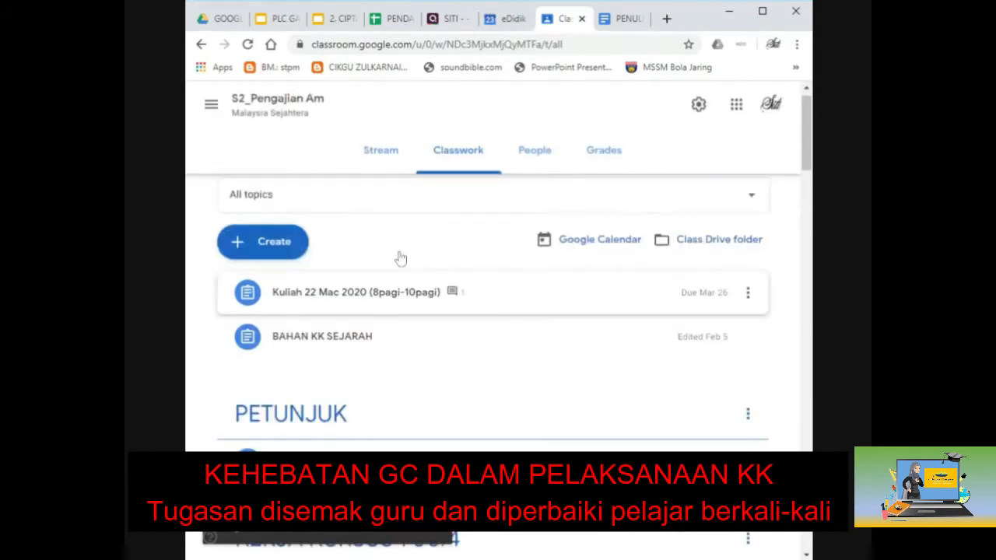
scroll(400, 257, "up", 1)
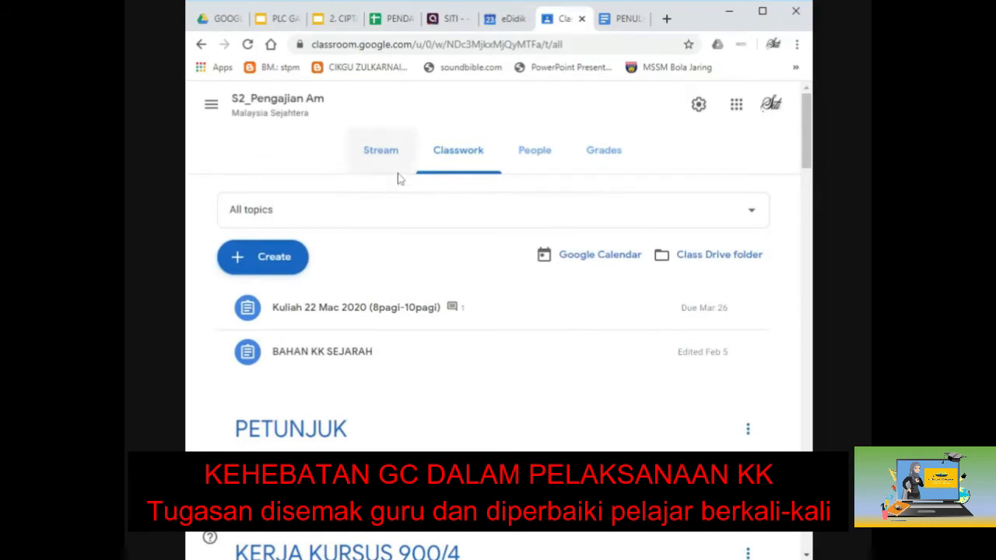
left_click(462, 162)
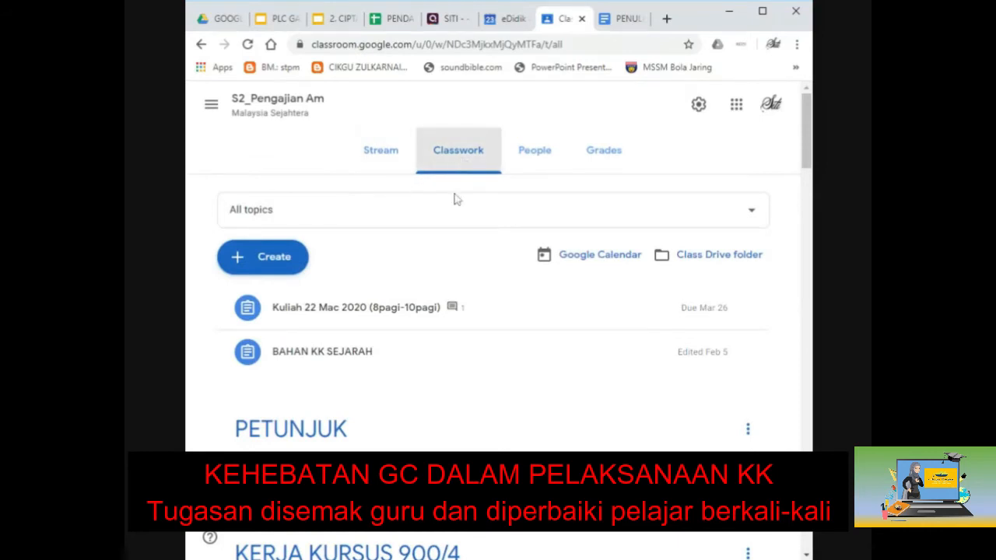
Step: Switch to the PLC GATE : GOOGLE CLASSROOM deck and select slide 13's first three list items
left_click(285, 19)
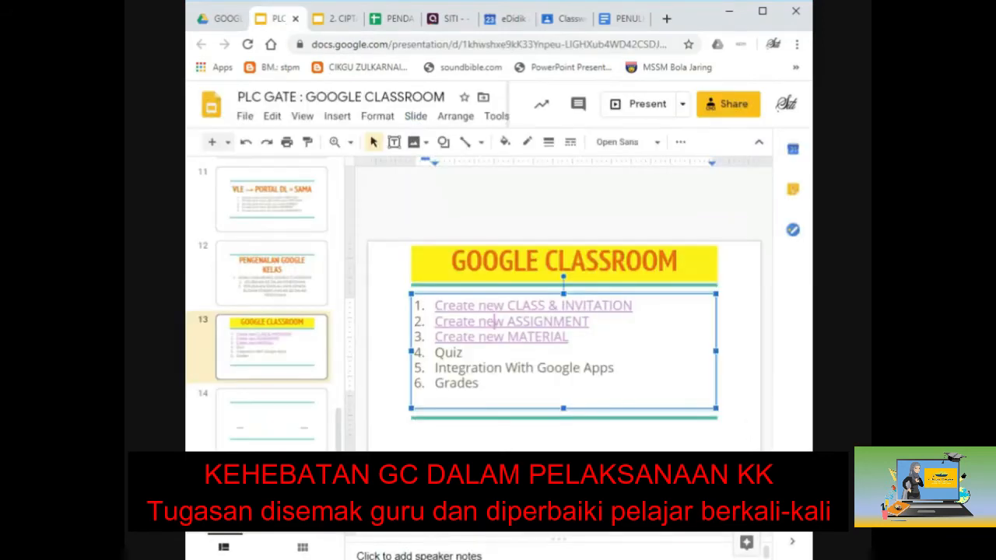
left_click_drag(569, 337, 436, 305)
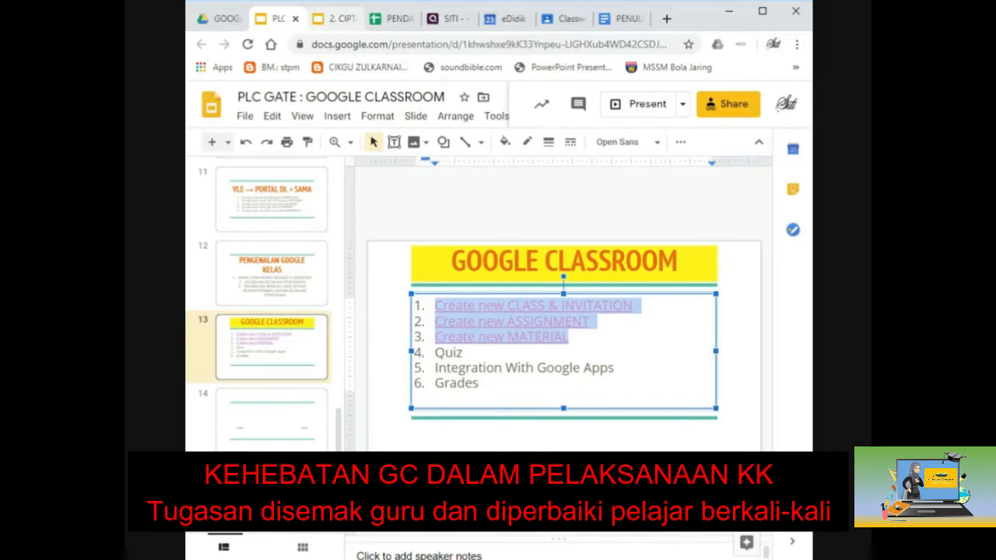
Step: Switch from Slides to the returned PENETAPAN TAJUK assignment in Classroom with Alt+Tab
key("alt+Tab")
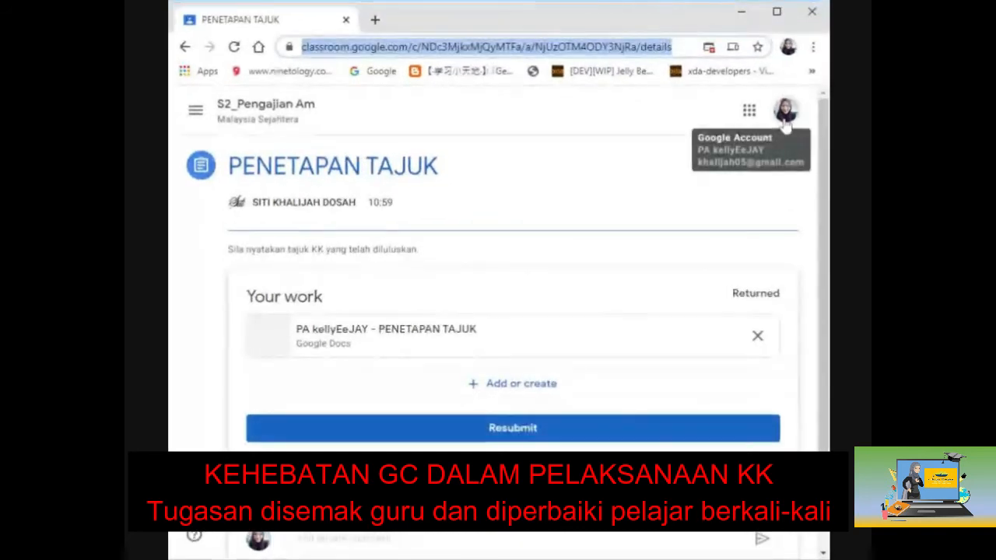
Step: Launch Google Drive from the Google apps grid into a new My Drive tab
left_click(748, 110)
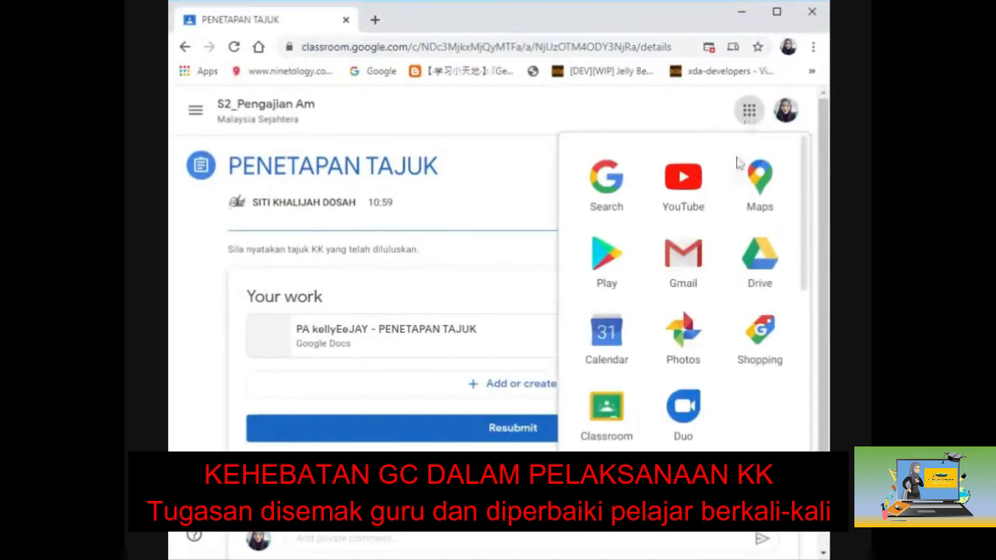
left_click(761, 257)
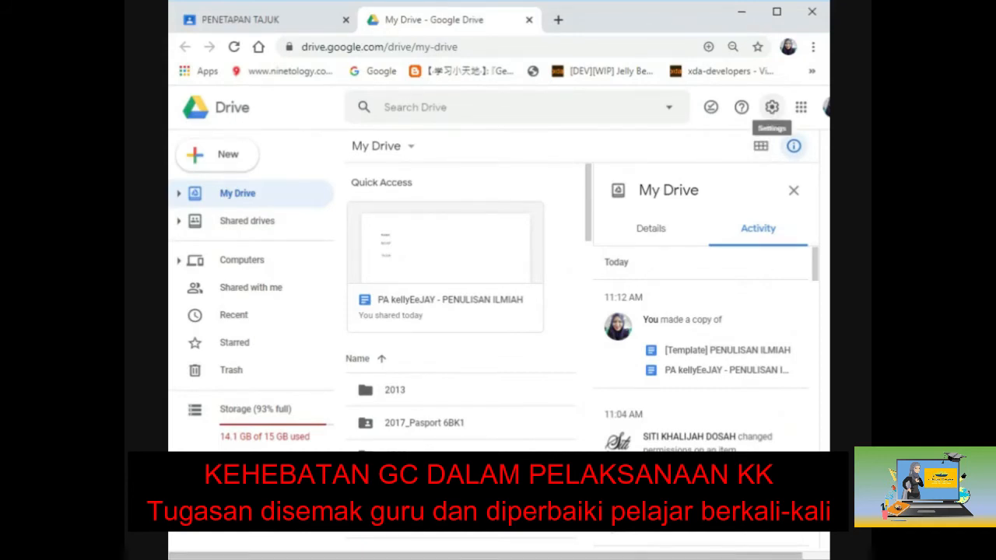
Step: Turn off 'Convert uploads' in Drive Settings and close the settings with Done
left_click(772, 107)
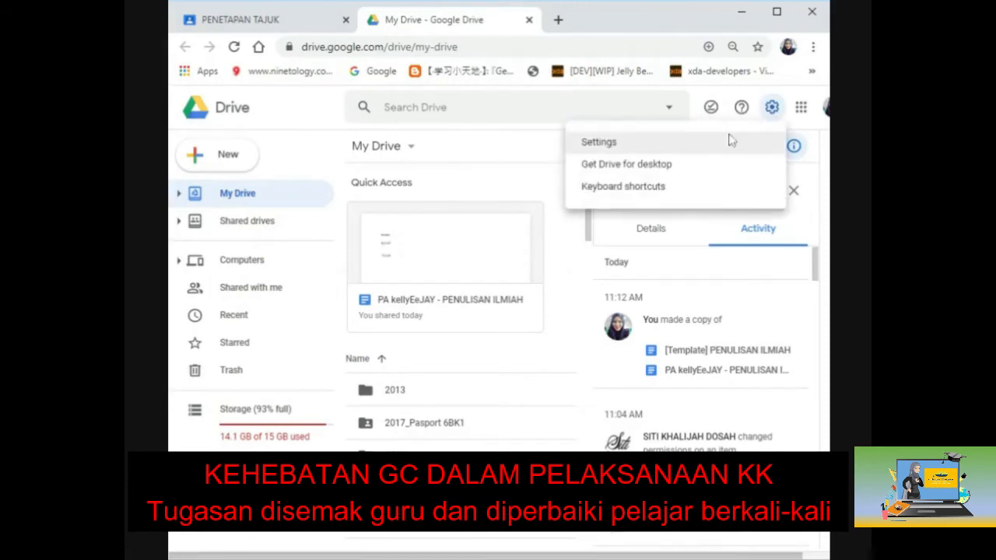
left_click(712, 154)
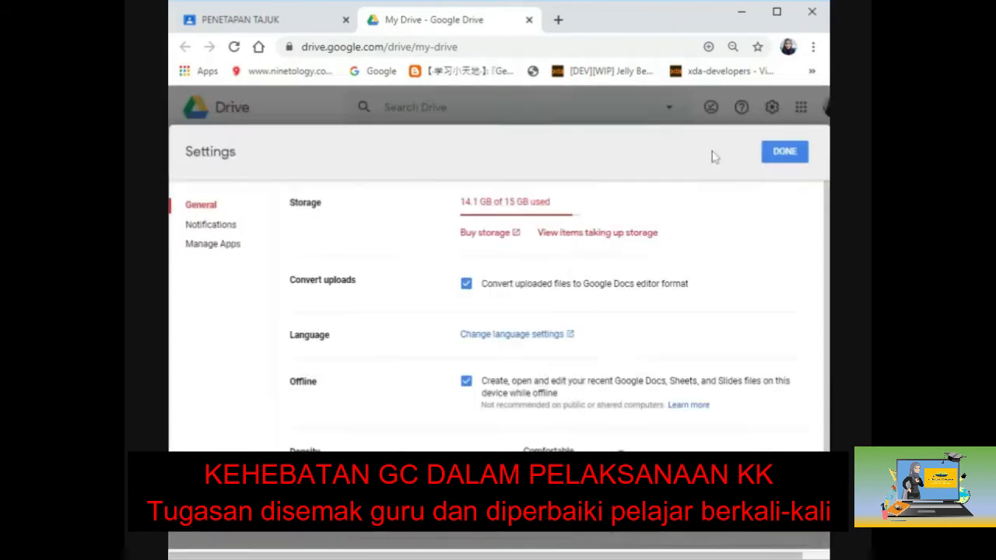
left_click(464, 288)
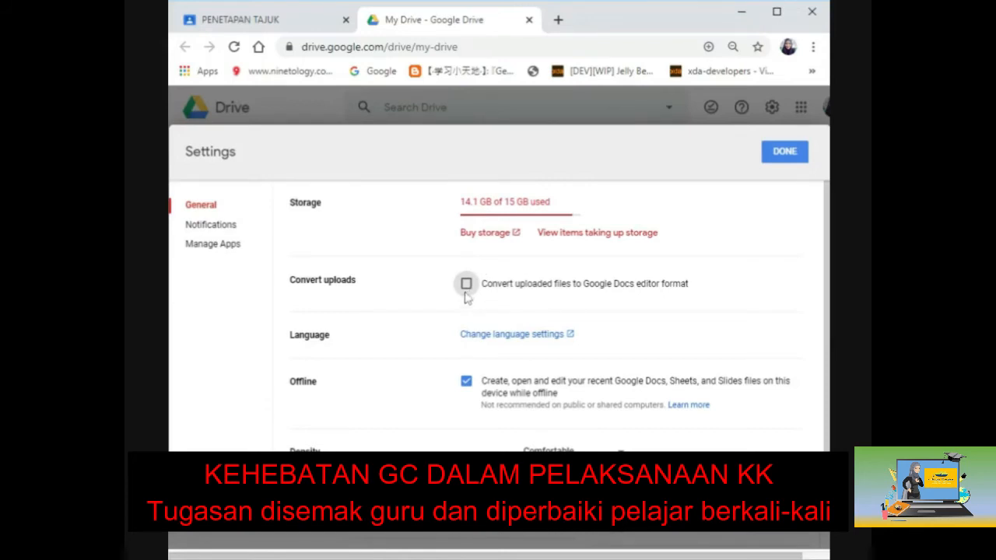
left_click(783, 153)
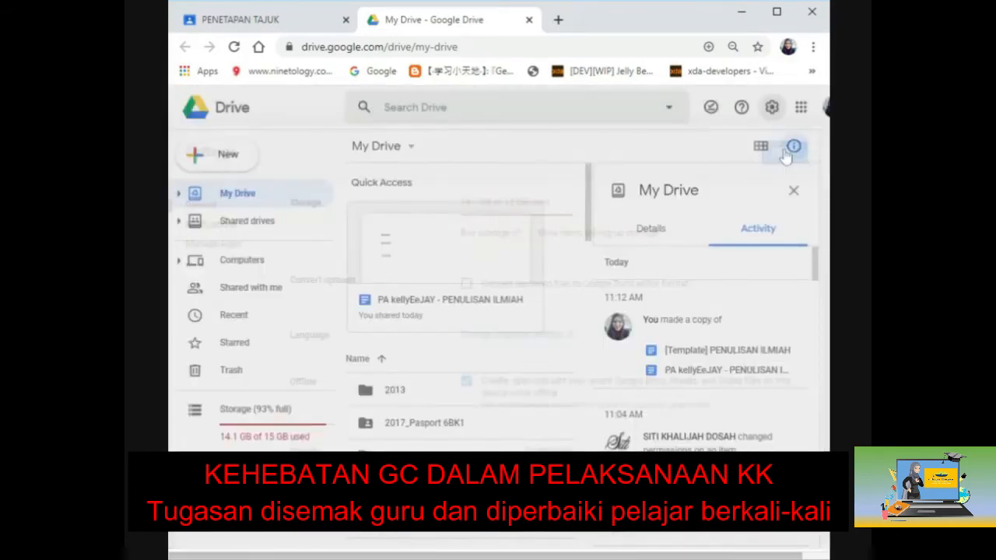
Step: Create a new My Drive folder named AAAA and open it
left_click(228, 156)
left_click(238, 162)
type("AAAA")
left_click(591, 356)
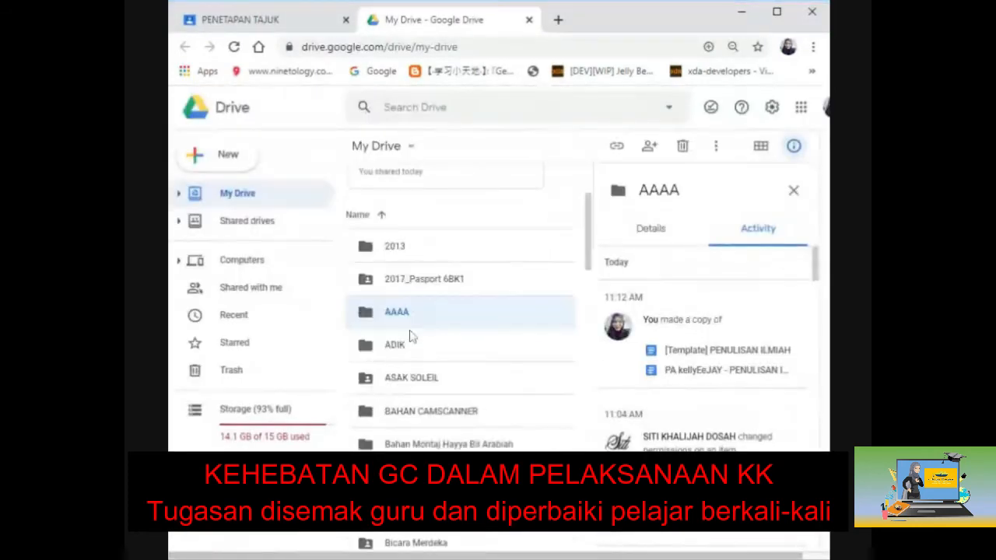
scroll(407, 333, "up", 2)
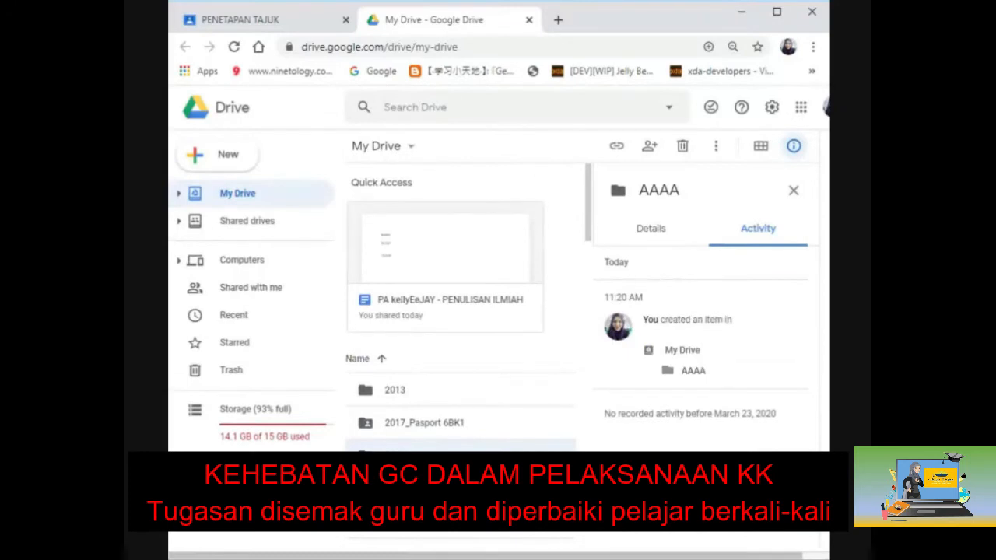
double_click(413, 459)
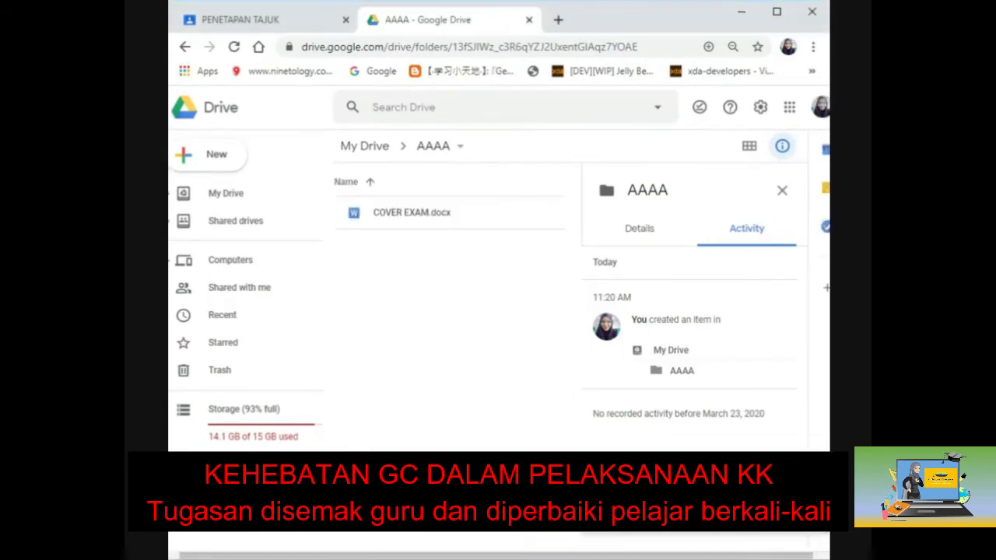
Step: Rename COVER EXAM.docx to COVER KK.docx, then maximize the browser window
right_click(371, 221)
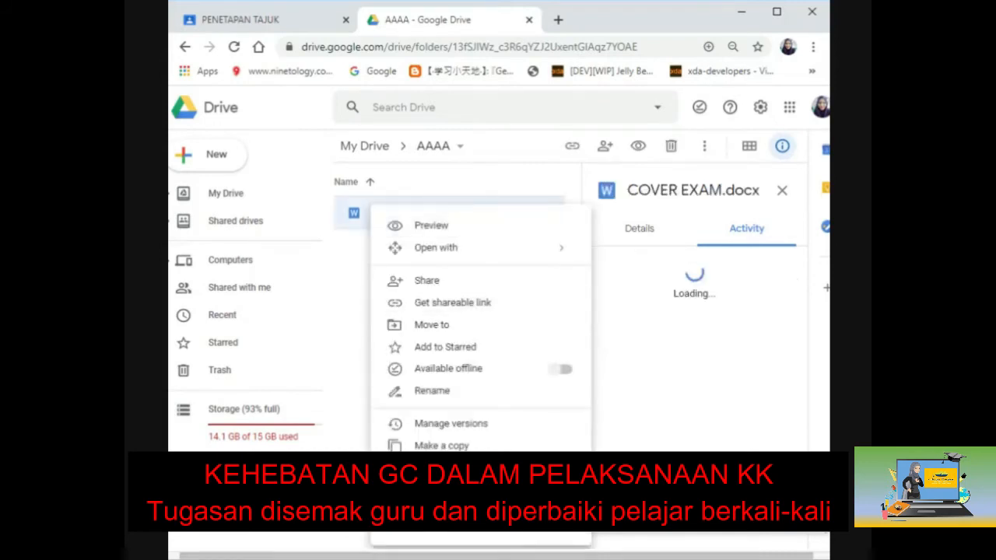
left_click(451, 390)
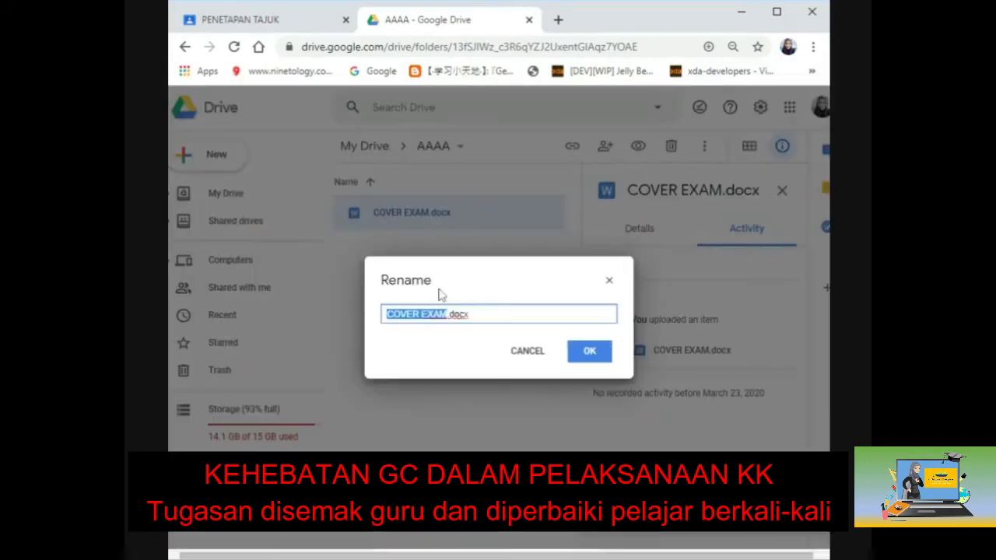
key("Right")
key("BackSpace")
key("BackSpace")
key("BackSpace")
key("BackSpace")
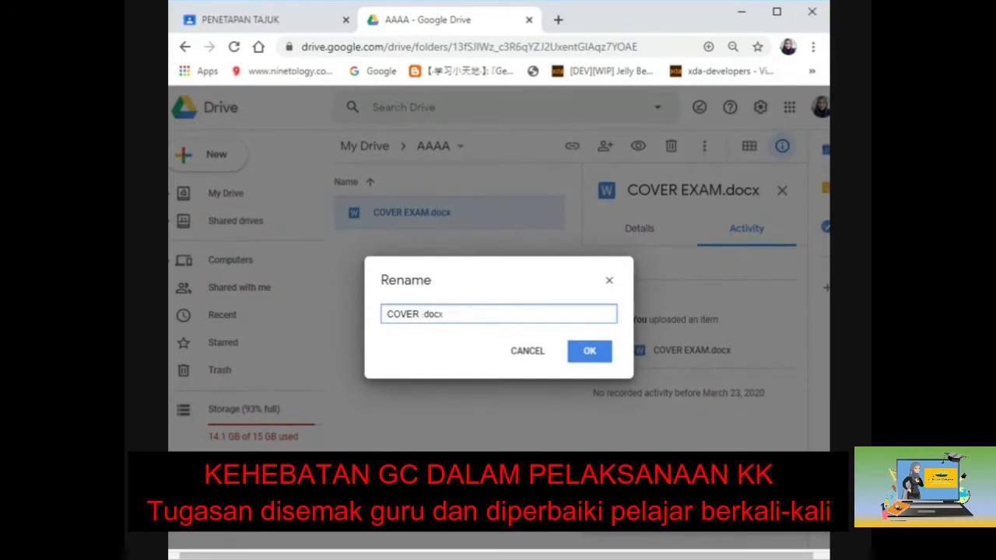
type("KK")
left_click(589, 351)
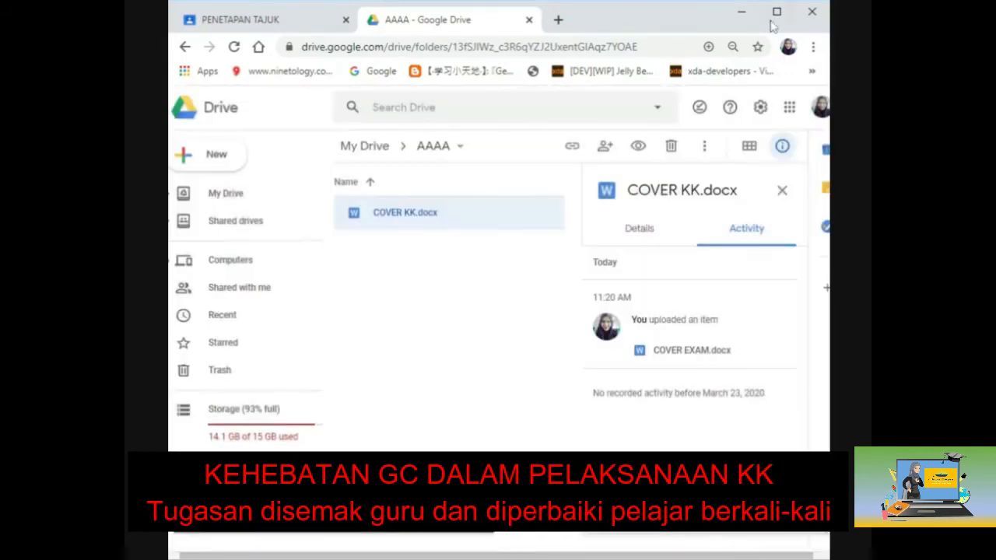
left_click(777, 11)
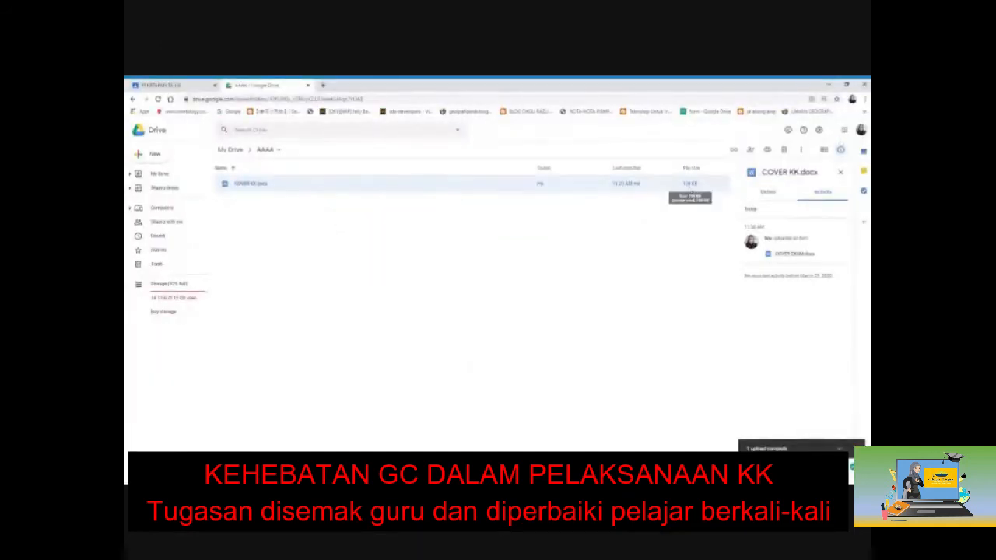
Step: Turn on Convert uploads in Drive settings and upload the cover Word file into AAAA
left_click(818, 131)
left_click(752, 150)
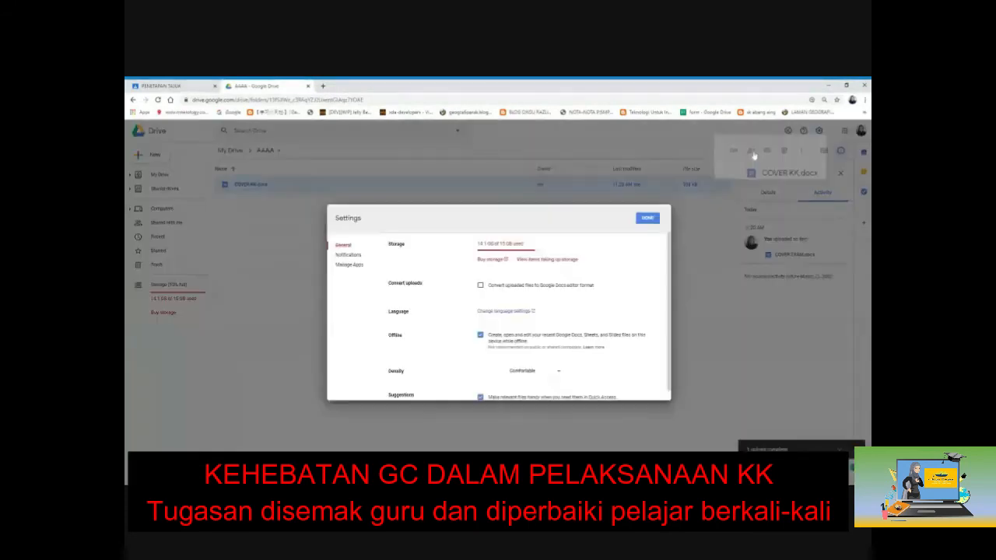
left_click(480, 286)
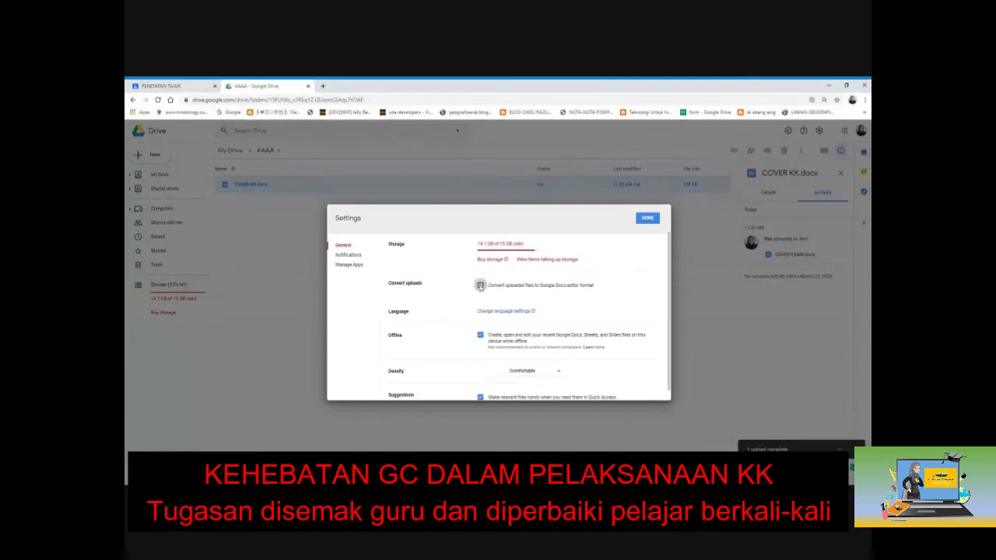
left_click(648, 219)
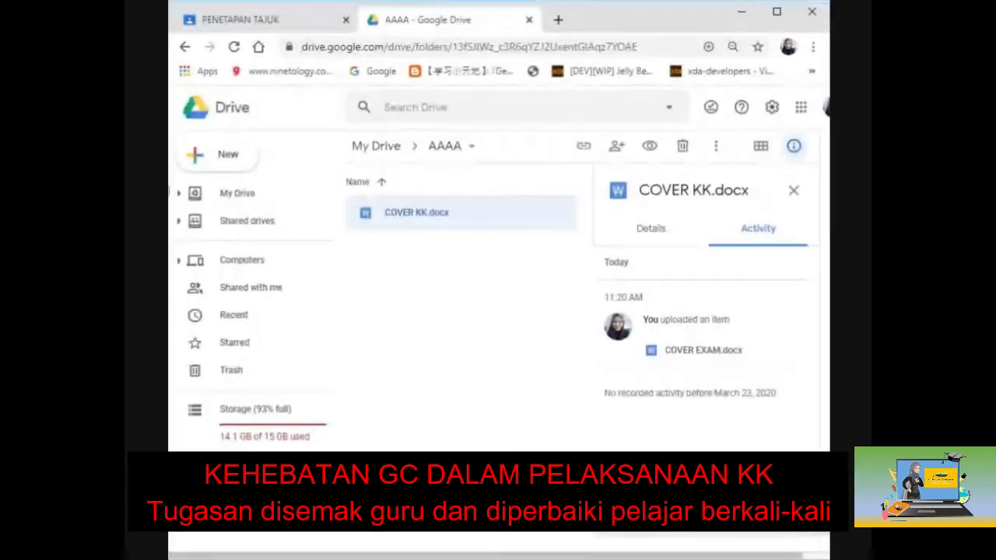
left_click_drag(169, 192, 461, 321)
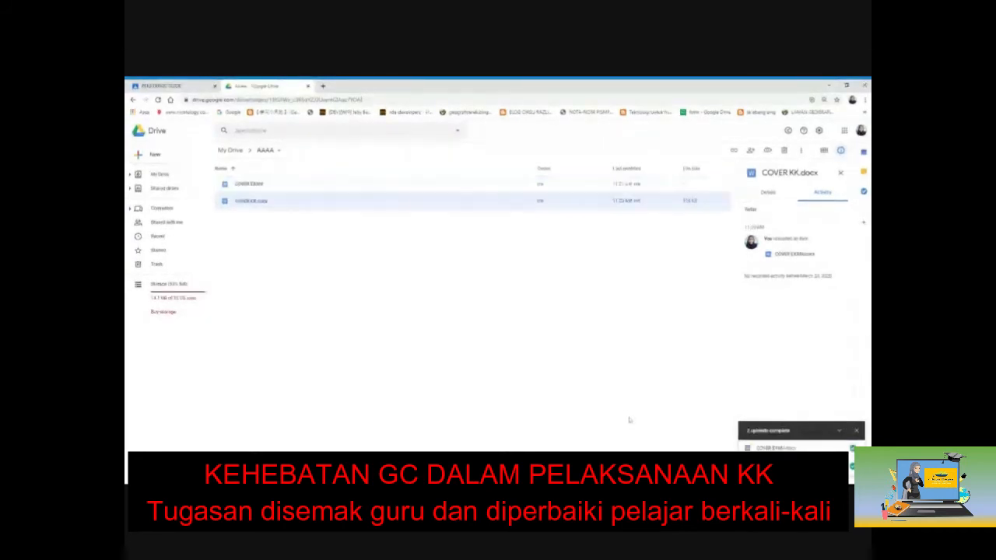
Step: Rename the converted COVER EXAM Google Doc to COVER KK
left_click(318, 189)
right_click(315, 188)
left_click(344, 280)
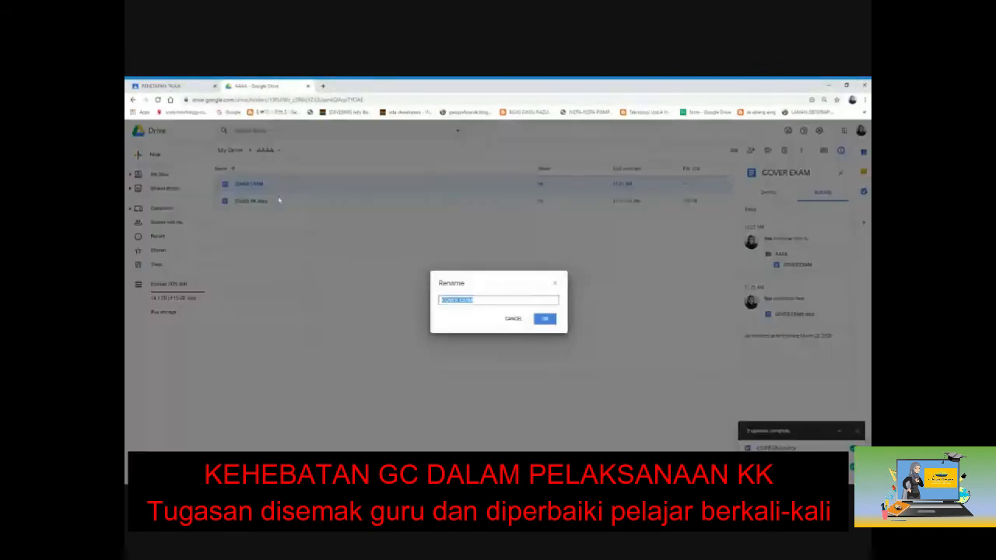
left_click(483, 301)
key("BackSpace")
key("BackSpace")
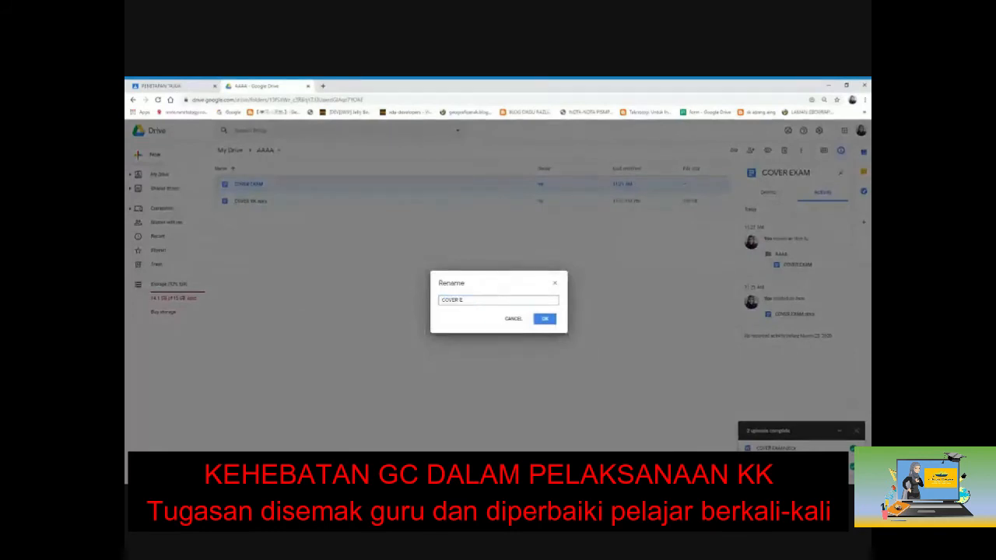
type("KK")
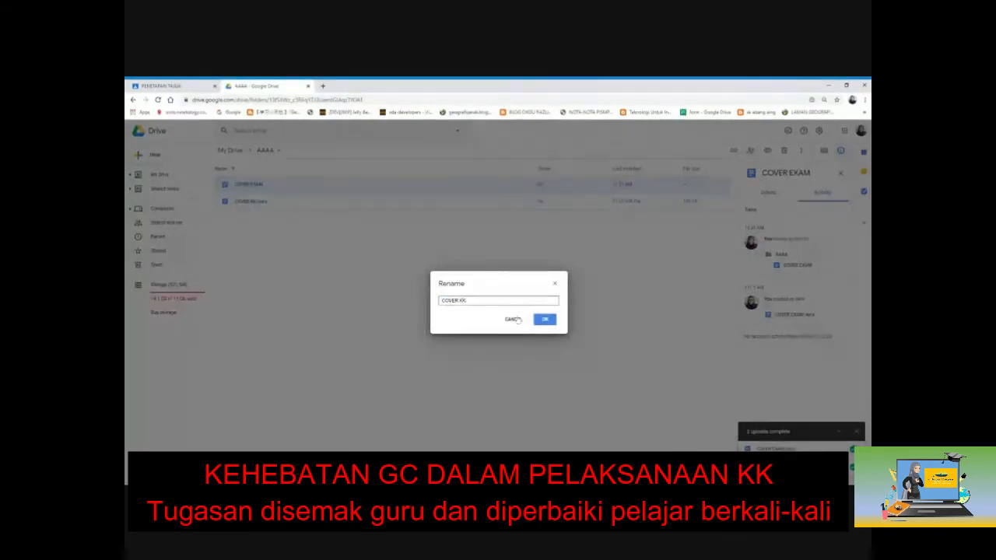
left_click(545, 321)
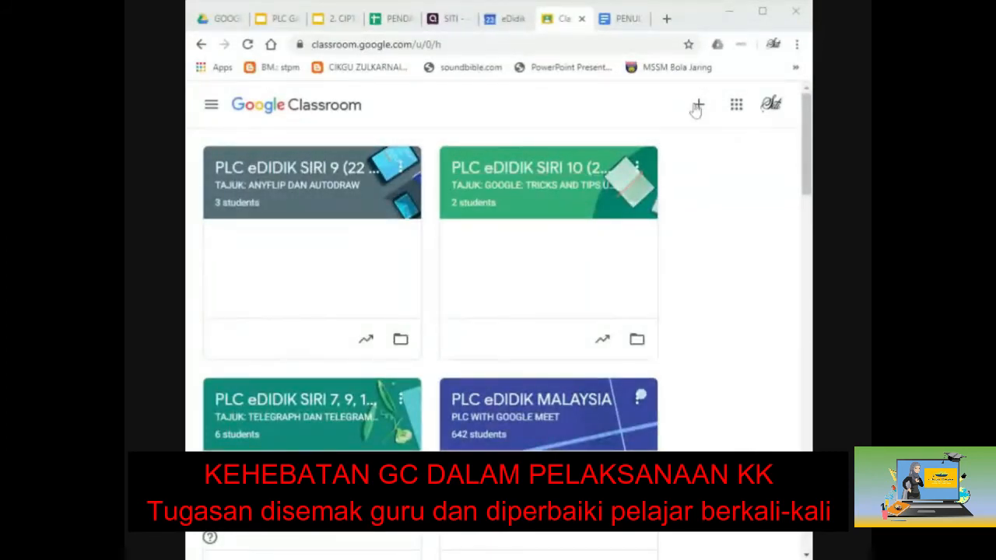
Step: Join the pengajian am semester 2 class using the teacher's pasted class code
left_click(699, 106)
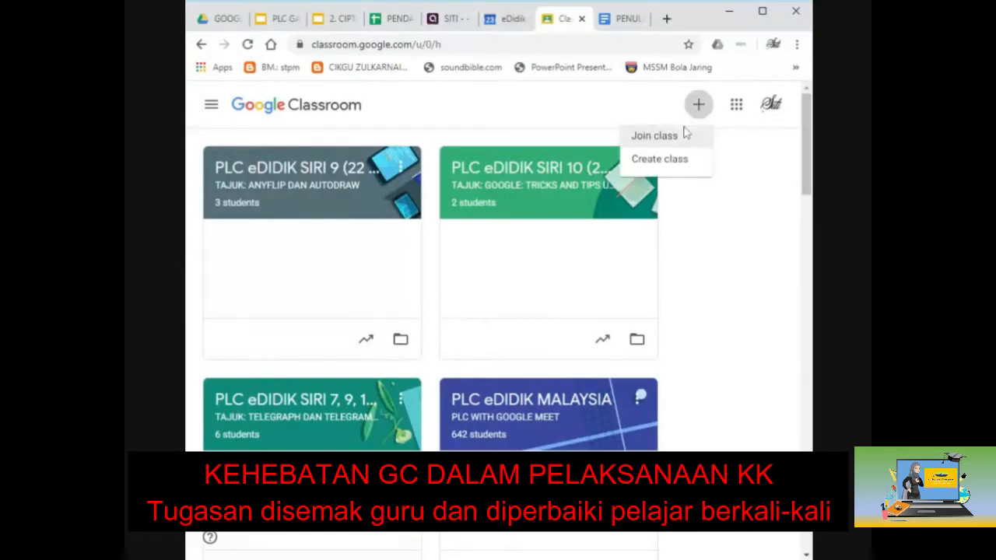
left_click(654, 135)
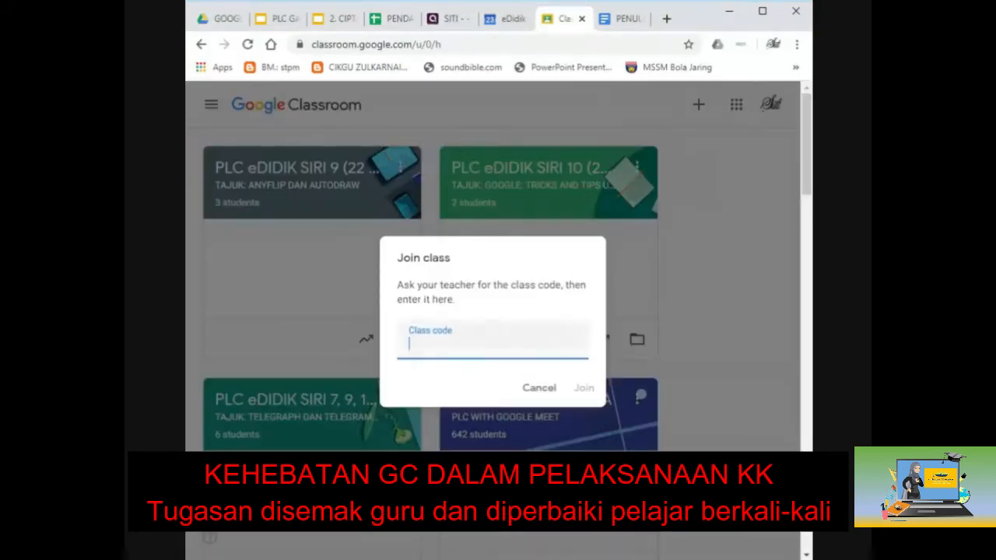
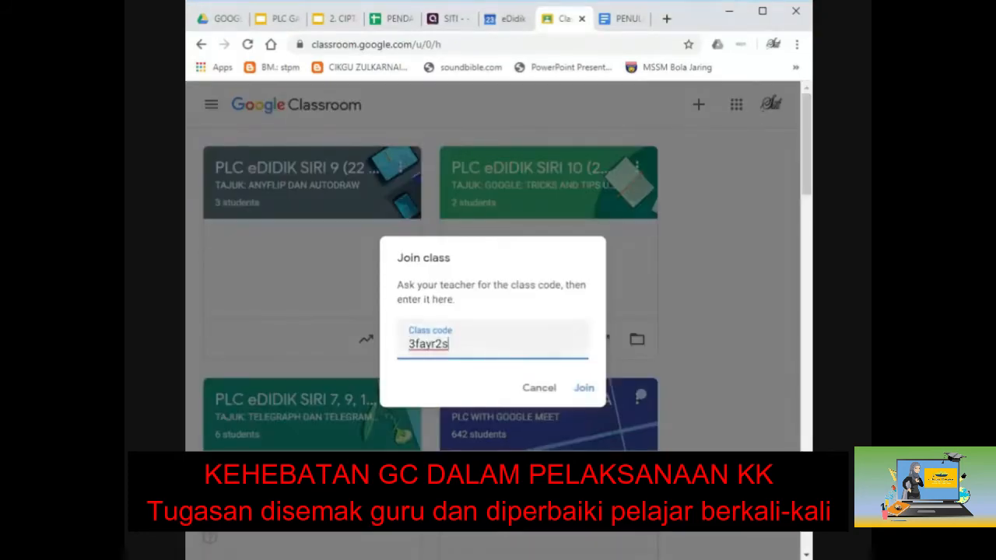
left_click(582, 389)
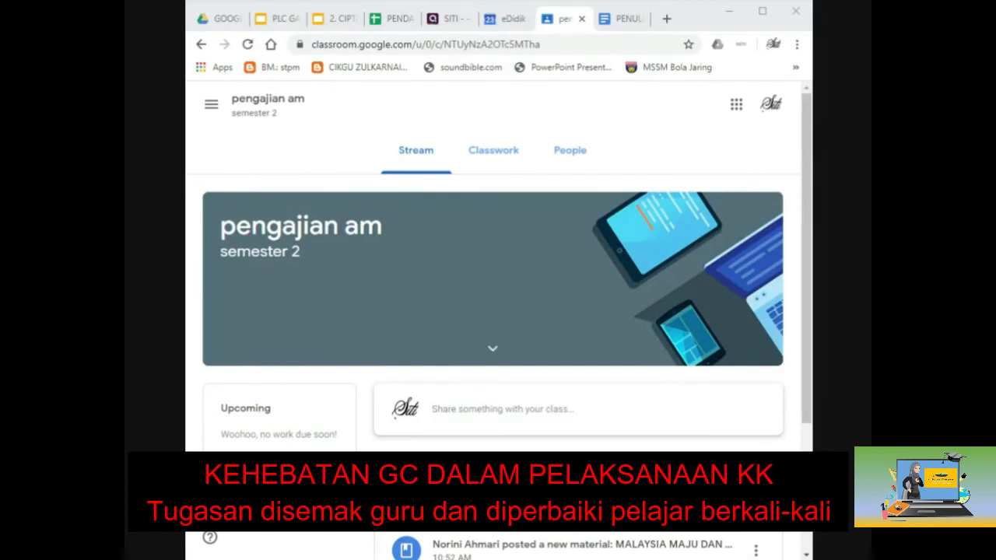
Step: Open the penetapan tajuk assignment from the kk topic on the Classwork page
left_click(506, 164)
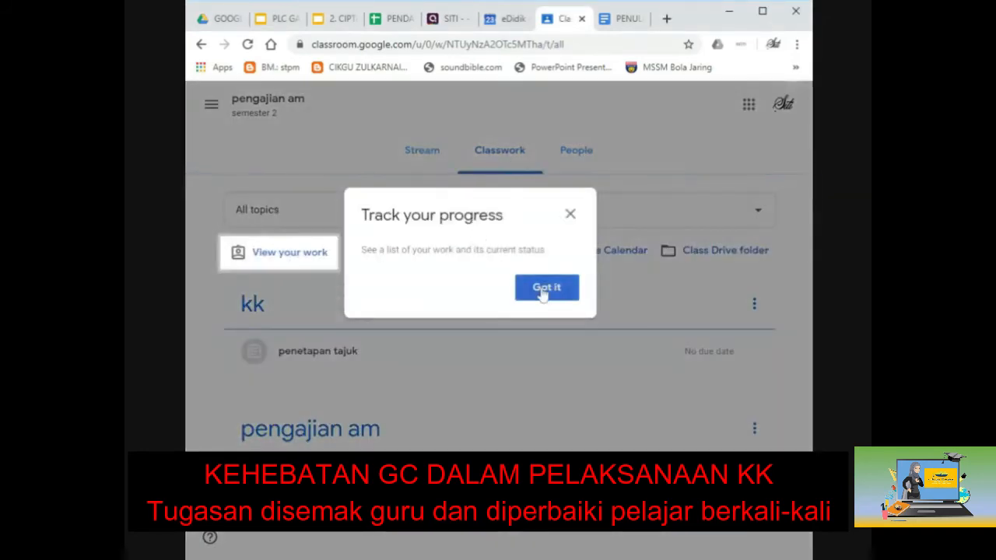
left_click(544, 289)
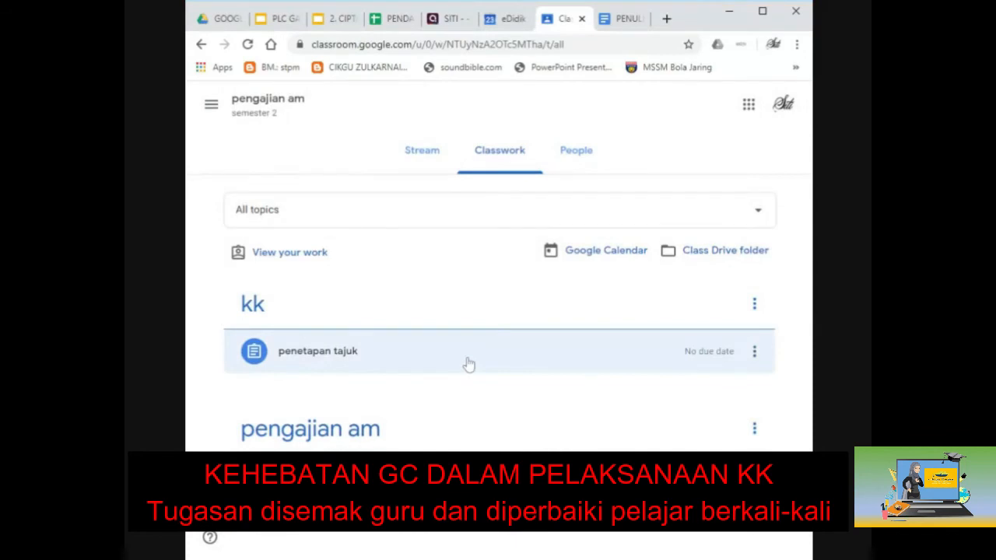
left_click(344, 352)
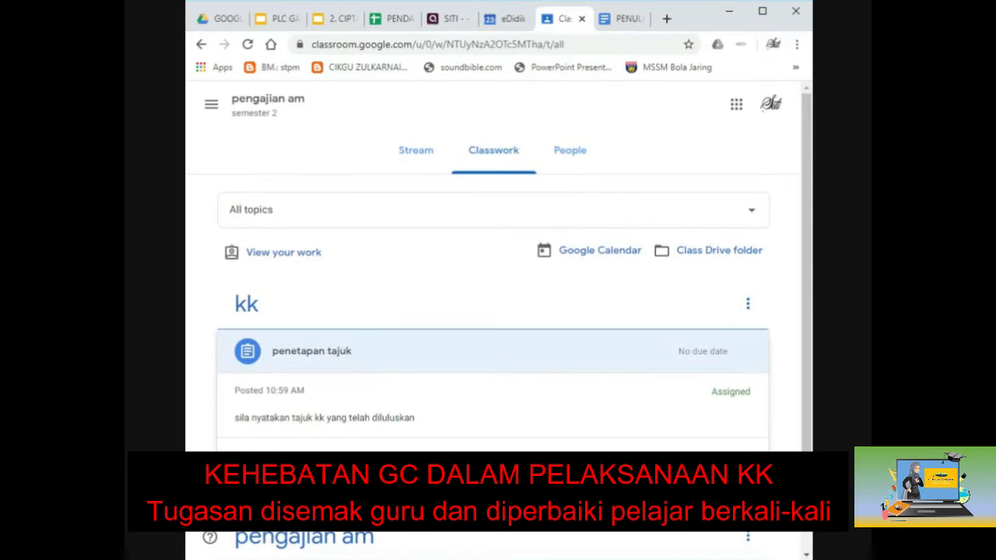
scroll(367, 382, "down", 1)
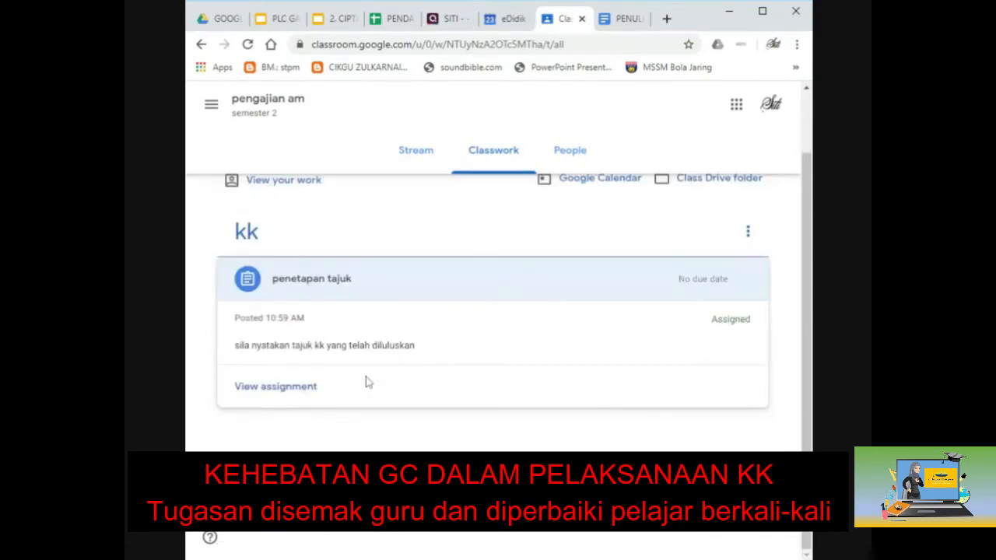
scroll(367, 382, "up", 1)
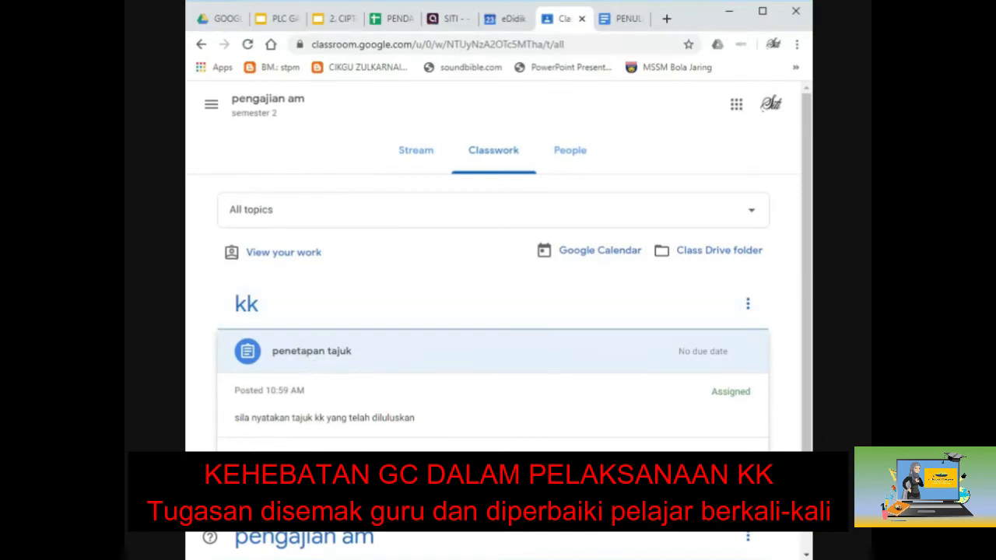
left_click(275, 460)
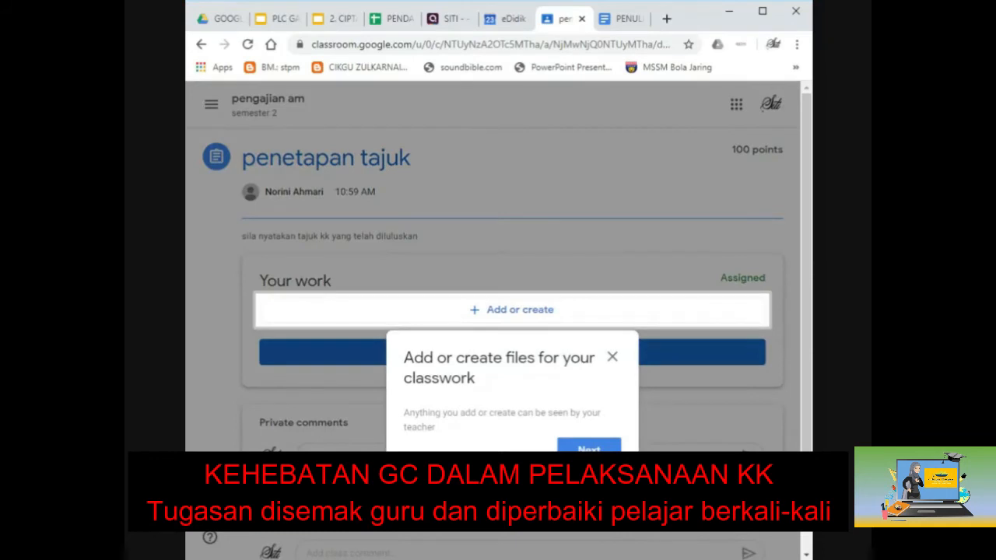
Step: Create a blank Google Docs attachment for penetapan tajuk and open it in a new tab
left_click(501, 311)
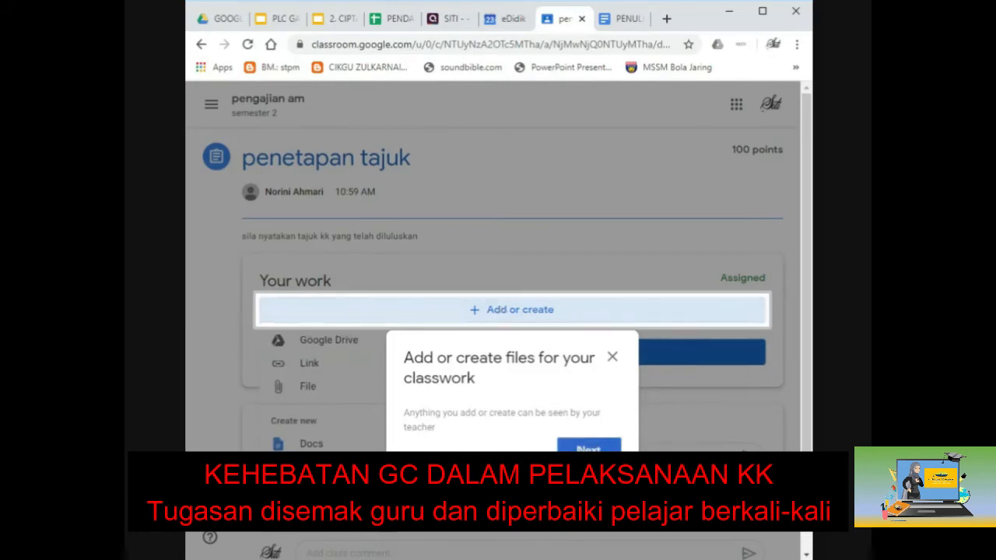
left_click(582, 450)
left_click(584, 482)
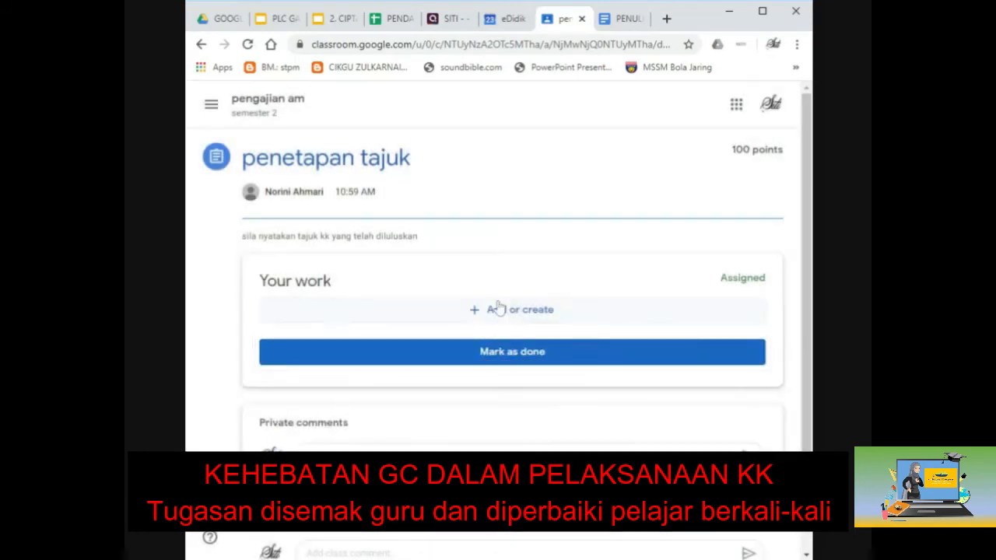
left_click(498, 310)
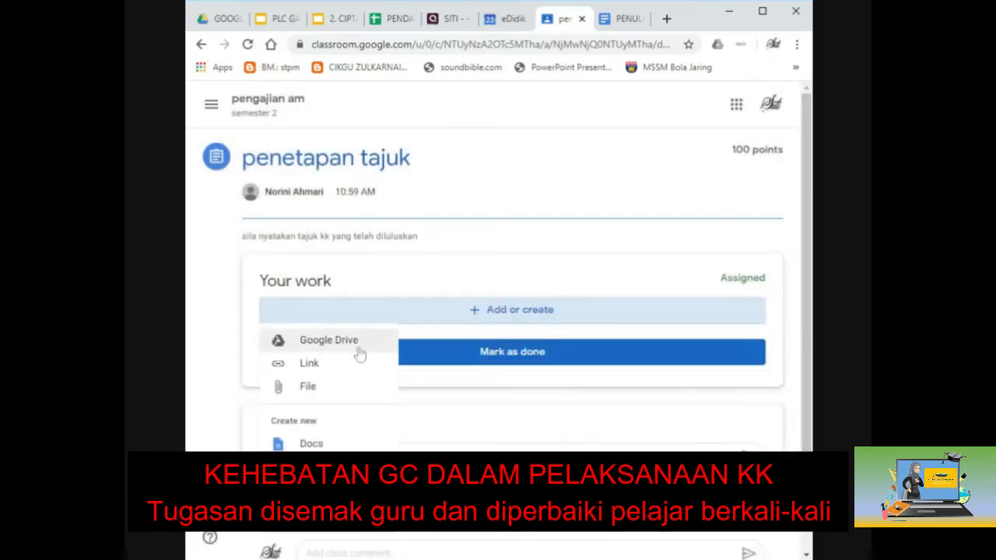
left_click(315, 445)
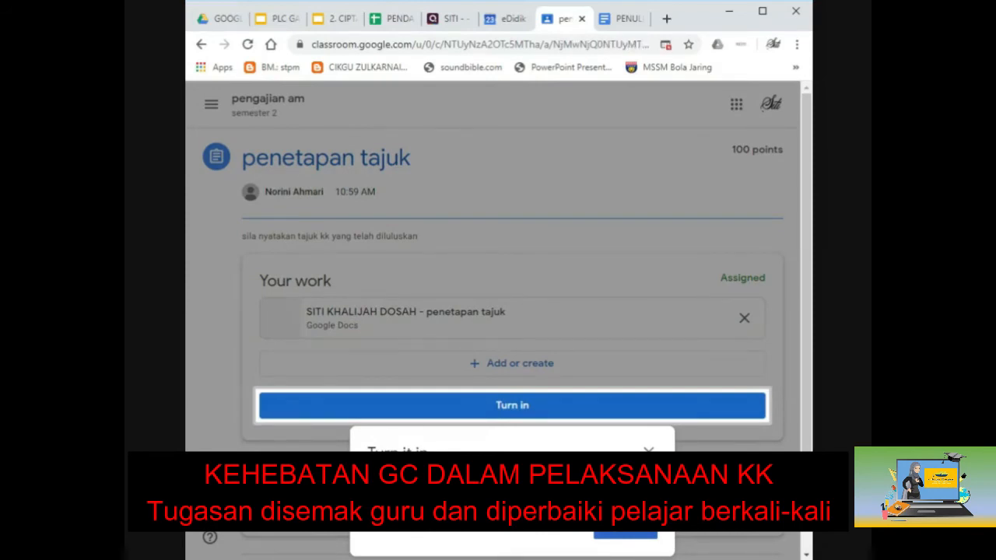
left_click(624, 536)
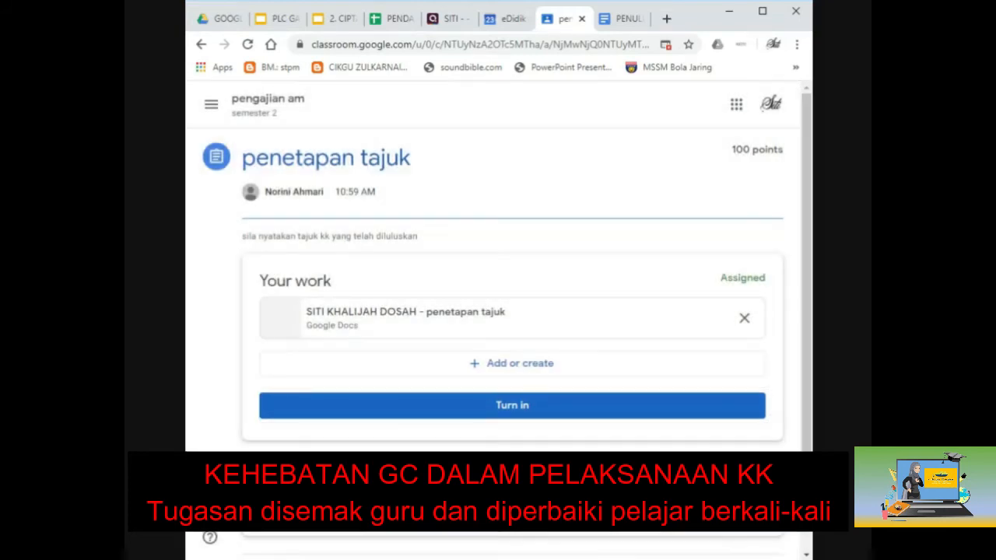
left_click(482, 328)
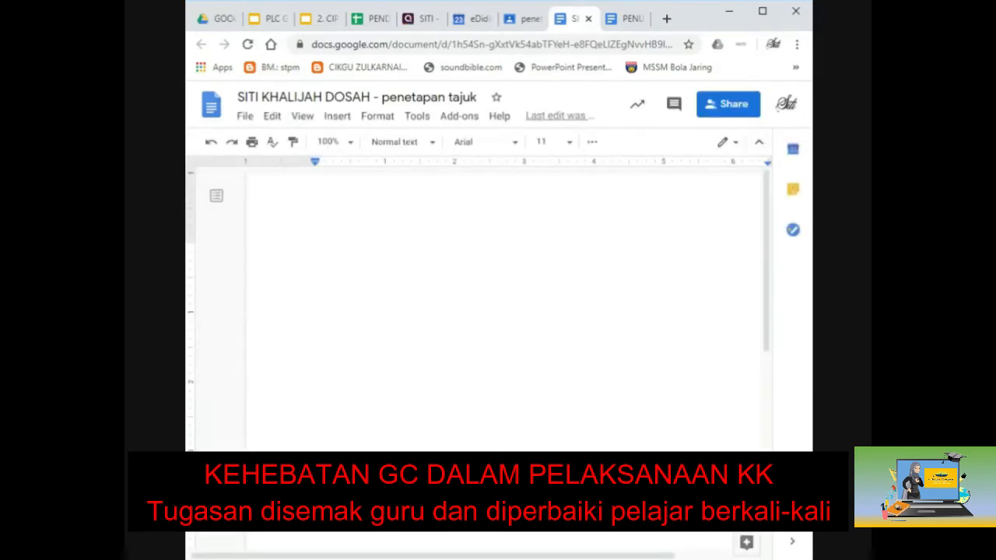
Step: Type the student's name, identity card number, and 'Tajuk : belum ada' on three lines
type("nAMA : ")
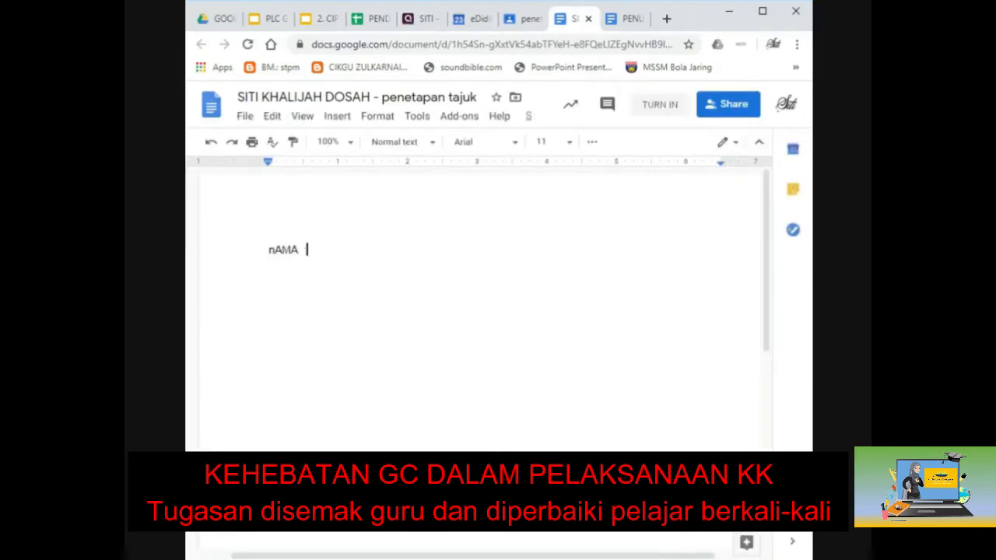
type("khalijah")
key("Return")
type("No KP")
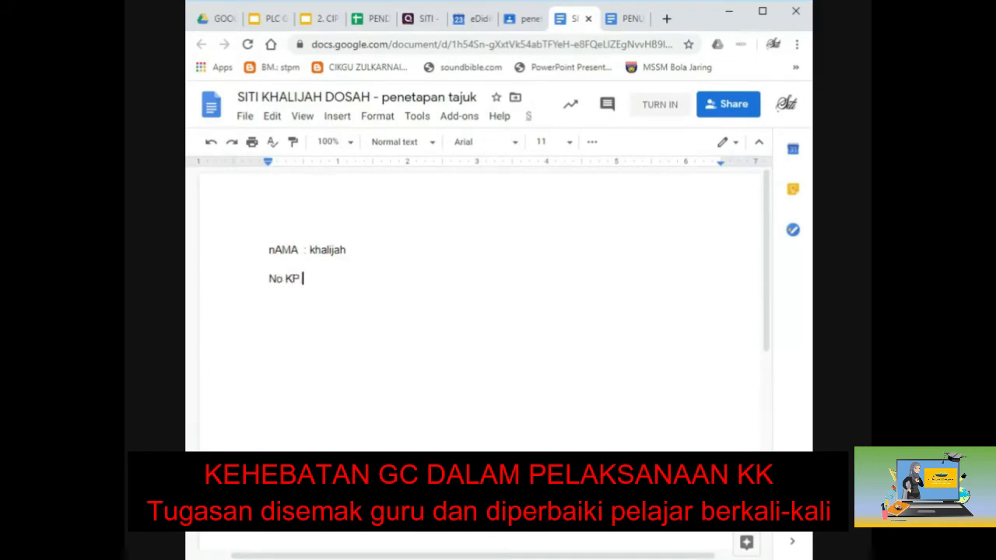
type(" : 123456-12-1234")
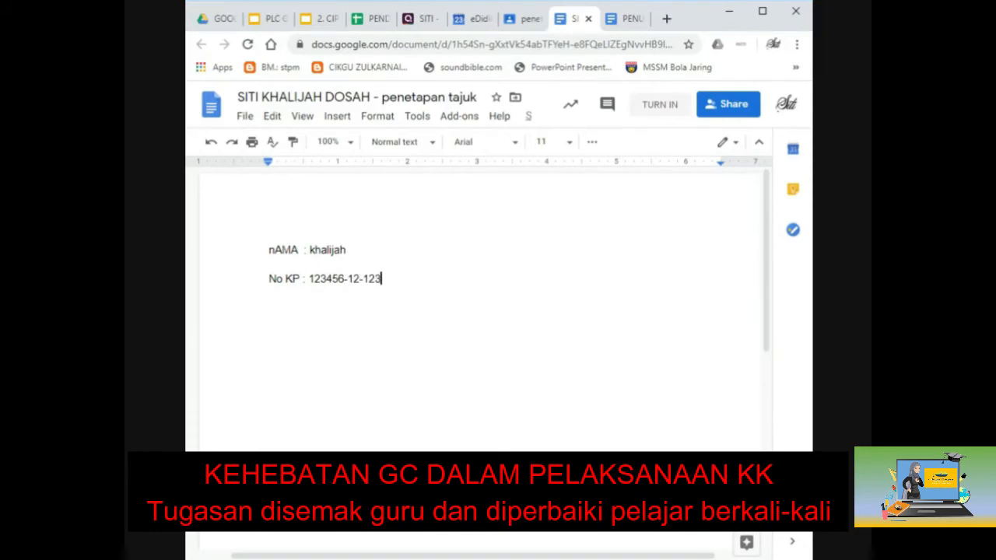
key("Return")
type("Tajuk   : belum ada")
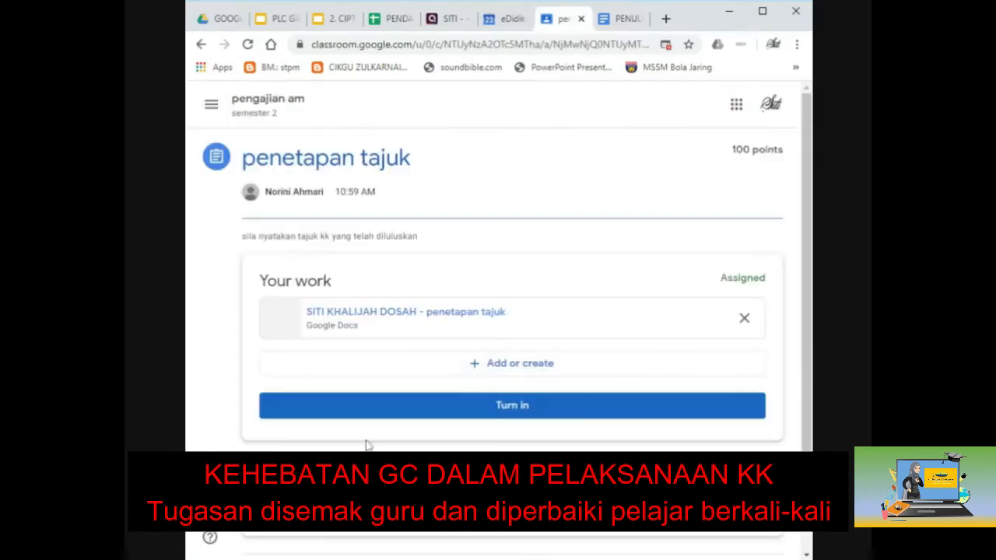
Step: Turn in the penetapan tajuk work and go back to the class stream
left_click(511, 413)
left_click(603, 375)
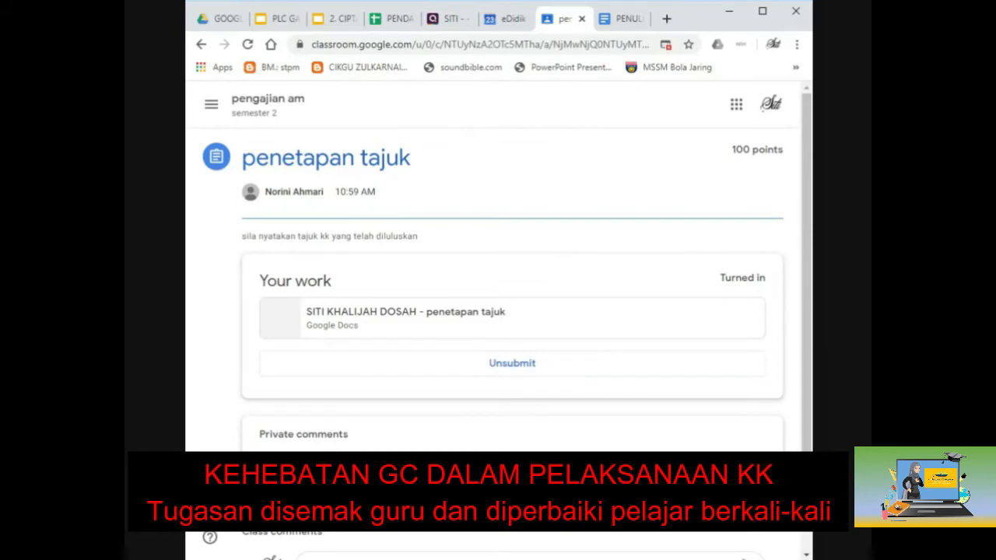
key("alt+Left")
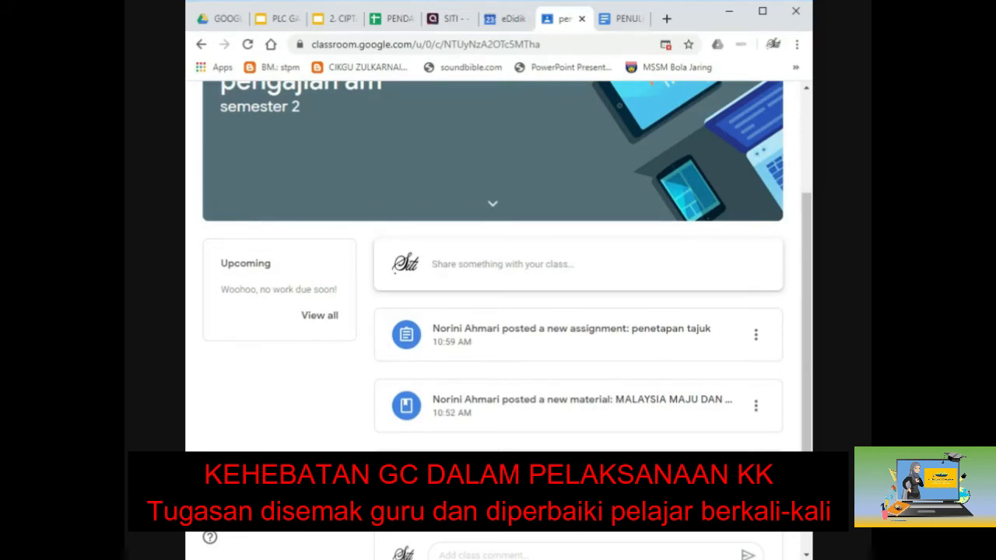
Step: Reopen the turned-in penetapan tajuk doc from the stream and close the PENULISAN ILMIAH tab
scroll(498, 311, "down", 1)
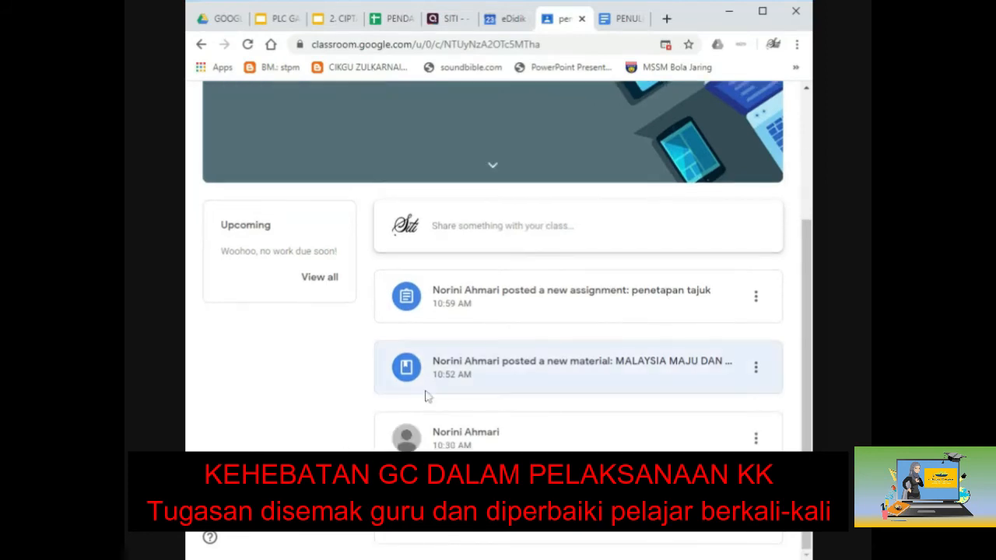
left_click(565, 309)
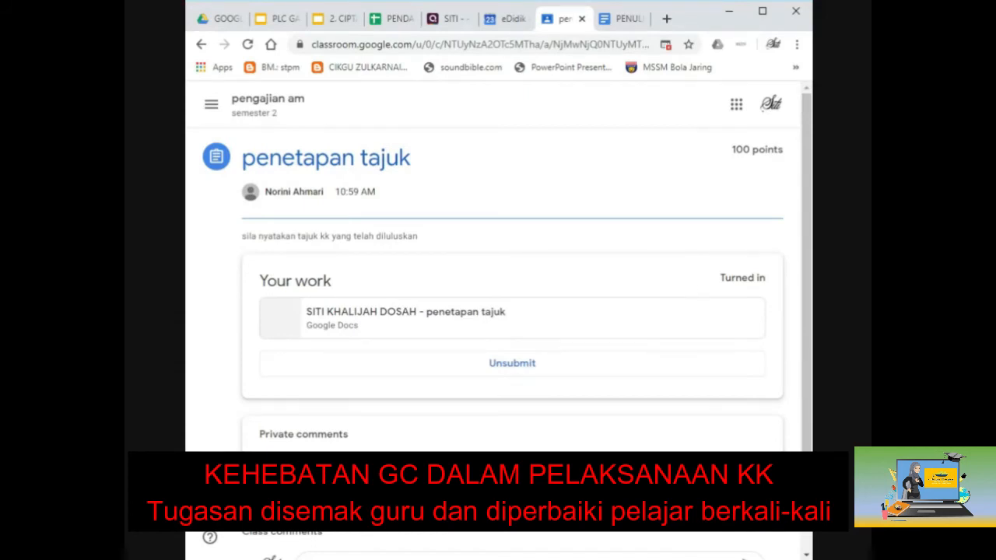
left_click(391, 326)
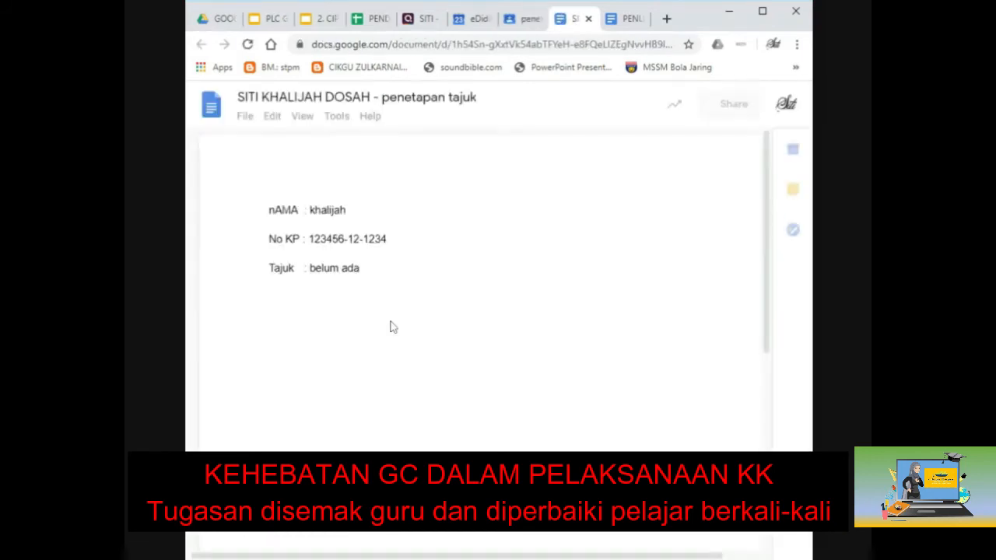
left_click(627, 22)
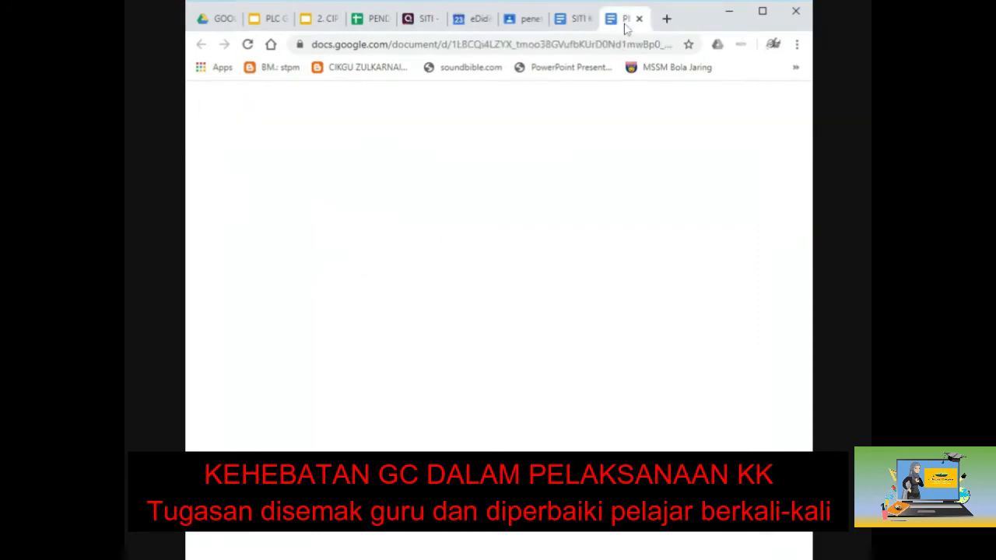
left_click(639, 18)
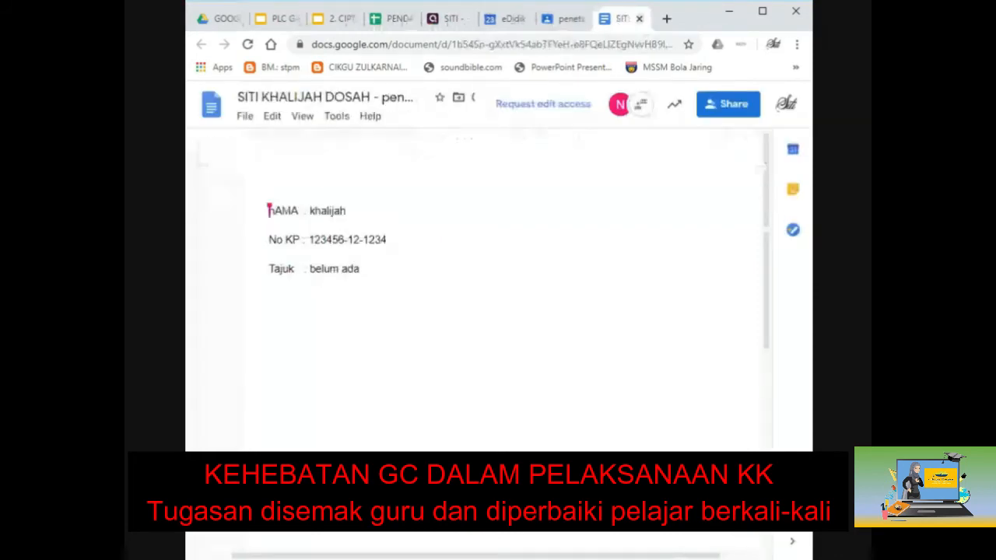
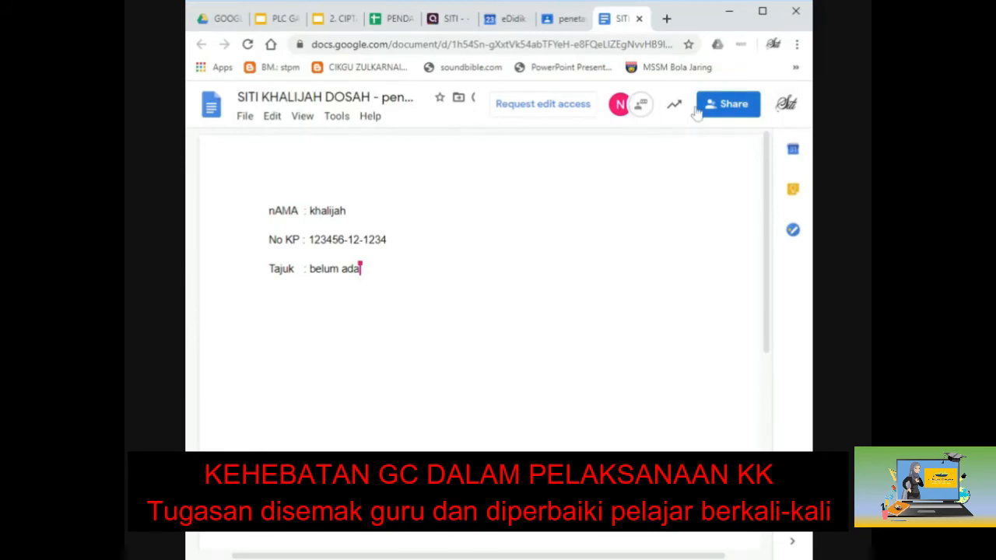
Step: Open the collaborator chat panel beside the penetapan tajuk document
left_click(645, 111)
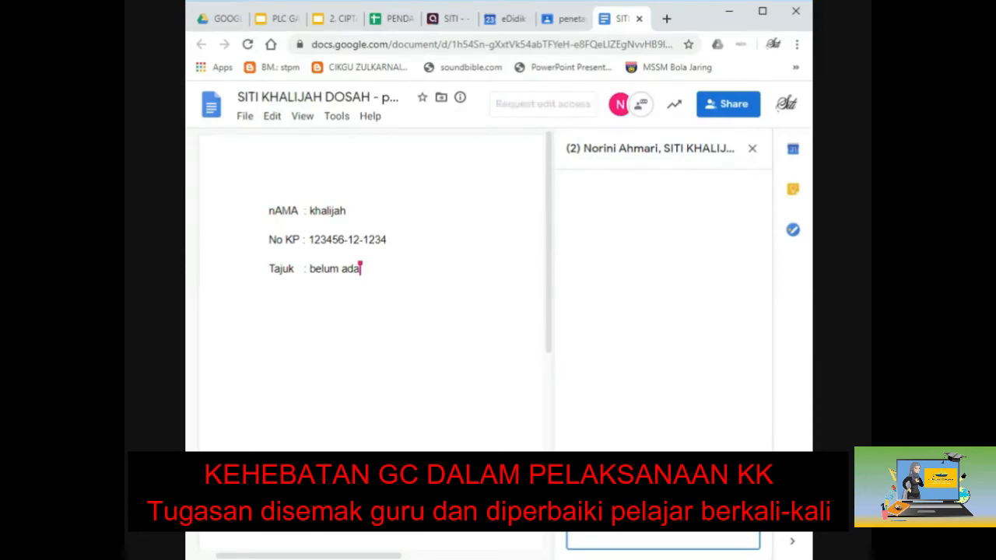
Step: Send the chat message asking the teacher to return the work, then close the document
key("Return")
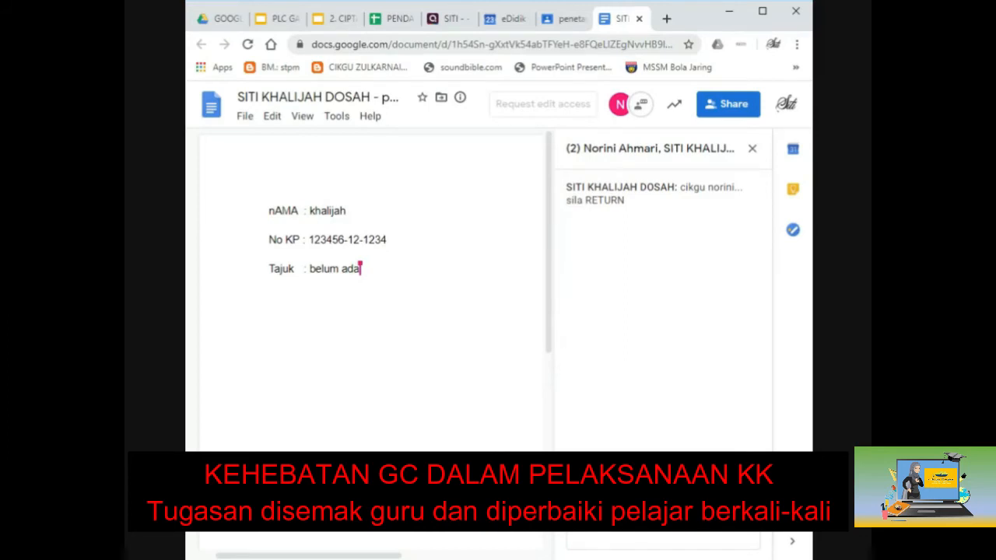
left_click(639, 19)
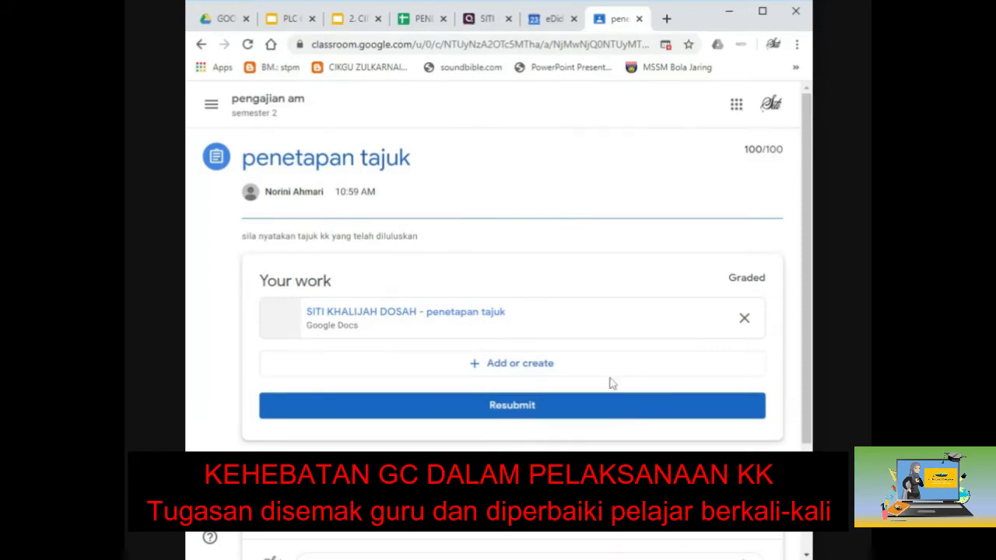
Step: Unsubmit the penetapan tajuk work and reopen its attached Google Doc
left_click(516, 408)
left_click(526, 365)
left_click(563, 372)
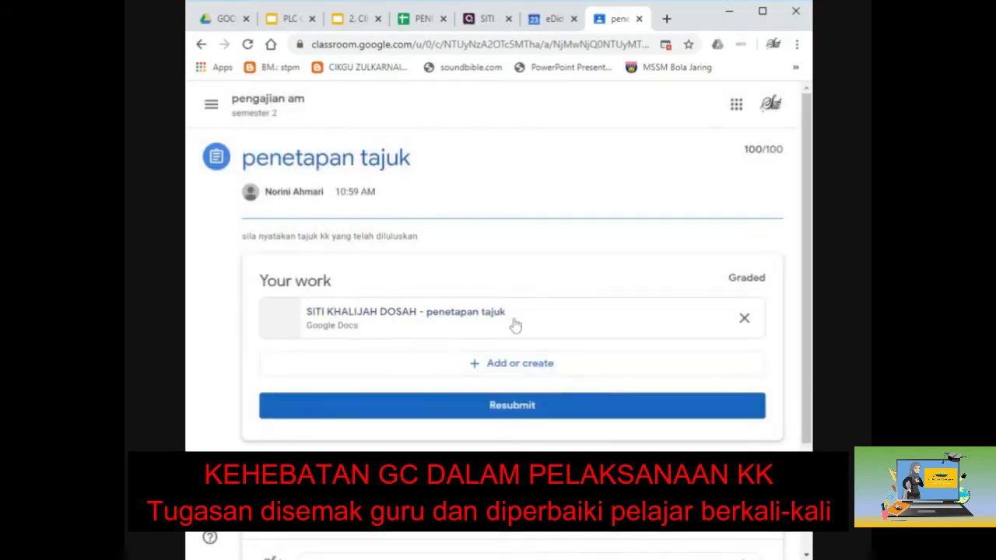
left_click(514, 325)
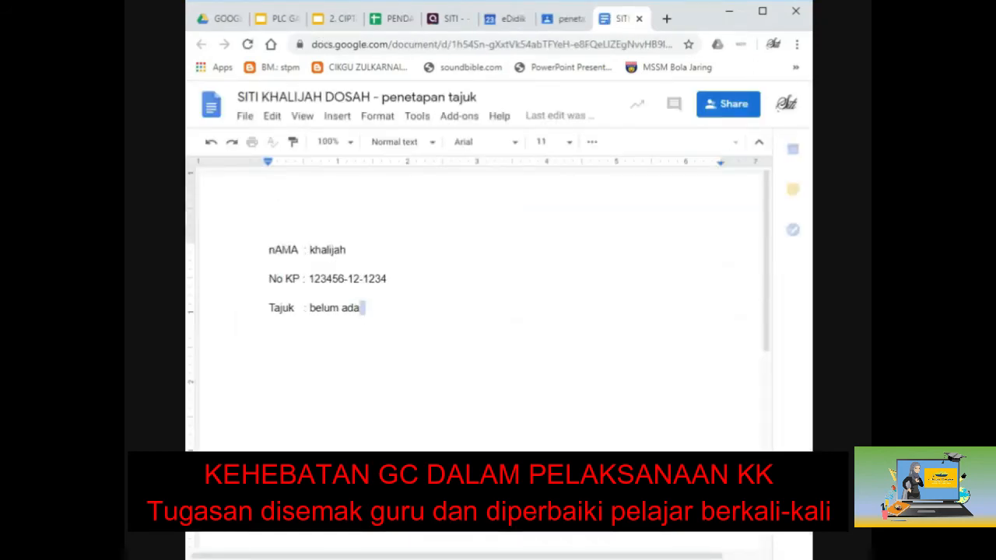
Step: Add a 'Sambung semula.....' line below the Tajuk line and turn the document in
key("Return")
key("Return")
key("Return")
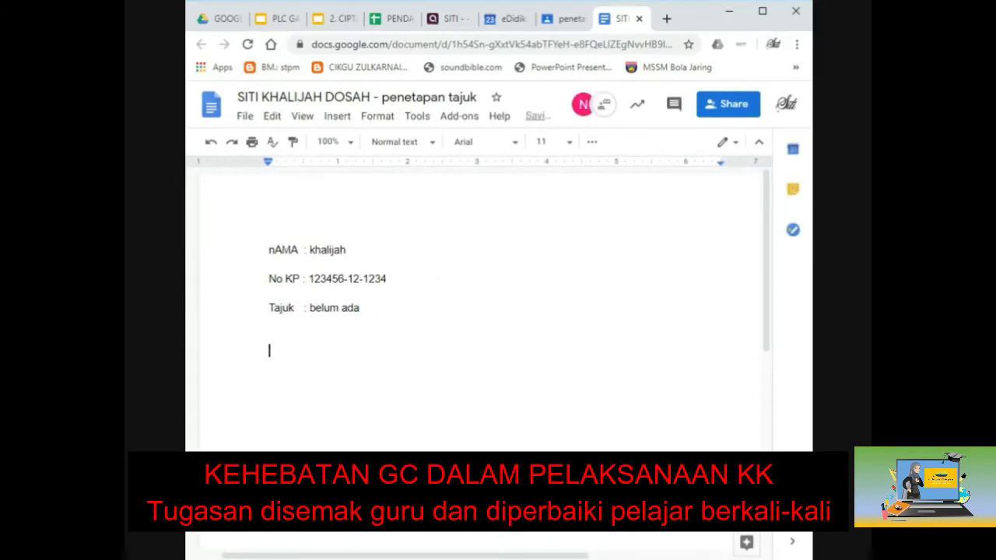
type("Sambung semula.....")
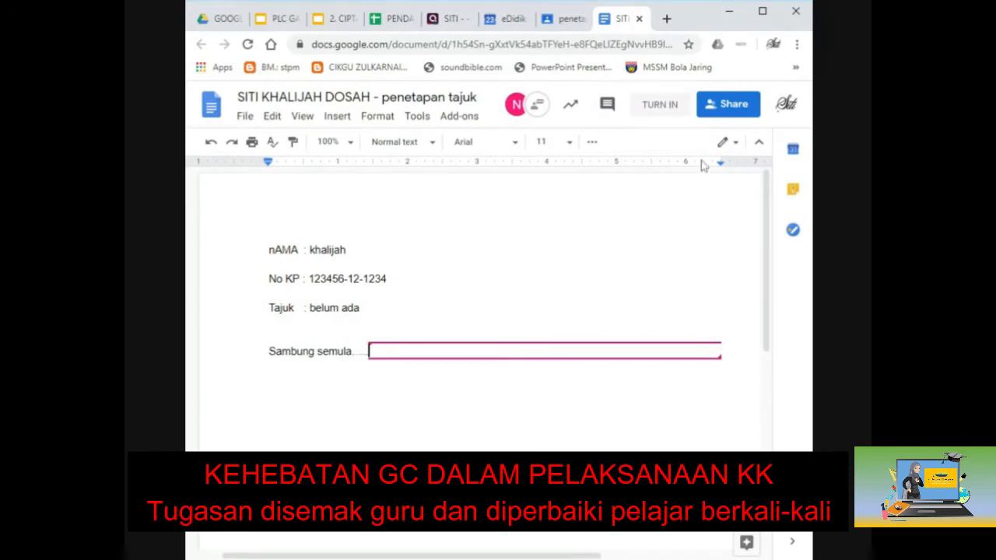
left_click(657, 107)
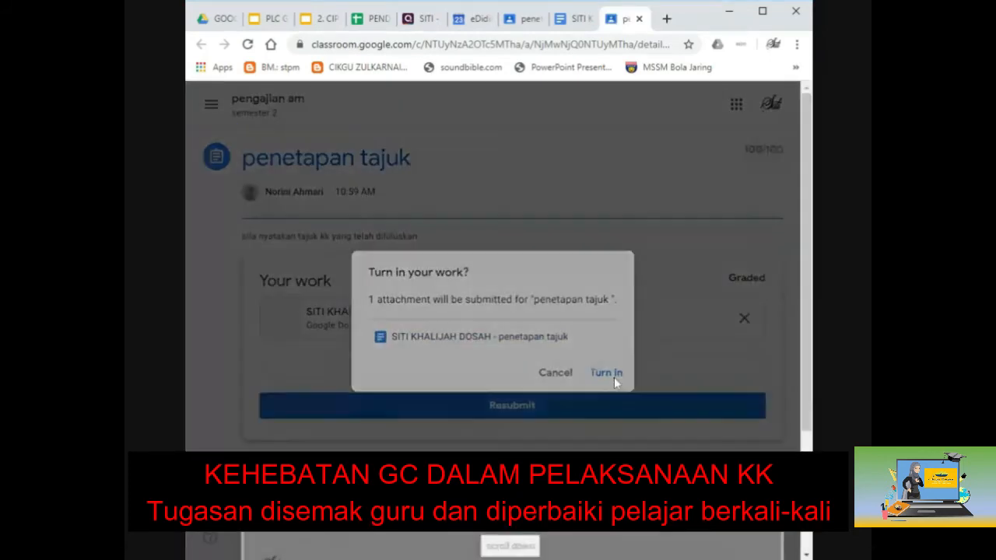
Step: Confirm turning in the penetapan tajuk work, dismissing the tour tips along the way
left_click(611, 374)
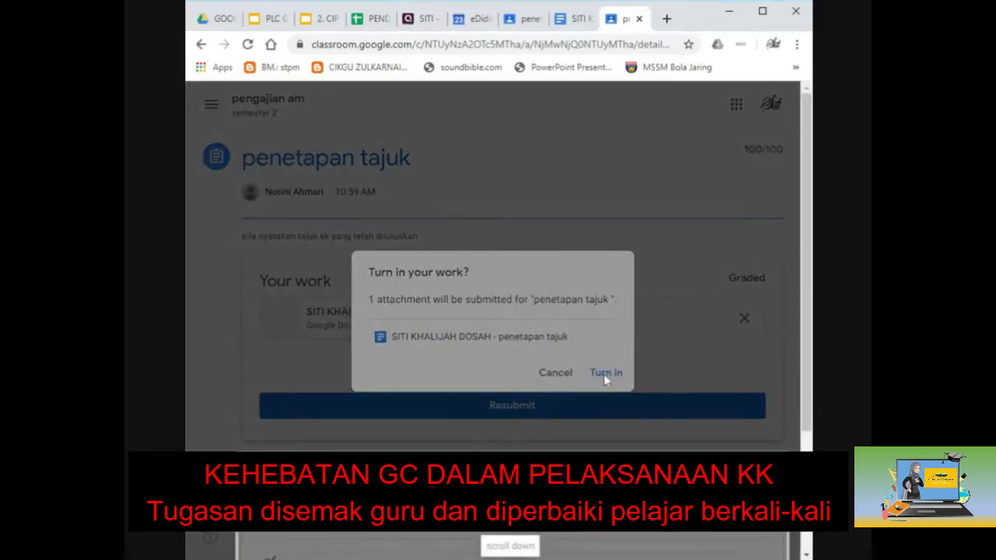
left_click(529, 539)
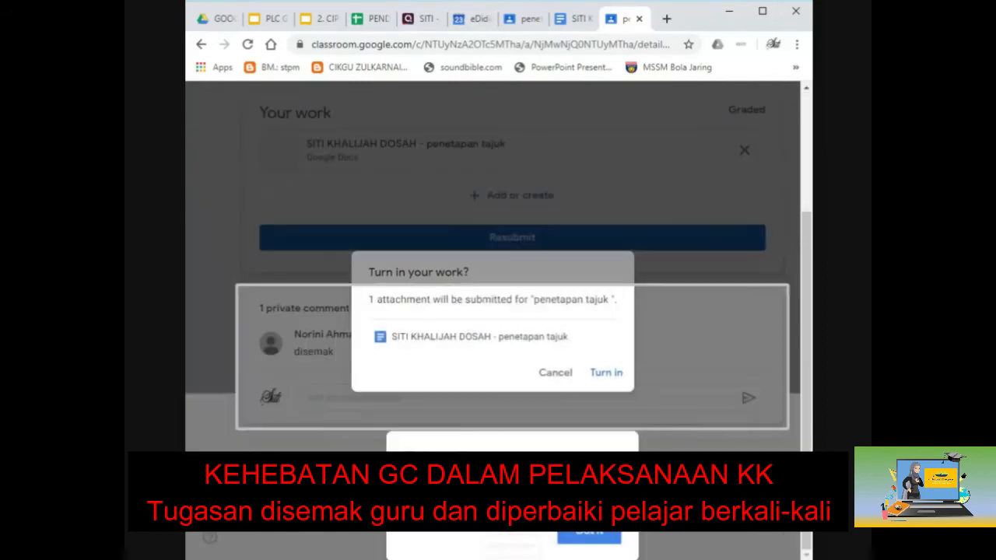
left_click(589, 534)
left_click(607, 375)
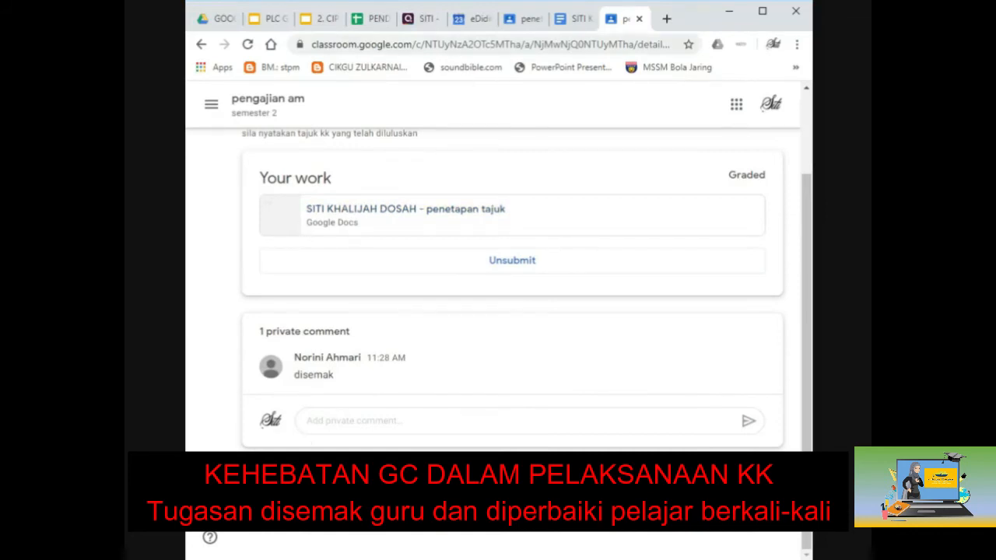
Step: Close the extra assignment and document tabs and return to the PLC GATE slides
left_click(638, 20)
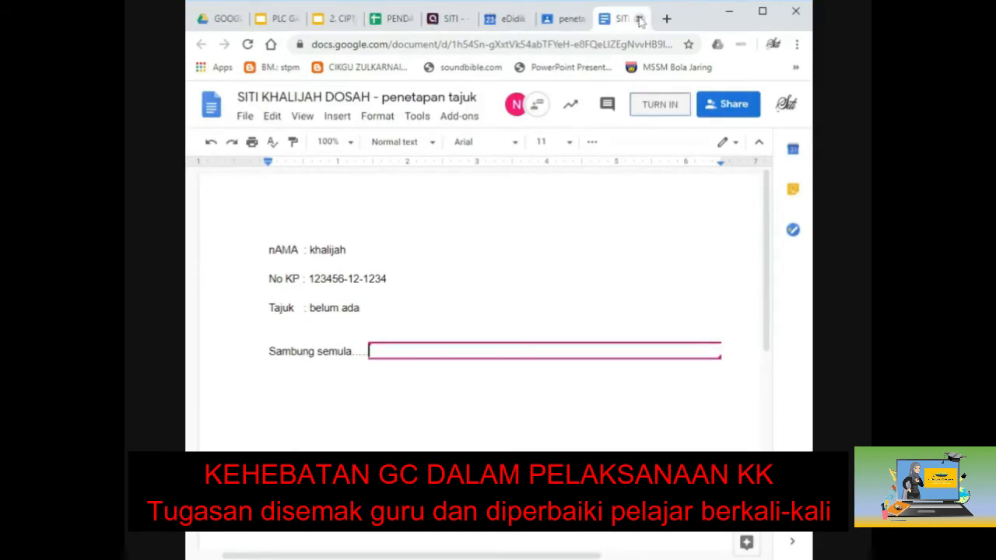
left_click(639, 19)
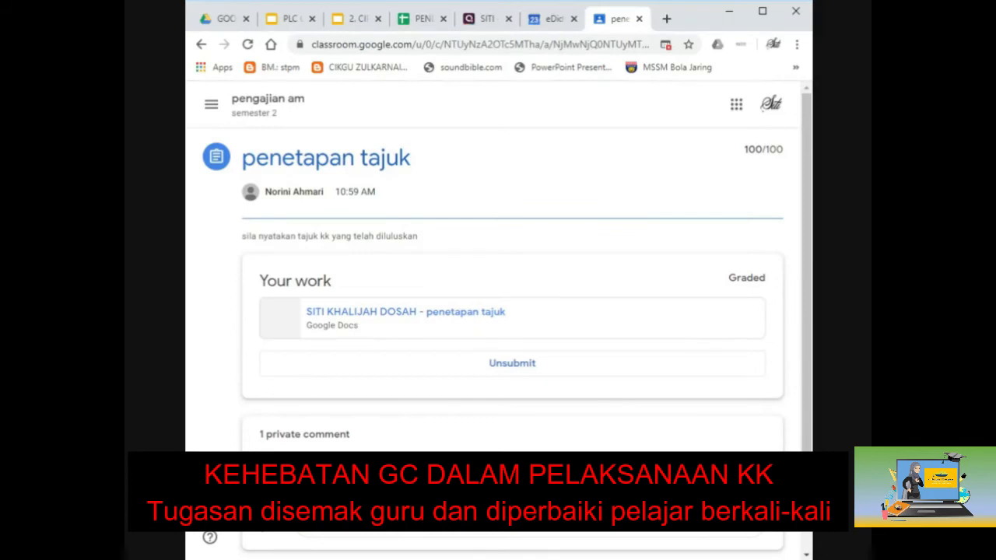
left_click(451, 312)
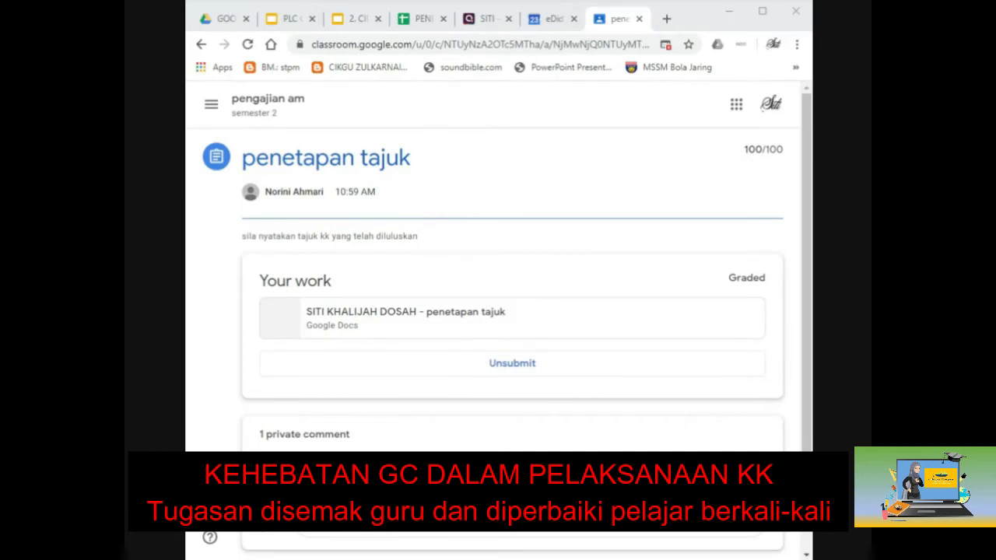
key("alt+Tab")
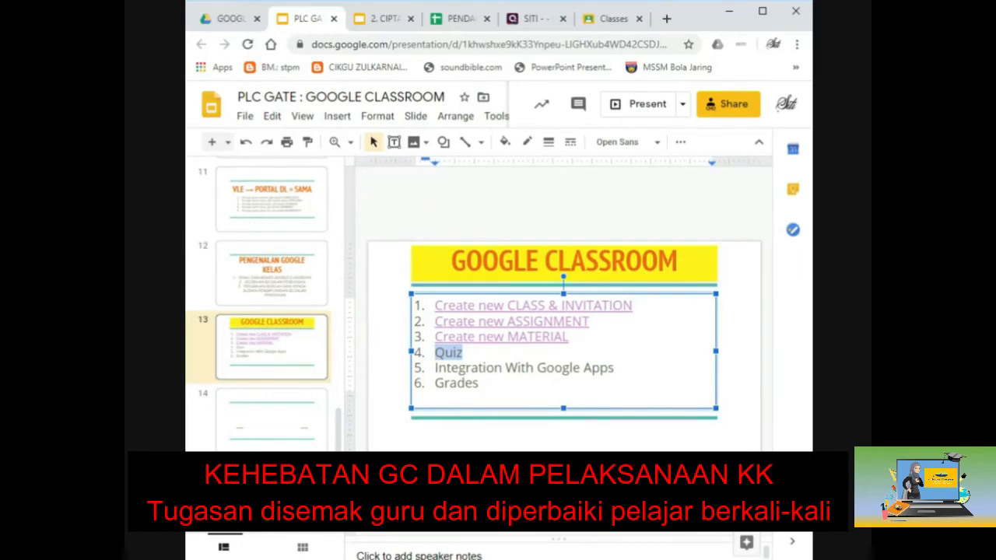
Step: Switch from the PLC GATE slides to the GOOGLE CLASSROOM folder in Google Drive
left_click(186, 227)
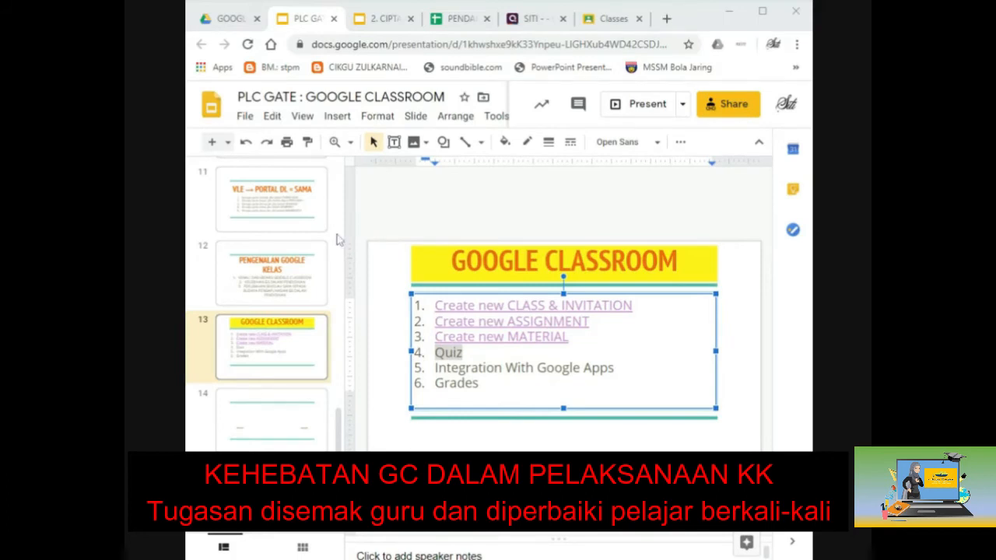
left_click(230, 19)
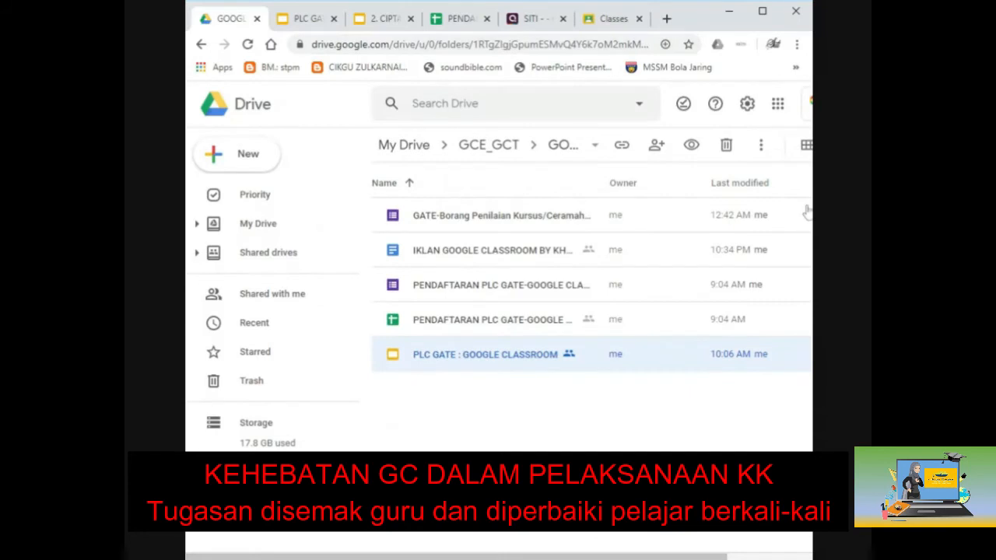
Step: Look over Drive's New file options, then close the menu
left_click(238, 165)
mouse_move(320, 321)
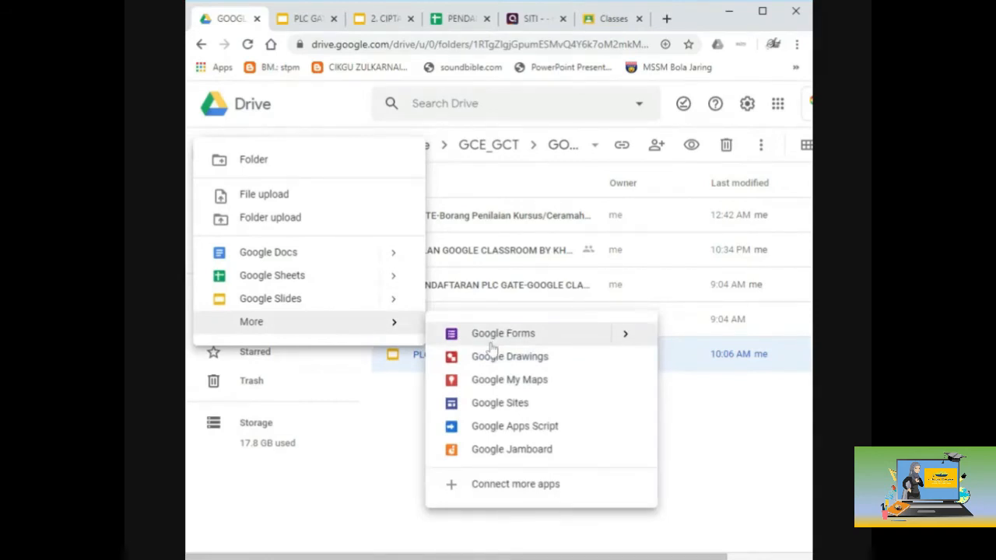
left_click(723, 413)
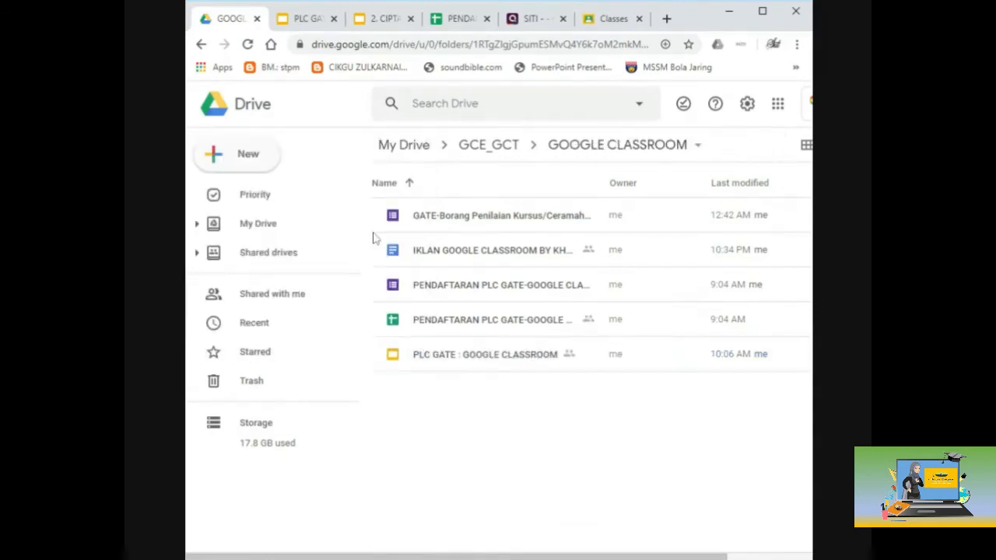
Step: Find Bahagian A : Borang Soal Selidik in Shared with me and open it
left_click(263, 297)
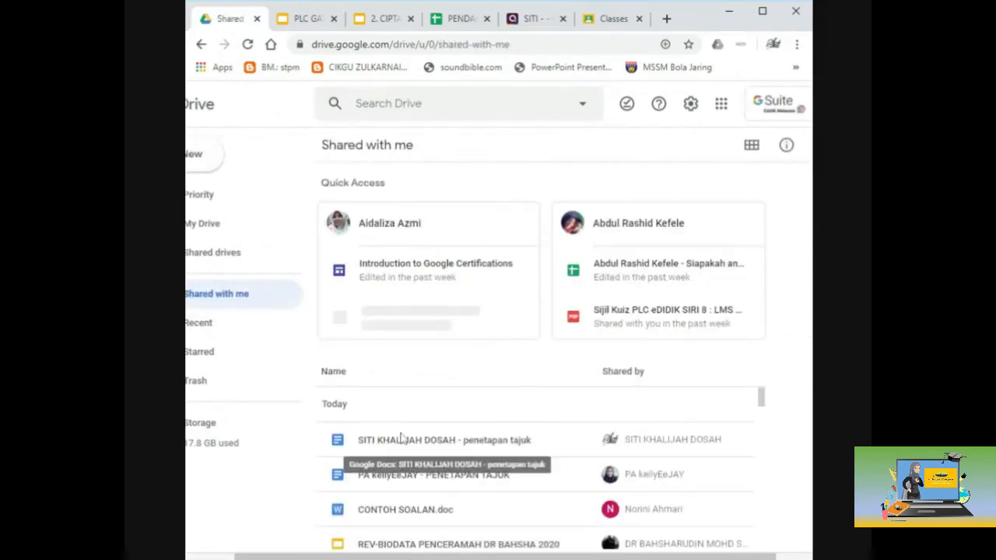
scroll(400, 439, "down", 5)
scroll(400, 438, "down", 5)
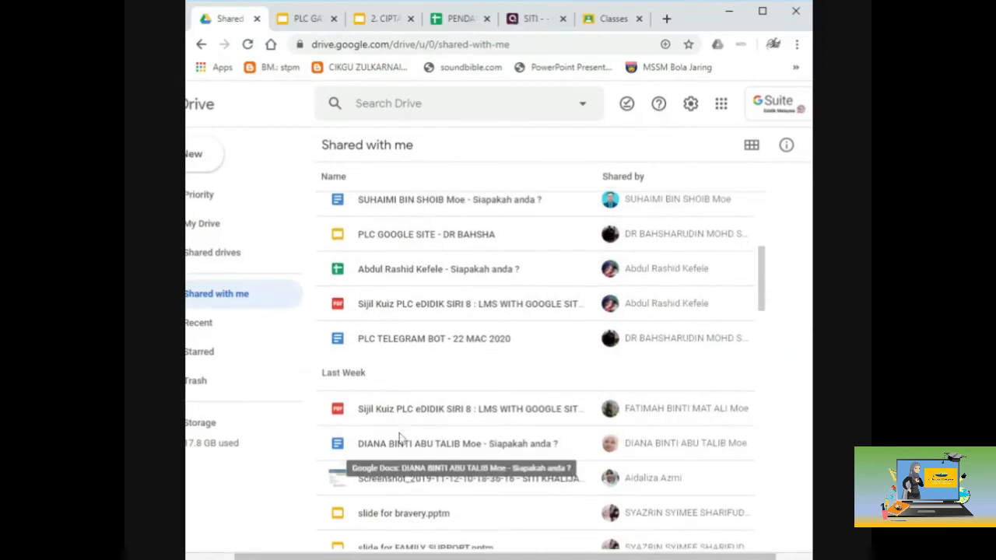
scroll(400, 438, "down", 4)
scroll(401, 438, "down", 8)
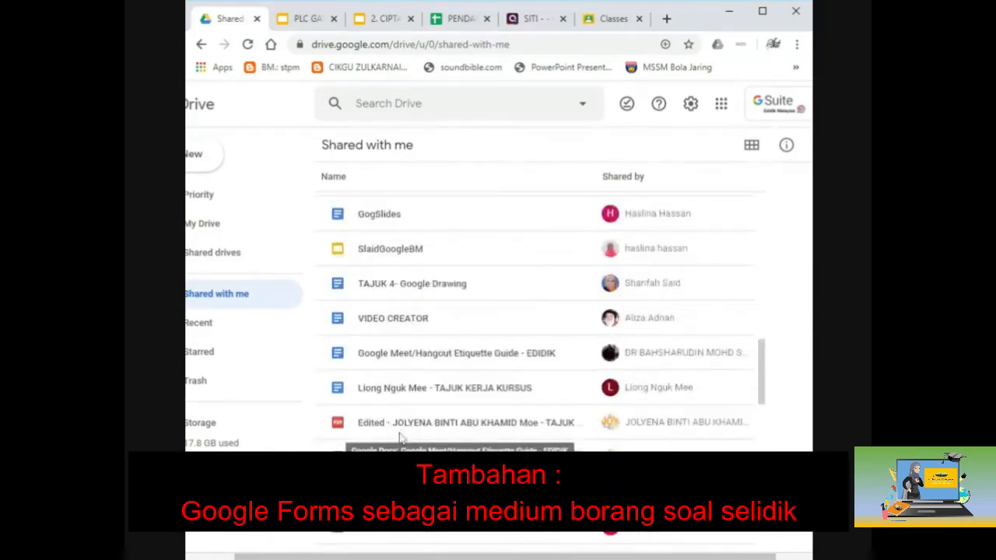
scroll(399, 439, "down", 3)
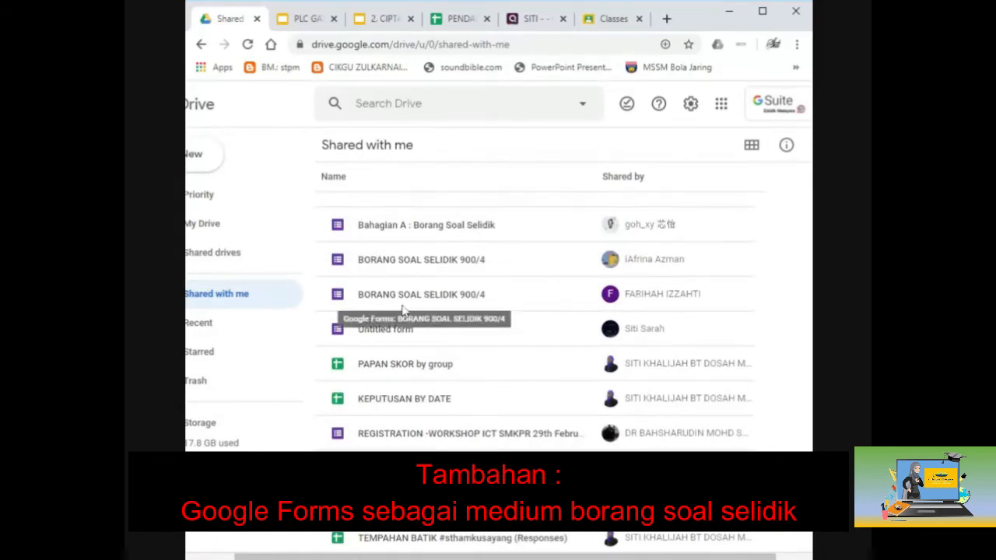
double_click(393, 227)
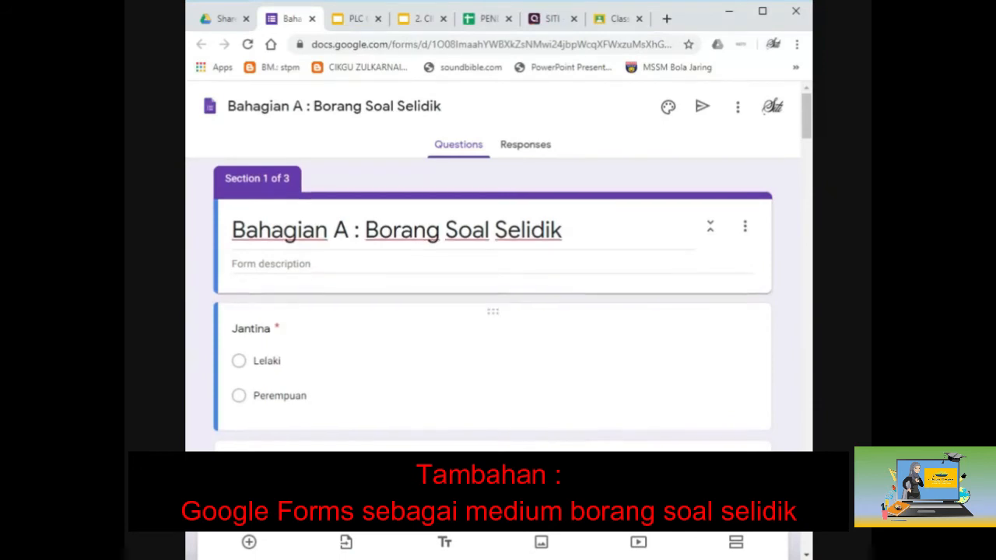
Step: Scroll through the Bahagian A form's questions into Section 3, then close the form
scroll(493, 311, "down", 3)
scroll(493, 312, "down", 1)
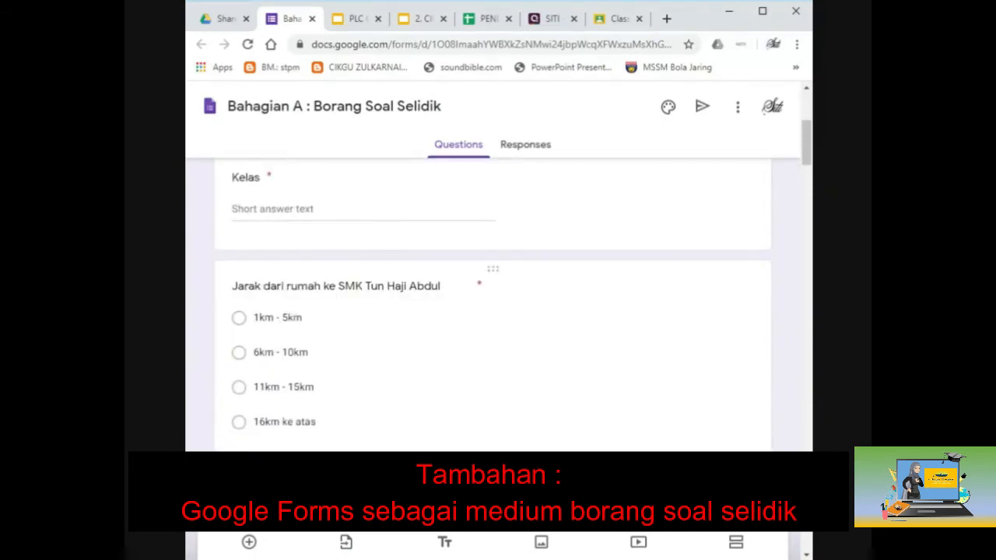
scroll(427, 364, "down", 7)
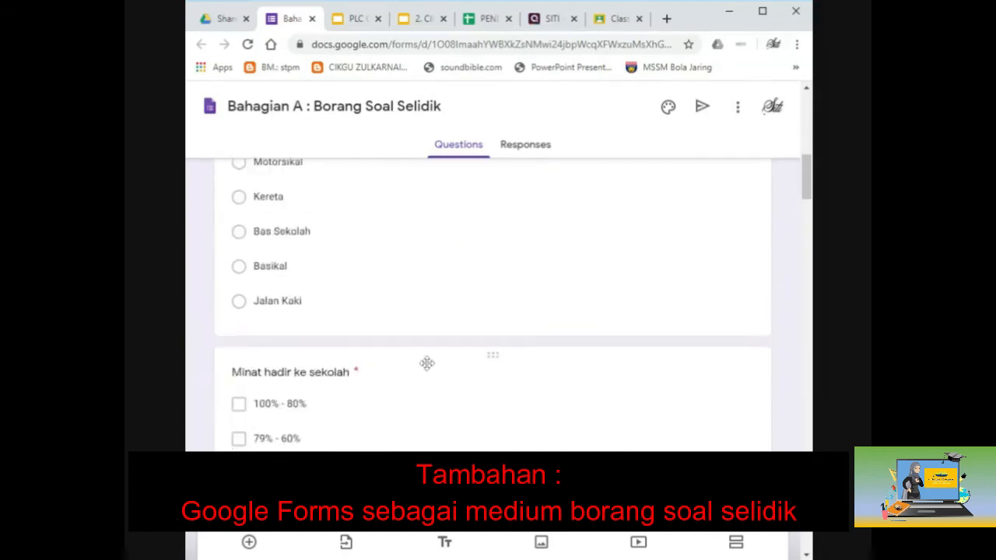
scroll(428, 363, "down", 4)
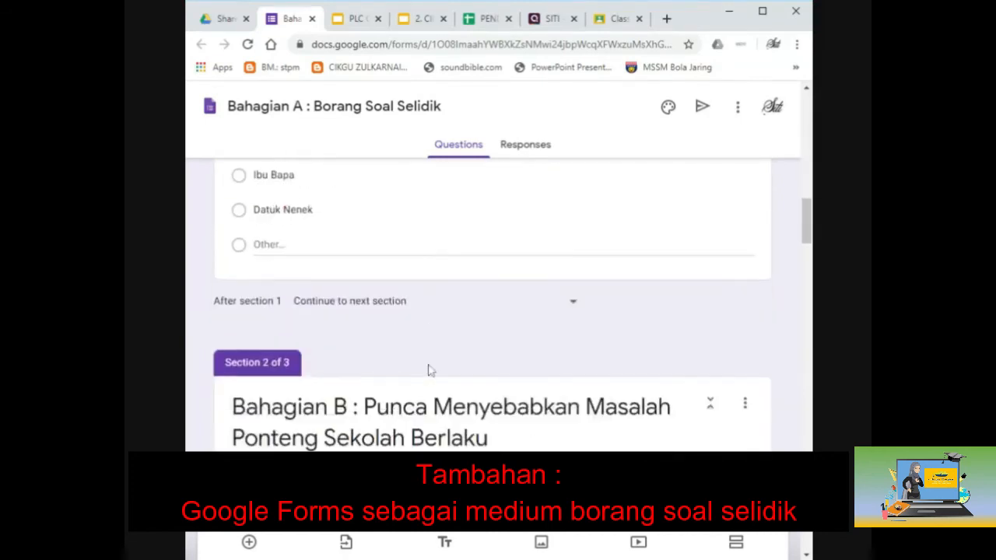
scroll(428, 371, "down", 2)
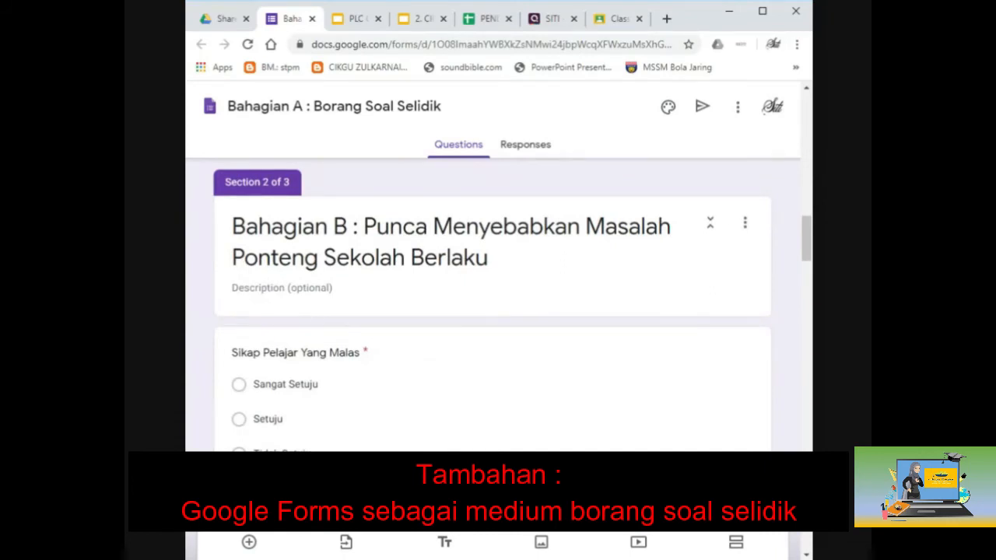
scroll(314, 309, "down", 2)
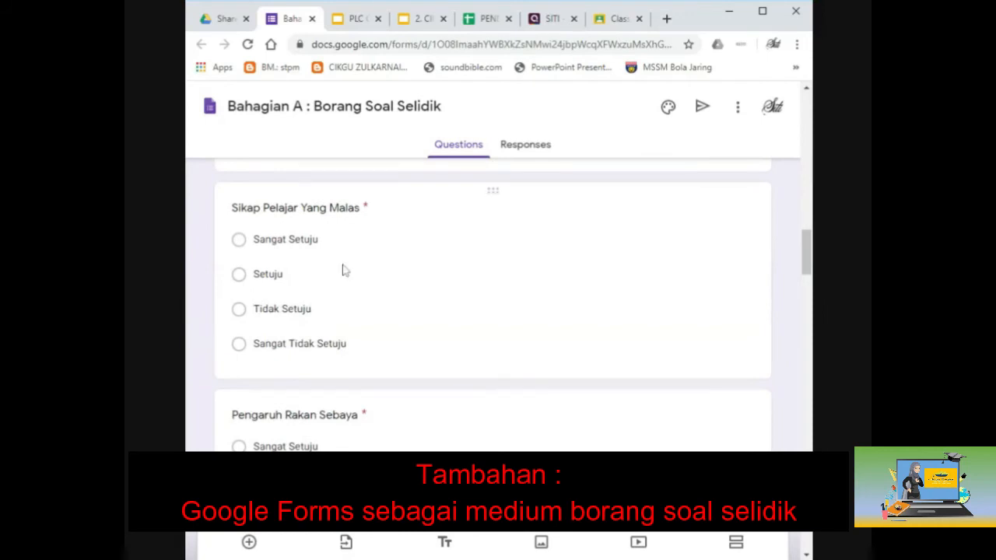
scroll(343, 269, "down", 1)
scroll(311, 285, "down", 5)
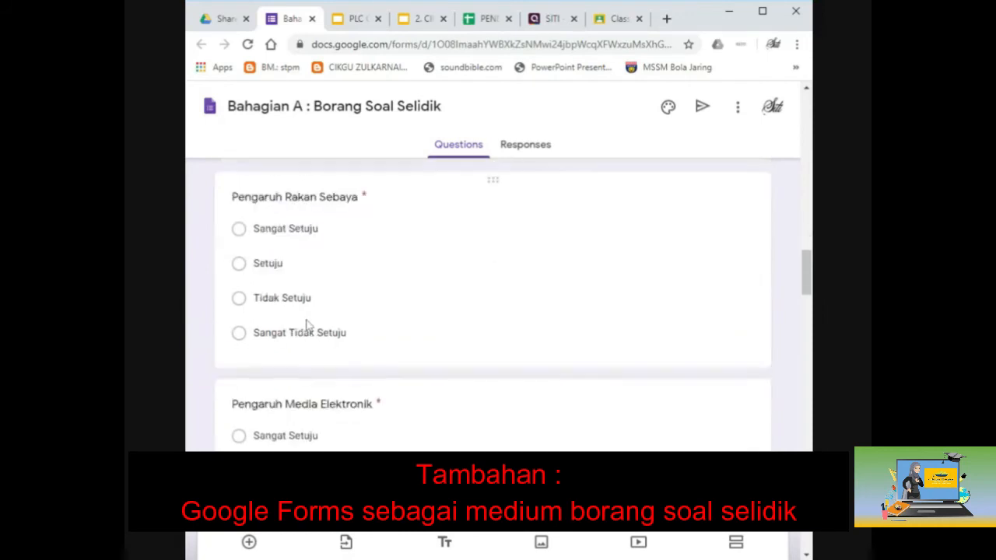
scroll(308, 325, "down", 5)
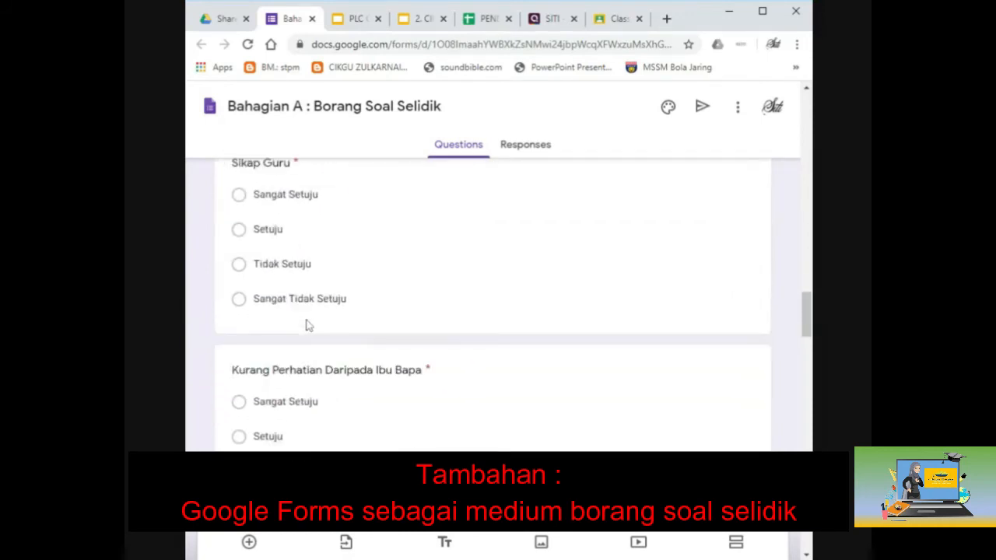
scroll(307, 325, "down", 7)
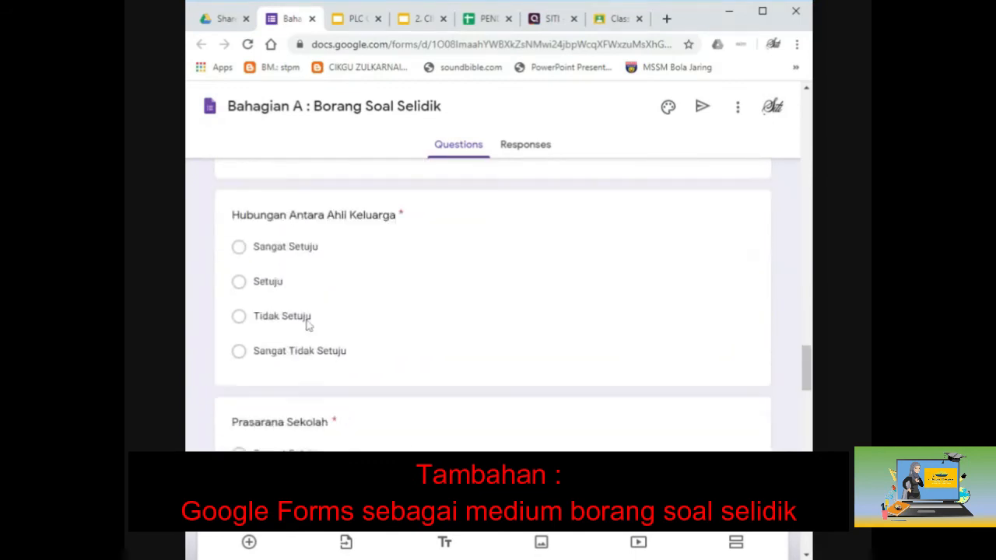
scroll(307, 326, "down", 5)
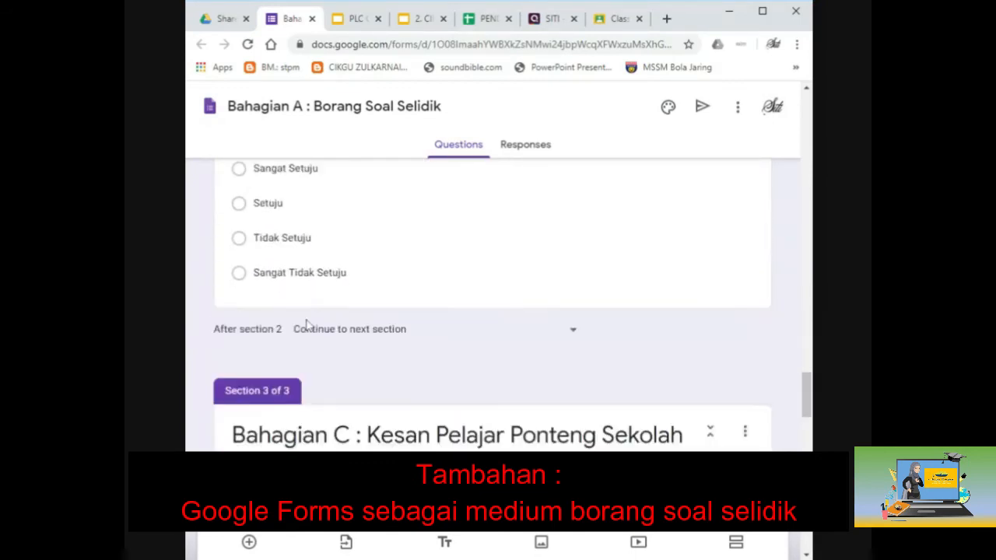
scroll(308, 326, "down", 1)
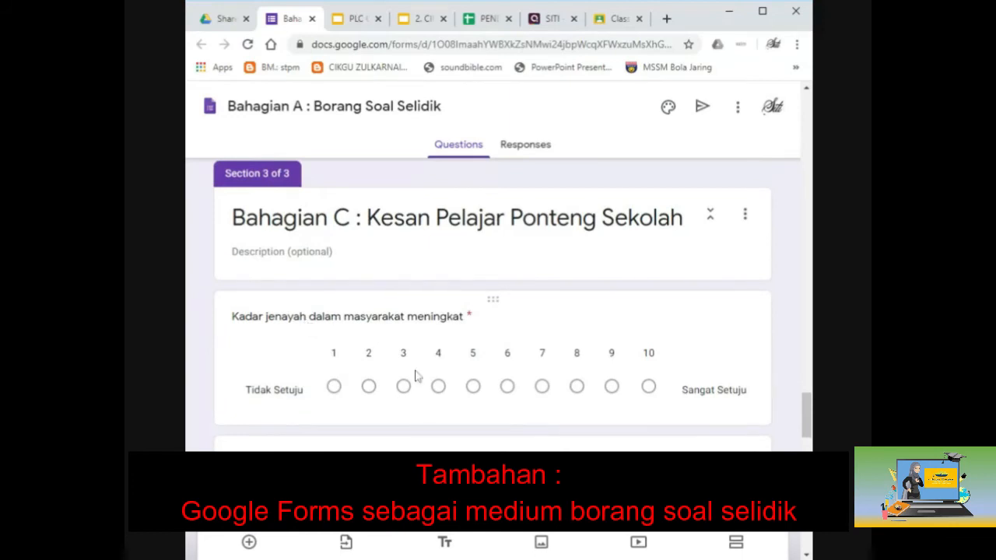
scroll(638, 357, "down", 4)
scroll(640, 356, "down", 1)
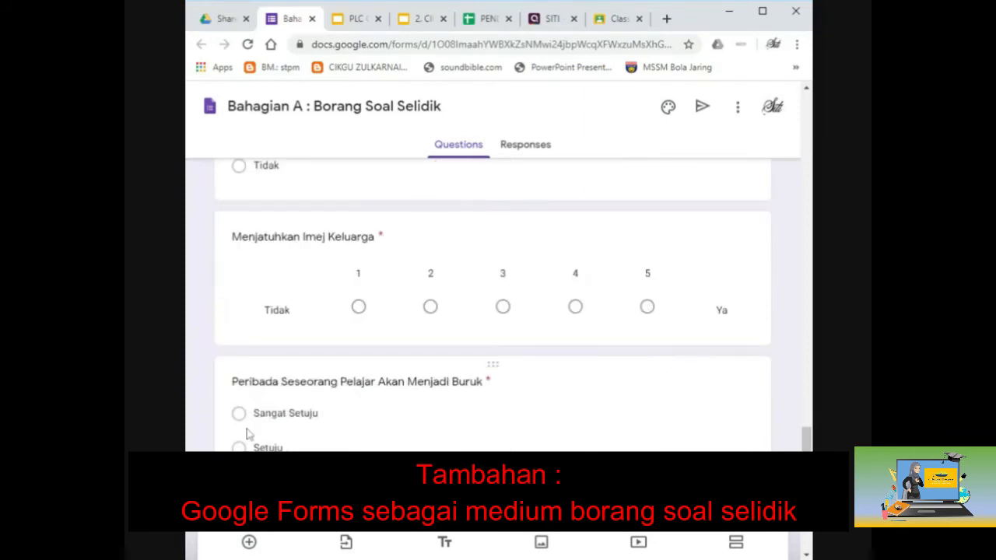
scroll(280, 291, "down", 2)
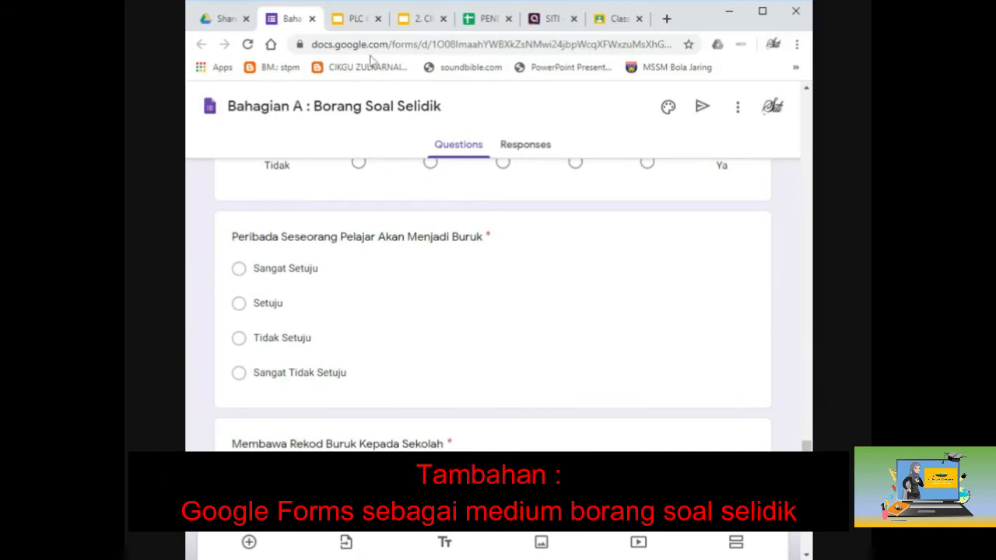
left_click(312, 19)
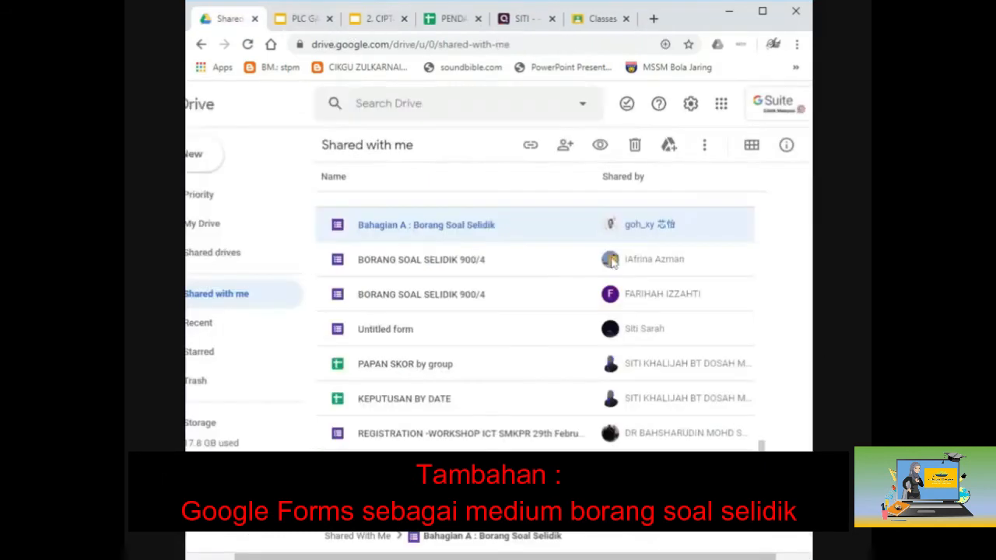
Step: Open the BORANG SOAL SELIDIK 900/4 form and scroll through its questions
double_click(547, 262)
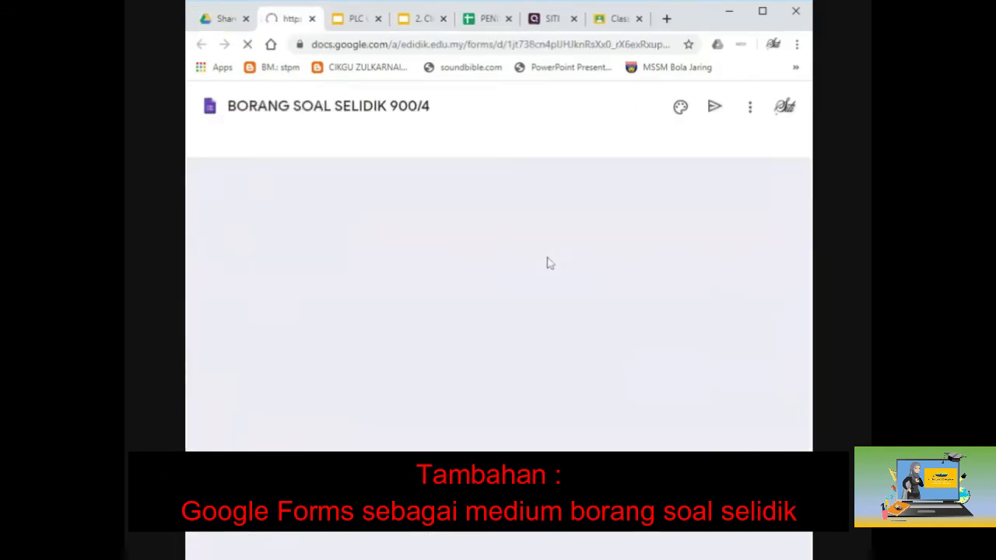
scroll(547, 262, "down", 2)
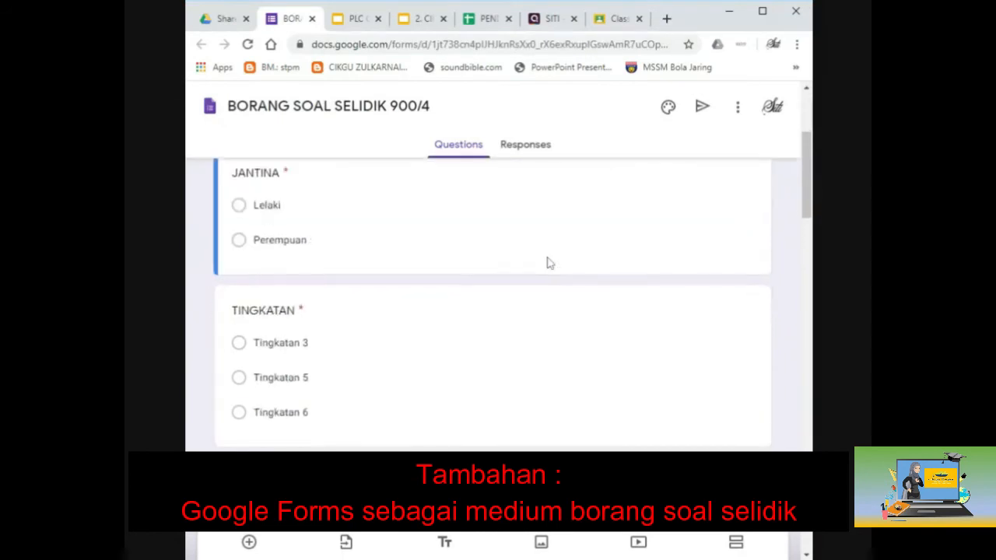
scroll(547, 263, "up", 3)
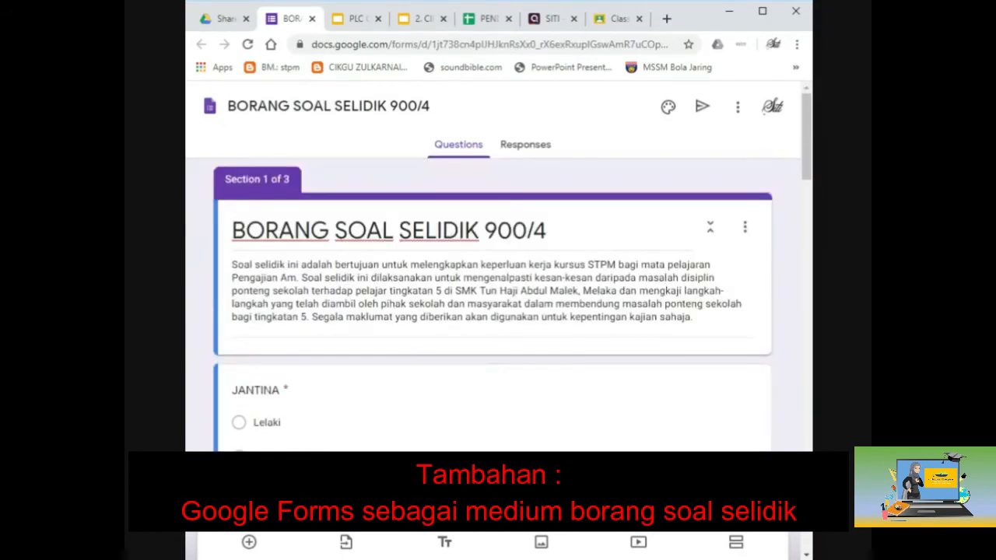
scroll(631, 316, "down", 10)
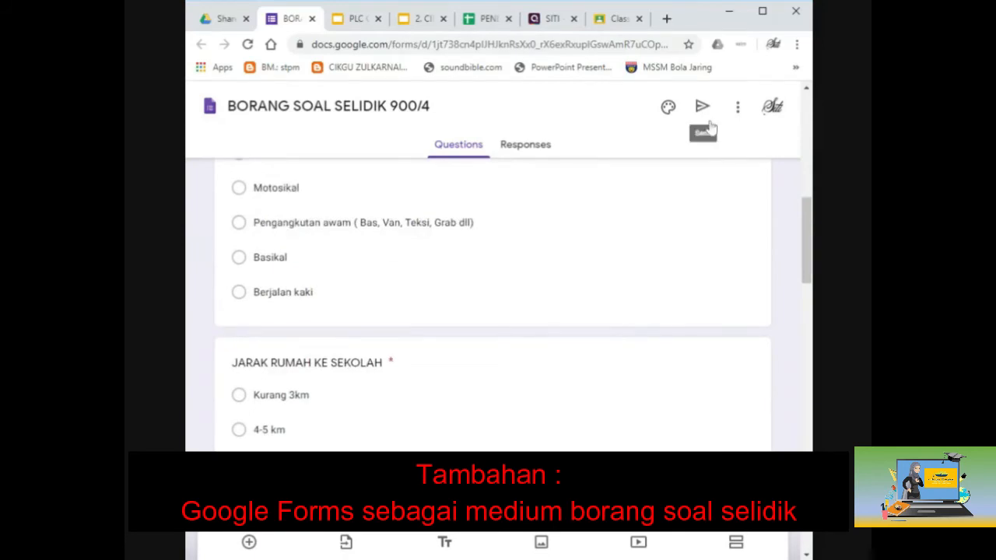
scroll(691, 203, "down", 1)
scroll(691, 204, "down", 7)
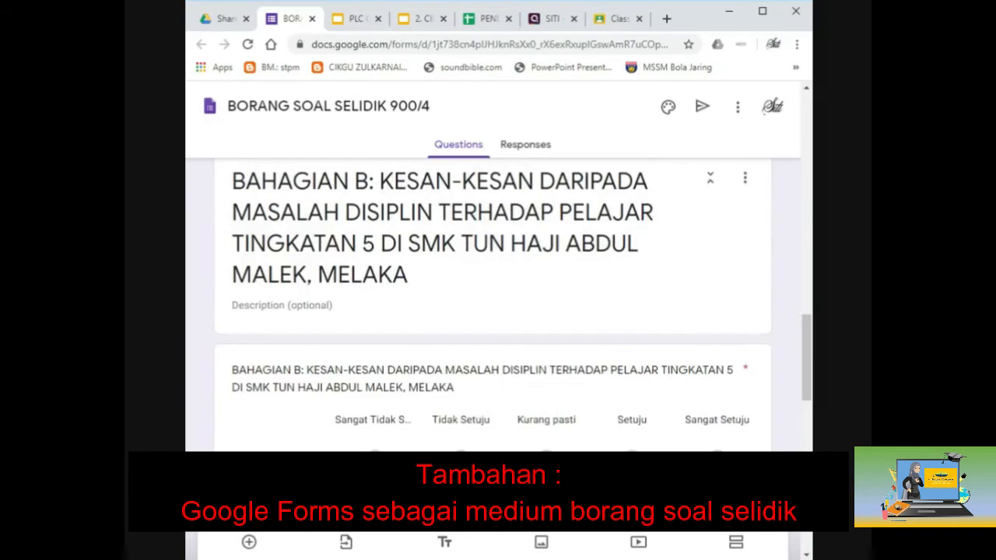
scroll(493, 303, "down", 2)
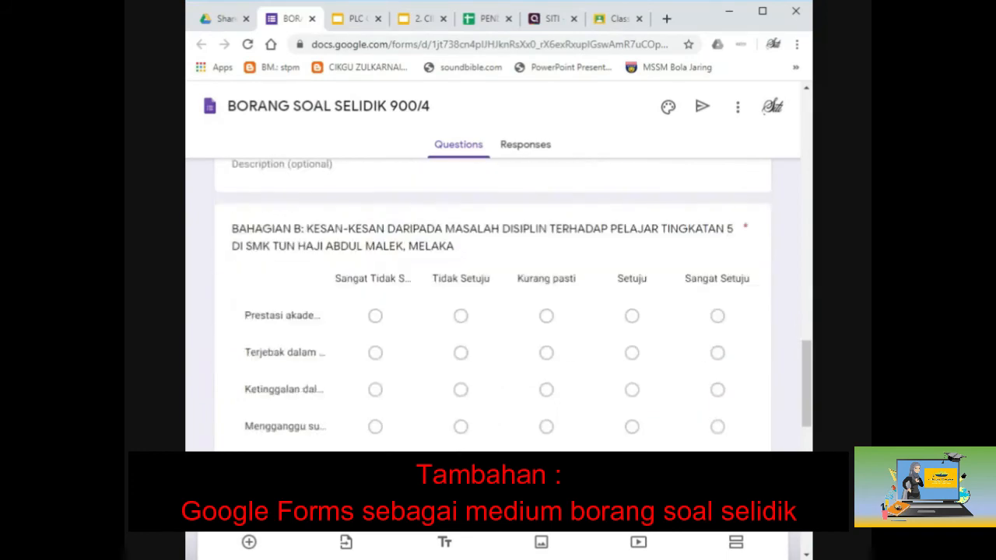
scroll(684, 201, "up", 3)
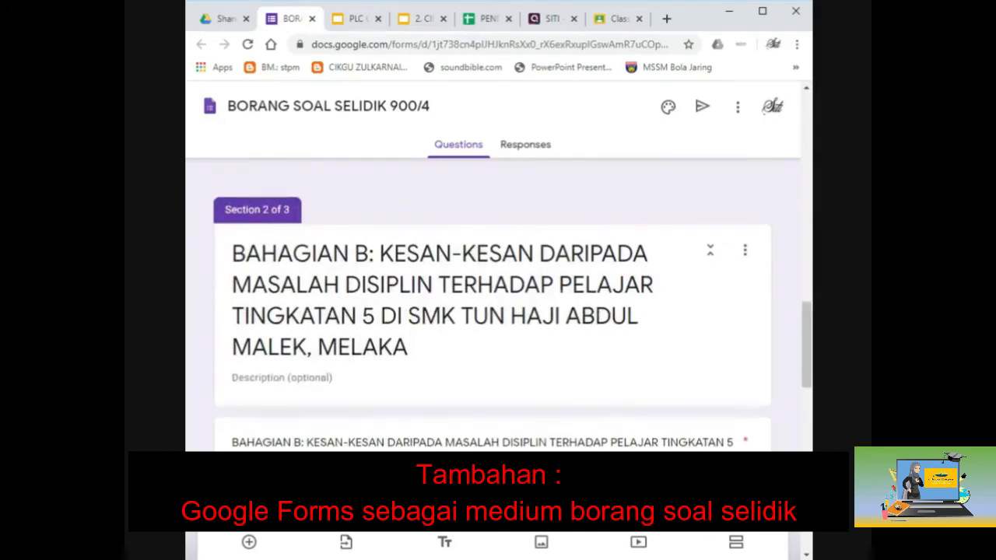
scroll(395, 232, "down", 4)
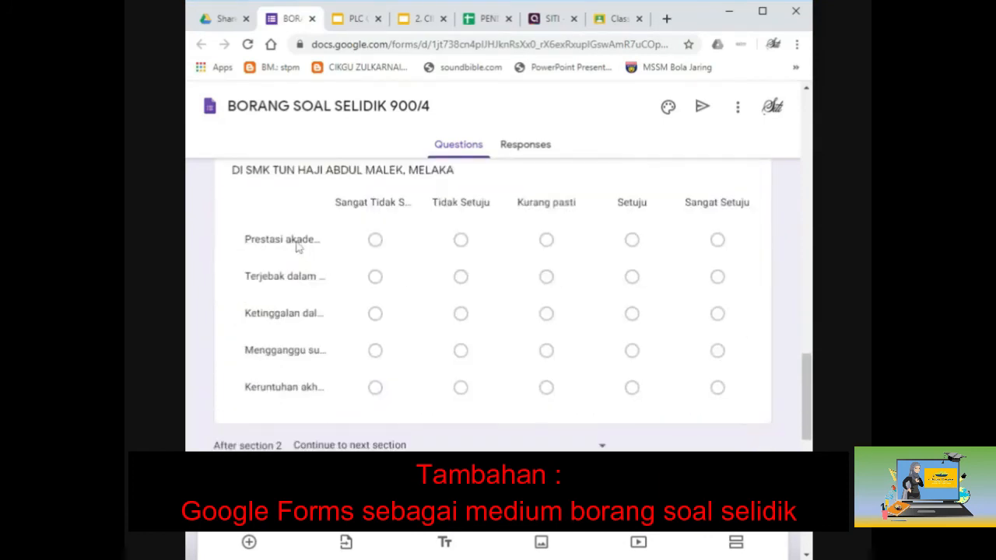
Step: Inspect the grid question's rows and columns, review through Bahagian C, and close the form
left_click(296, 246)
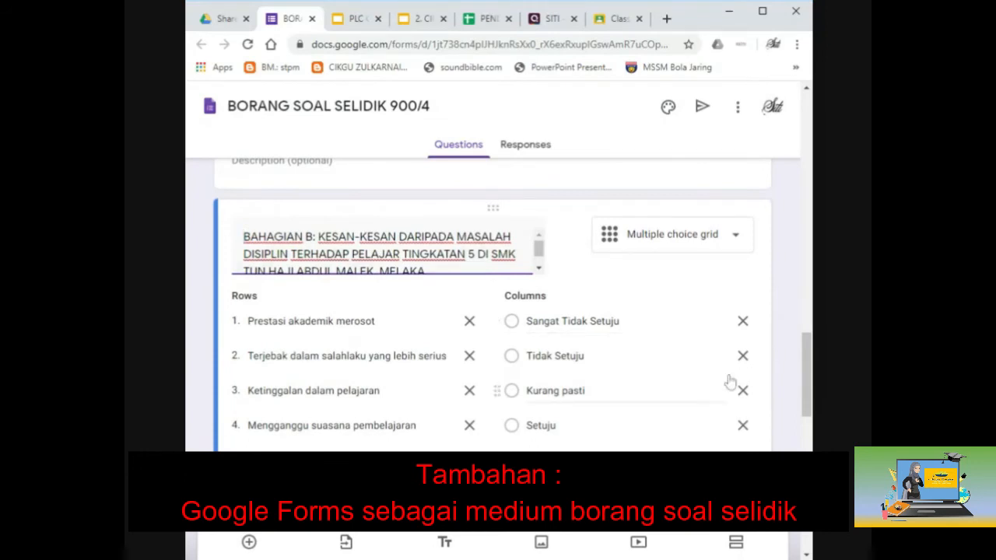
scroll(547, 427, "down", 5)
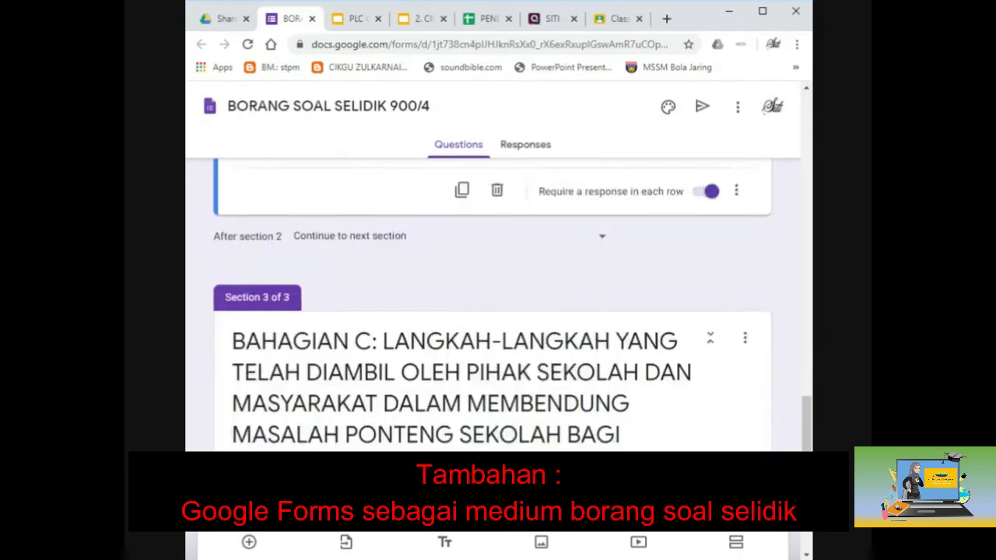
scroll(499, 304, "down", 4)
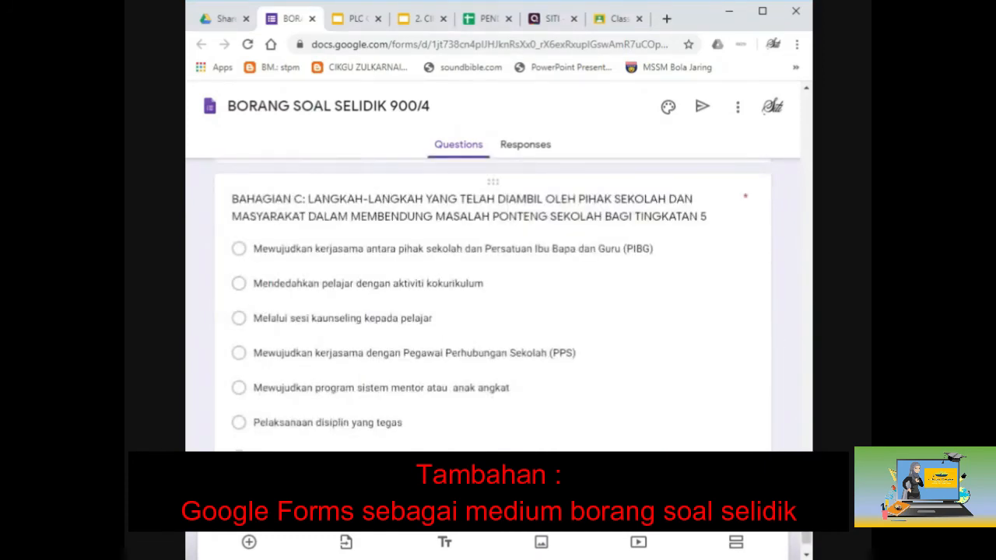
scroll(303, 410, "down", 1)
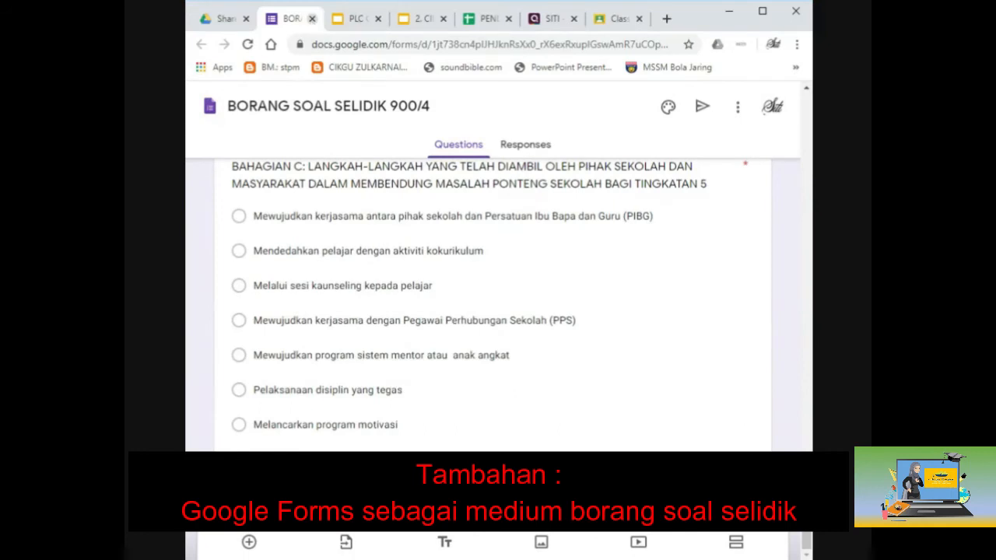
left_click(311, 19)
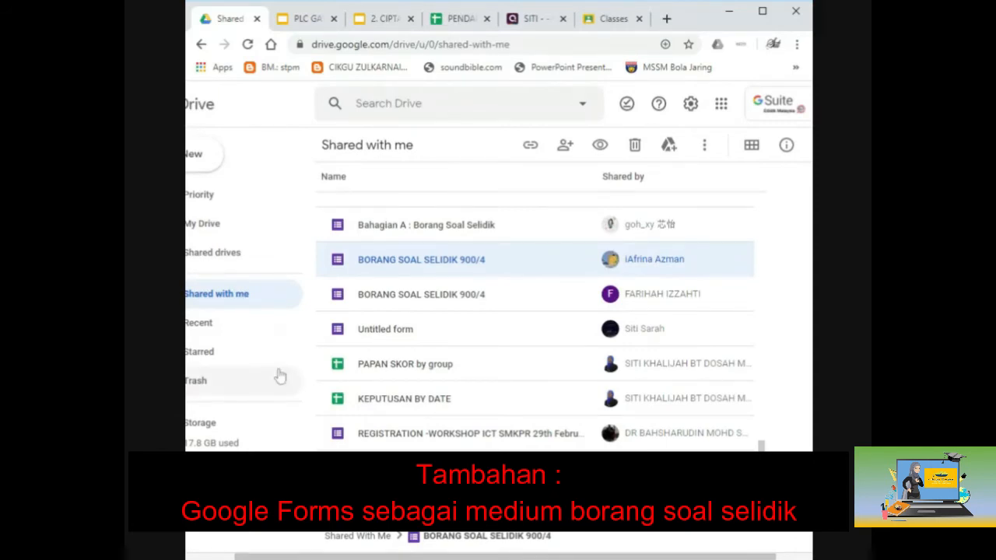
Step: Switch to Google Classroom and open the S2_Pengajian Am class
left_click(614, 19)
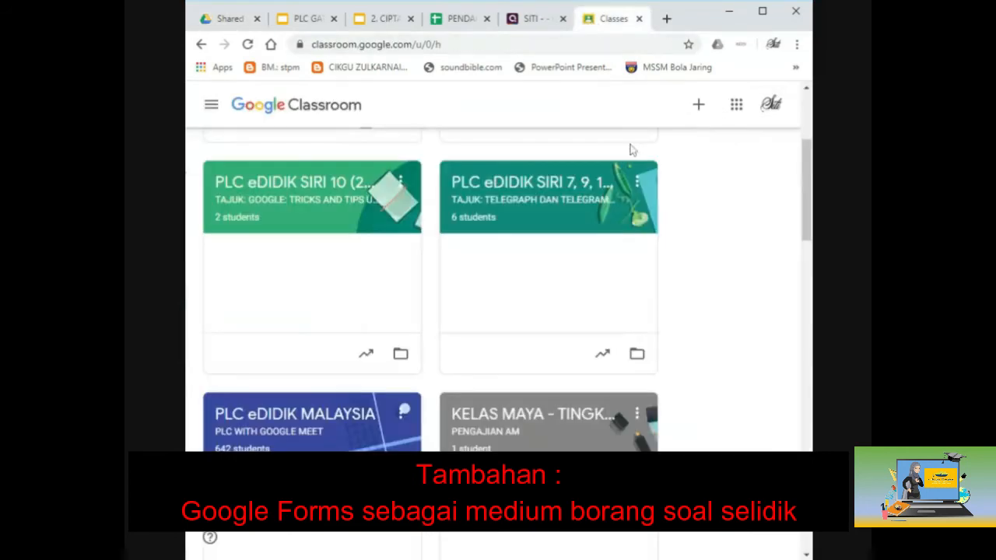
left_click(502, 324)
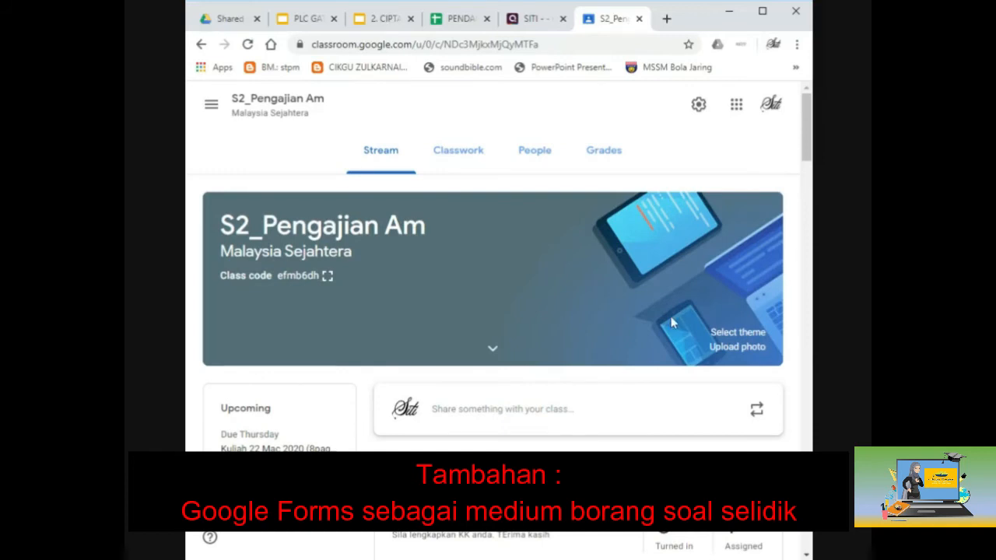
scroll(619, 430, "down", 2)
scroll(619, 431, "up", 2)
Step: Open the PA900SG class from the class list and view its People page
left_click(204, 110)
scroll(285, 334, "down", 4)
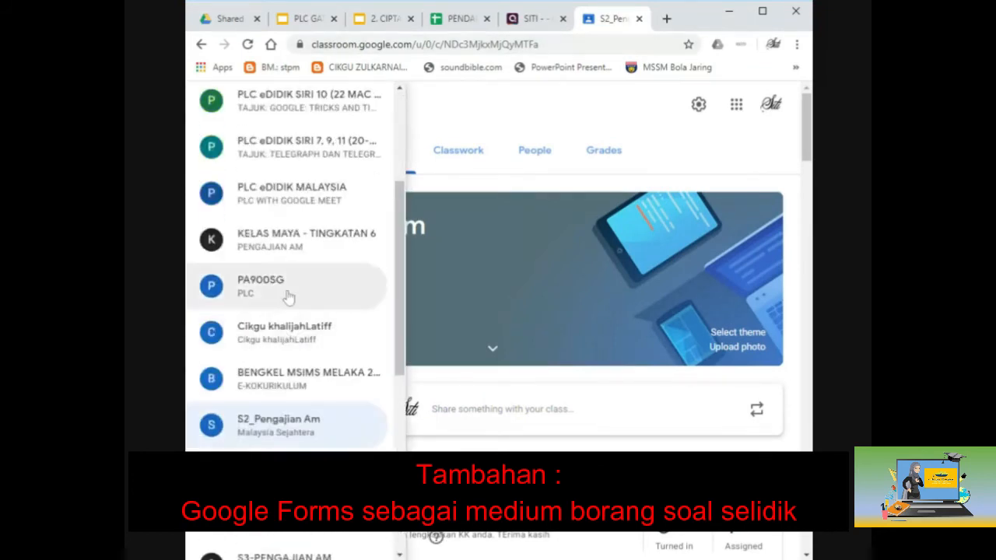
left_click(286, 296)
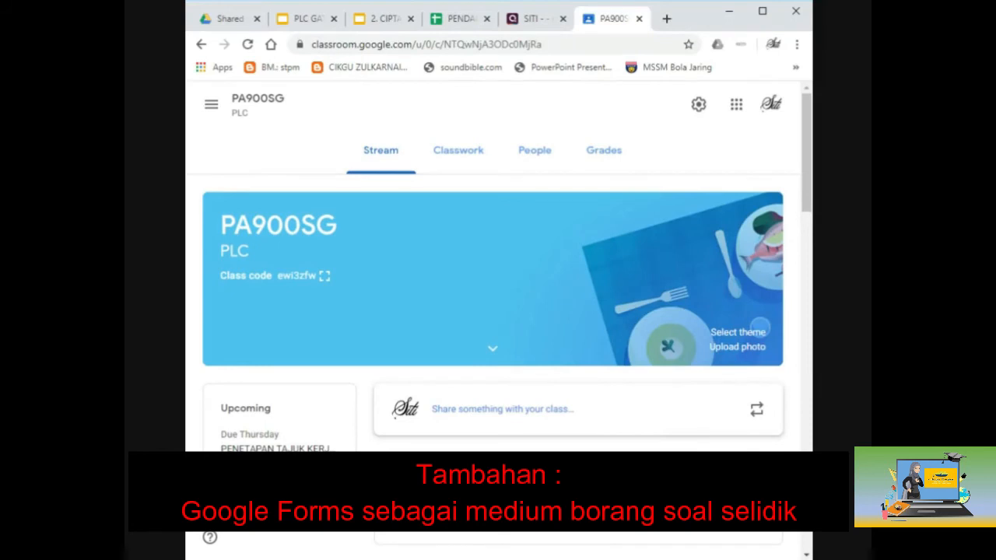
scroll(493, 311, "down", 1)
left_click(555, 159)
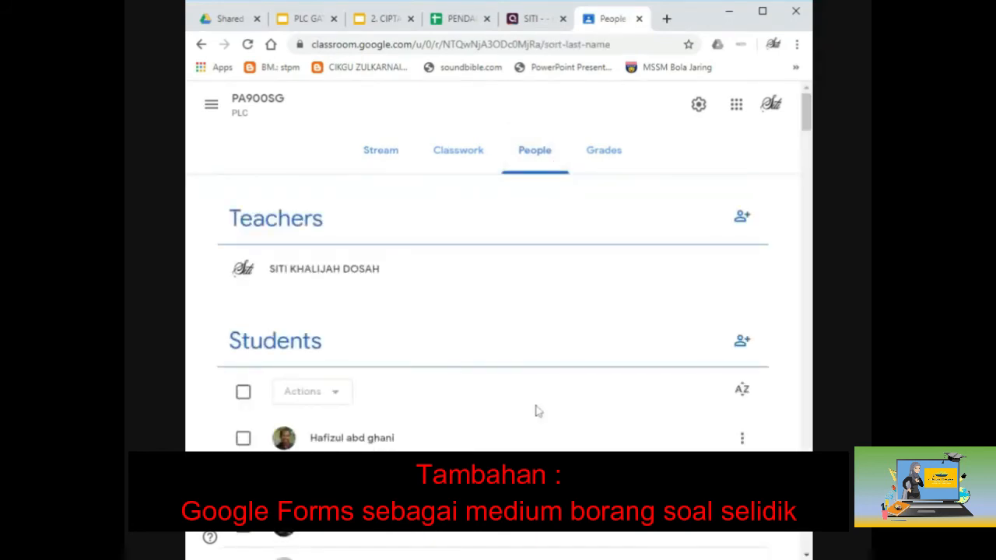
Step: Scroll through PA900SG's teachers and students, then go to its Classwork page
scroll(536, 412, "down", 5)
scroll(535, 414, "up", 3)
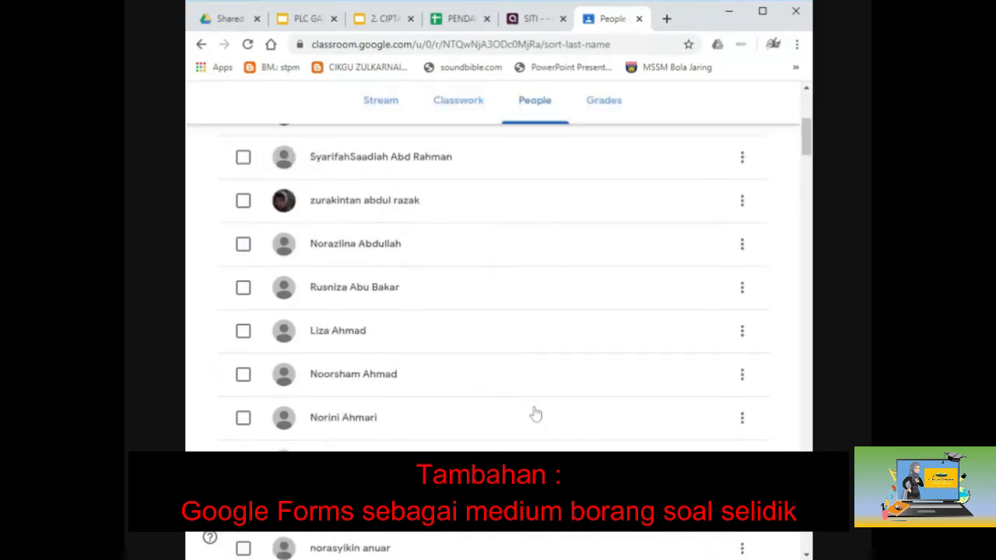
scroll(536, 414, "down", 10)
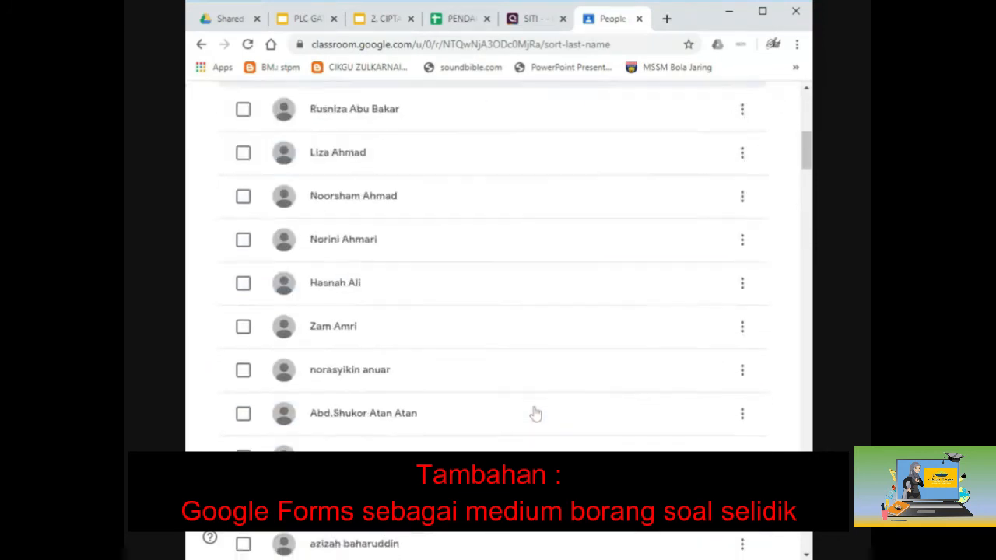
scroll(535, 414, "down", 1)
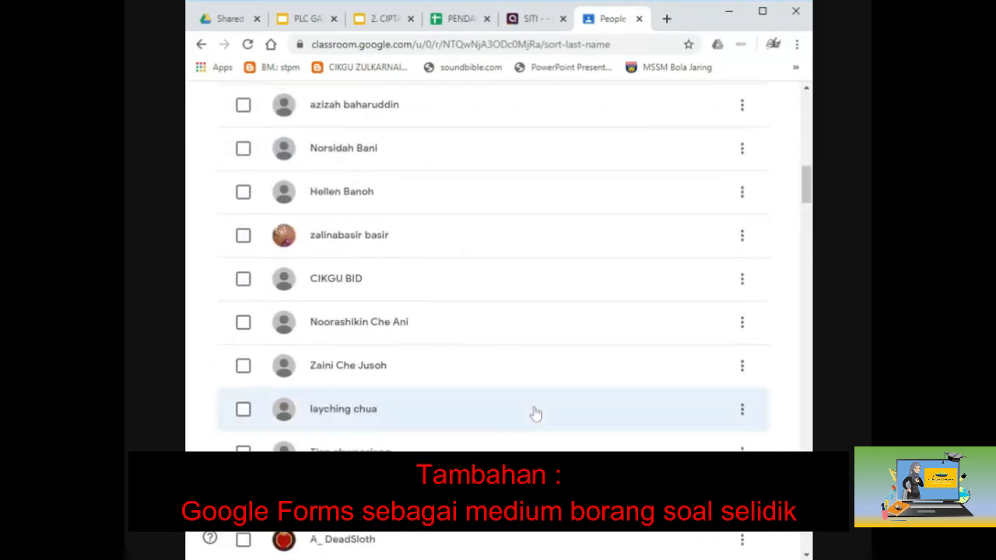
scroll(536, 414, "down", 3)
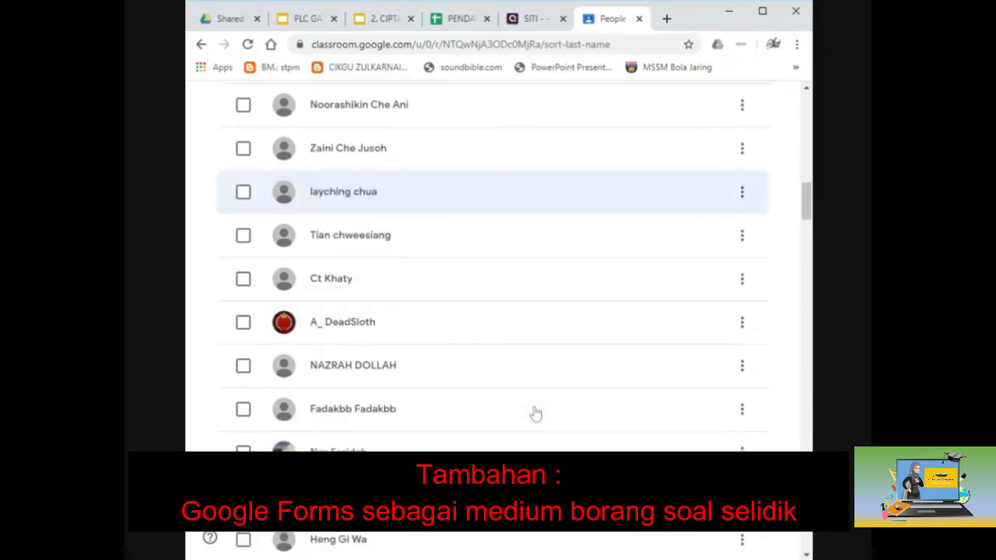
scroll(536, 414, "down", 1)
scroll(535, 414, "down", 3)
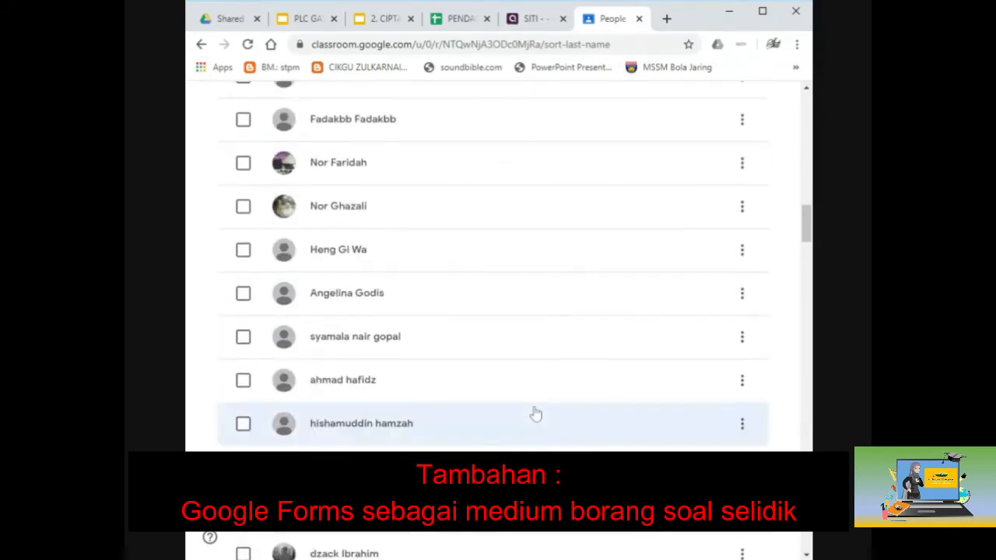
scroll(454, 357, "up", 15)
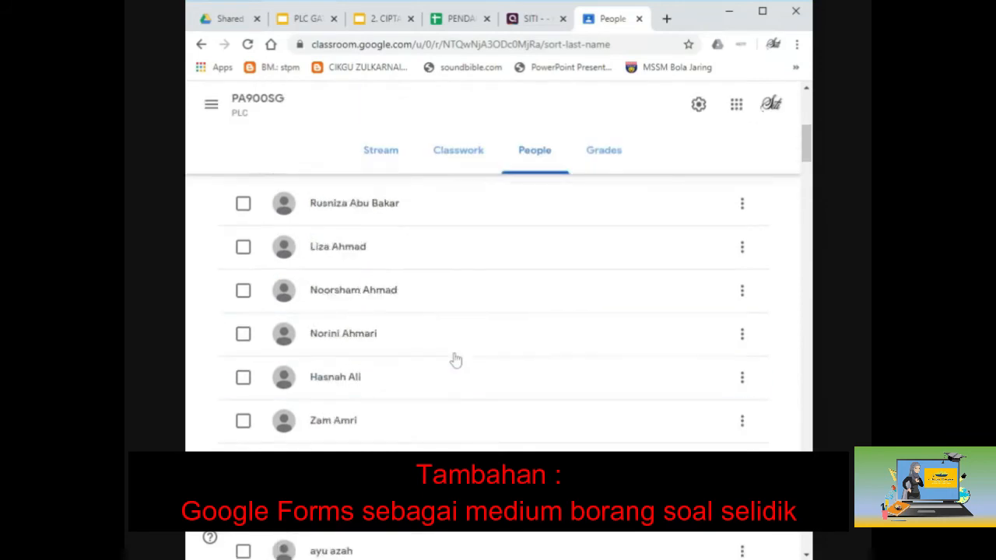
scroll(456, 358, "up", 1)
left_click(465, 158)
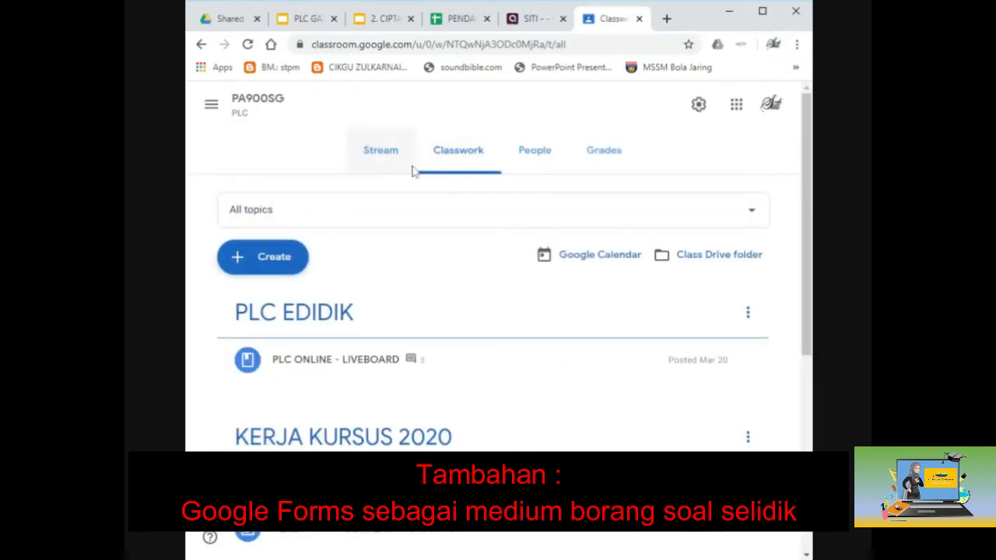
Step: Start a new assignment titled 'PENULISAN KERJA KURSUS' and close the unused Drive tab
left_click(291, 260)
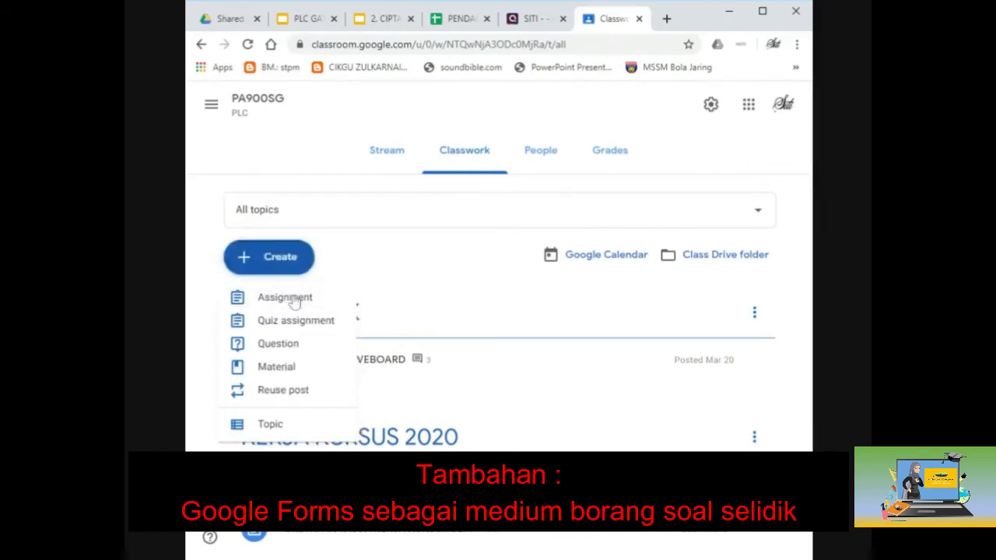
left_click(288, 297)
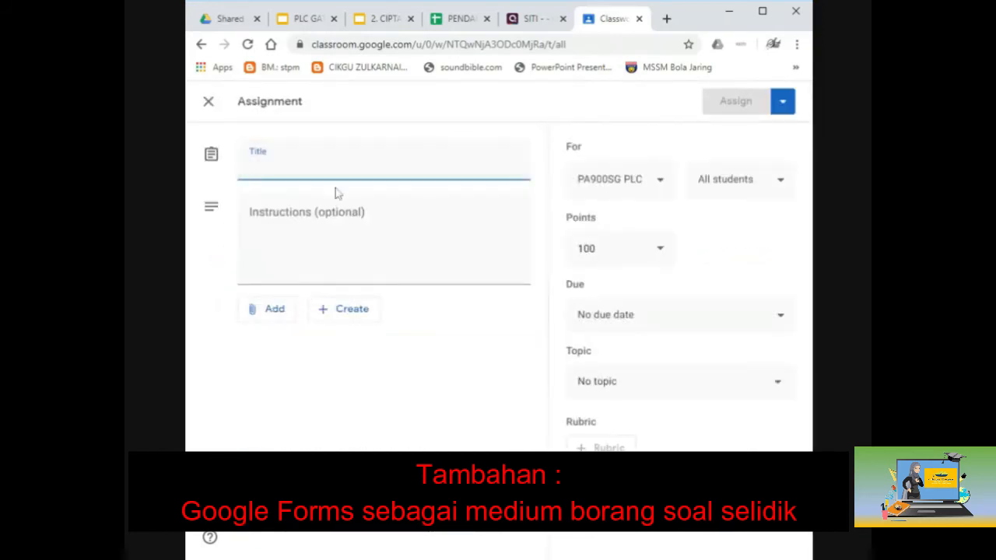
type("PEN")
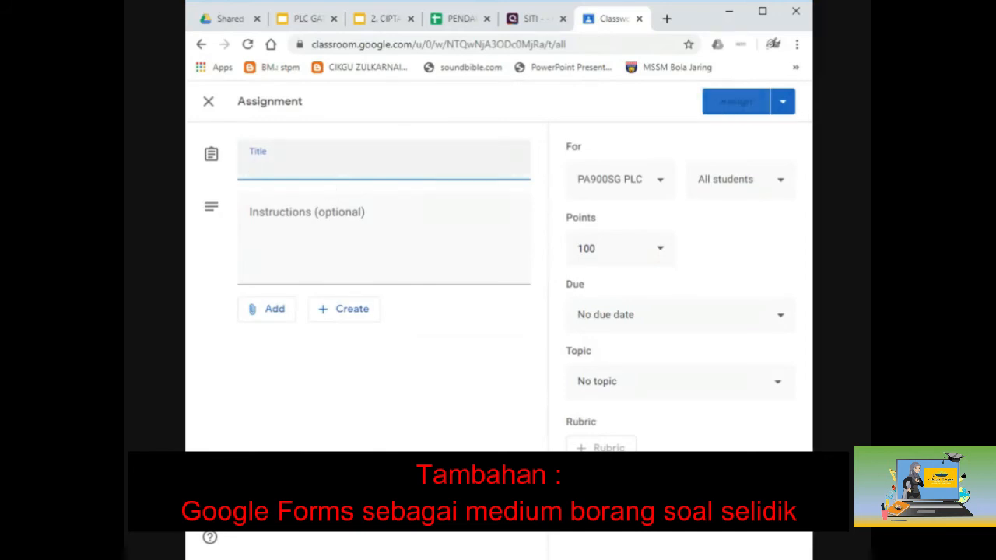
type("UI")
type("ISAN KRJA")
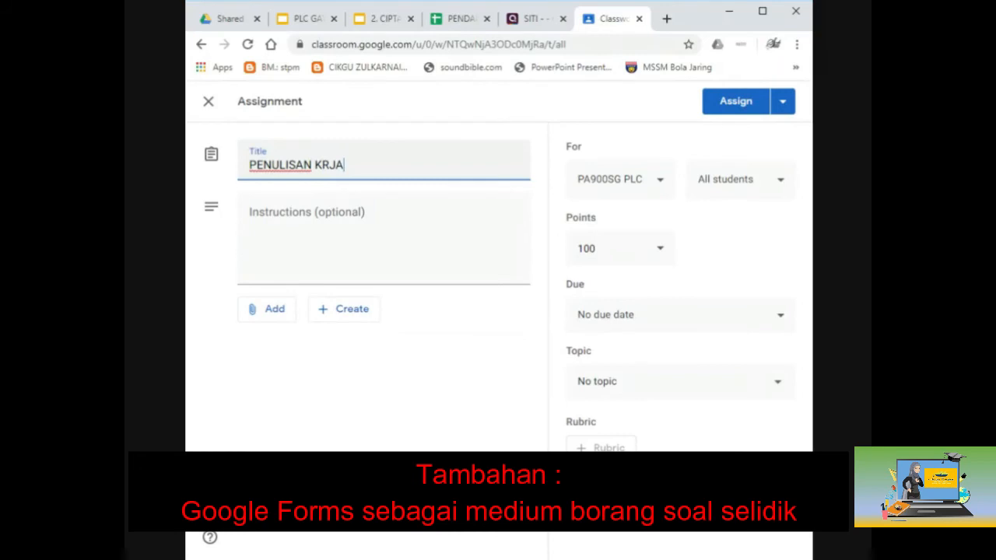
key("BackSpace")
key("BackSpace")
key("BackSpace")
type("ERJA KURSUS")
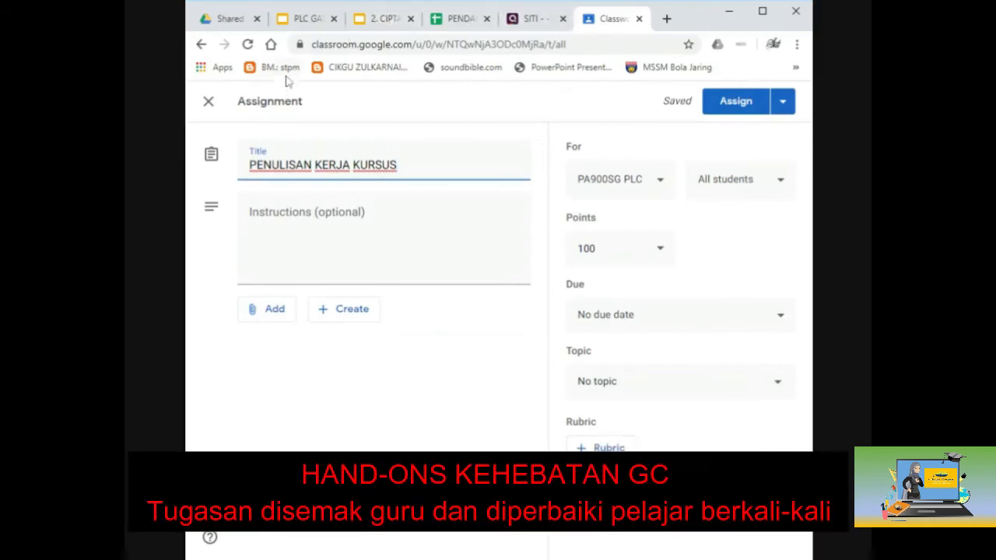
left_click(257, 18)
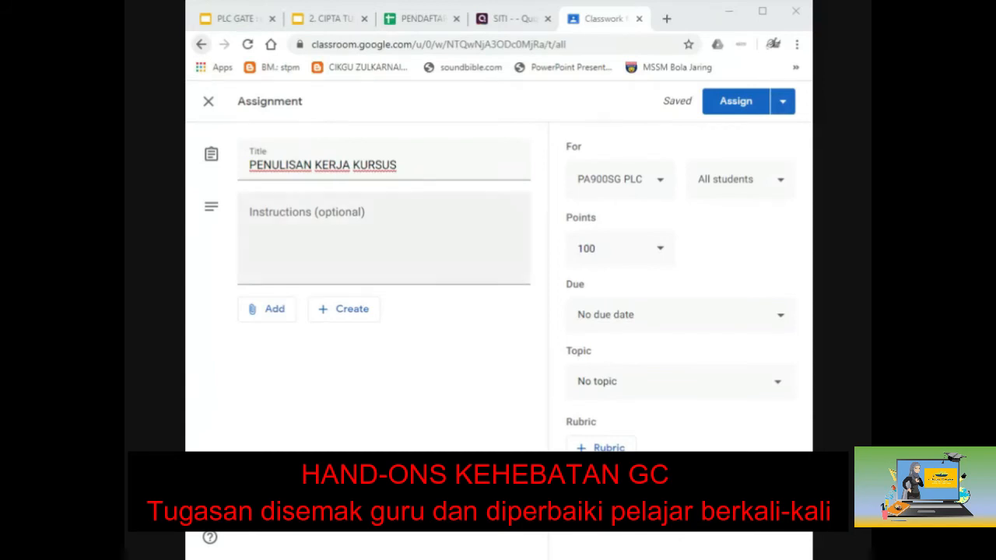
Step: Add the instructions 'sila lengkapkan kerja kursus anda mengikut masa yang telah ditetapkan' and choose to attach a file
left_click(433, 282)
type("sila lengkapkan kerja kurss")
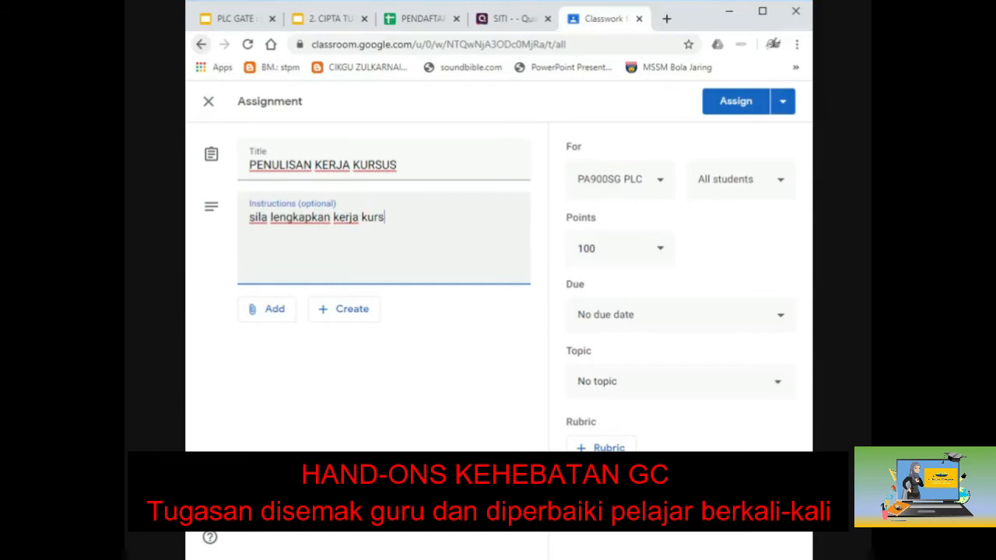
type("us anda mengikut mas")
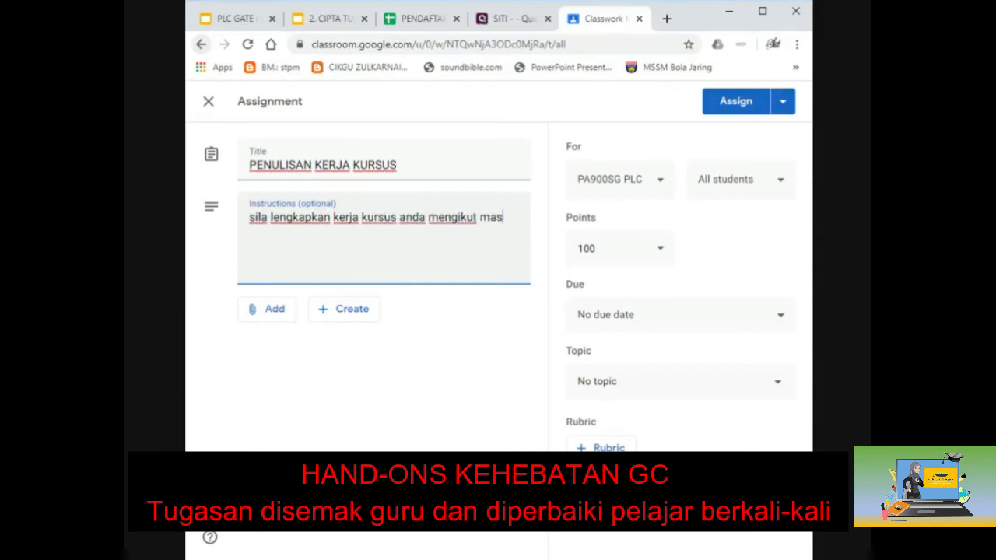
type("a yang telah dit")
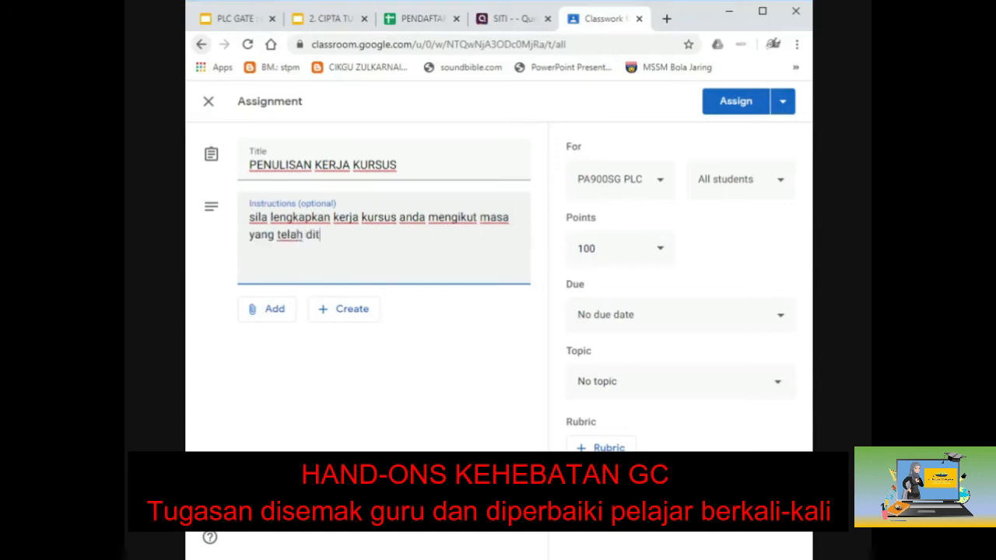
type("etapkan")
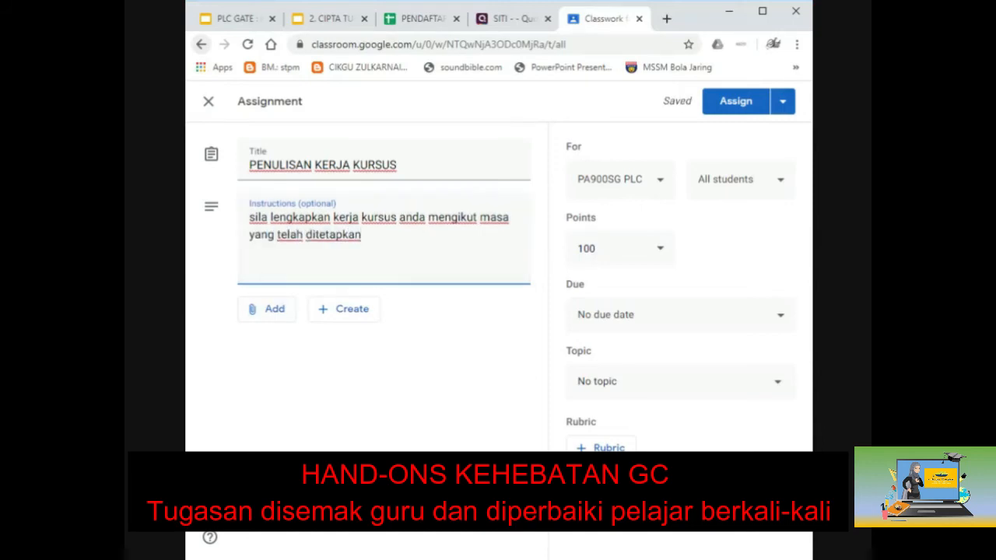
left_click(425, 390)
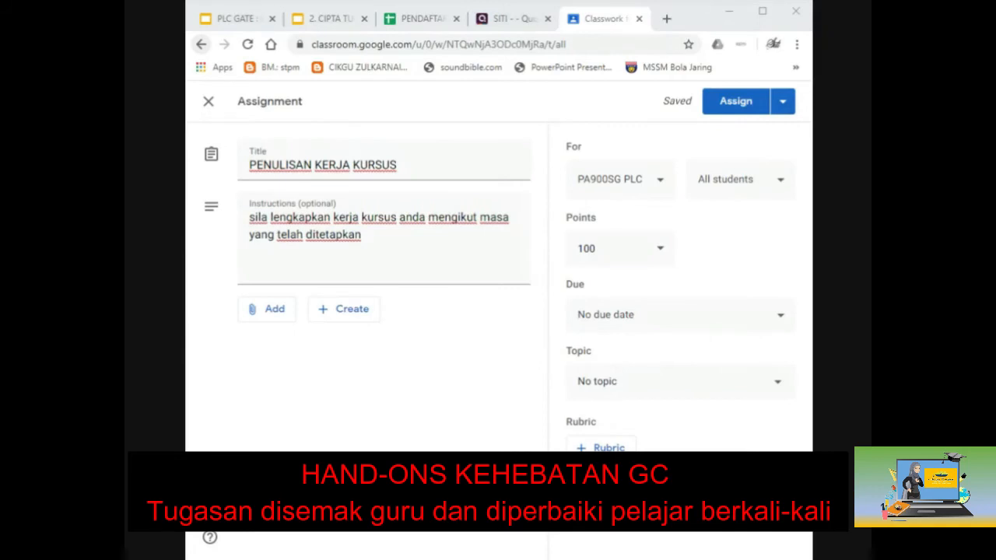
left_click(286, 312)
left_click(301, 389)
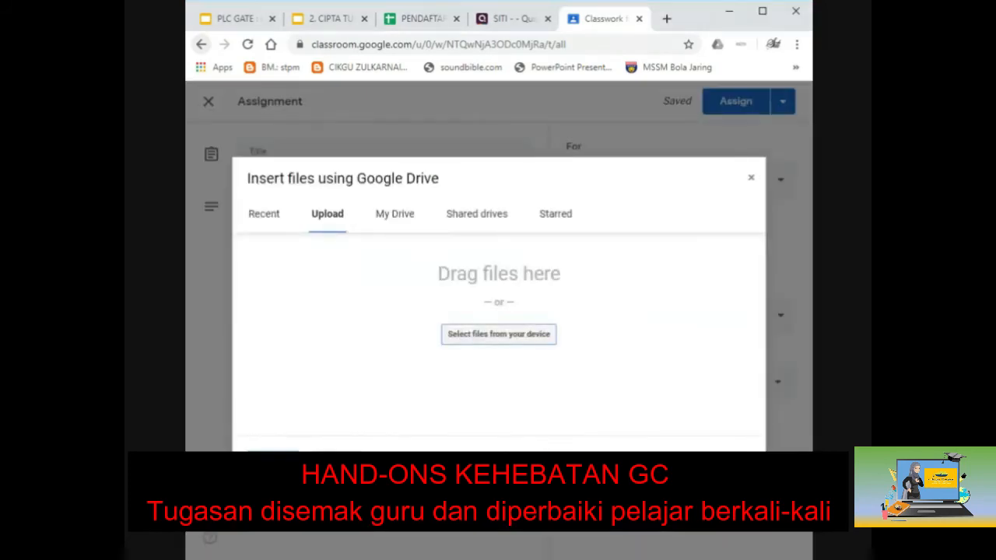
Step: Attach the KERJA KURSUS document from Recent files, set to 'Make a copy for each student'
left_click(265, 216)
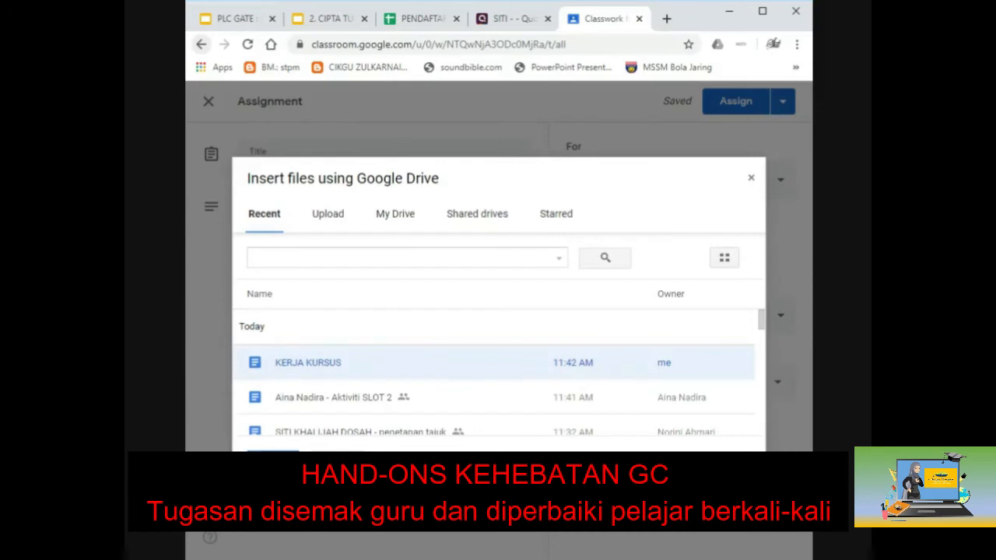
left_click(273, 462)
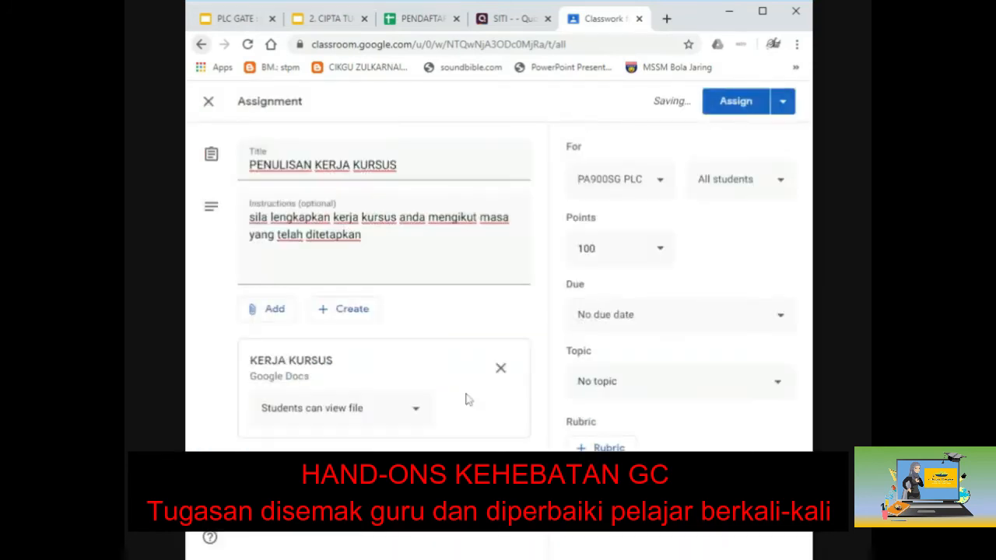
left_click(417, 412)
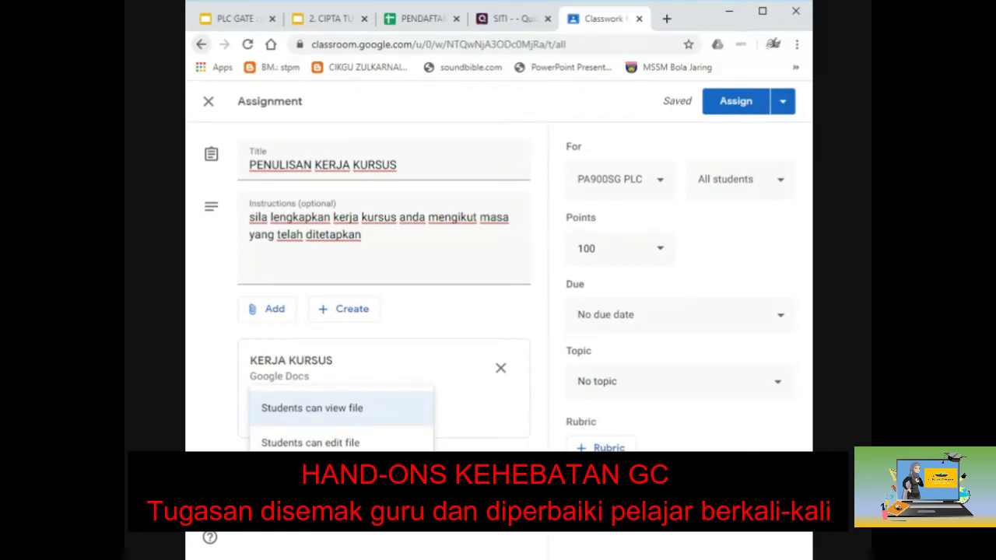
left_click(330, 478)
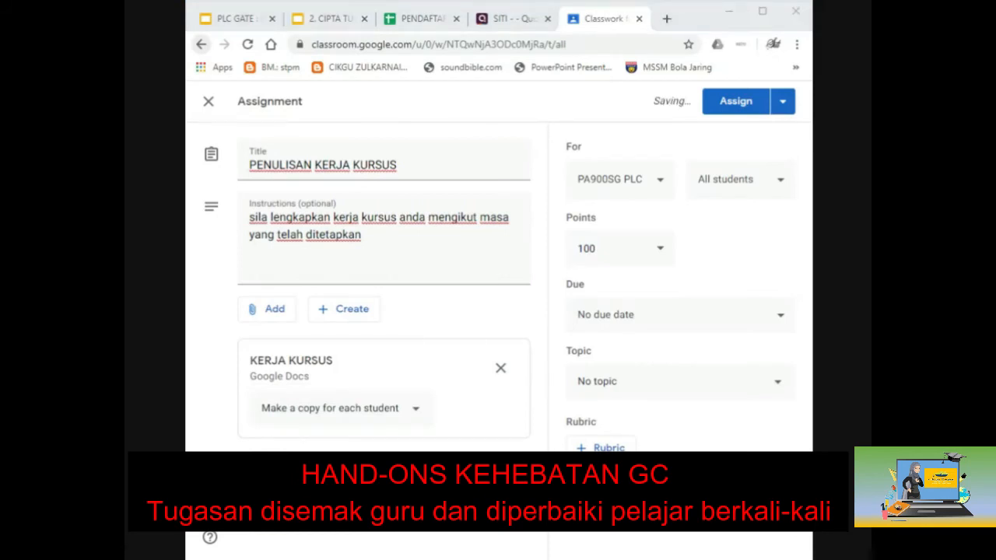
left_click(745, 180)
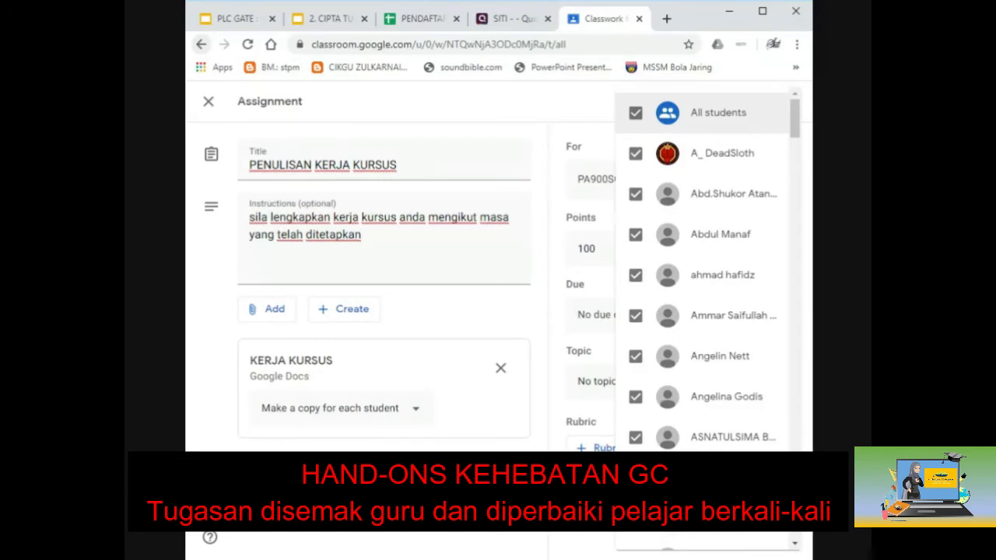
scroll(690, 276, "down", 6)
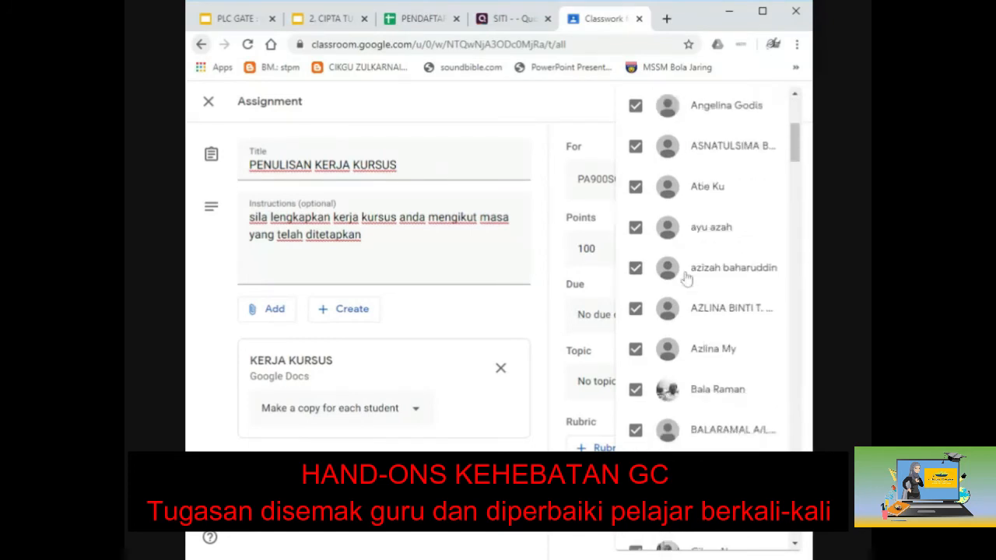
scroll(689, 270, "down", 10)
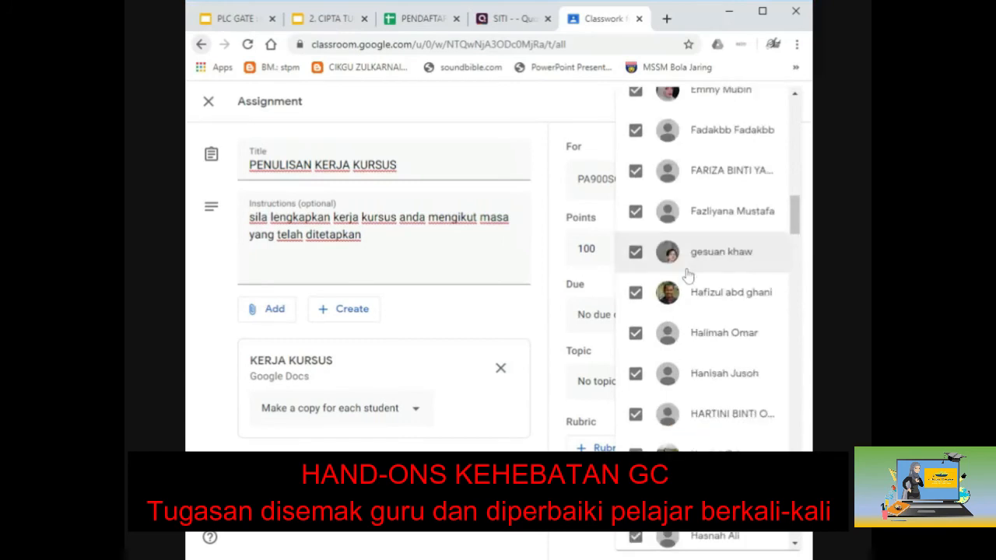
scroll(685, 471, "down", 1)
scroll(685, 471, "down", 10)
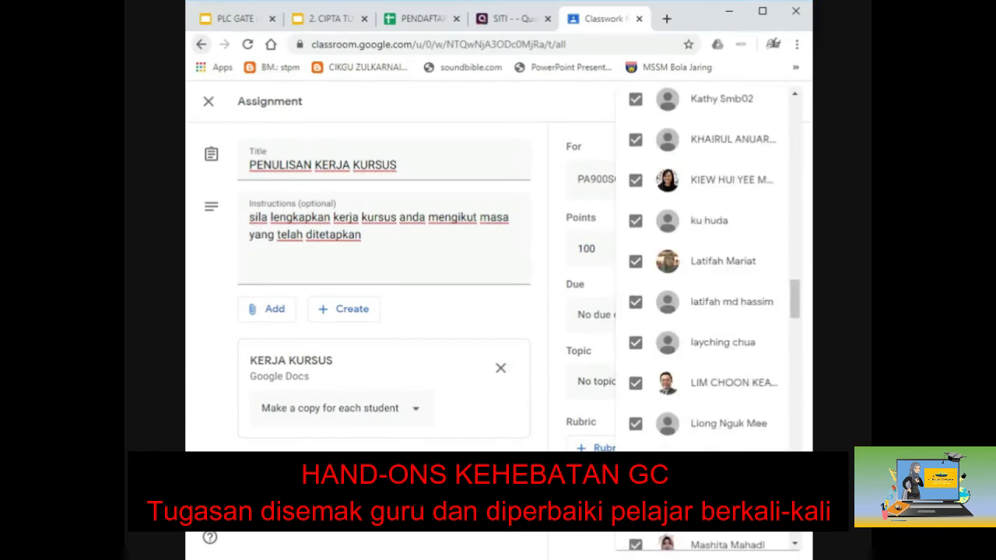
scroll(705, 265, "down", 4)
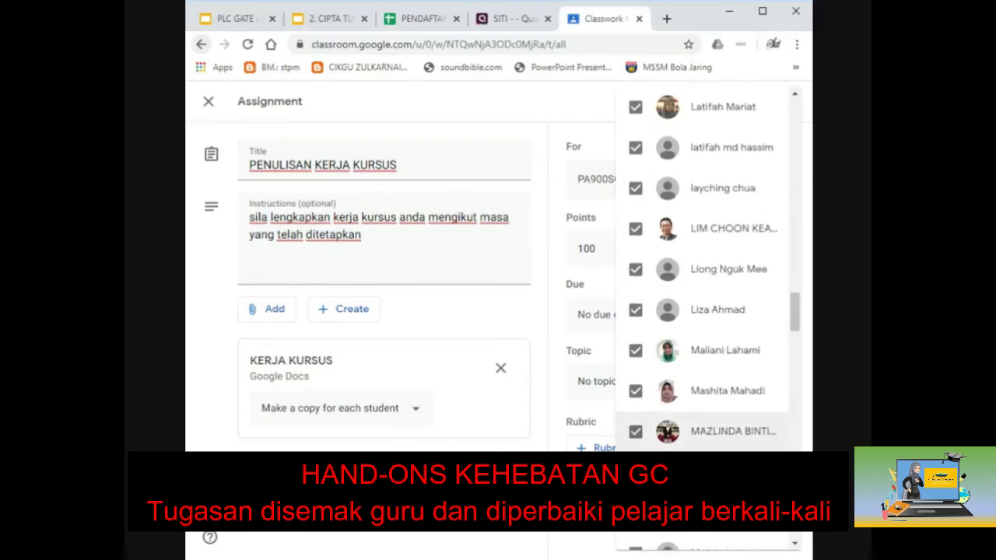
scroll(685, 428, "up", 2)
scroll(692, 252, "up", 3)
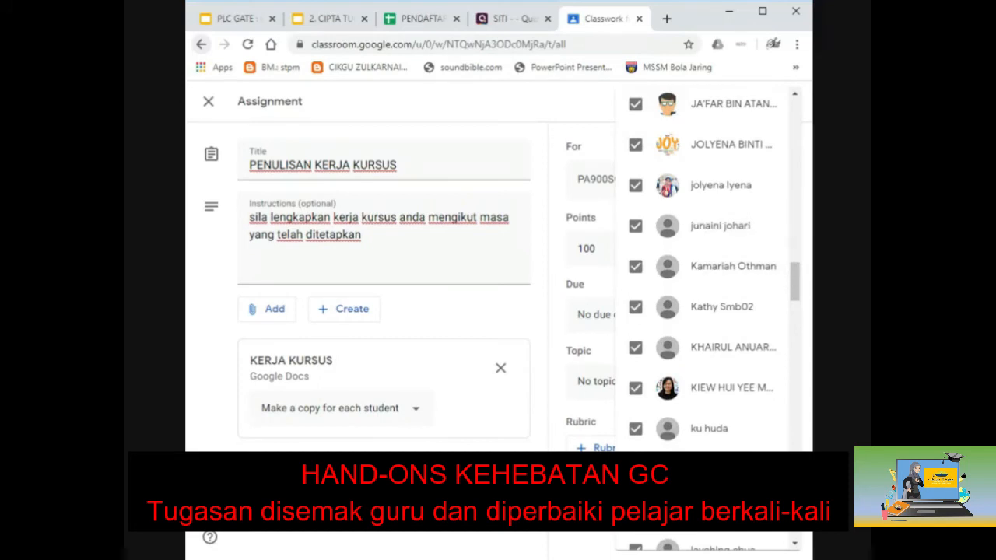
left_click(482, 105)
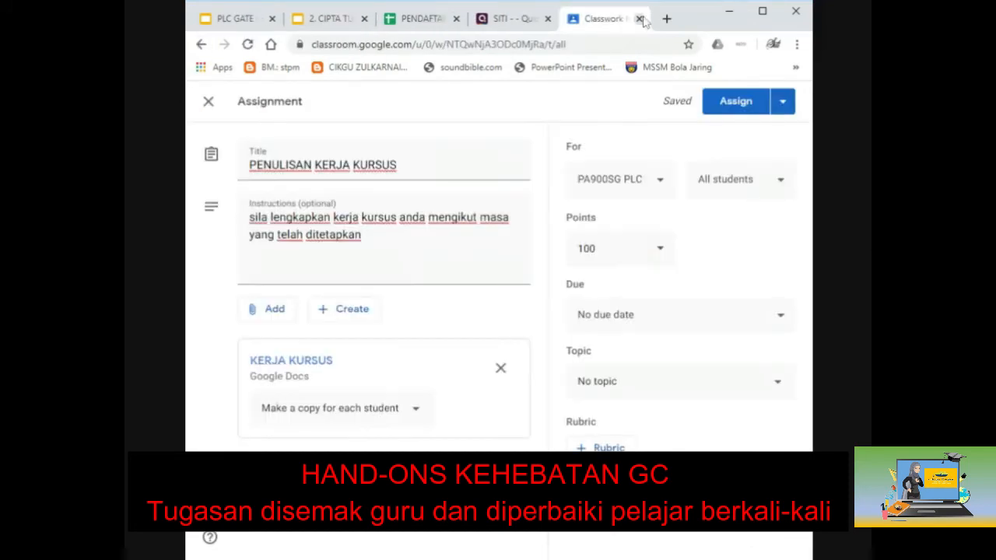
Step: Assign PENULISAN KERJA KURSUS to the class and open its Student work page
left_click(736, 102)
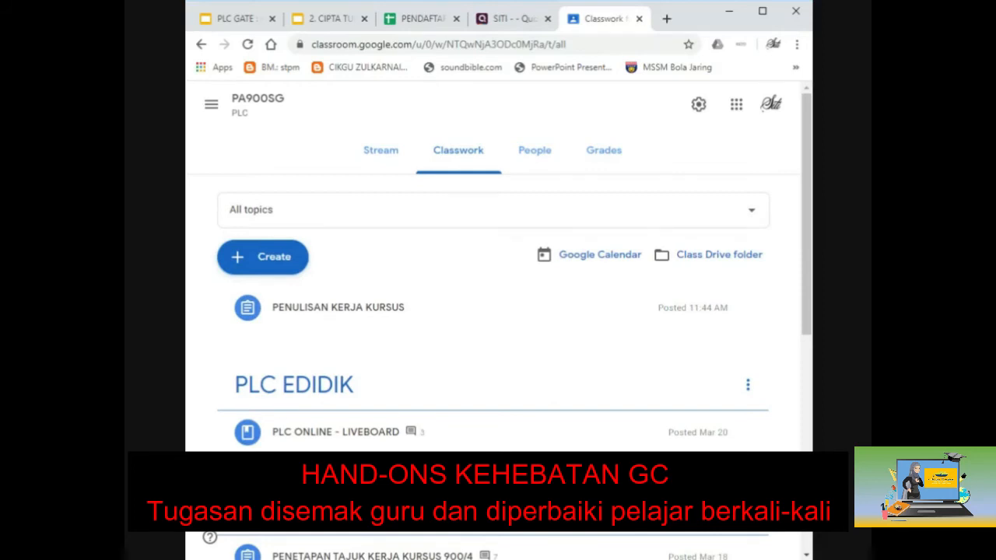
left_click(288, 322)
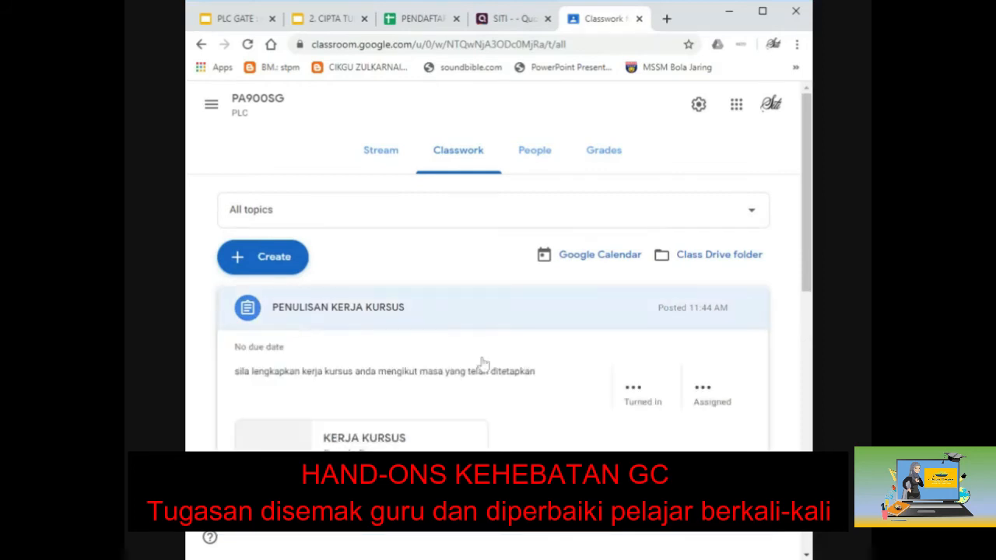
left_click(272, 514)
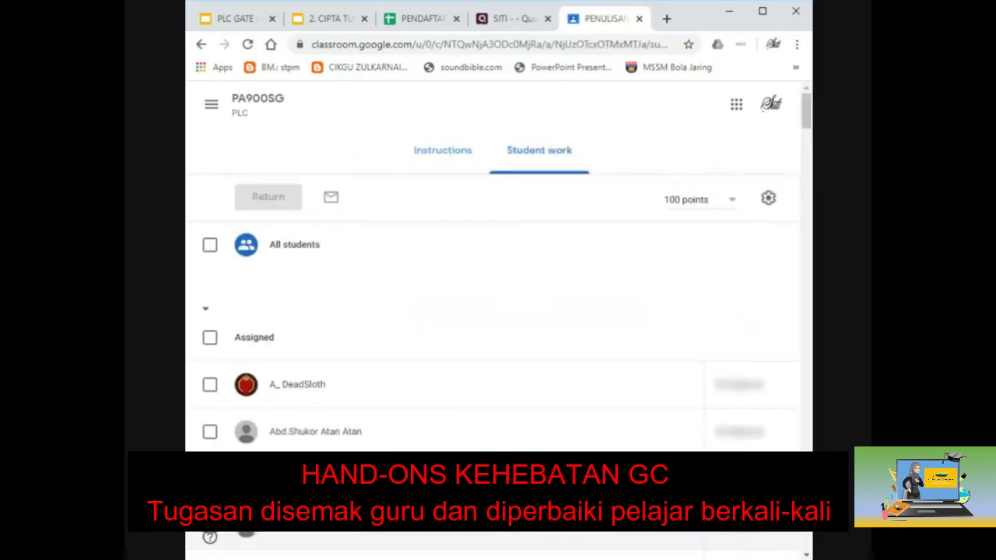
Step: Maximize the window, glance at the Instructions, then view Student work: 1 turned in, 127 assigned
left_click(762, 11)
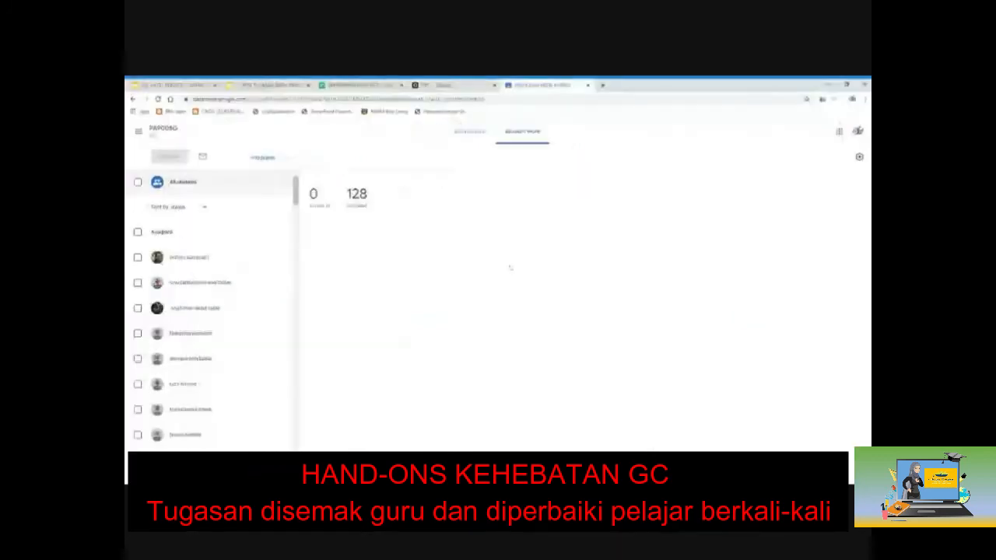
left_click(467, 137)
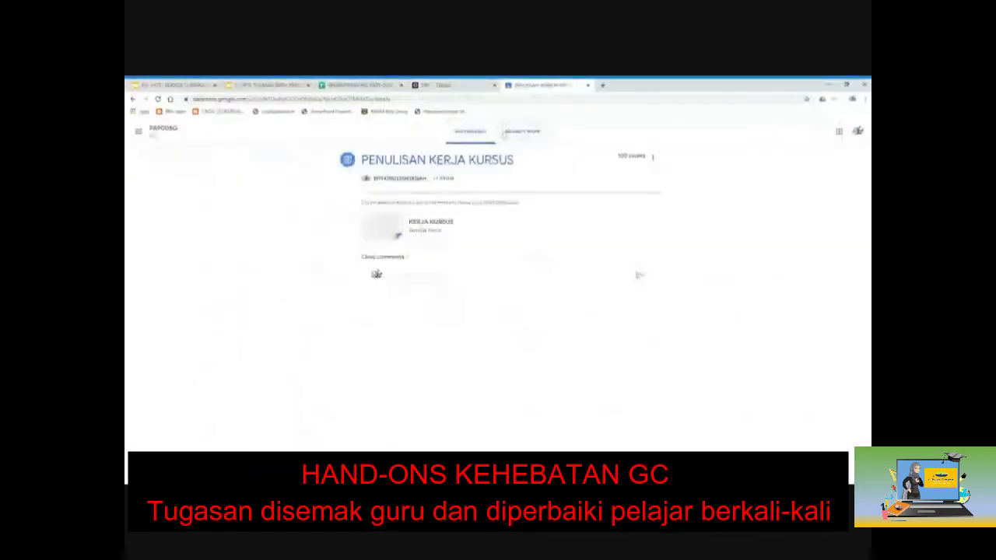
left_click(522, 132)
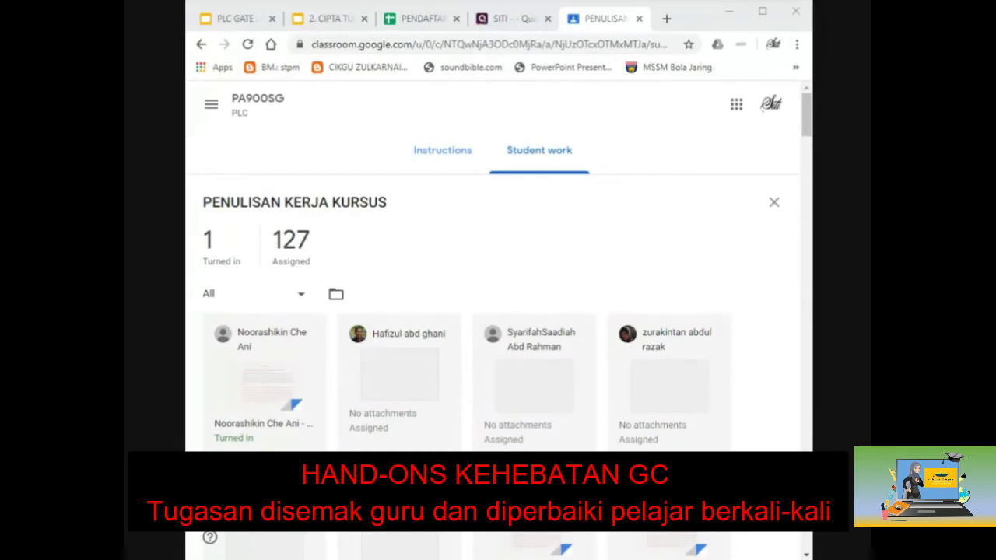
Step: Visit the PA900SG class page, select its class code, then reopen the assignment's Student work
left_click(252, 112)
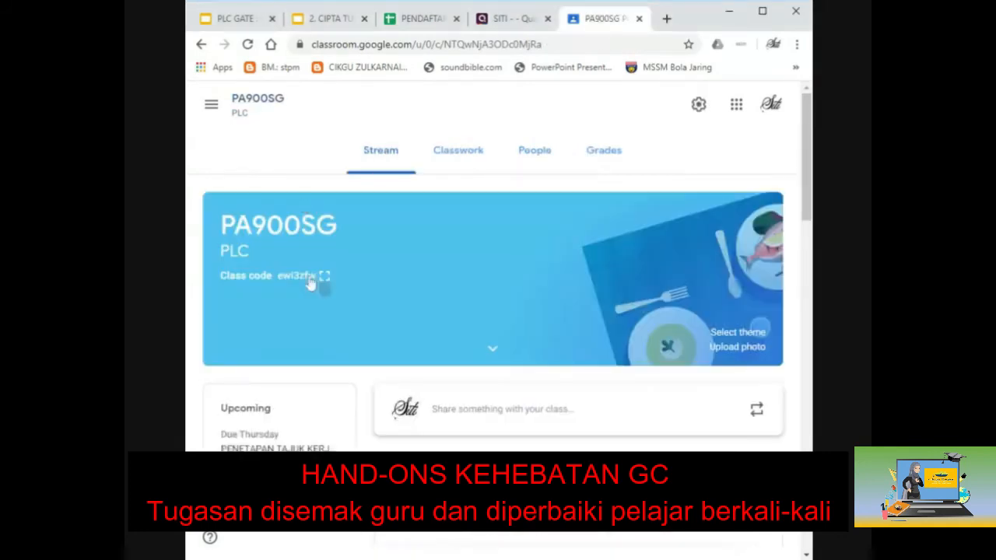
left_click_drag(223, 275, 307, 286)
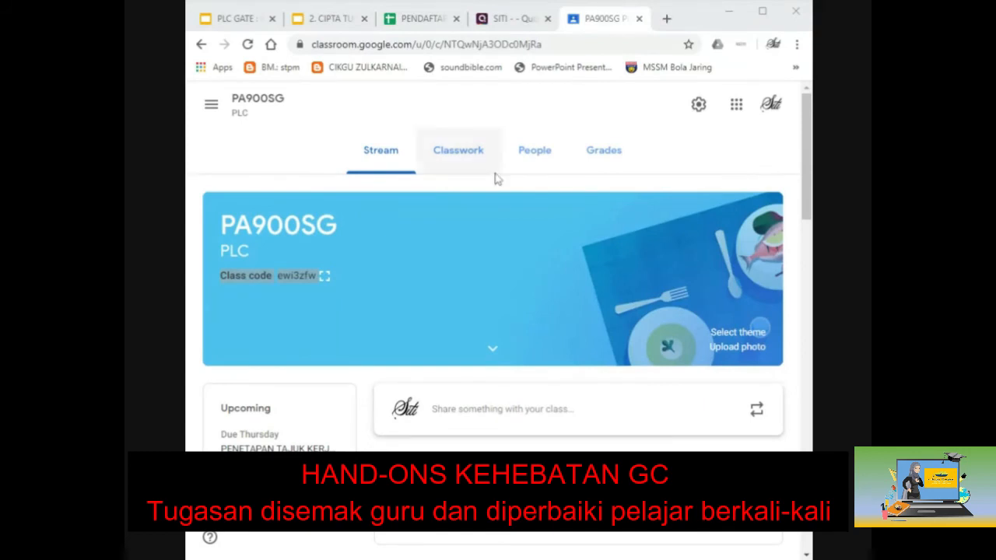
left_click(464, 158)
left_click(276, 537)
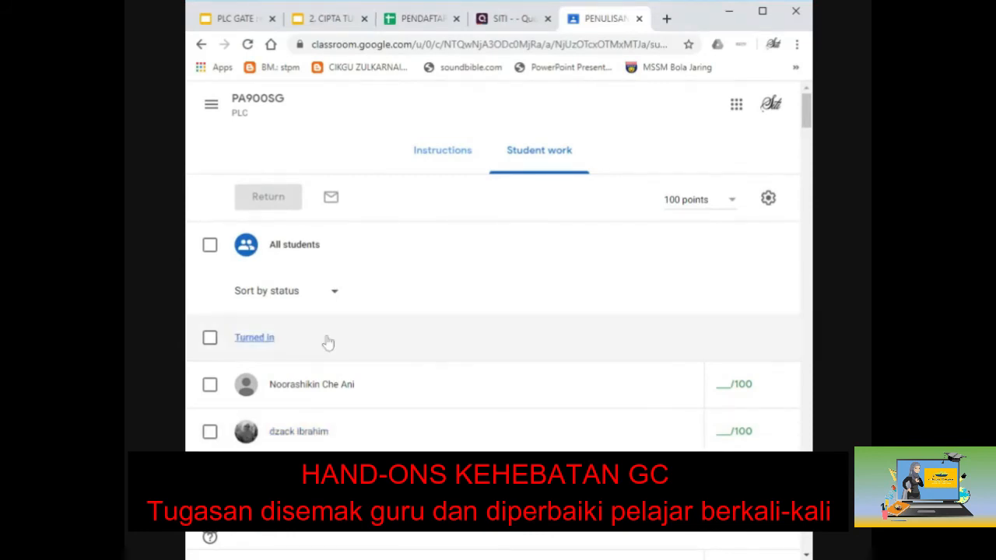
Step: Filter the list to turned-in work and open one student's submission in the grader
left_click(764, 17)
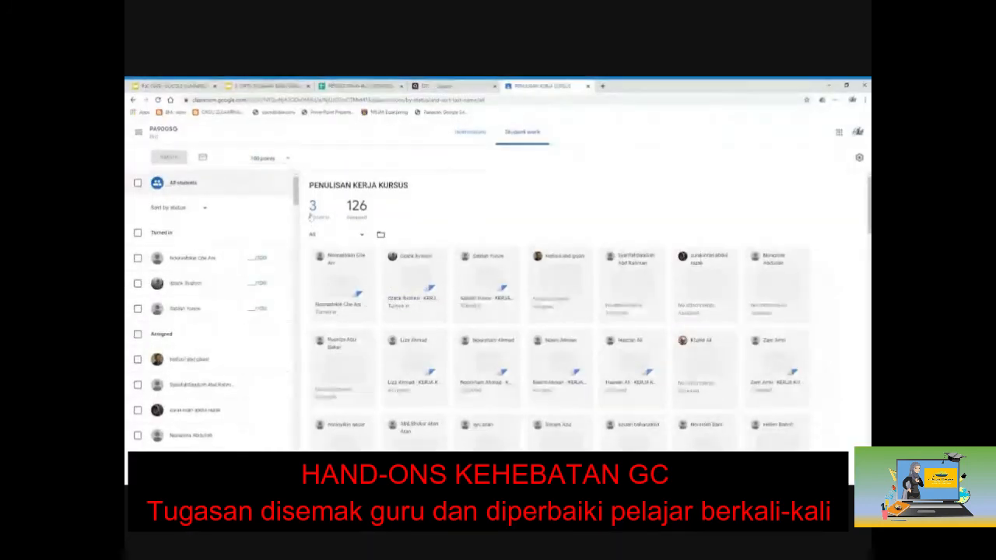
left_click(314, 210)
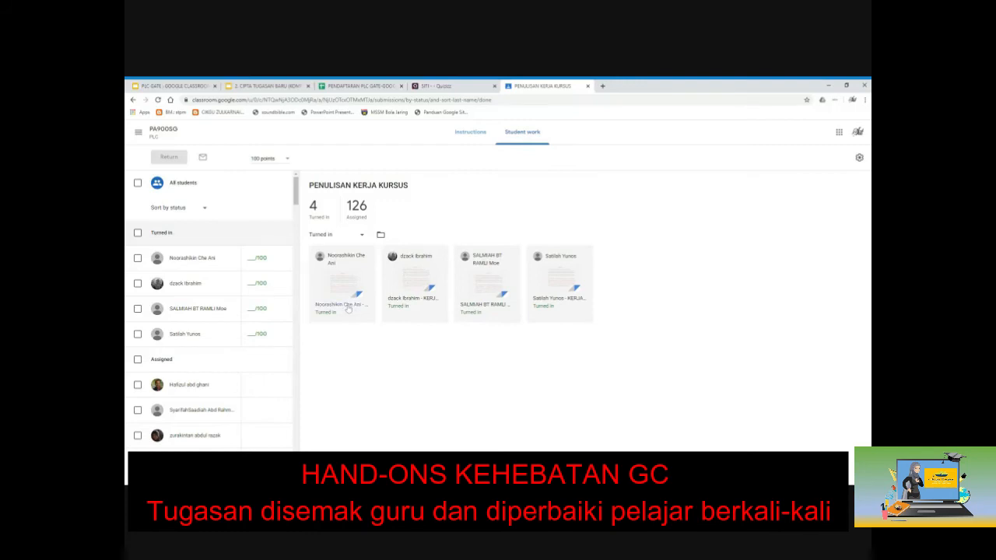
left_click(471, 309)
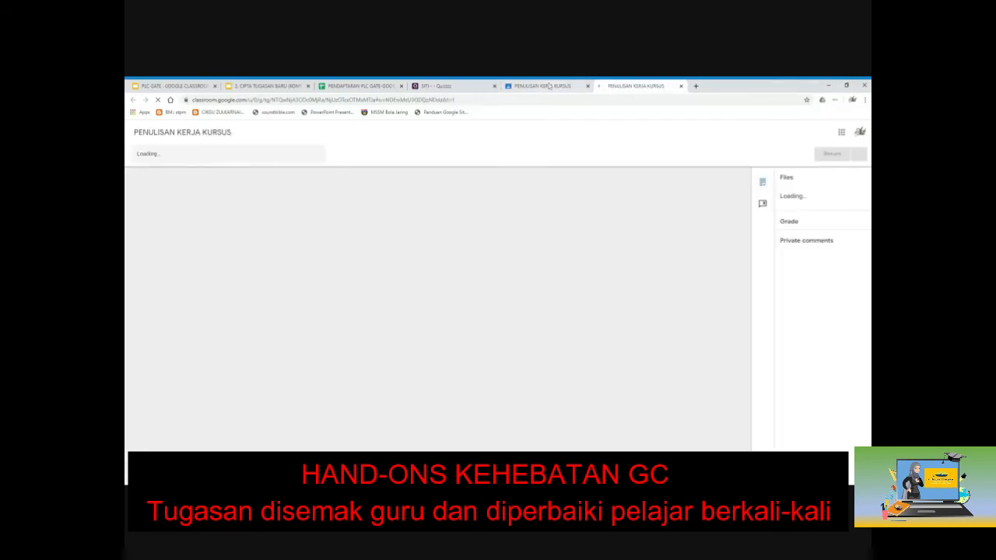
left_click(549, 86)
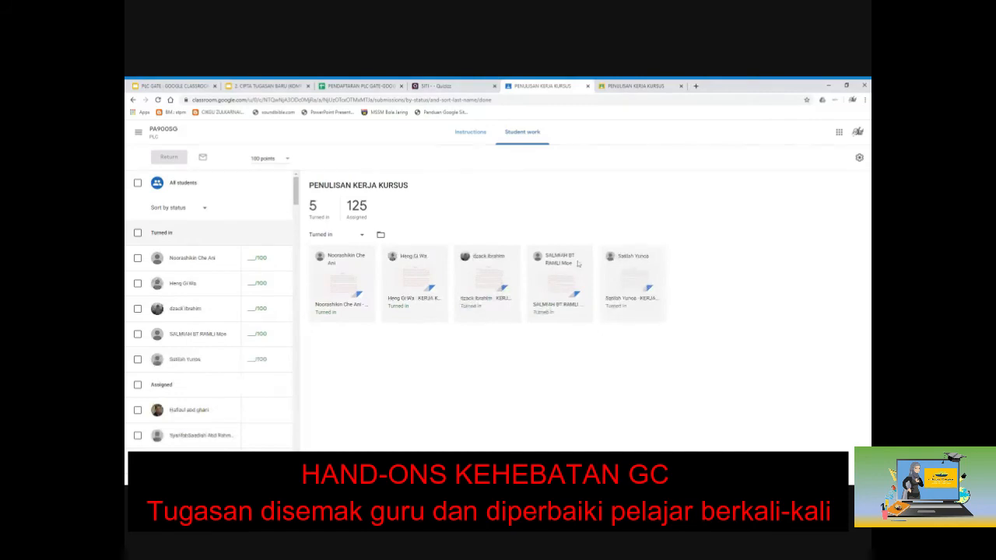
left_click(622, 86)
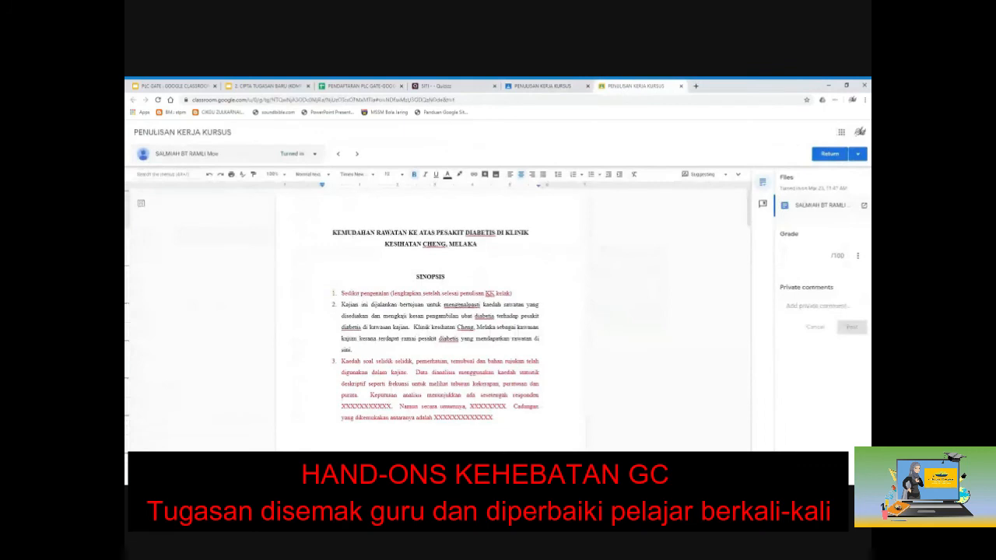
Step: Comment 'SILA IKUT FORMAT APA' on the whole synopsis list
scroll(430, 311, "down", 1)
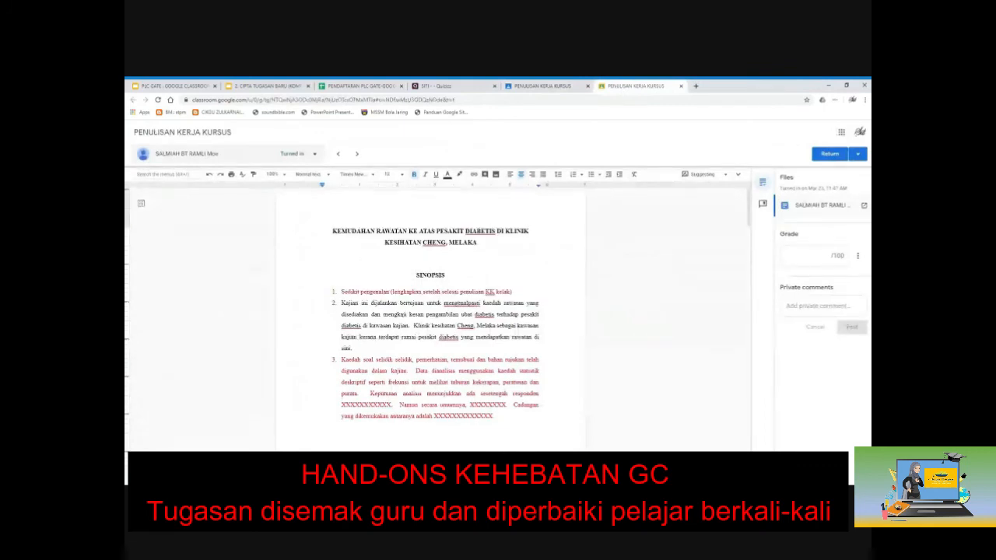
scroll(430, 311, "up", 1)
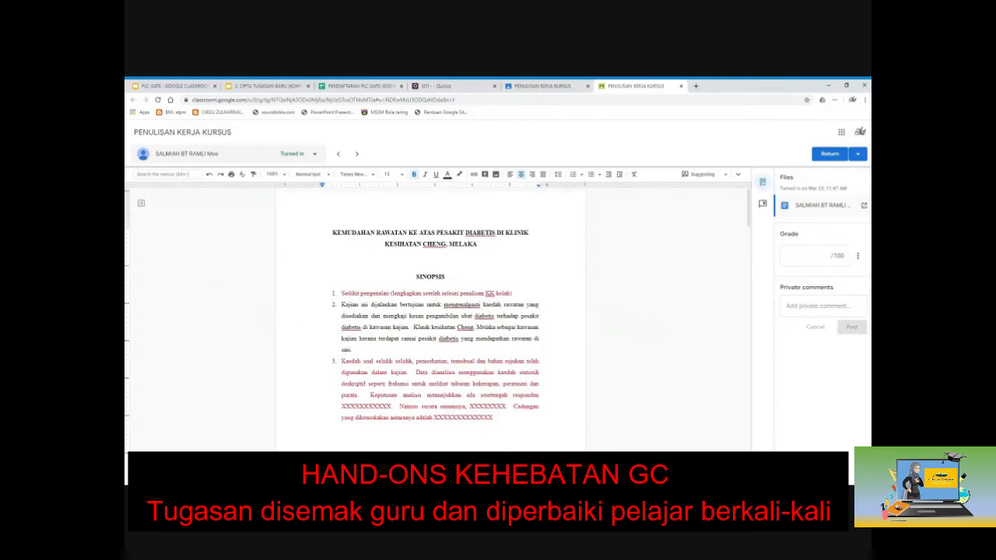
left_click_drag(341, 293, 498, 420)
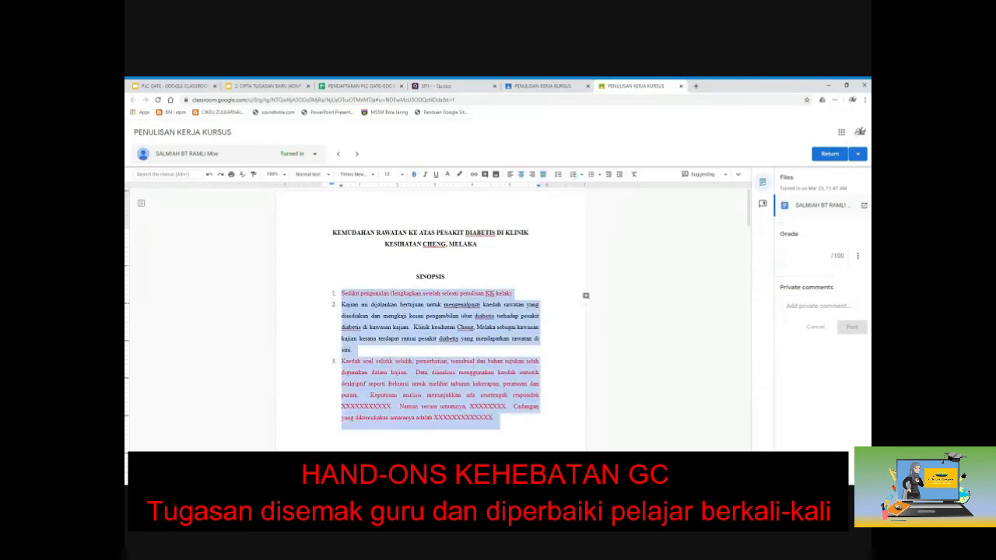
left_click(586, 296)
type("SILA")
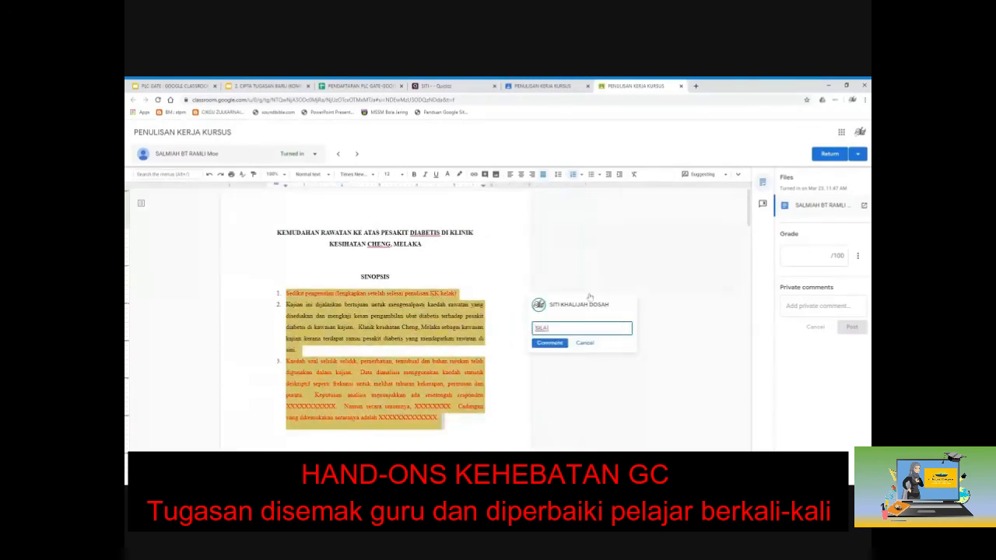
type(" IKUT FORMAT APA")
left_click(551, 344)
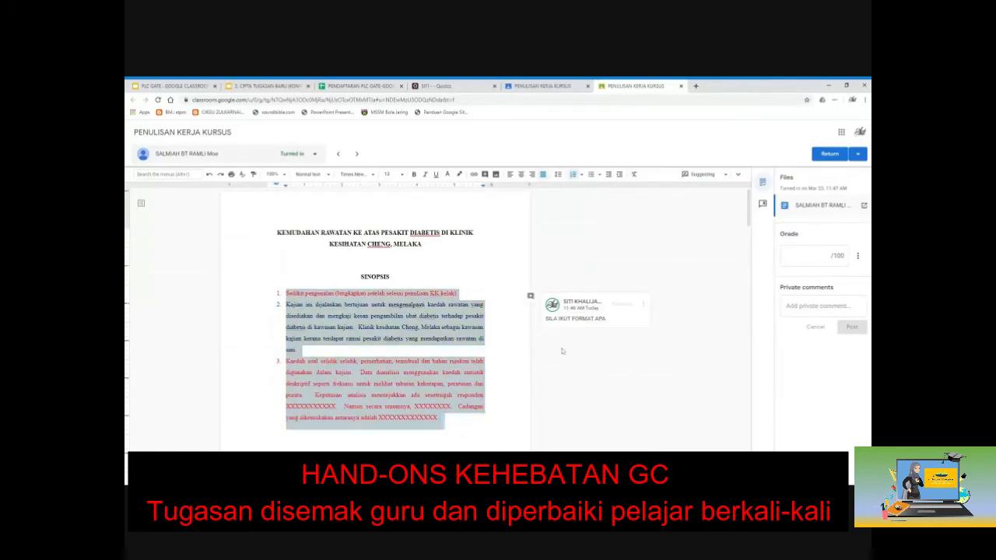
Step: Post the private comment 'sila perbaiki lagi' to the student
left_click(809, 255)
left_click(823, 305)
type("sial per")
key("BackSpace")
key("BackSpace")
key("BackSpace")
key("BackSpace")
key("BackSpace")
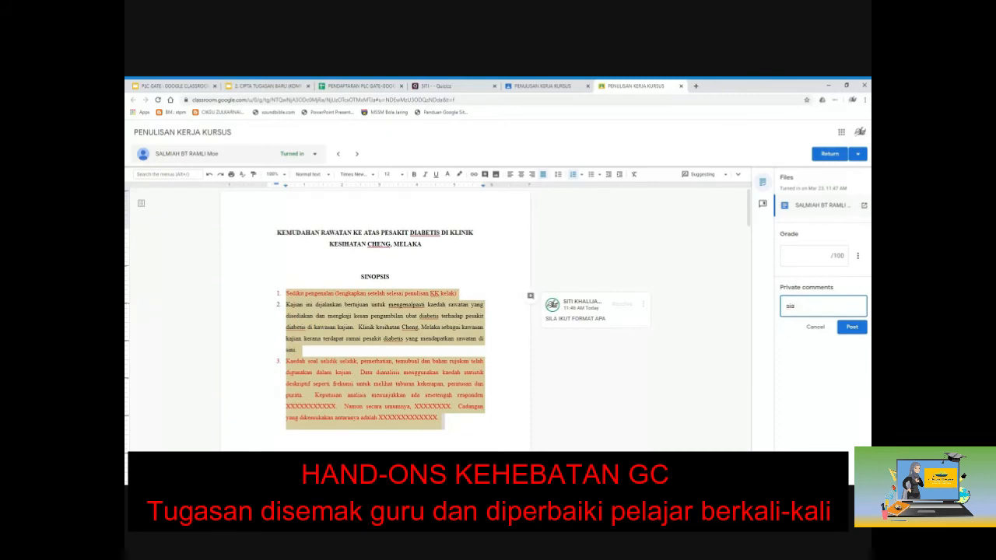
type("a perbaiki lagi")
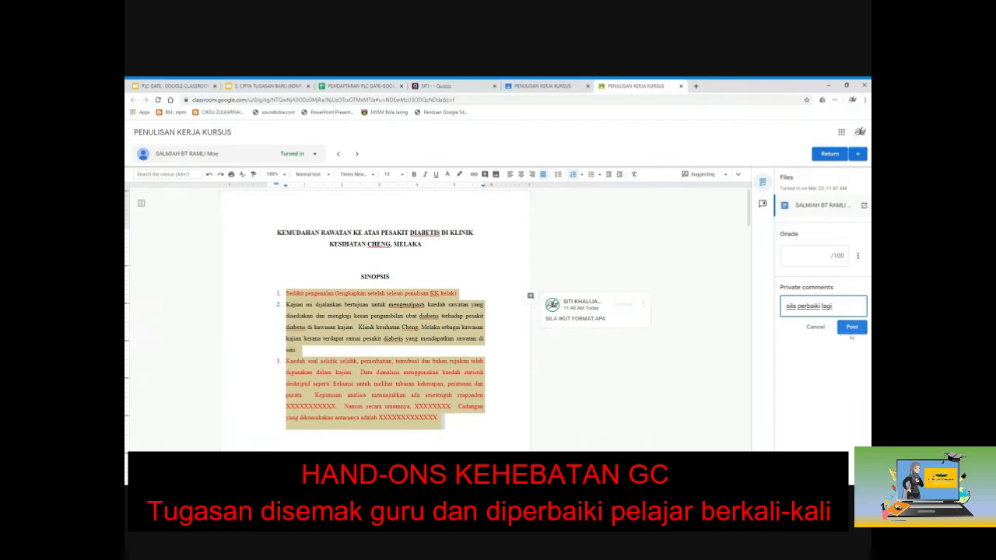
left_click(850, 329)
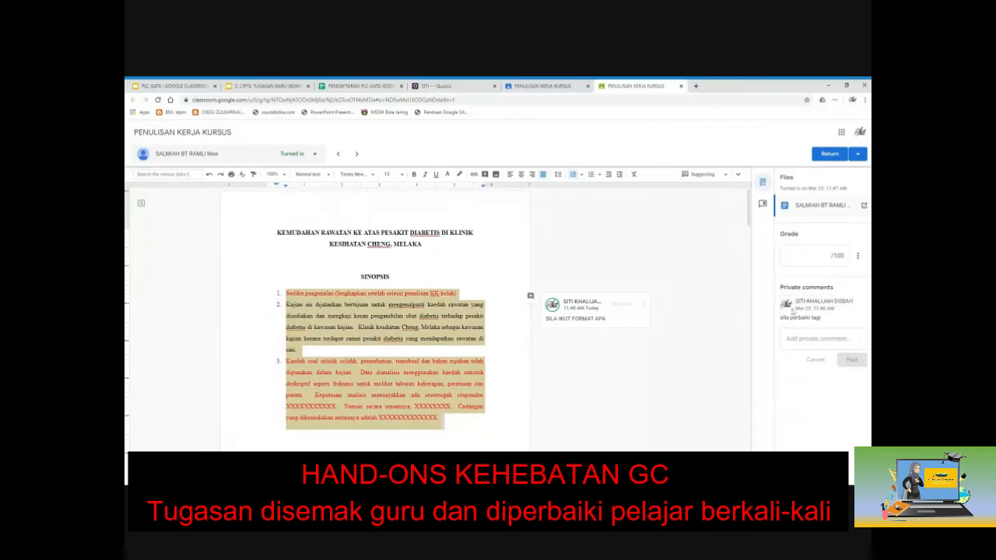
Step: Return the reviewed work to the student and close the grader tab
left_click(829, 155)
left_click(566, 333)
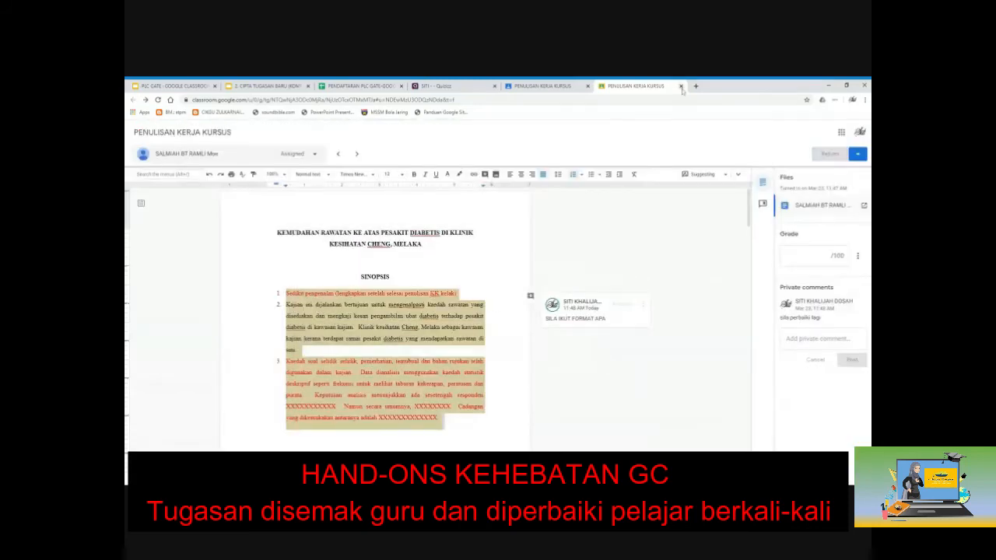
left_click(681, 86)
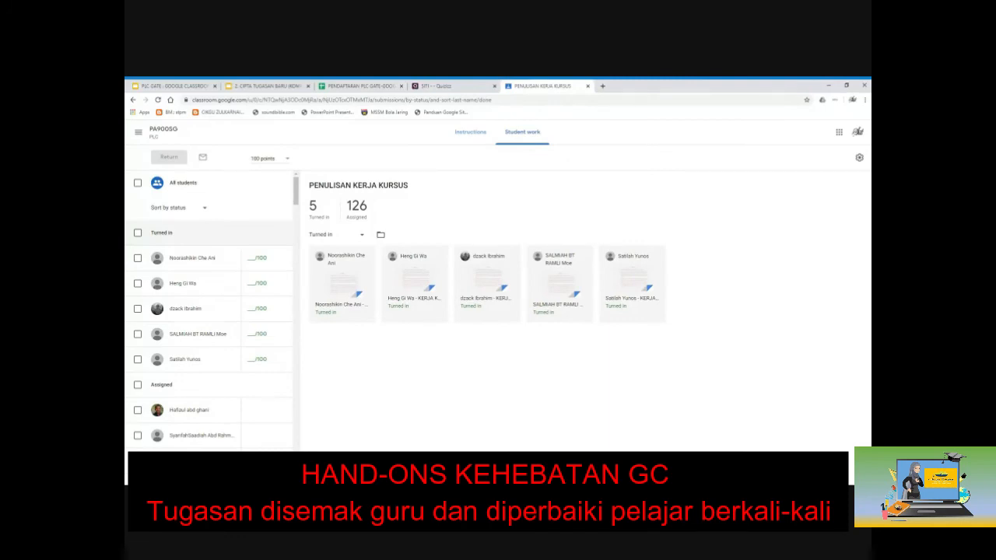
Step: Refresh the Student work counts and open the next turned-in submission
key("F5")
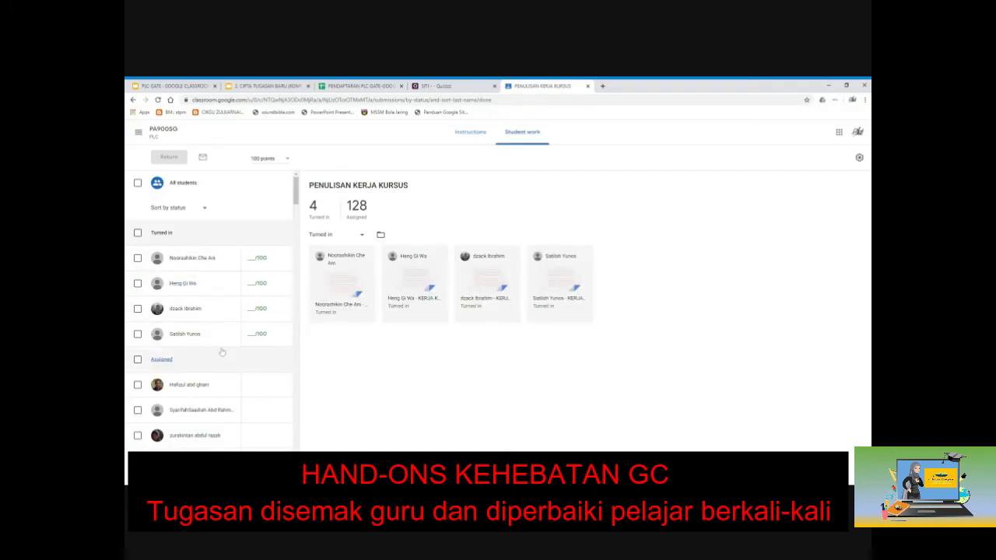
scroll(222, 352, "down", 10)
scroll(233, 311, "up", 8)
scroll(301, 230, "down", 6)
scroll(301, 230, "down", 15)
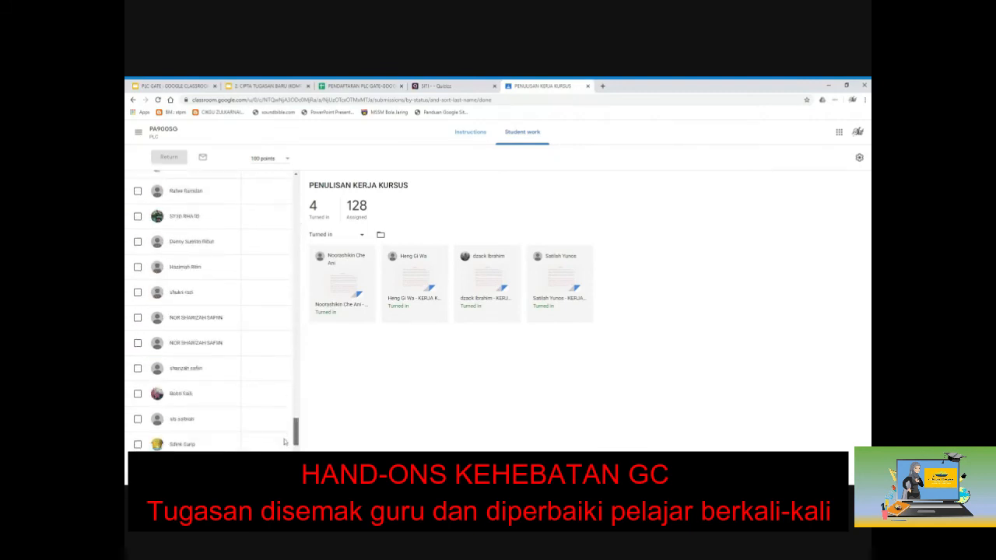
scroll(221, 311, "up", 15)
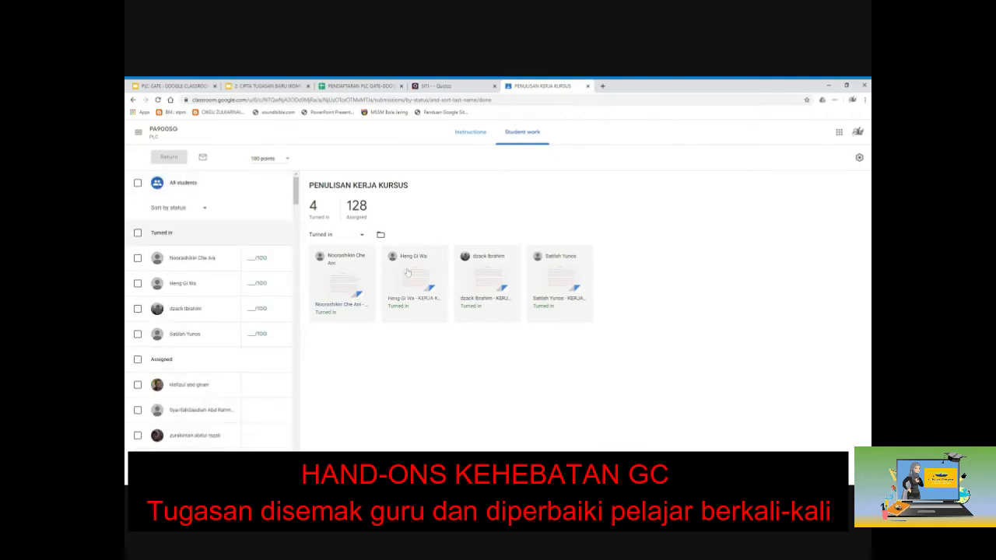
left_click(412, 304)
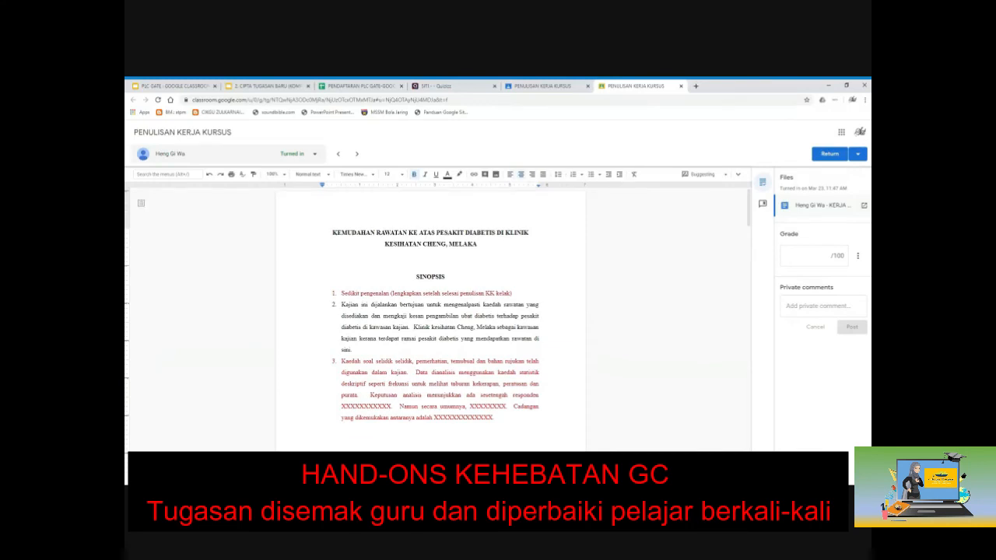
Step: In the PENGHARGAAN paragraph, replace 'Cikgu' with 'Puan'
scroll(430, 312, "down", 4)
scroll(431, 311, "down", 5)
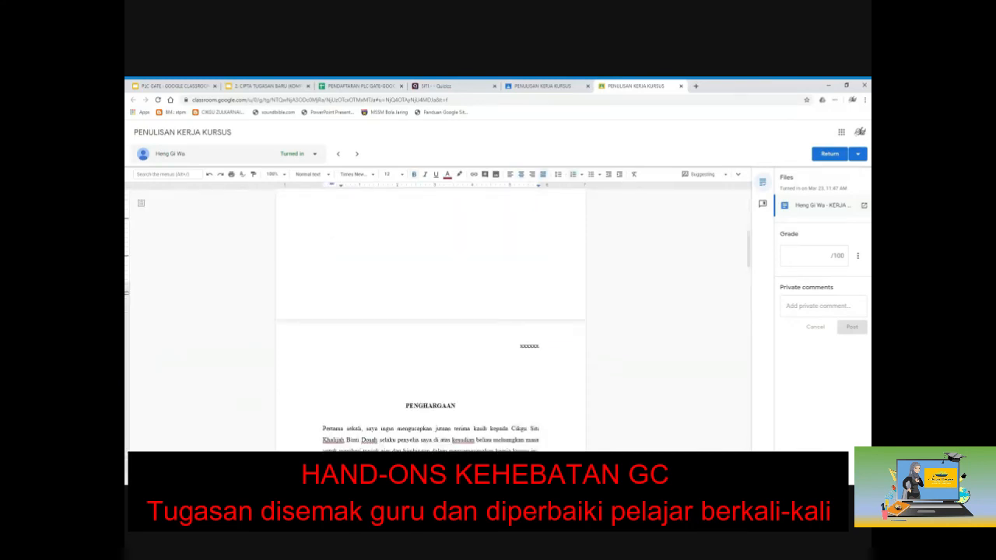
left_click_drag(405, 249, 442, 305)
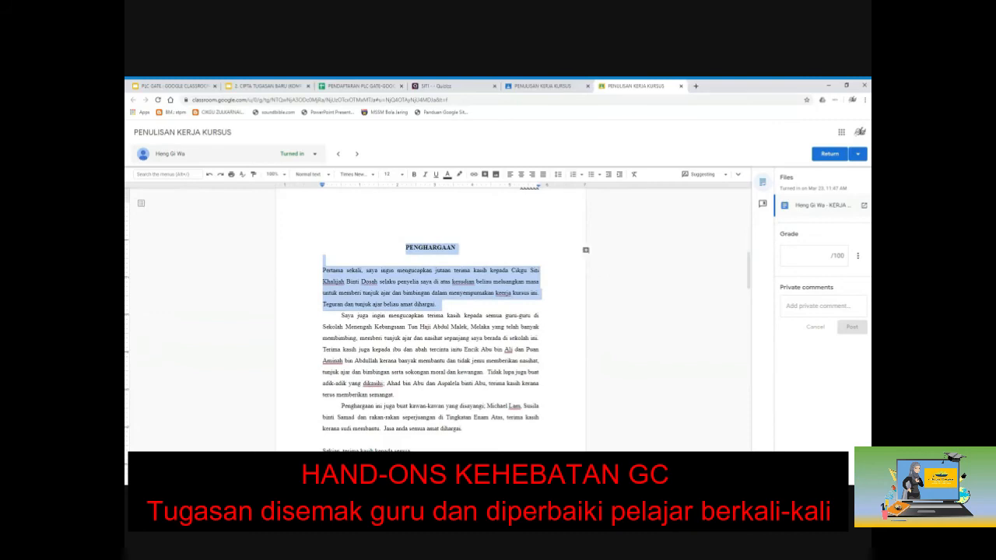
left_click(440, 304)
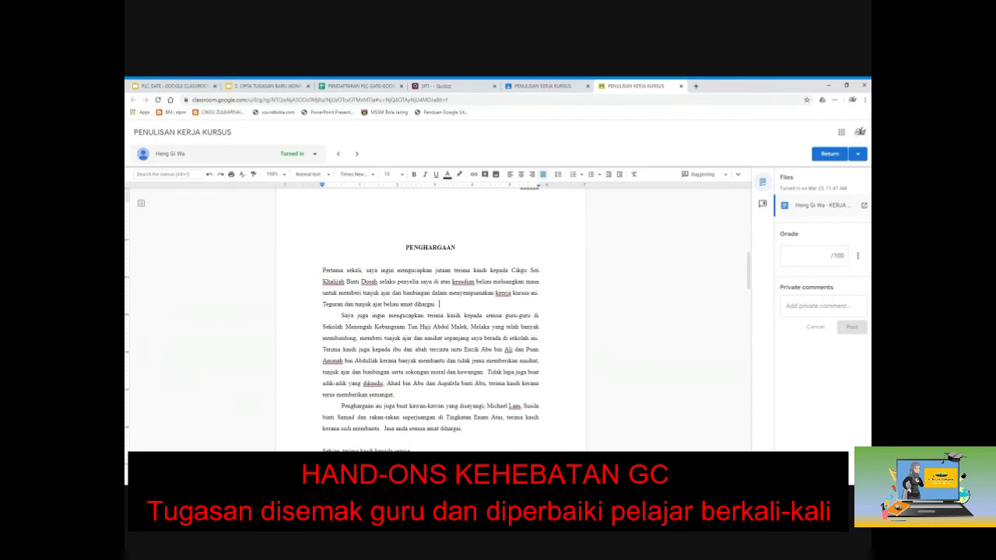
double_click(519, 270)
type("Puan")
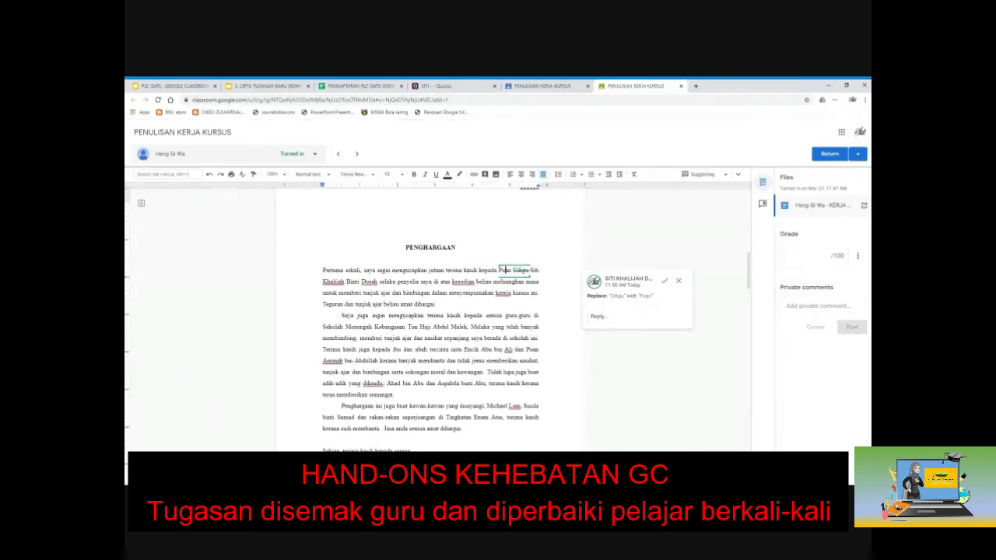
left_click(531, 272)
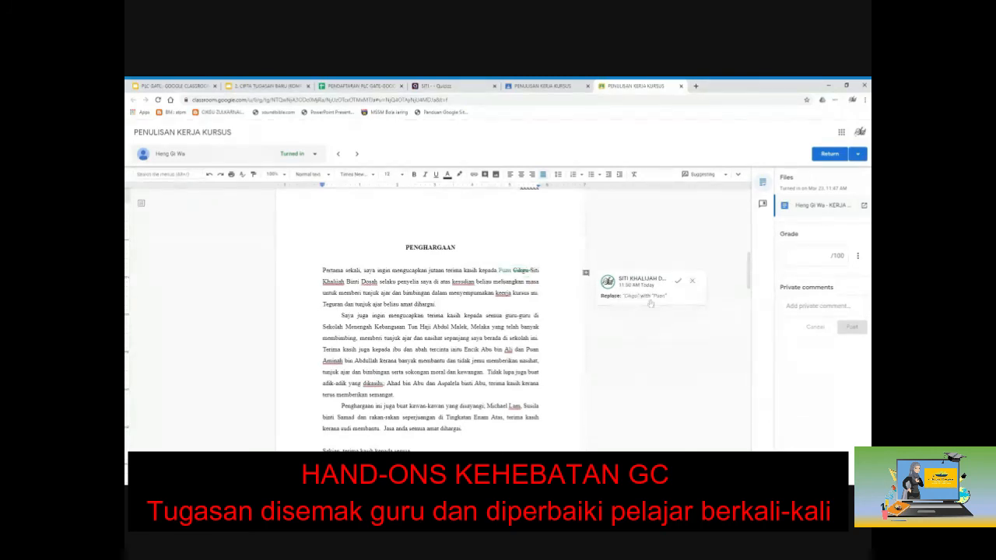
left_click(678, 284)
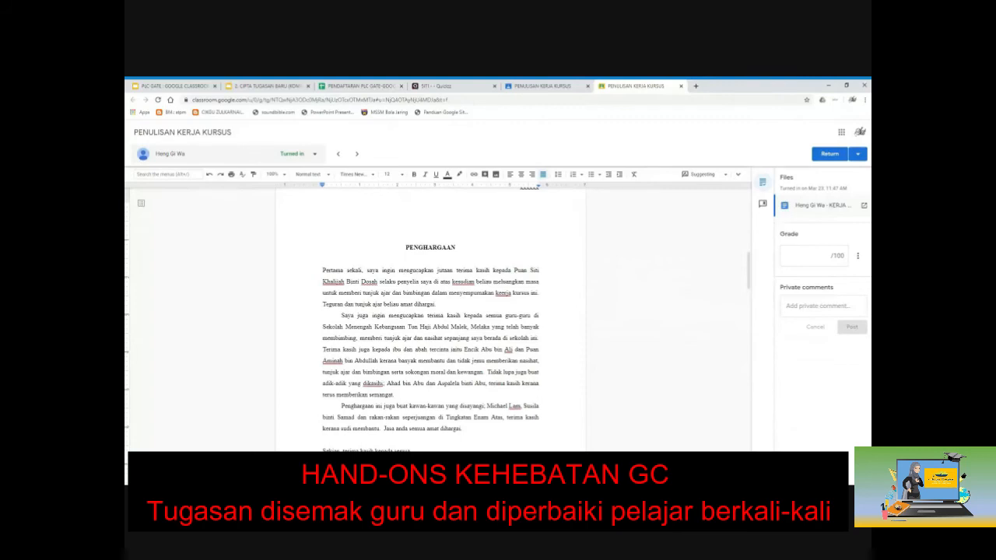
Step: Suggest replacing 'kepada' with 'ditujukan kepada', then begin returning the work
double_click(503, 271)
left_click(495, 271)
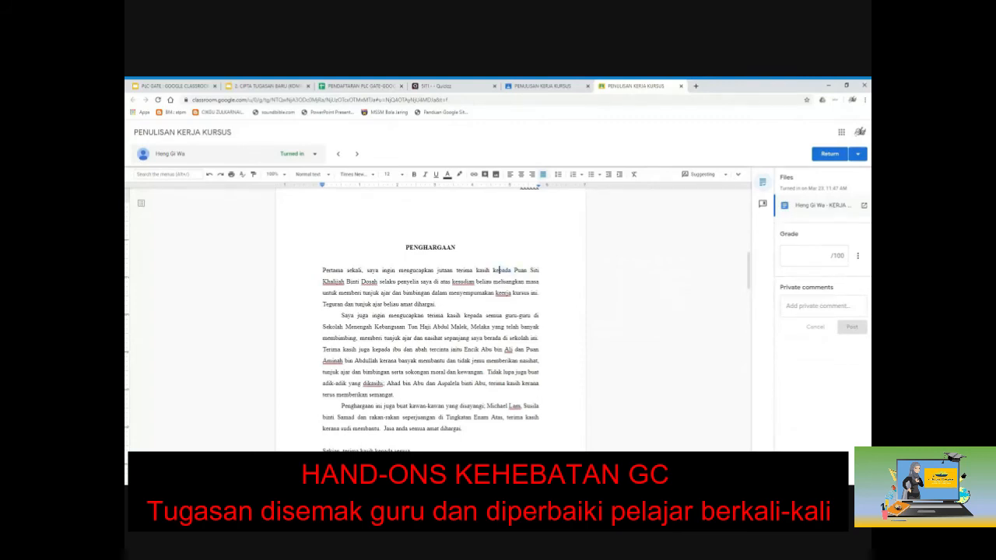
double_click(495, 271)
key("BackSpace")
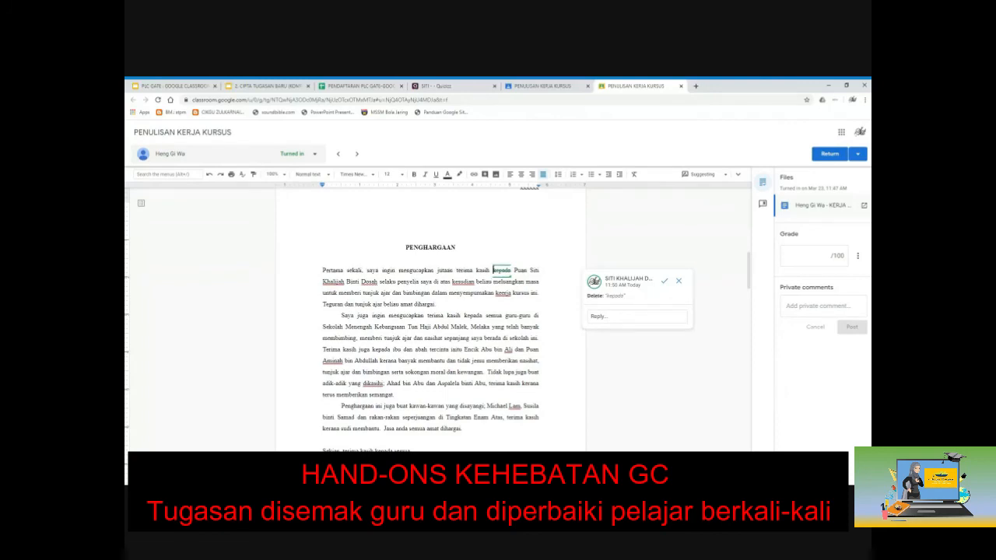
type("ditujukan ke")
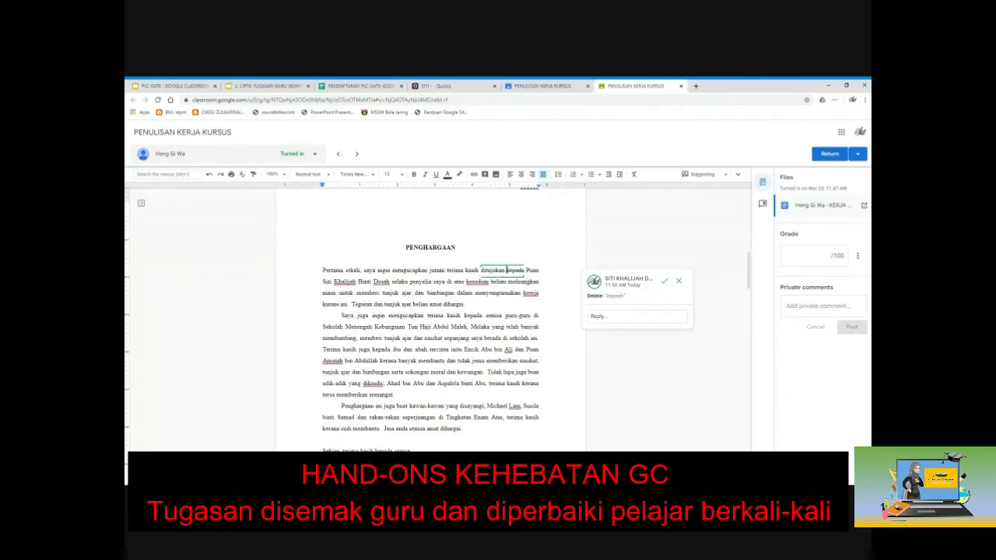
type("pada")
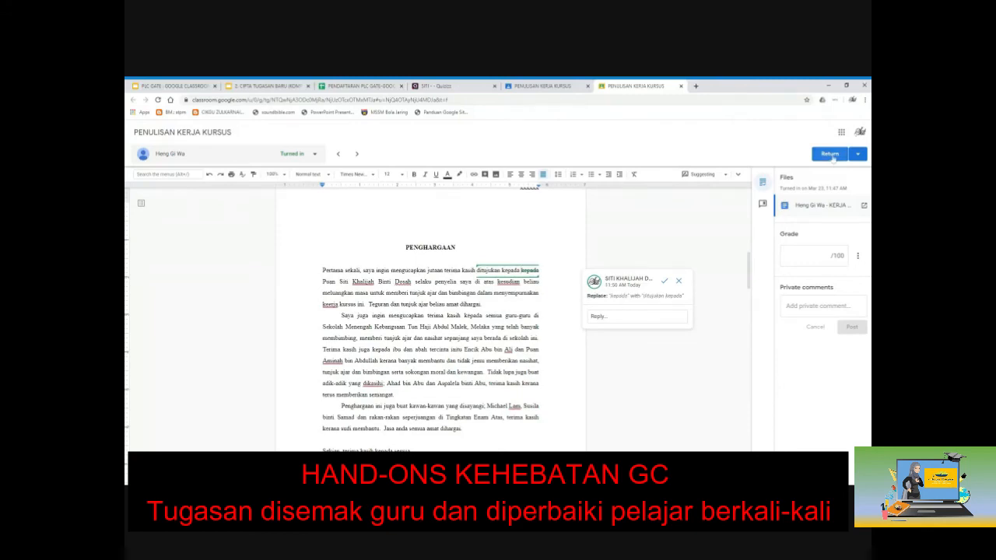
left_click(830, 154)
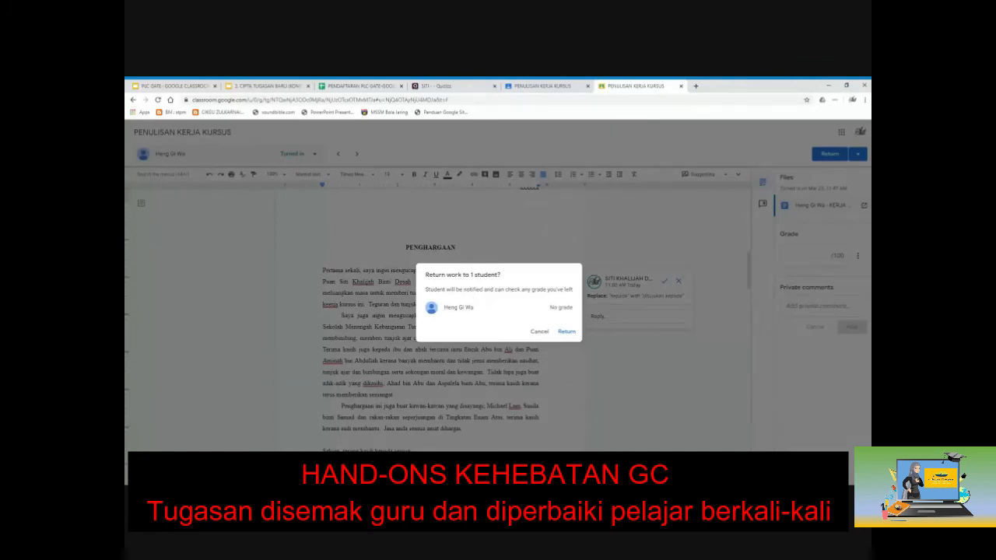
Step: Confirm returning the essay, close the grading tab and reload Student work (5 turned in, 127 assigned)
left_click(566, 332)
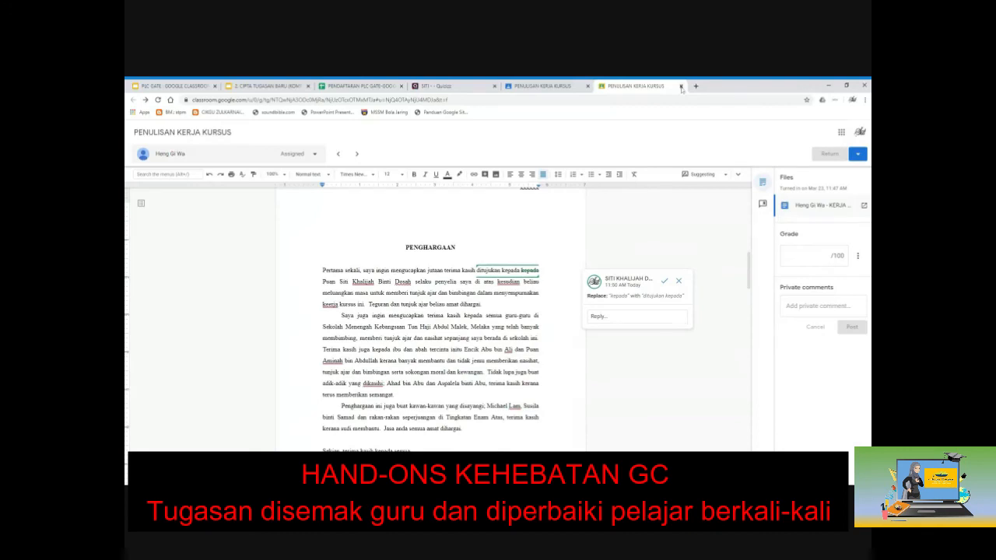
left_click(681, 86)
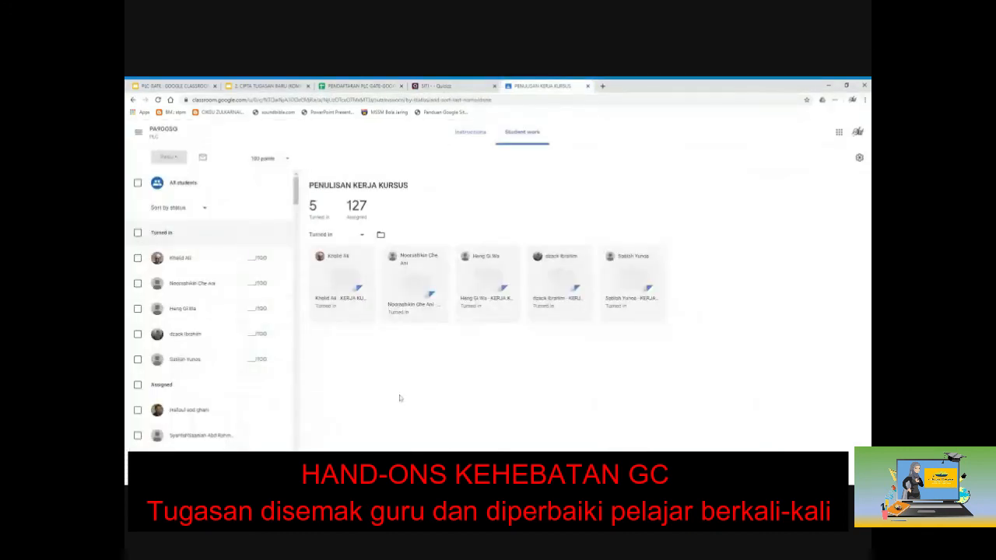
key("F5")
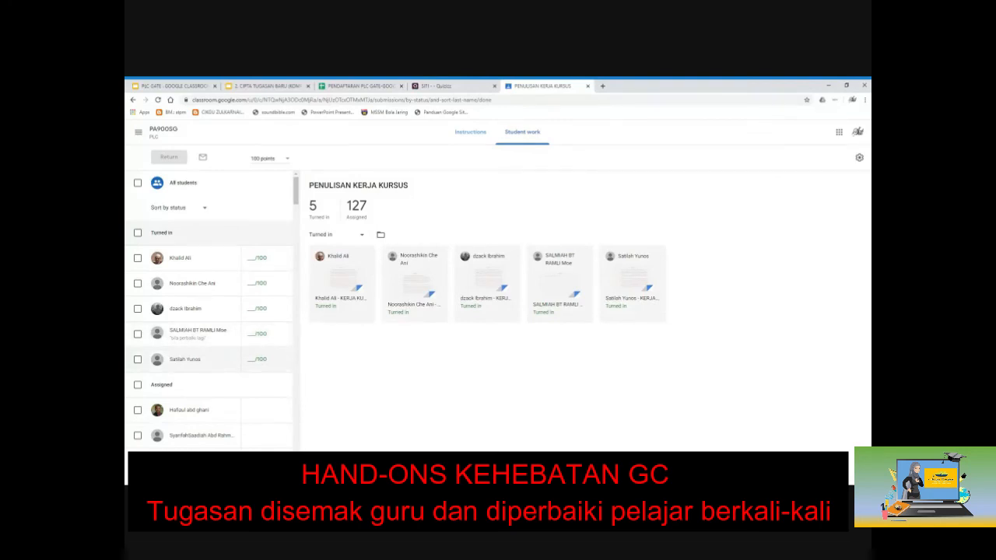
Step: Open the next student's document and comment 'tukar D kepada L' on the red greeting line
left_click(192, 337)
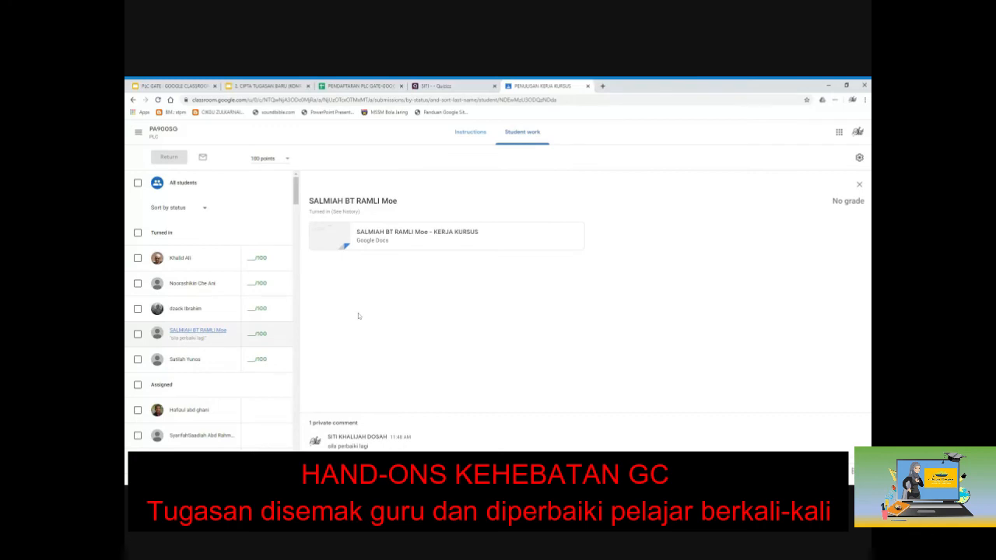
left_click(390, 240)
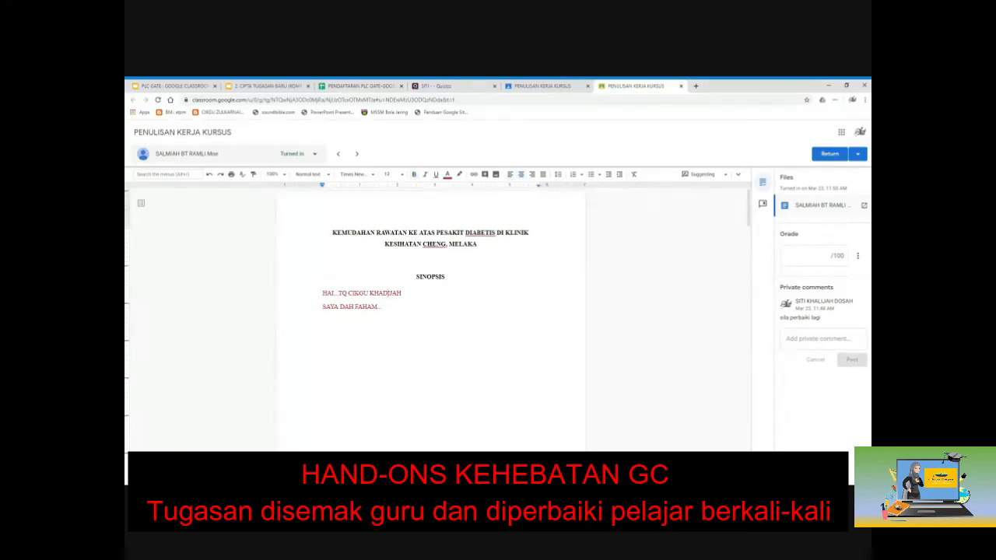
left_click(385, 295)
left_click(586, 296)
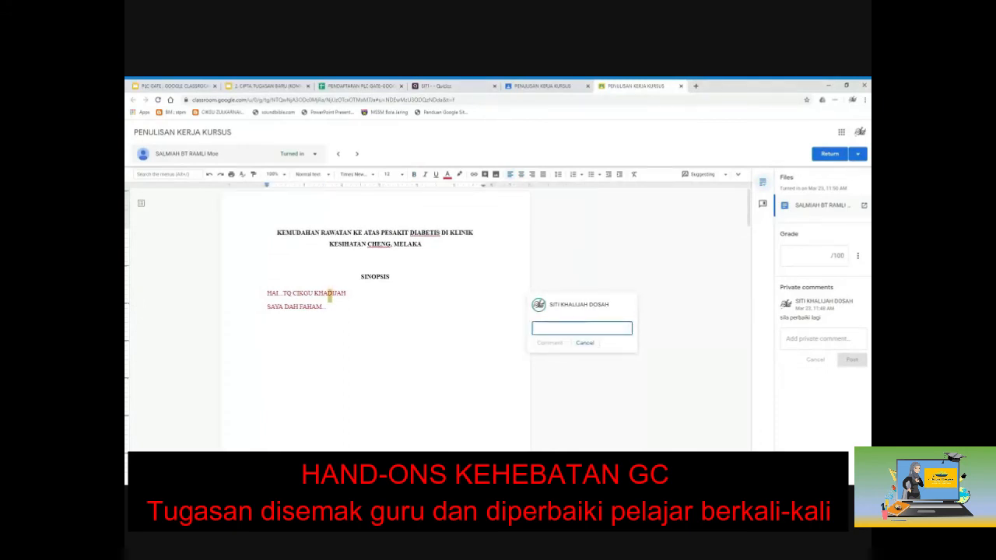
type("tukar D kepada L")
left_click(551, 343)
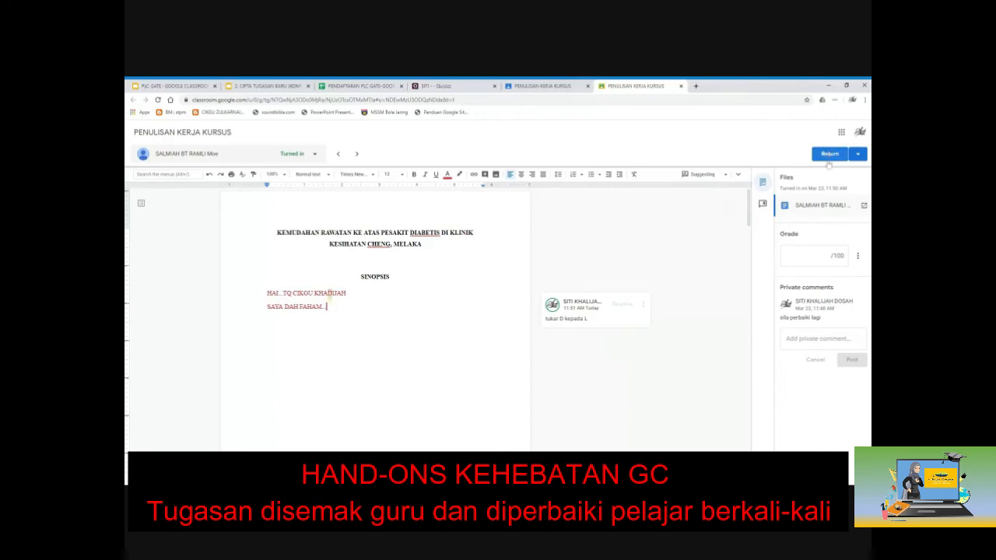
Step: Grade the work 90/100, return it to the student, and close the grader tab
left_click(814, 256)
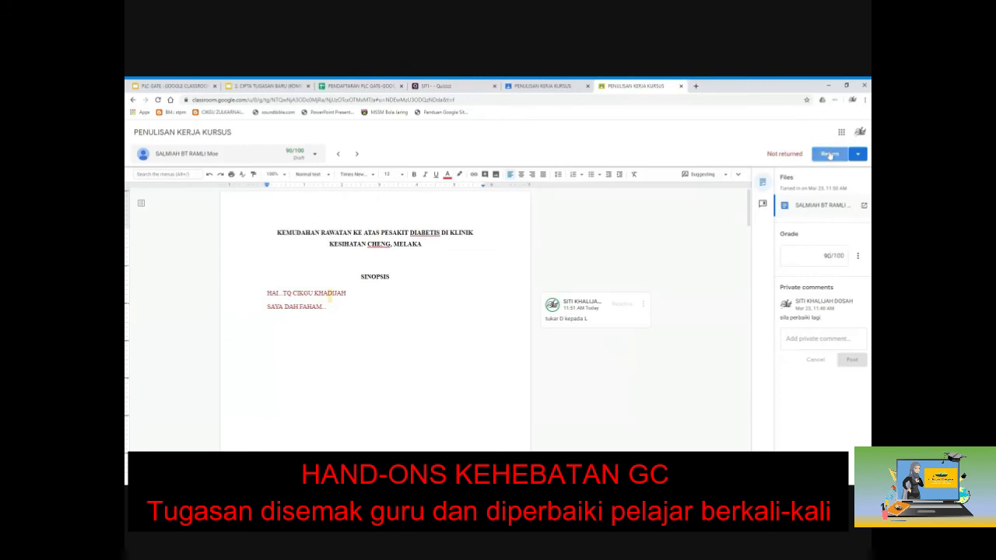
left_click(831, 154)
left_click(566, 331)
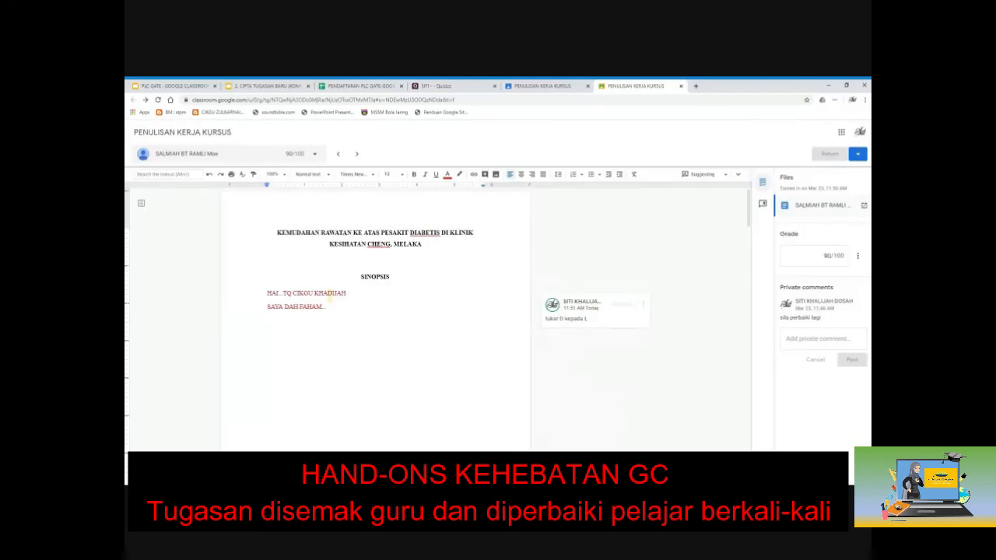
left_click(681, 85)
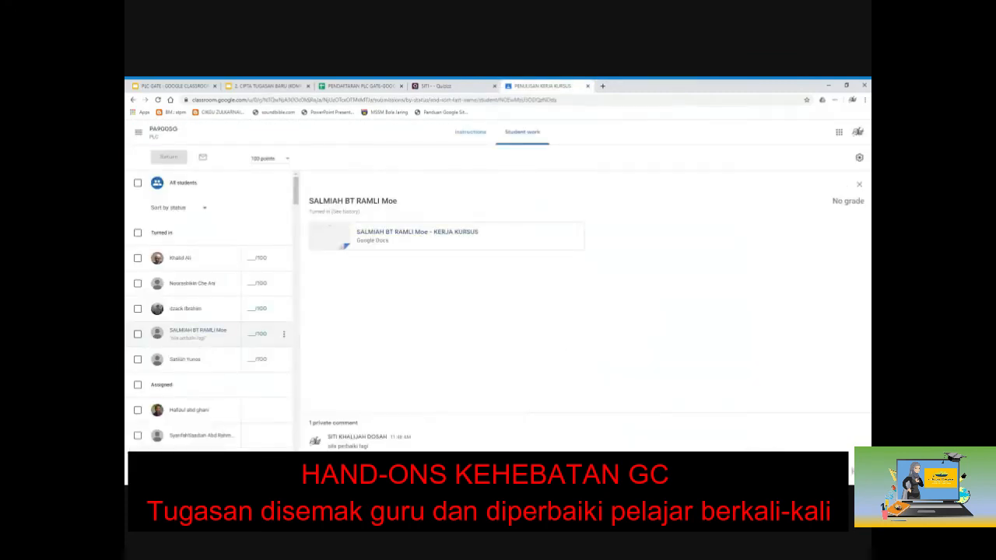
Step: Reload Student work to show the 90/100 grade and open another student's submission details
key("F5")
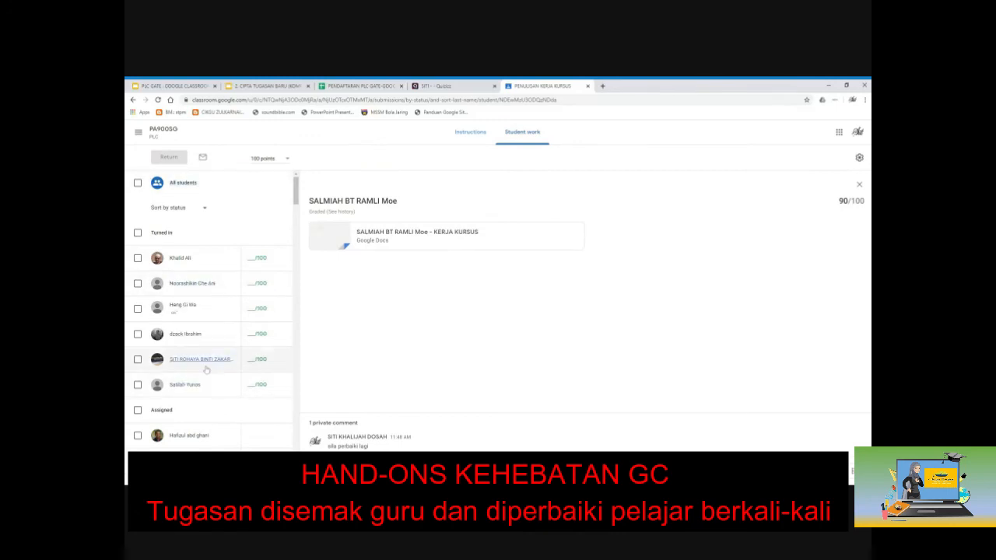
left_click(194, 309)
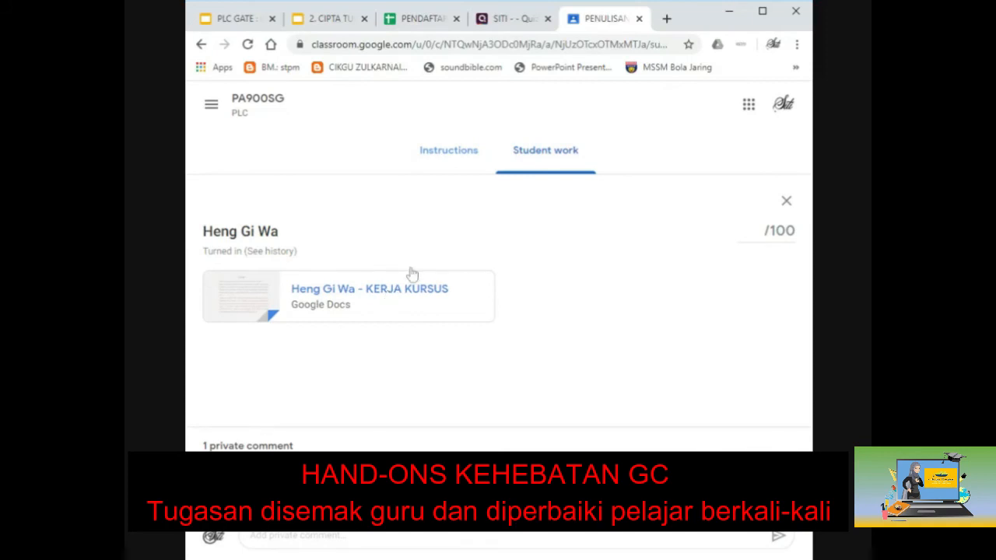
left_click(763, 12)
Step: Switch back to the Student work overview filtered to Turned in, showing 9 turned in and 123 assigned
left_click(518, 134)
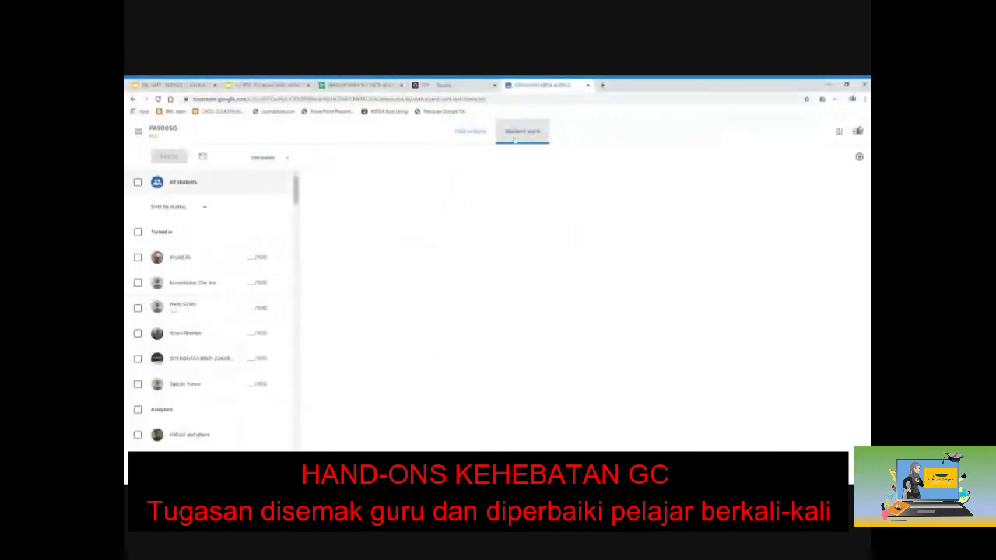
left_click(313, 204)
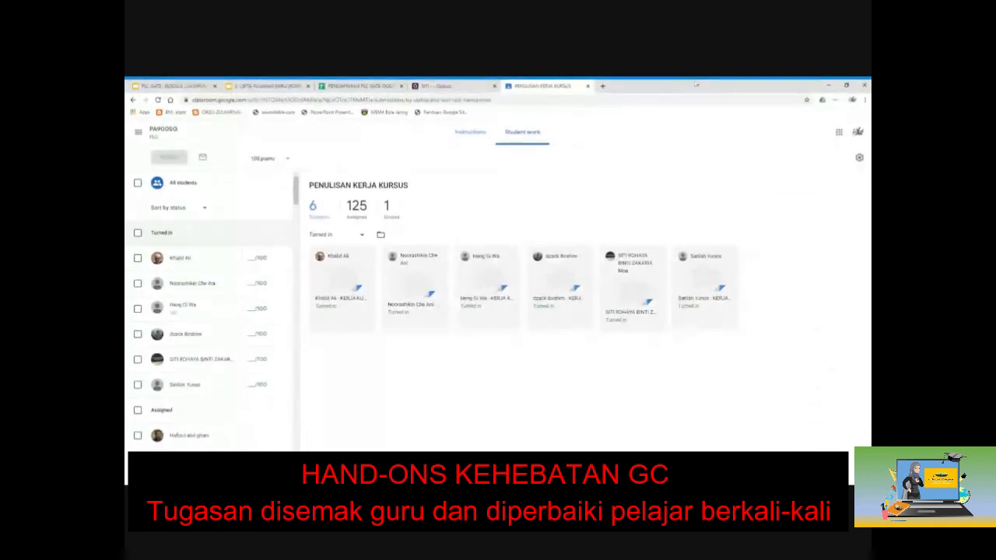
double_click(696, 86)
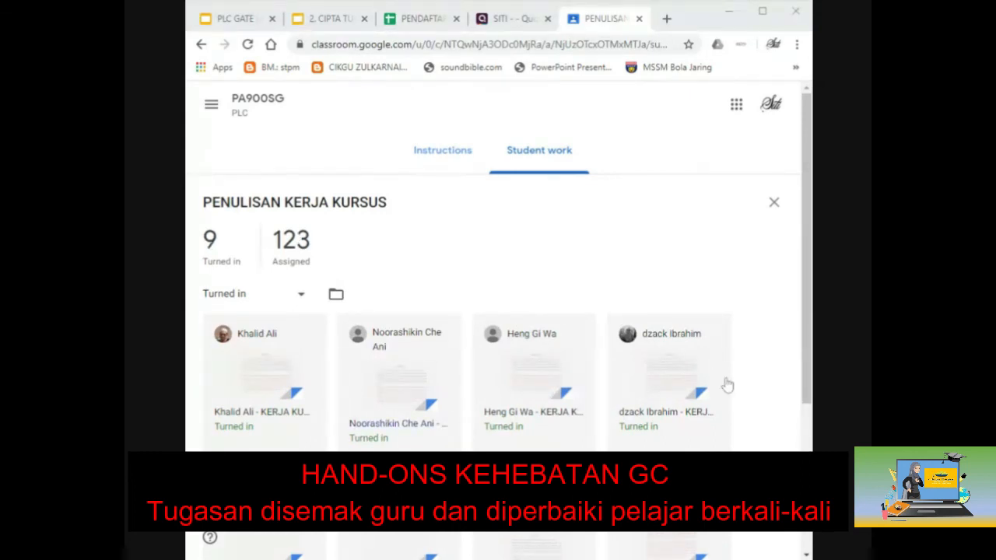
Step: Scroll down the Student work page to reveal the second row and last submission card
left_click(754, 372)
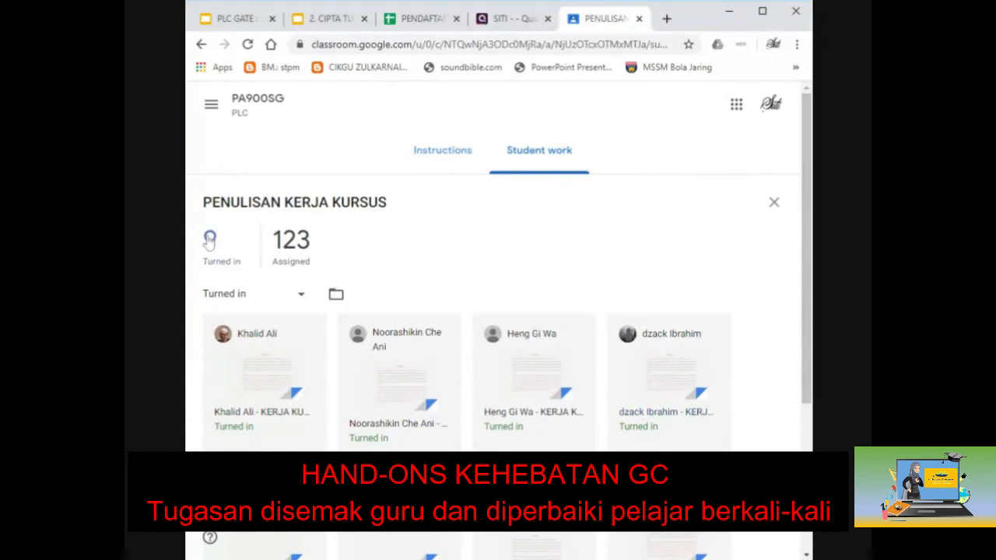
scroll(732, 428, "down", 1)
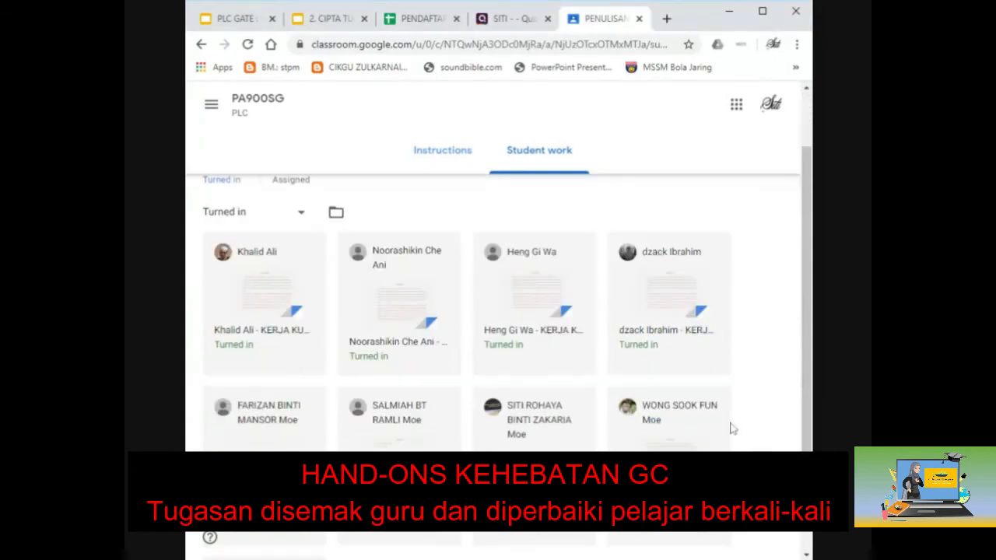
scroll(732, 428, "down", 1)
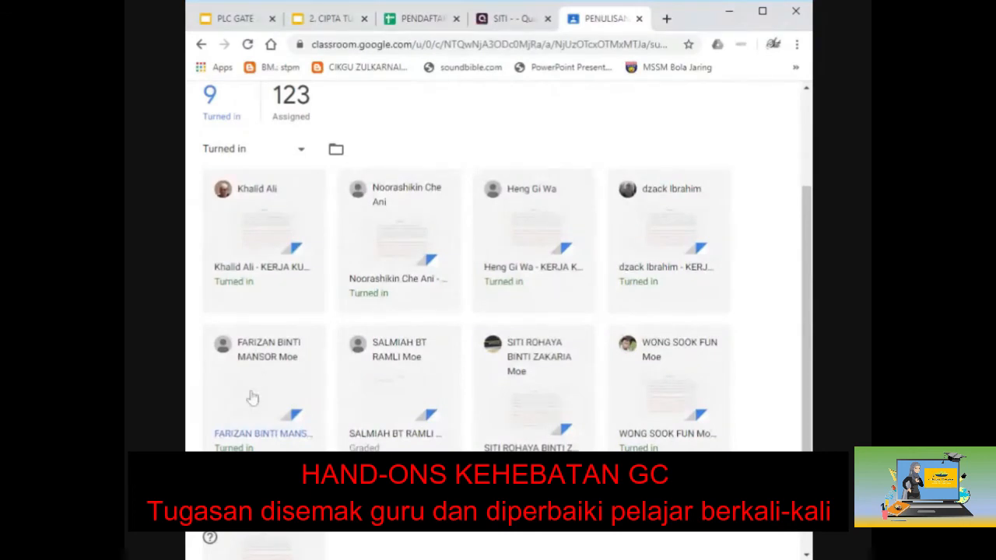
scroll(252, 398, "down", 1)
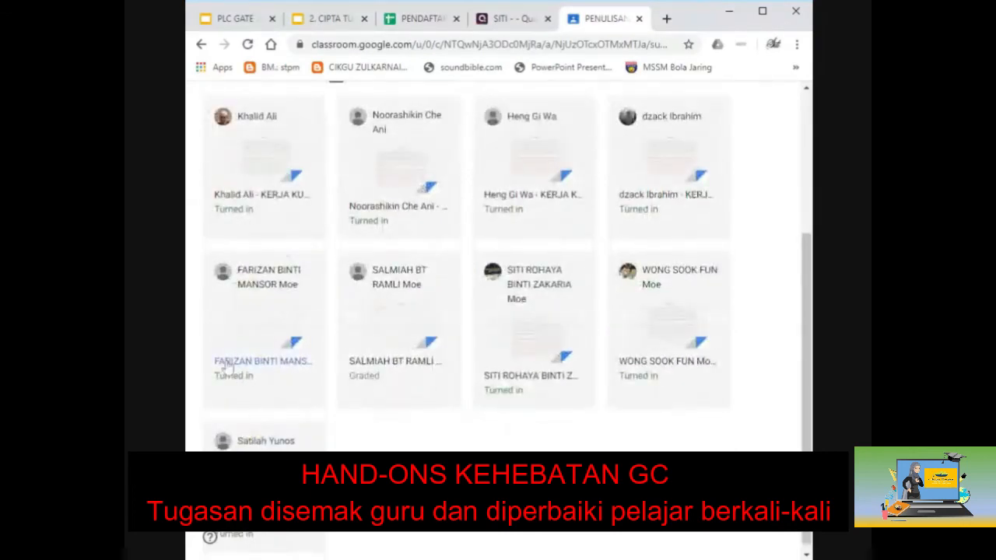
Step: Check the next student's turned-in essay, return it without a grade, and close the grader
left_click(226, 366)
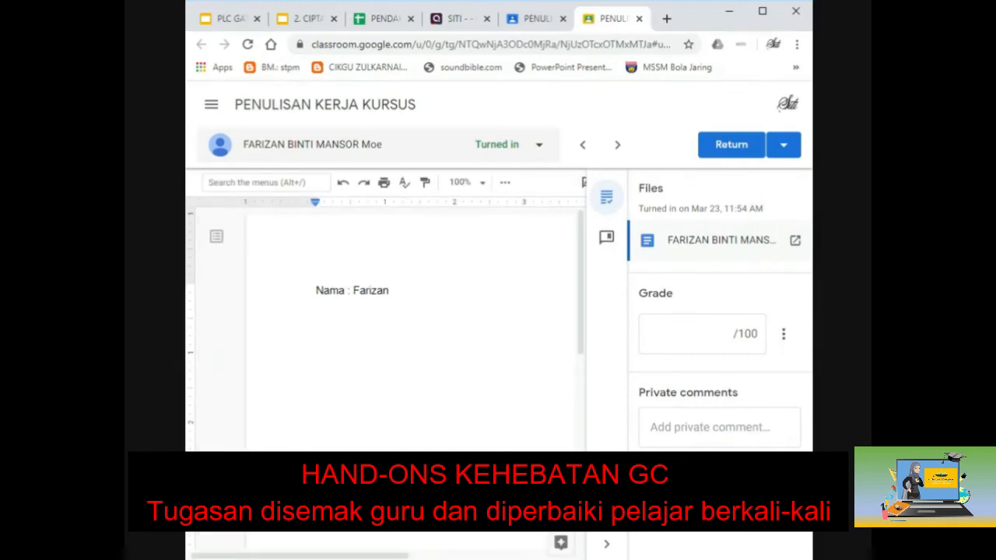
scroll(412, 327, "down", 10)
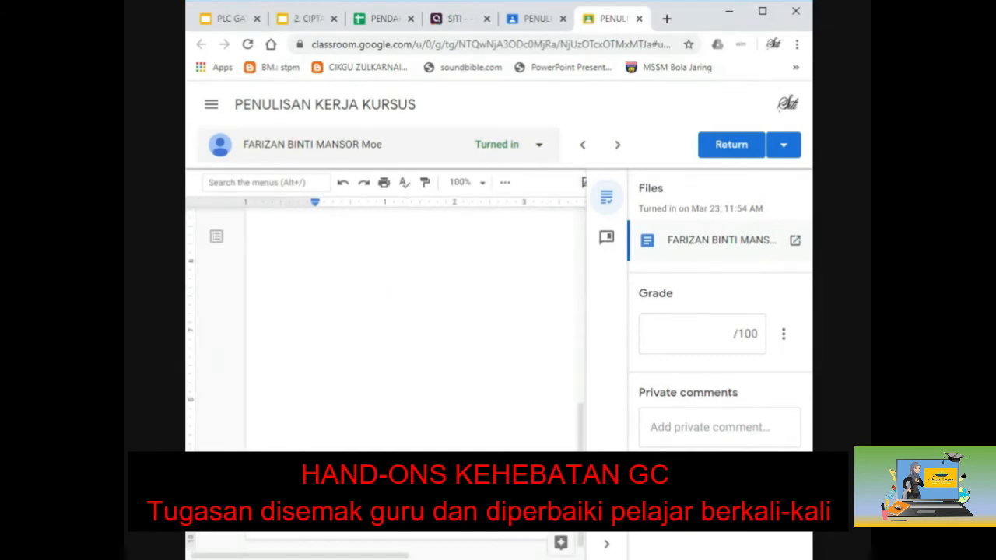
scroll(412, 327, "up", 10)
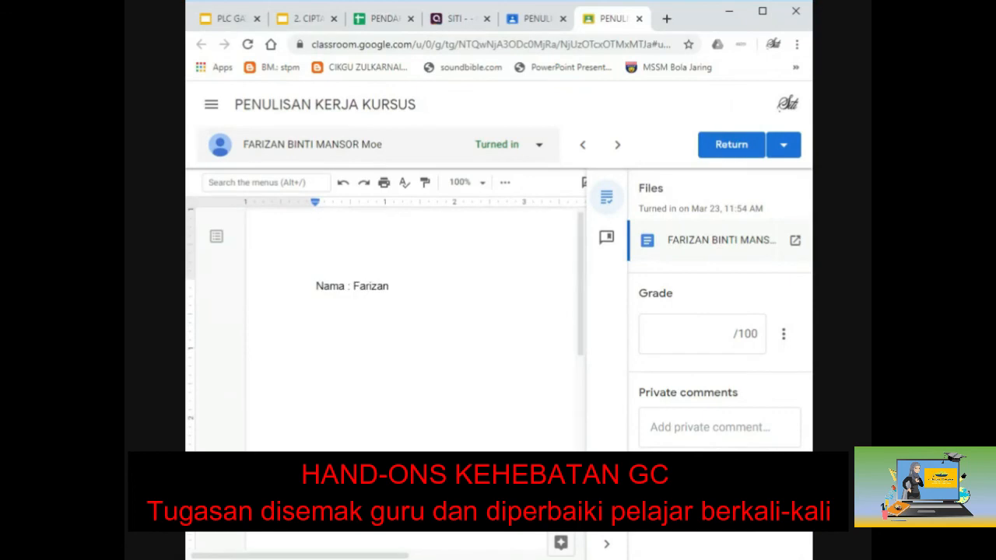
left_click(712, 156)
left_click(613, 375)
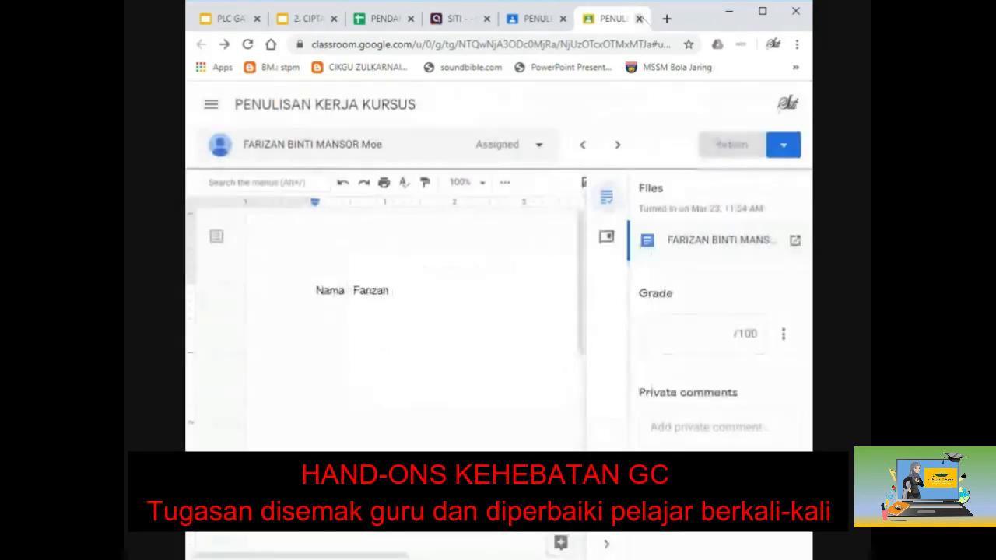
left_click(640, 20)
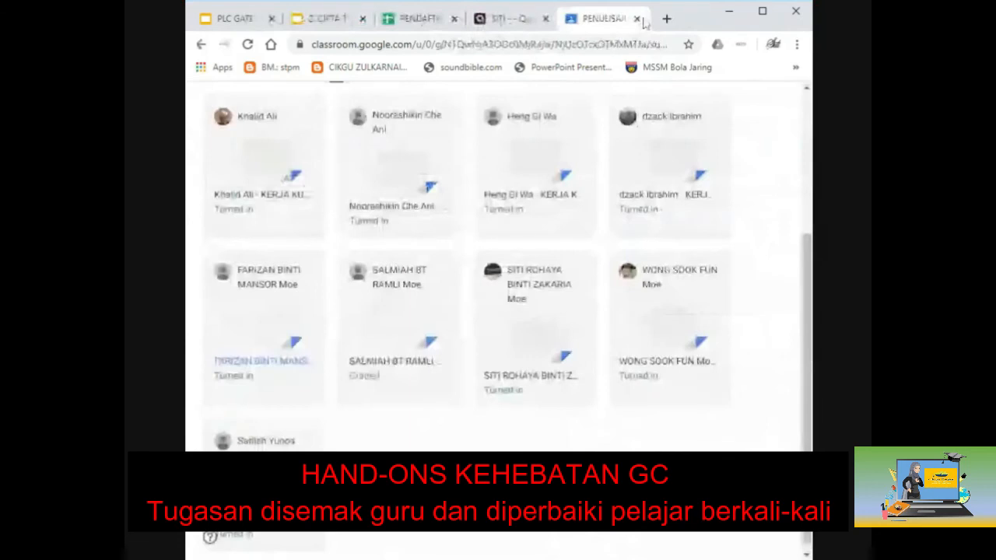